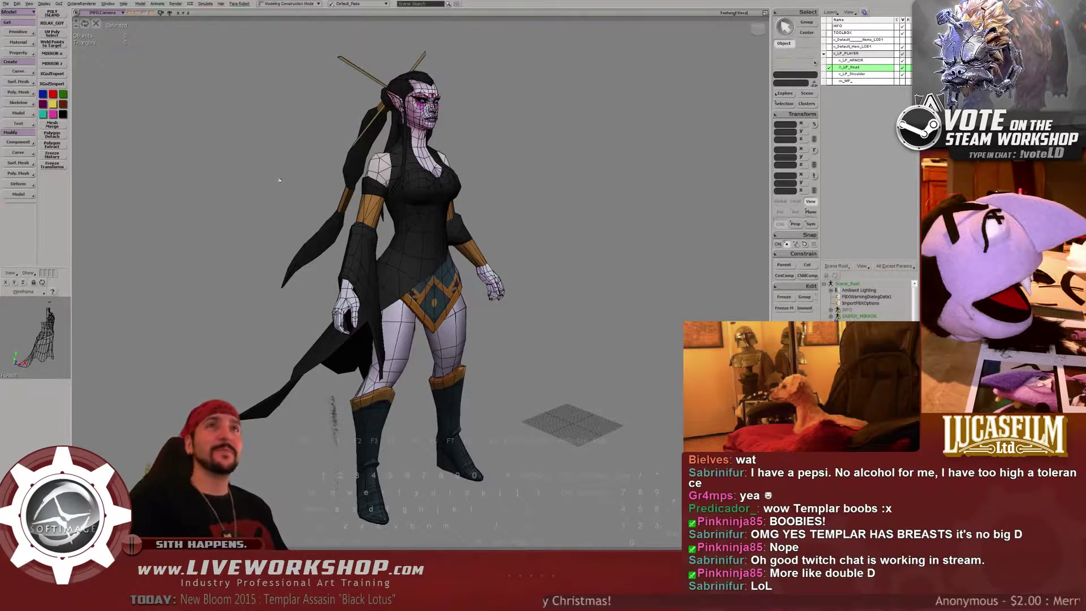
Examine the full low-poly character from the side, front and slightly above
drag(279, 180, 281, 168)
middle_drag(281, 168, 305, 176)
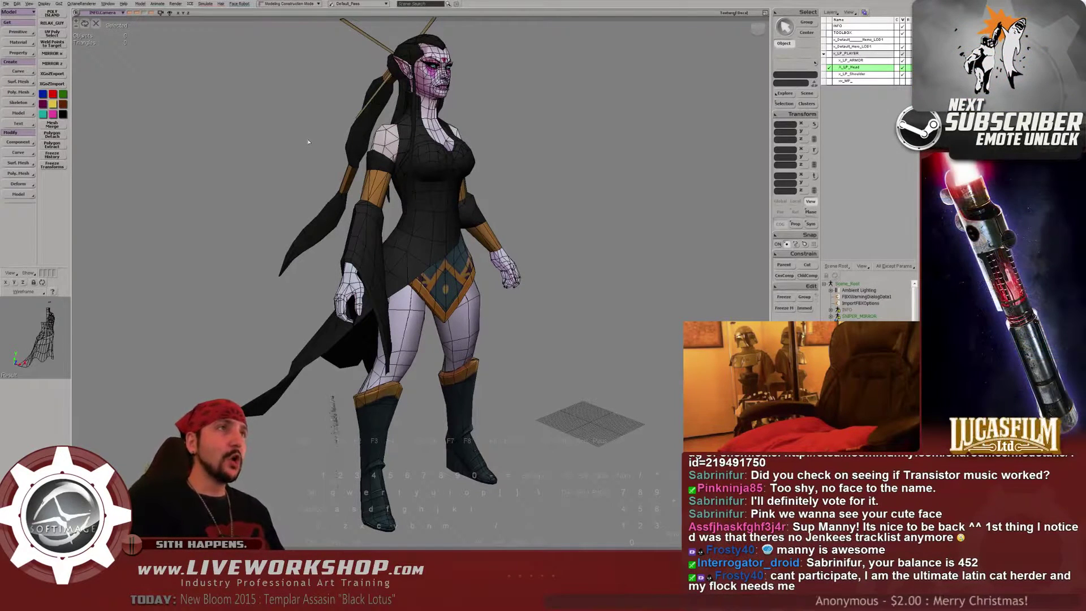
middle_drag(308, 142, 440, 240)
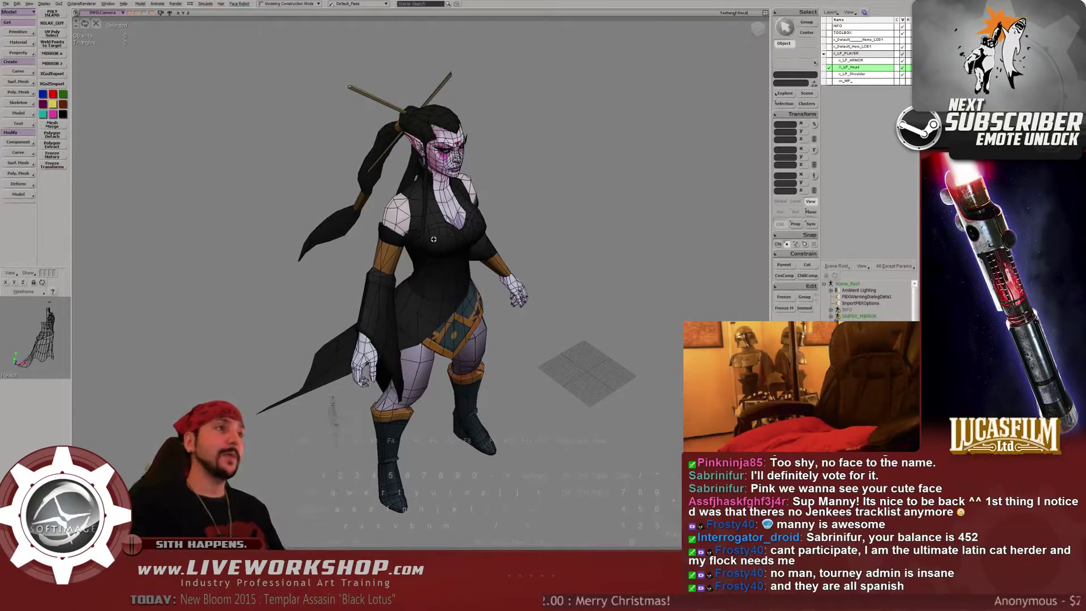
middle_drag(433, 239, 399, 282)
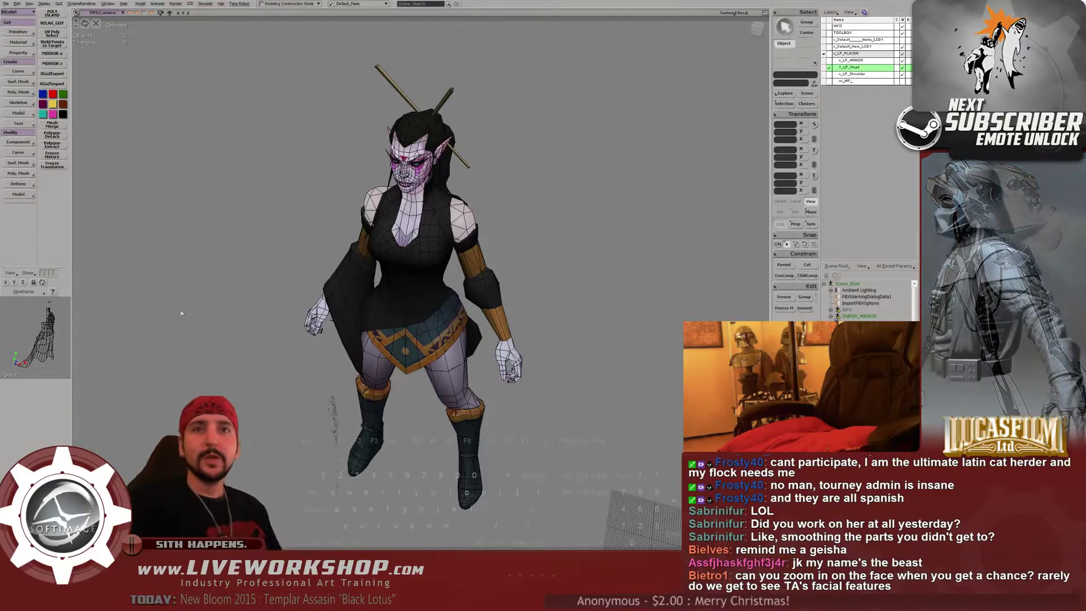
Examine the character's face up close, including the eyes, makeup and the default mask over the lower face
scroll(382, 273, up, 10)
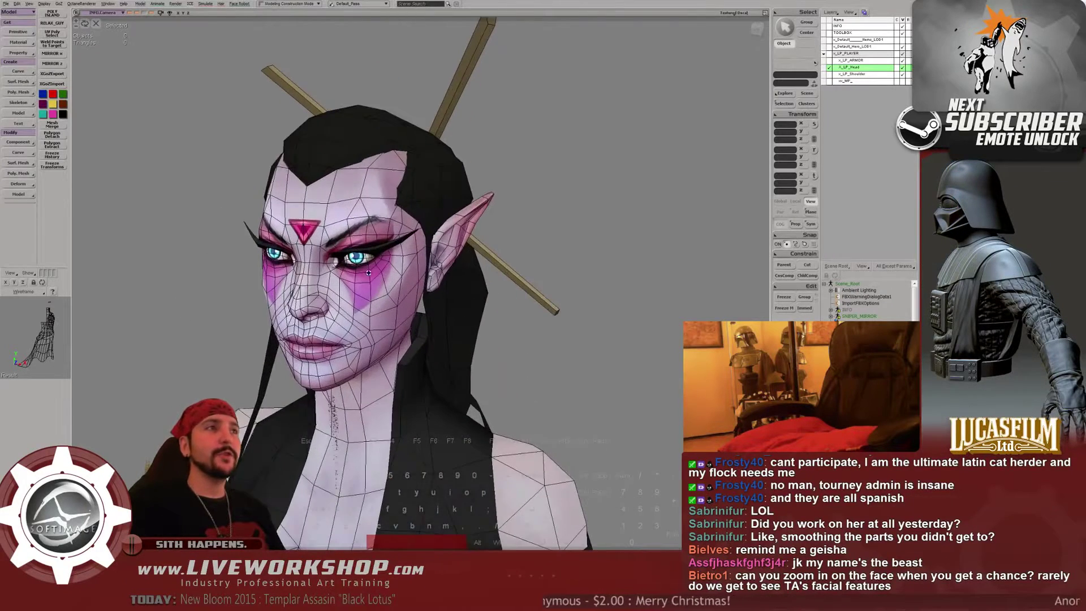
scroll(362, 272, down, 10)
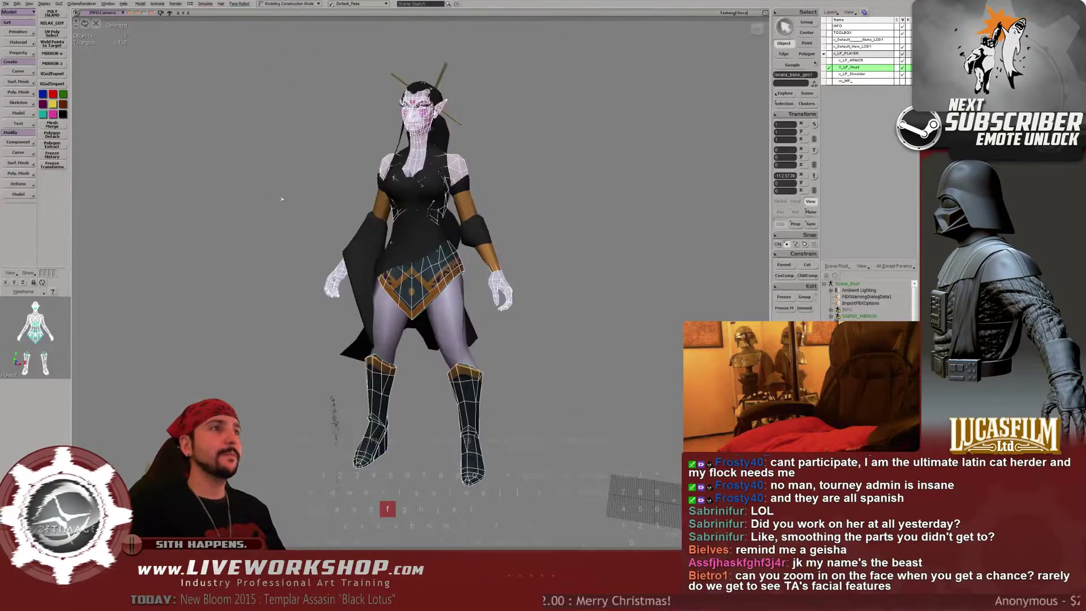
scroll(341, 269, up, 10)
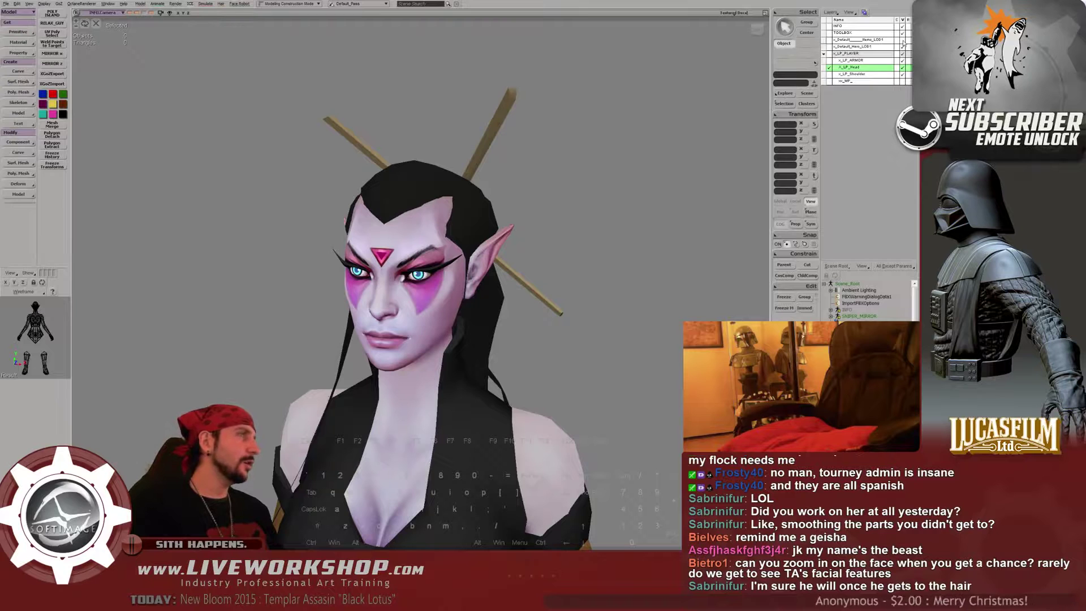
middle_drag(637, 150, 597, 174)
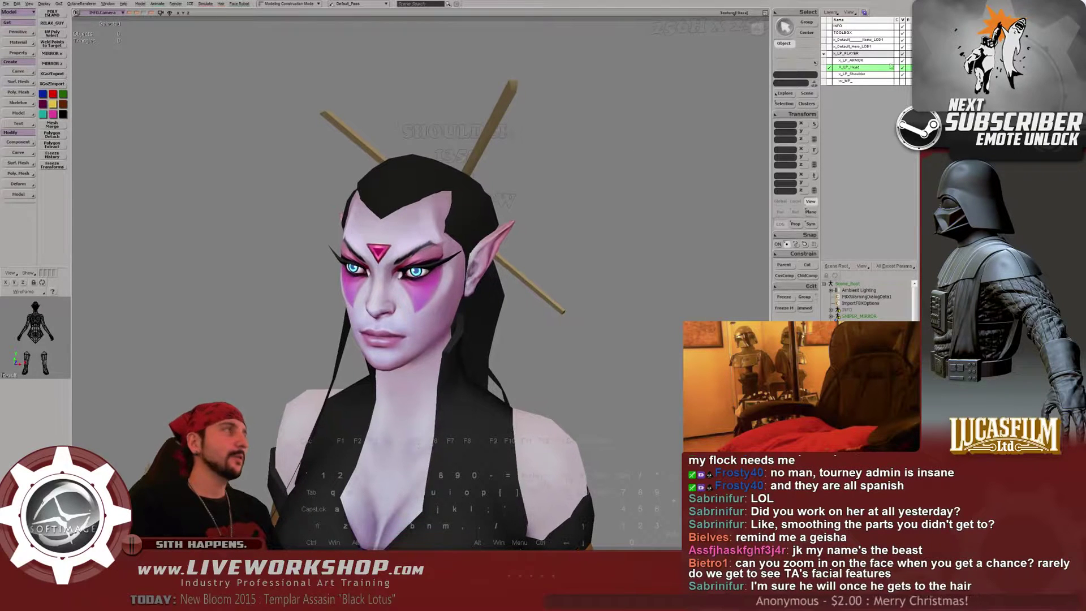
scroll(327, 139, down, 5)
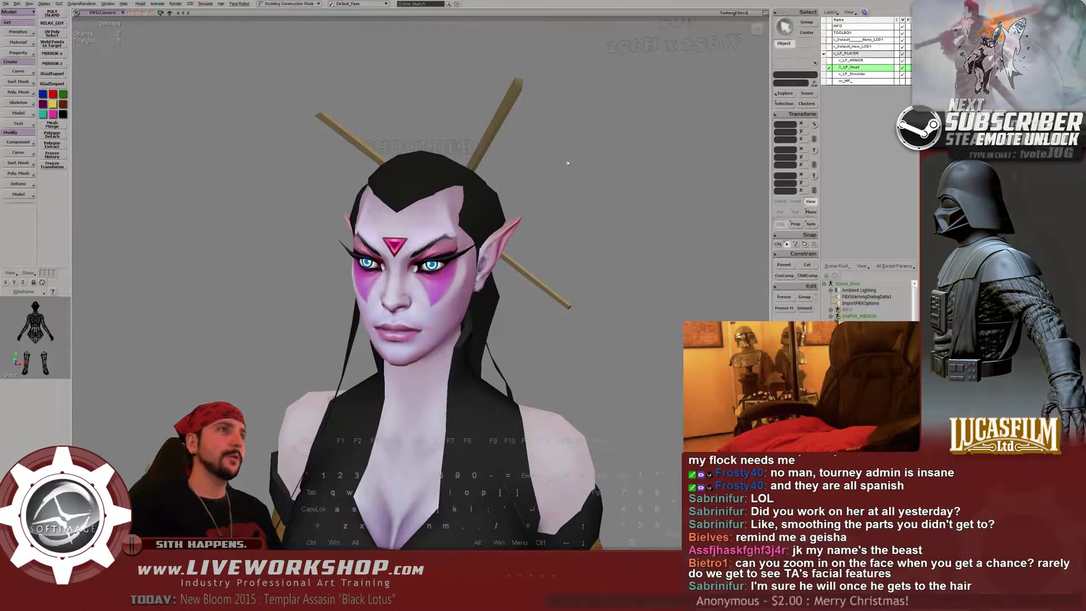
scroll(328, 140, down, 4)
scroll(511, 186, up, 5)
middle_drag(438, 177, 618, 300)
scroll(627, 188, up, 4)
scroll(628, 190, down, 3)
scroll(601, 310, up, 2)
right_drag(618, 300, 603, 294)
middle_drag(604, 294, 622, 297)
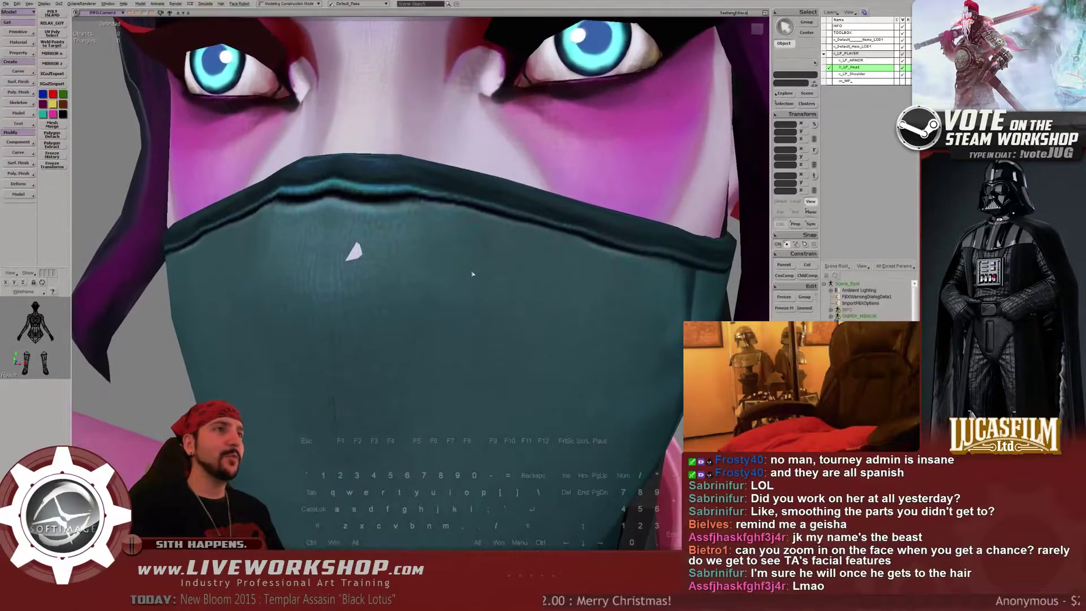
click(357, 247)
key(a)
drag(358, 247, 456, 230)
key(ctrl+z)
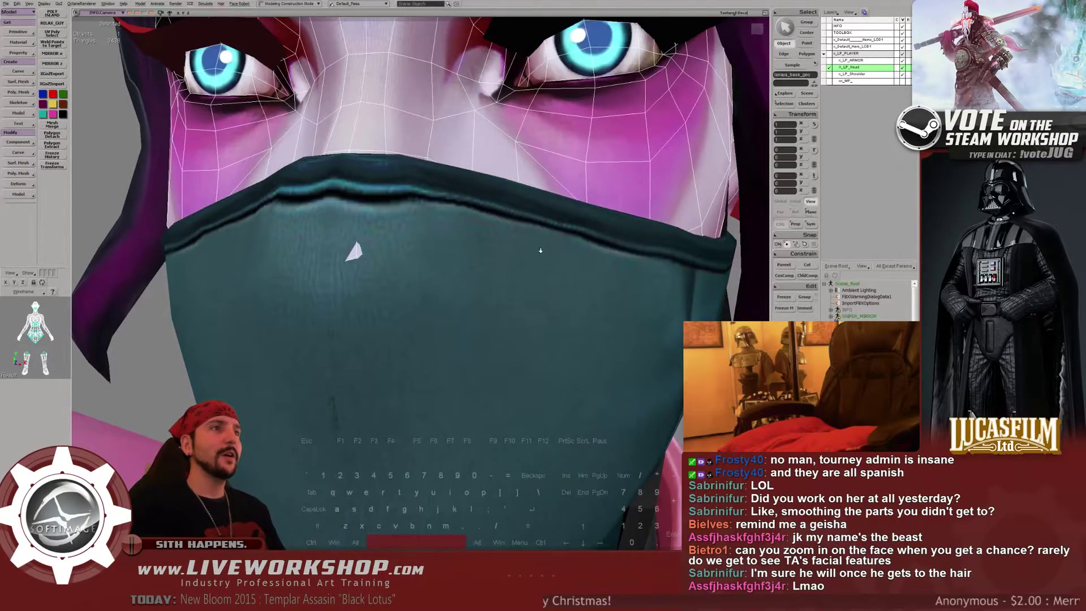
Toggle the default item layers to compare the face with and without mask and hair, leaving the default items hidden
middle_drag(540, 250, 202, 191)
click(203, 191)
scroll(450, 217, up, 3)
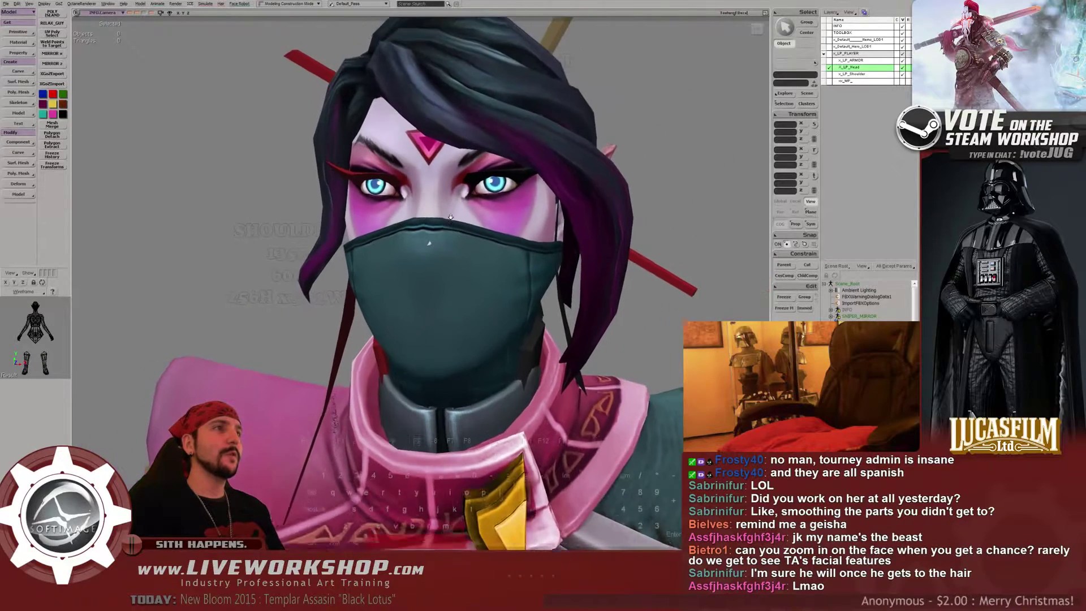
middle_drag(451, 217, 446, 220)
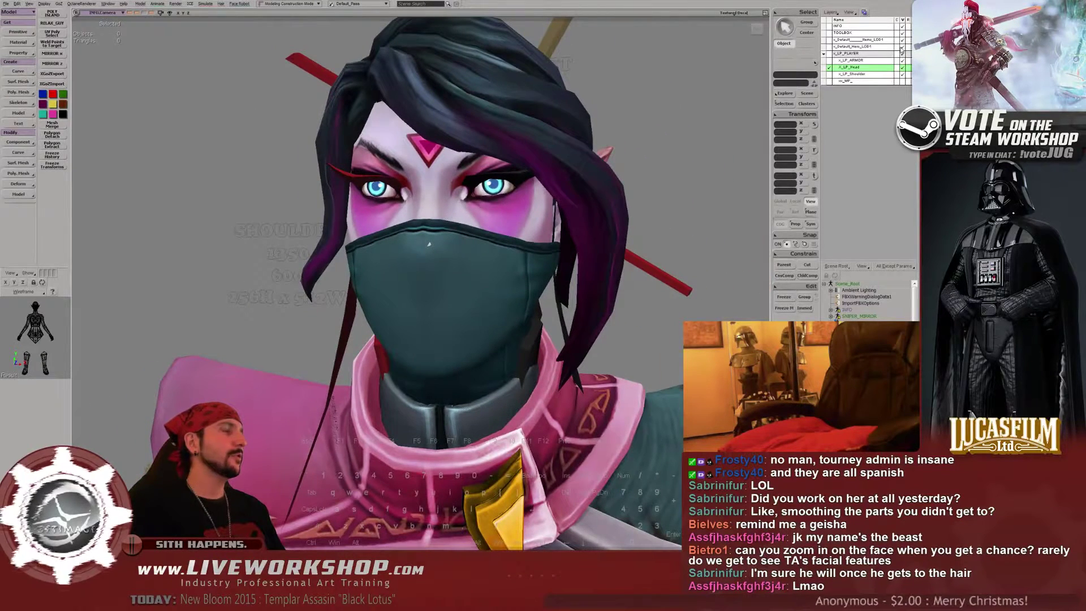
click(902, 48)
click(902, 48)
click(902, 40)
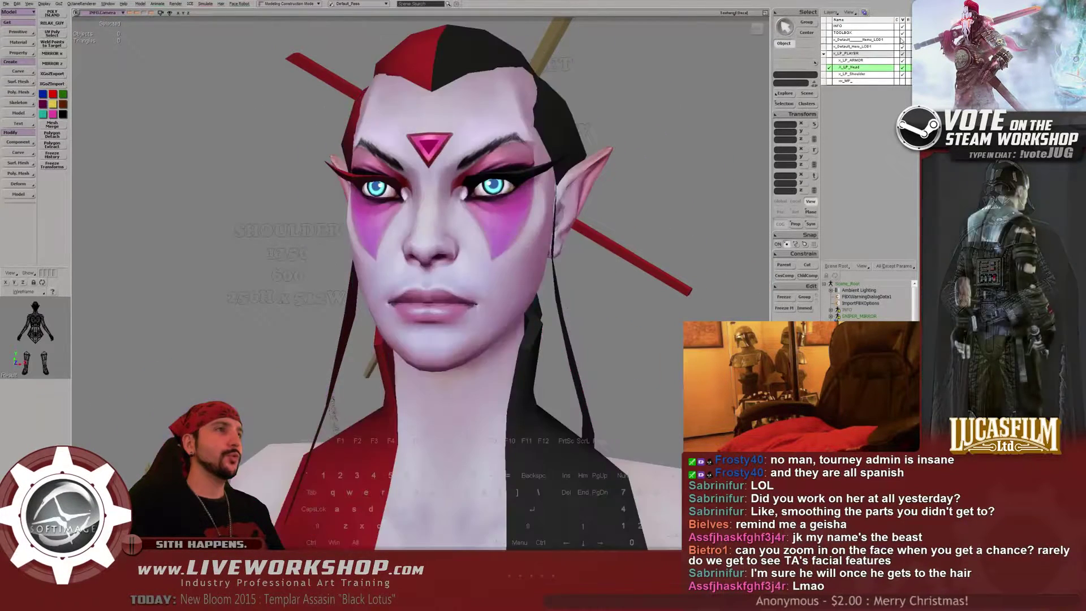
click(901, 40)
Select the black dress mesh on the red-and-black copy of the character and inspect it from several angles
scroll(428, 244, down, 6)
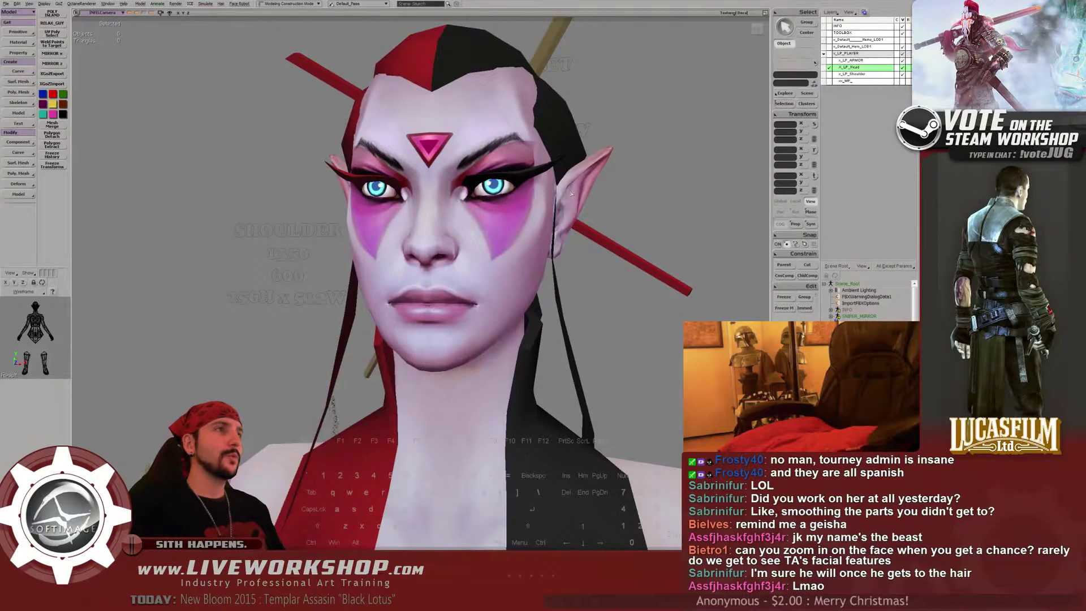
middle_drag(370, 193, 459, 204)
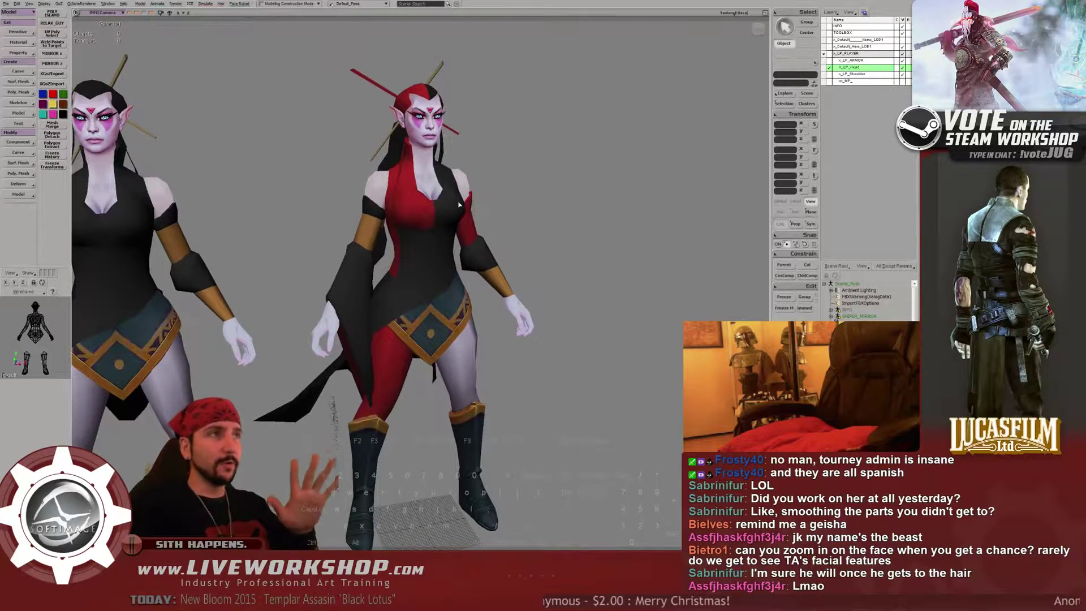
click(442, 204)
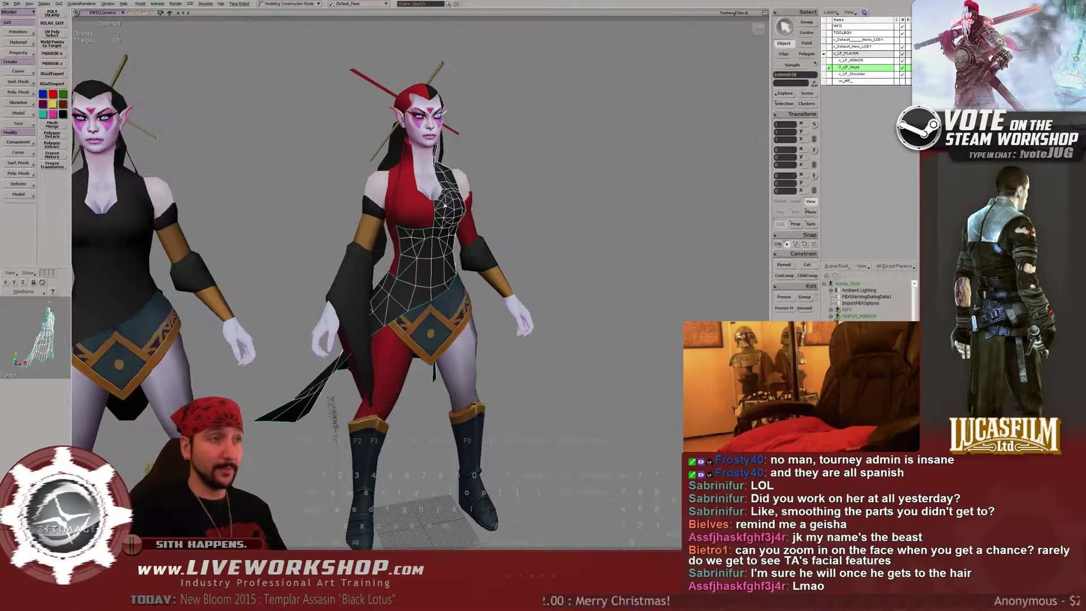
key(f)
middle_drag(577, 185, 458, 218)
middle_drag(432, 392, 474, 343)
mouse_move(408, 249)
middle_down()
mouse_move(618, 237)
mouse_move(419, 234)
middle_up()
click(411, 257)
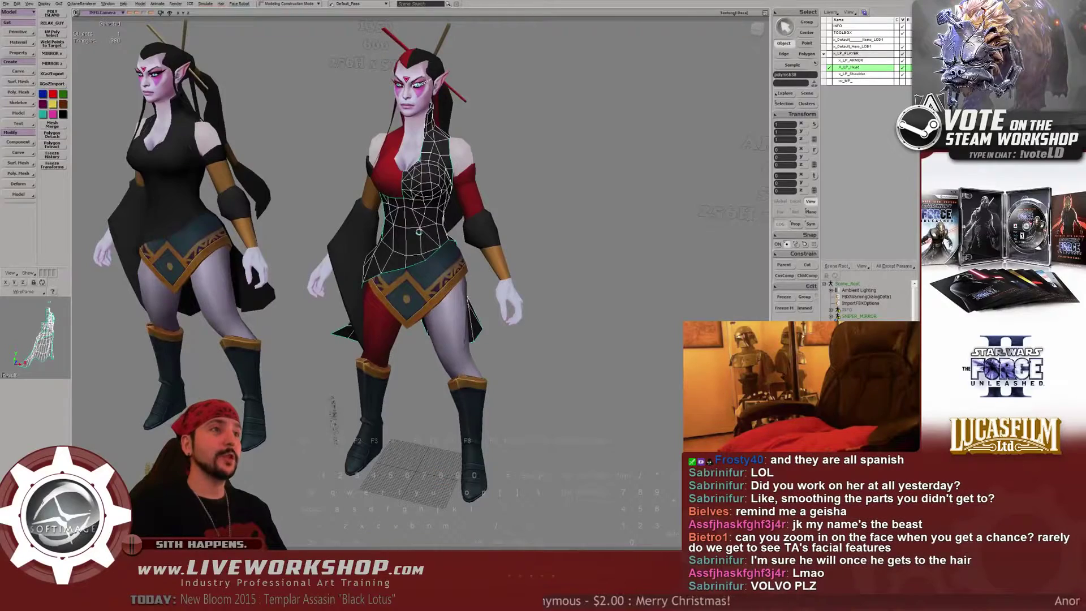
Open the dress mesh's UV layout in the Texture Editor and enlarge the editor window
key(alt+7)
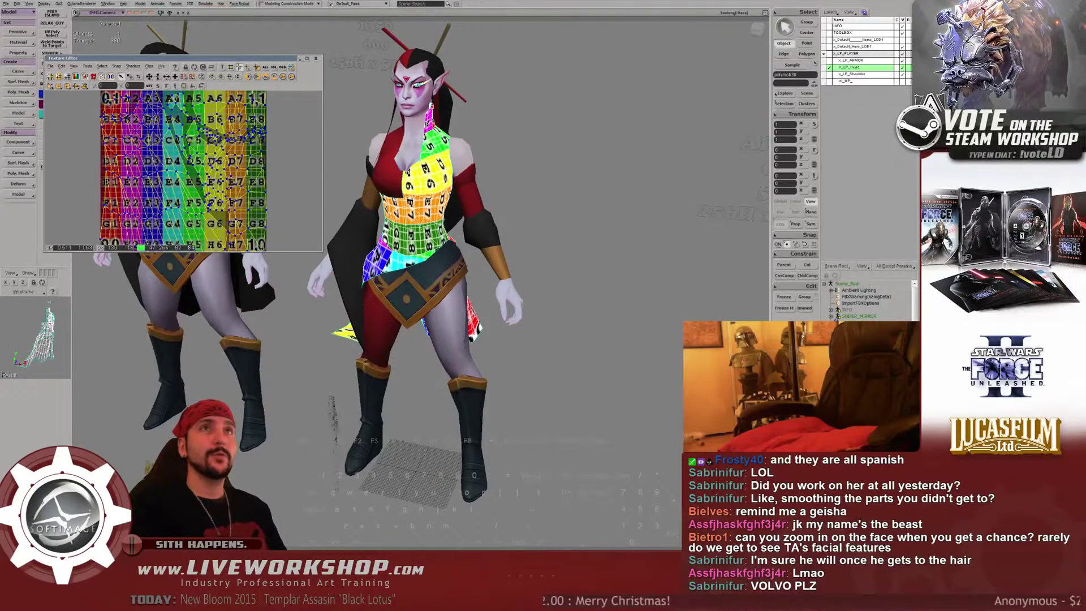
key(t)
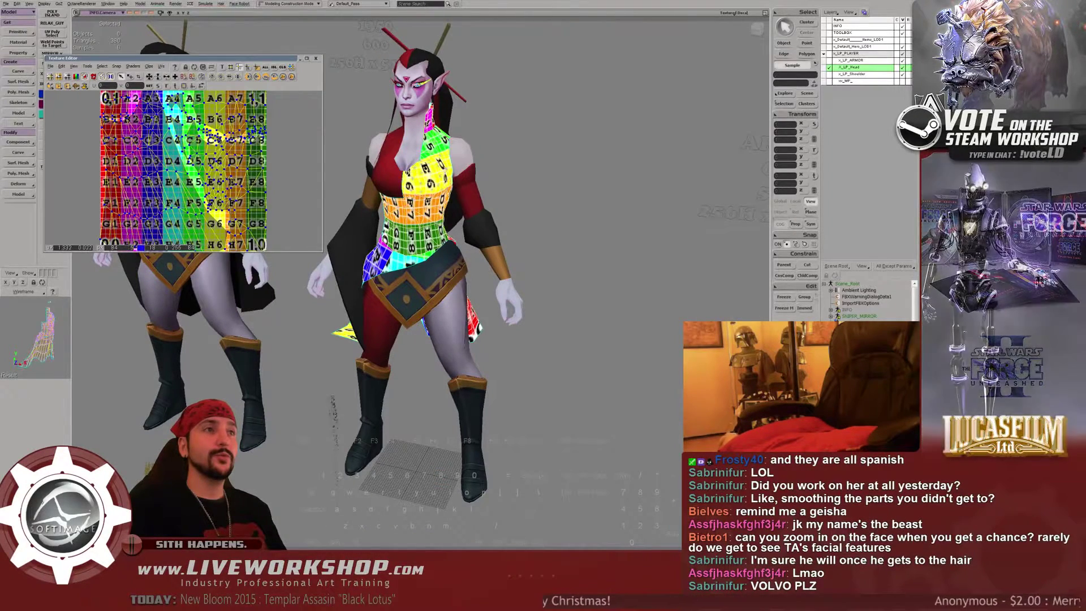
drag(323, 251, 537, 458)
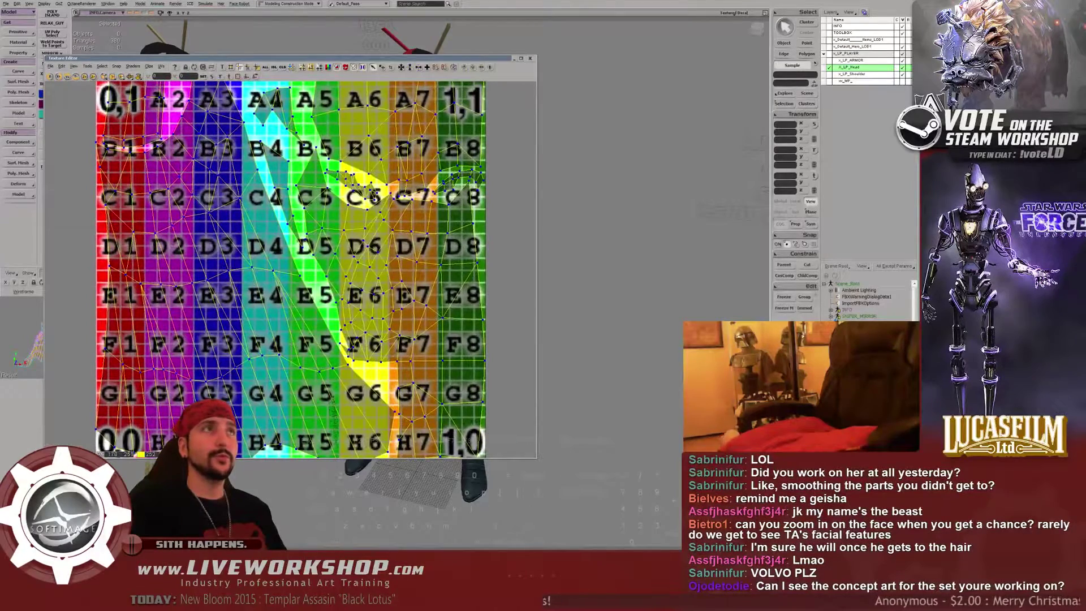
scroll(267, 246, down, 5)
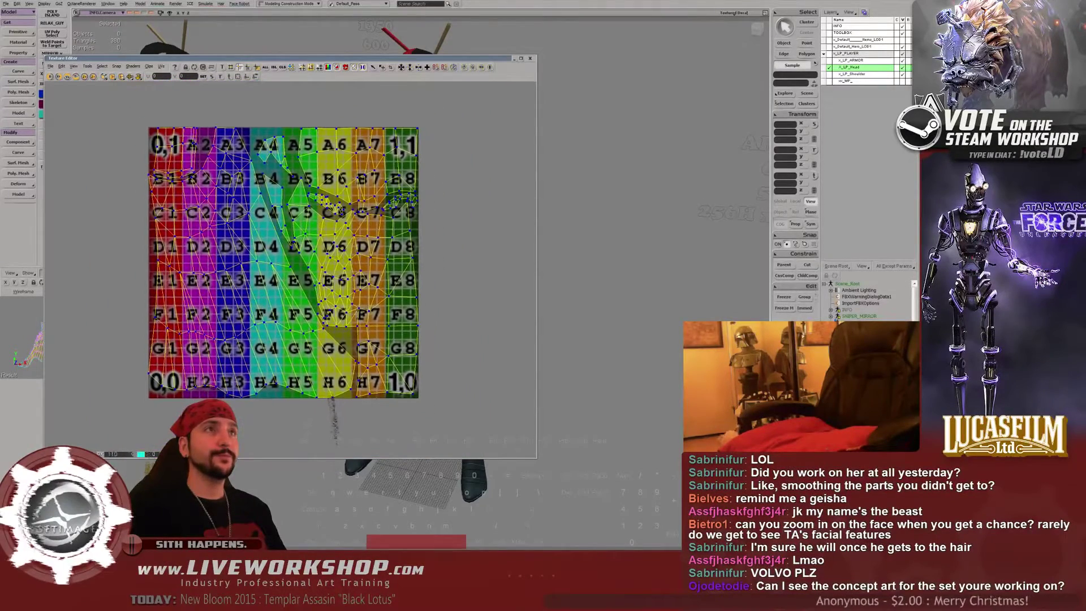
Try the Checkerboard background for the UV layout, set the clip to None, and select all UVs for inspection
click(149, 66)
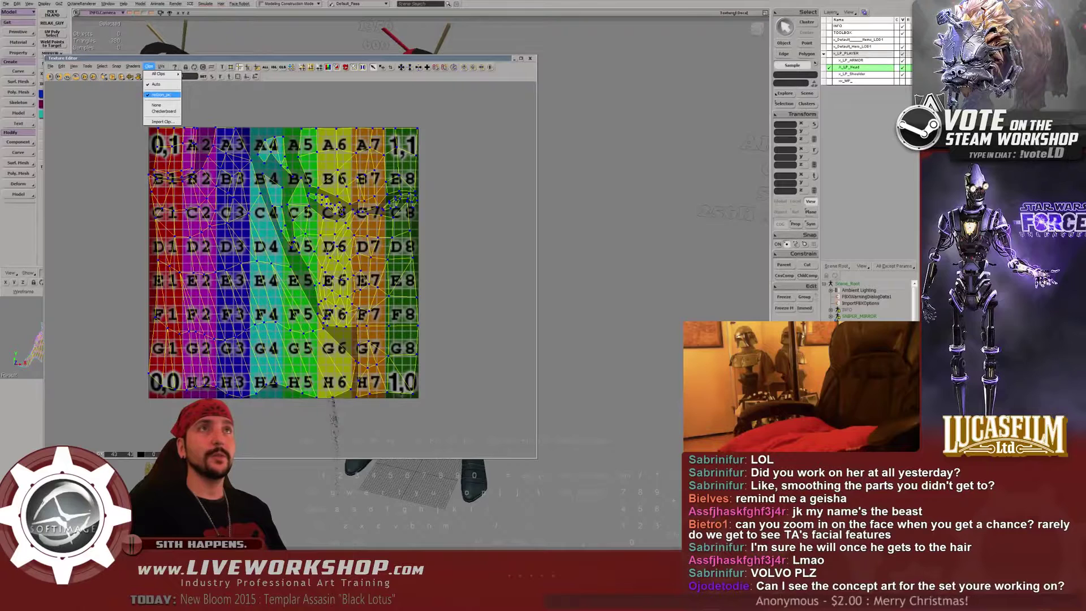
click(164, 111)
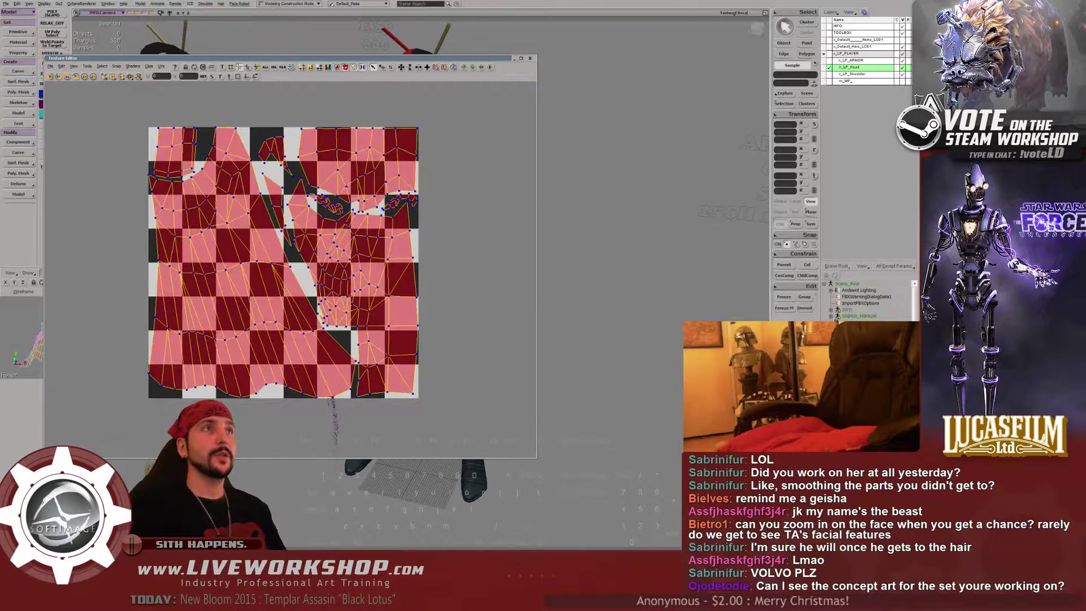
click(149, 66)
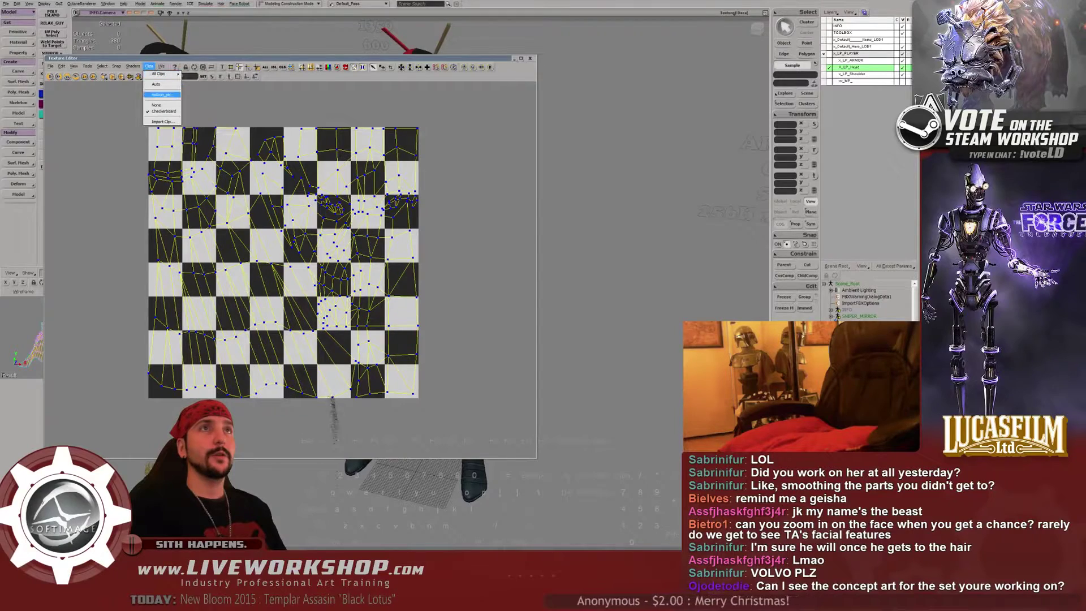
click(156, 105)
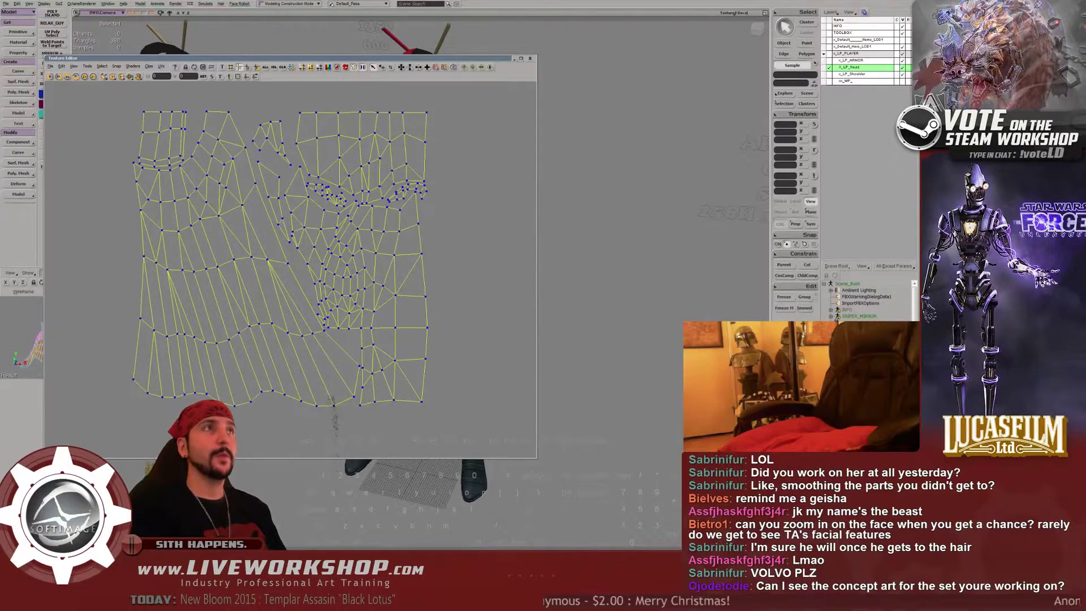
key(ctrl+a)
scroll(256, 178, up, 2)
scroll(263, 252, up, 1)
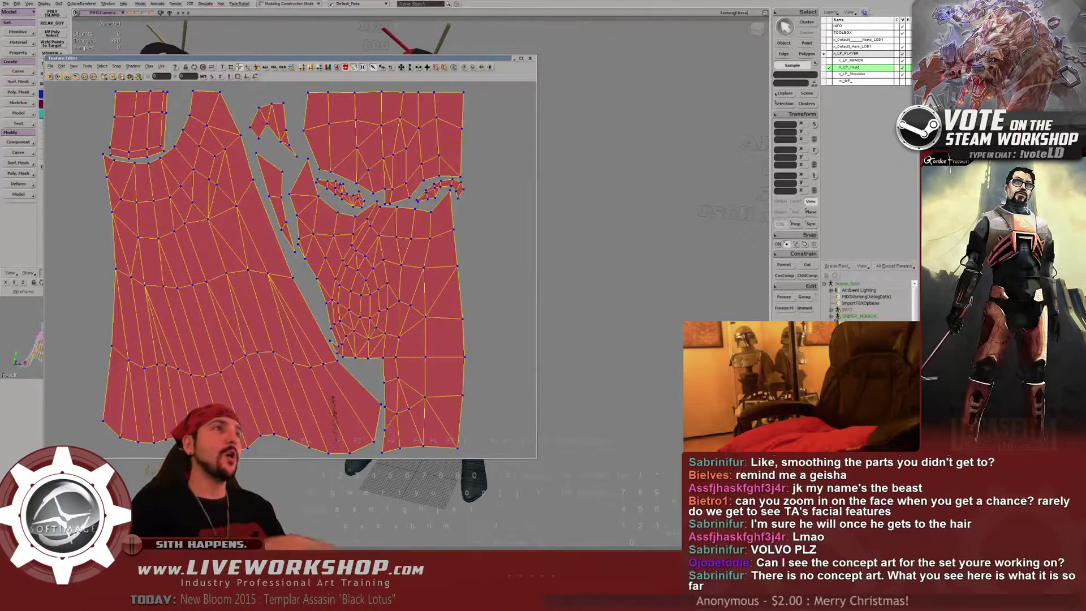
Close the Texture Editor and save the scene with both character versions in a front view
click(530, 58)
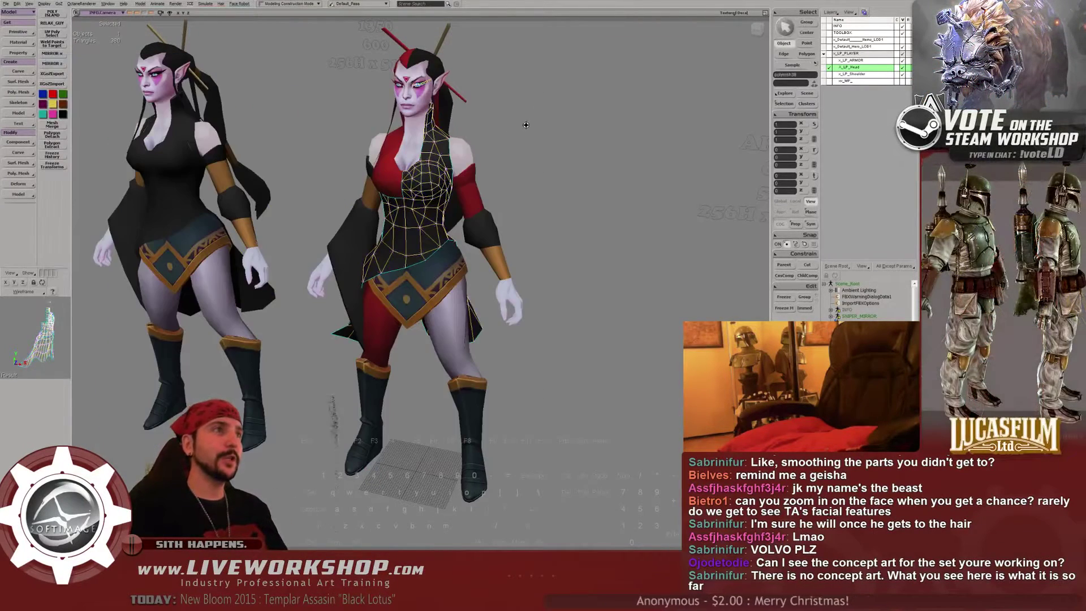
right_drag(530, 140, 463, 148)
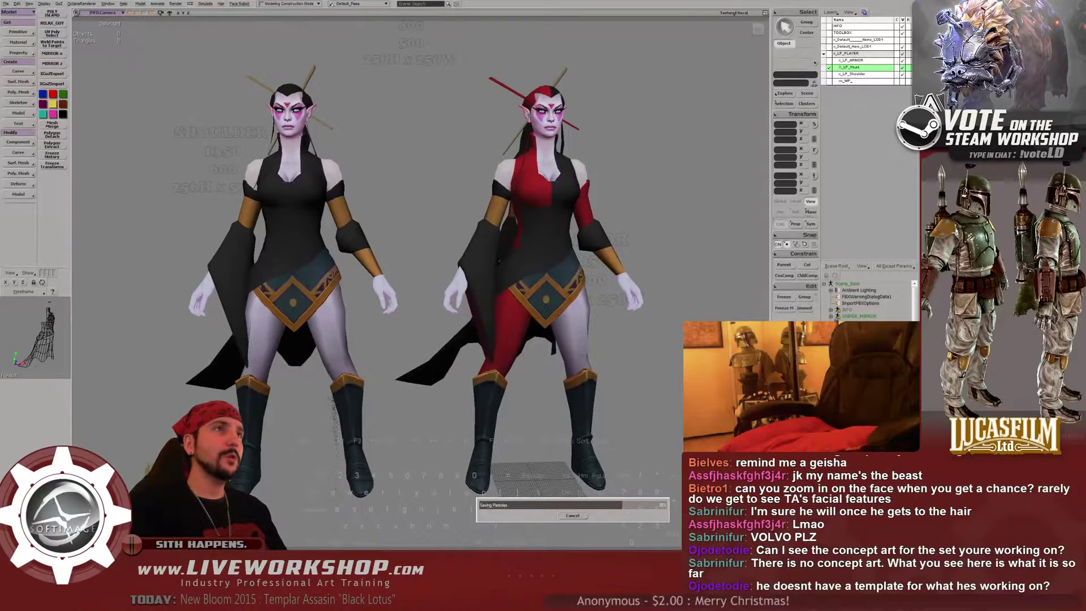
right_drag(399, 231, 362, 249)
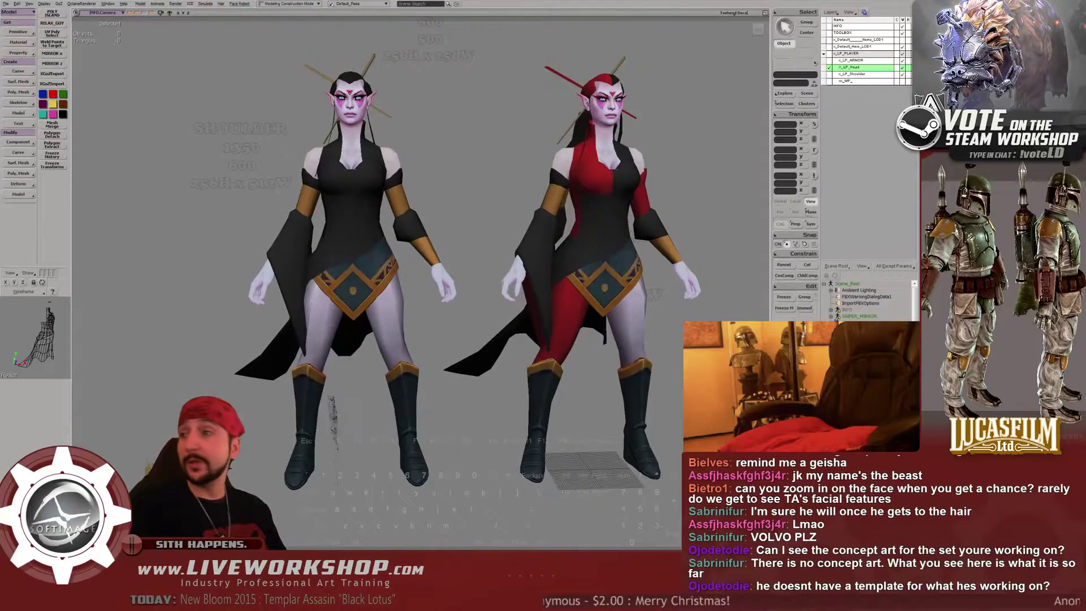
Switch to ZBrush and examine the sculpted character's hair, stitched sleeve and dress from the back and sides
key(alt+Tab)
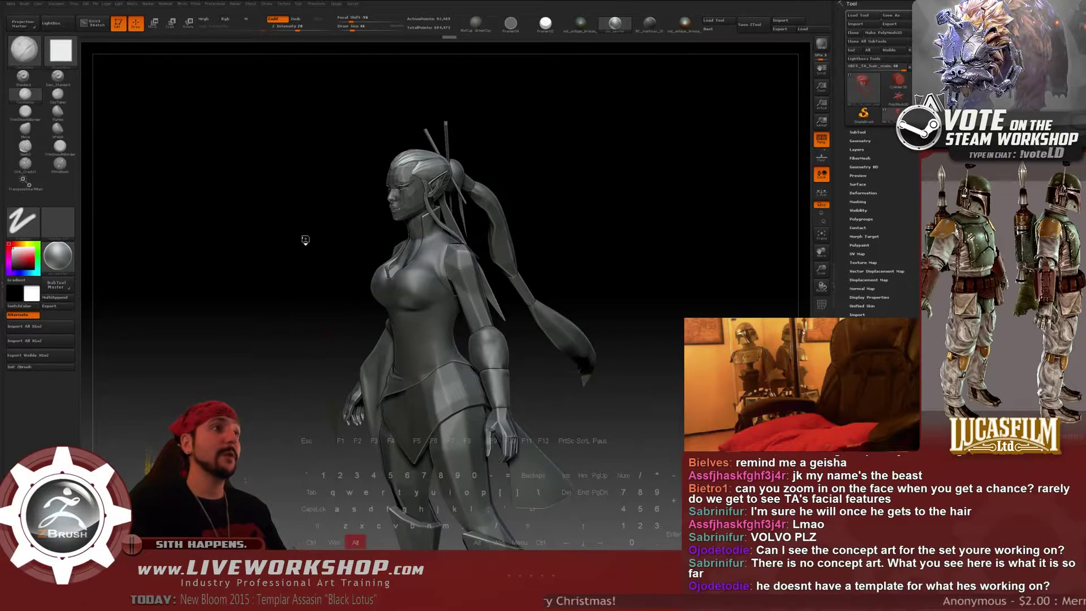
mouse_move(303, 239)
mouse_down()
mouse_move(243, 237)
mouse_move(565, 245)
mouse_move(575, 315)
mouse_move(578, 279)
mouse_move(567, 303)
mouse_move(548, 291)
mouse_move(421, 286)
mouse_move(481, 404)
mouse_up()
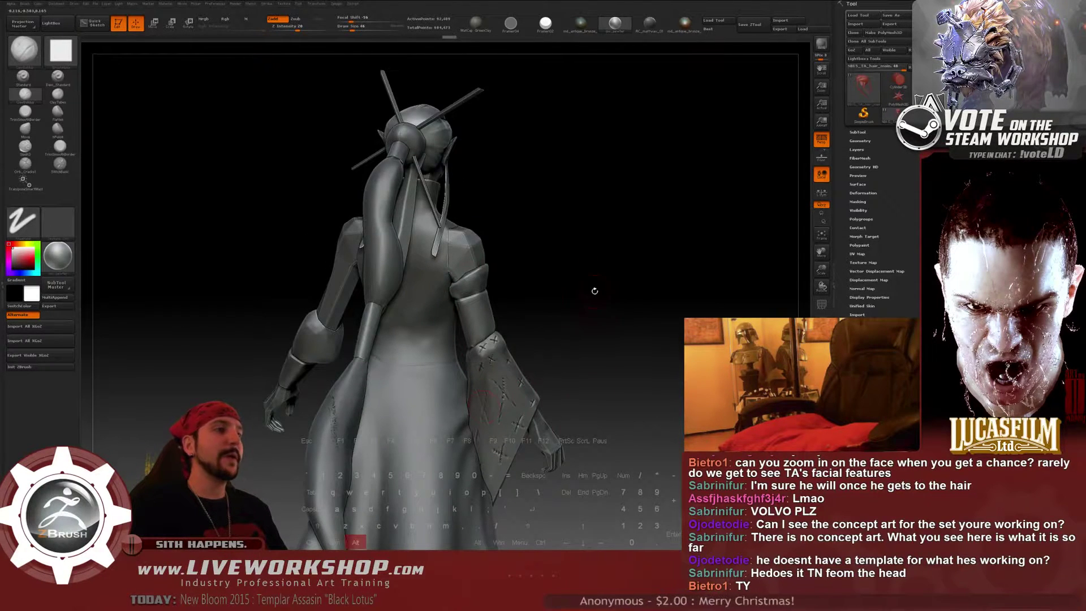
mouse_move(599, 292)
mouse_down()
mouse_move(634, 290)
mouse_move(505, 365)
mouse_up()
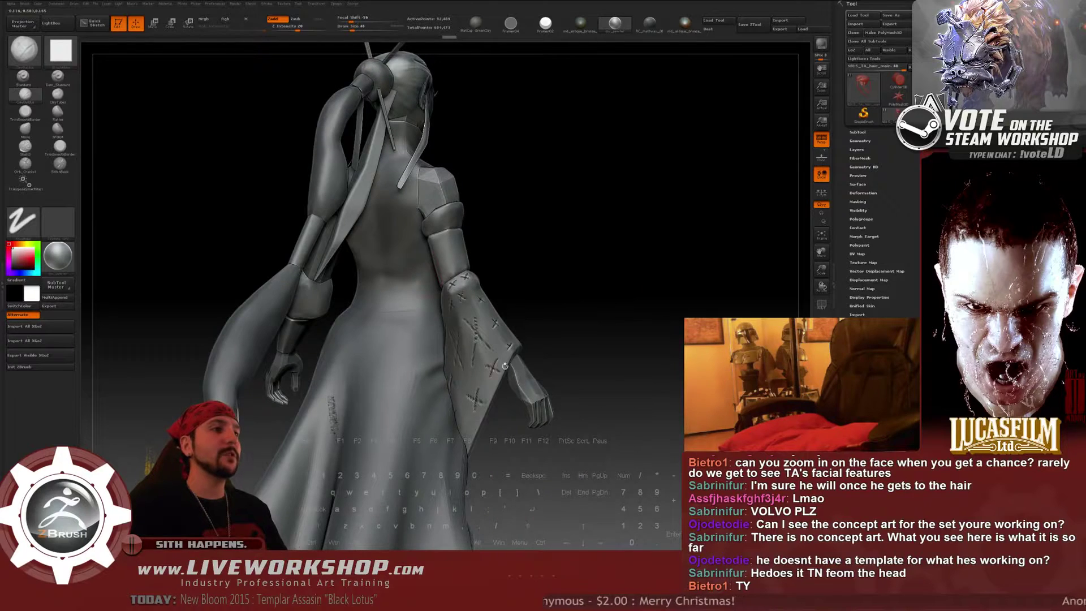
drag(664, 294, 504, 287)
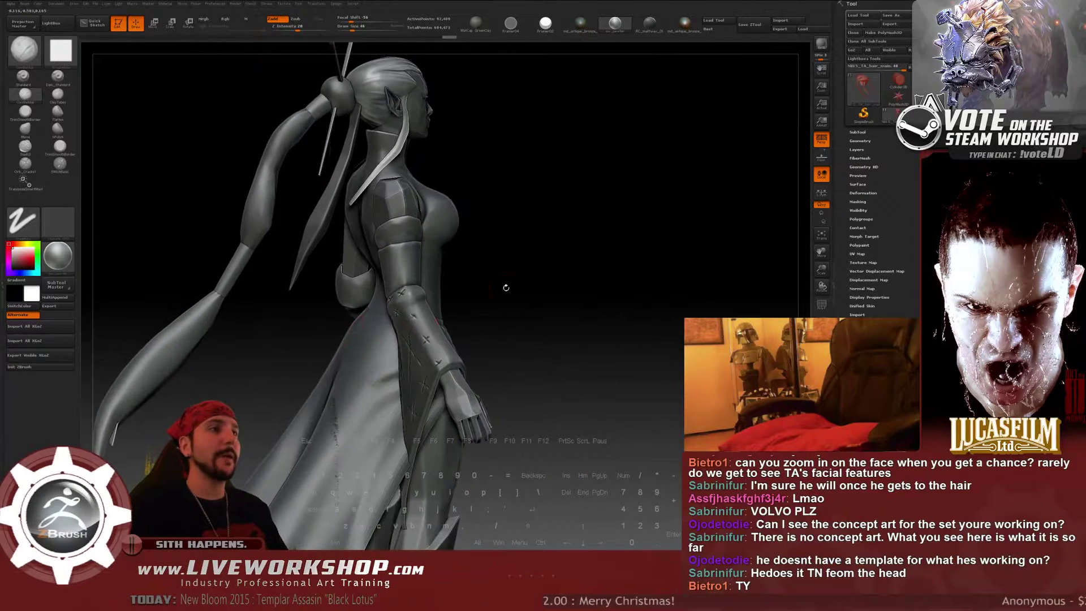
mouse_move(651, 235)
alt+mouse_down()
mouse_move(674, 292)
mouse_move(640, 267)
mouse_move(696, 261)
mouse_move(705, 225)
mouse_move(690, 250)
mouse_move(664, 214)
mouse_move(629, 199)
mouse_move(671, 208)
mouse_move(638, 247)
mouse_move(632, 283)
alt+mouse_up()
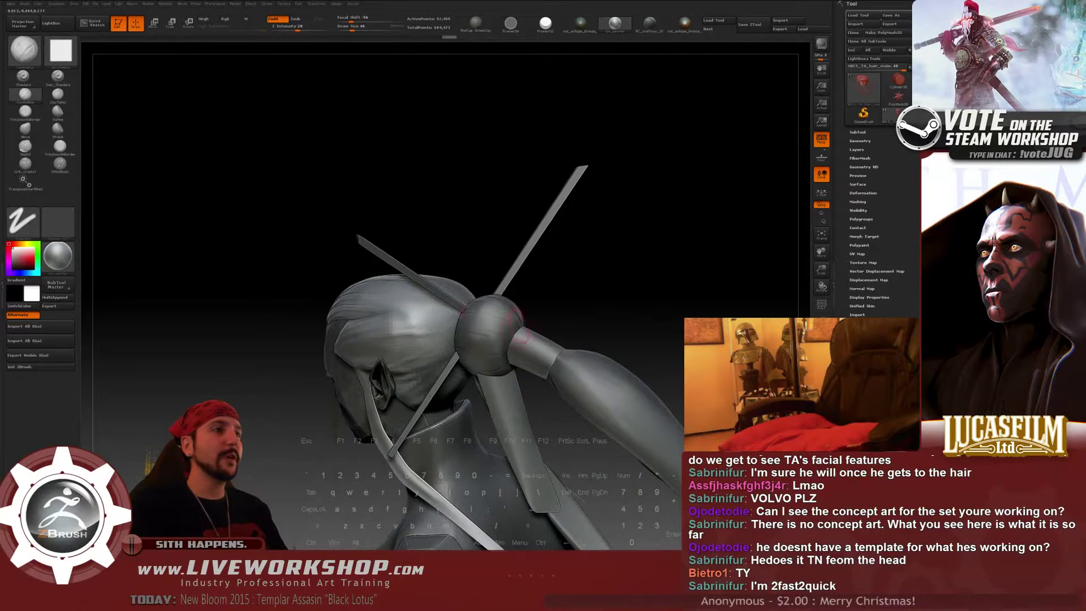
mouse_move(691, 299)
mouse_down()
mouse_move(703, 323)
mouse_move(652, 234)
mouse_move(664, 299)
mouse_move(652, 277)
mouse_move(644, 225)
mouse_move(654, 210)
mouse_move(605, 218)
mouse_move(601, 255)
mouse_move(566, 322)
mouse_move(581, 339)
mouse_move(588, 301)
mouse_move(602, 299)
mouse_up()
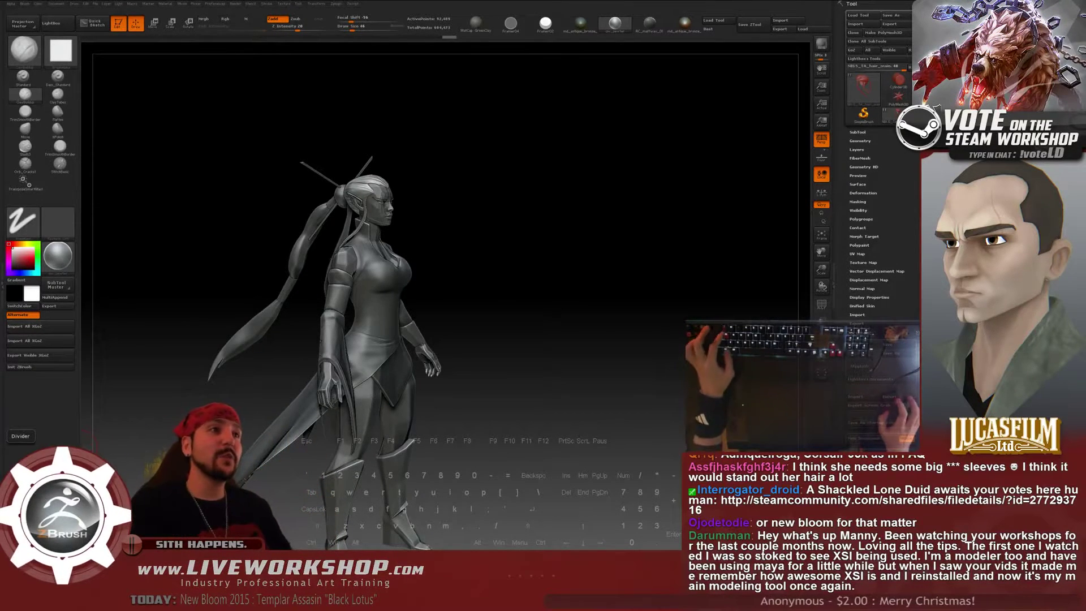
Examine the sculpted character's ponytail, dress and sleeves from the side, front and back
mouse_move(492, 243)
mouse_down()
mouse_move(591, 266)
mouse_move(570, 303)
mouse_move(572, 249)
mouse_move(580, 302)
mouse_move(562, 236)
mouse_move(544, 290)
mouse_move(551, 315)
mouse_move(530, 322)
mouse_move(514, 308)
mouse_move(552, 271)
mouse_move(580, 363)
mouse_up()
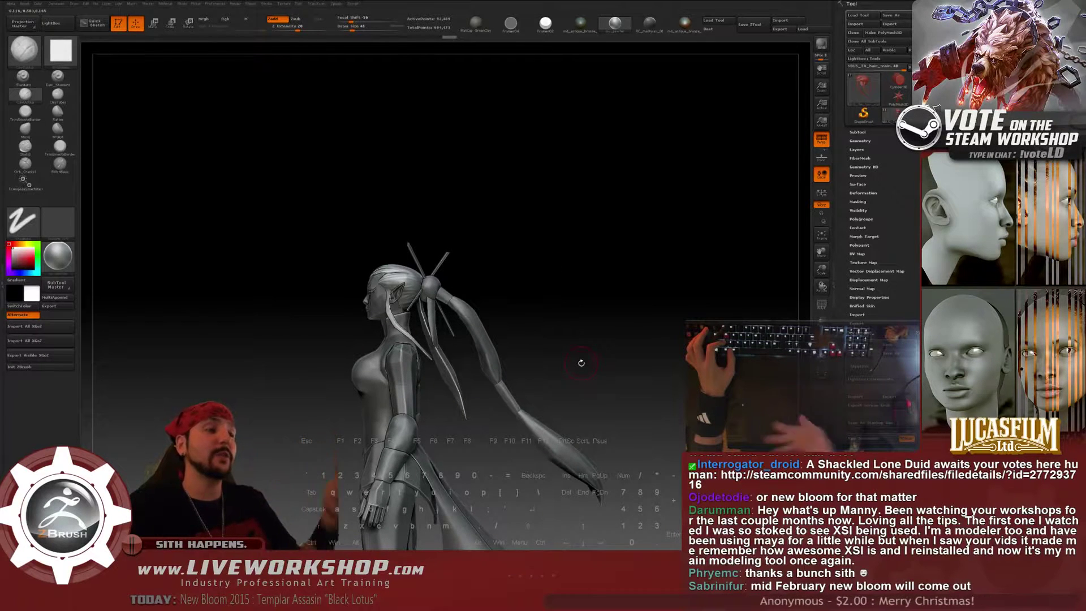
mouse_move(560, 298)
alt+mouse_down()
mouse_move(596, 237)
mouse_move(621, 255)
mouse_move(620, 228)
mouse_move(603, 250)
mouse_move(635, 240)
mouse_move(557, 238)
mouse_move(516, 257)
mouse_move(572, 201)
mouse_move(635, 213)
alt+mouse_up()
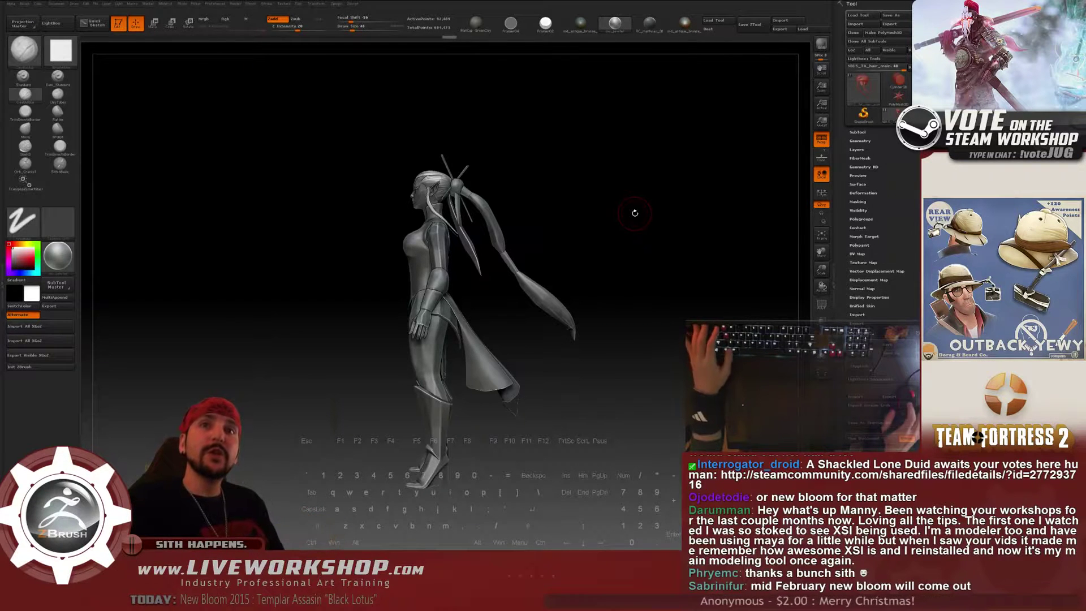
mouse_move(296, 262)
mouse_down()
mouse_move(651, 264)
mouse_move(627, 328)
mouse_move(678, 232)
mouse_up()
mouse_move(679, 231)
mouse_down()
mouse_move(616, 238)
mouse_move(662, 160)
mouse_move(361, 259)
mouse_up()
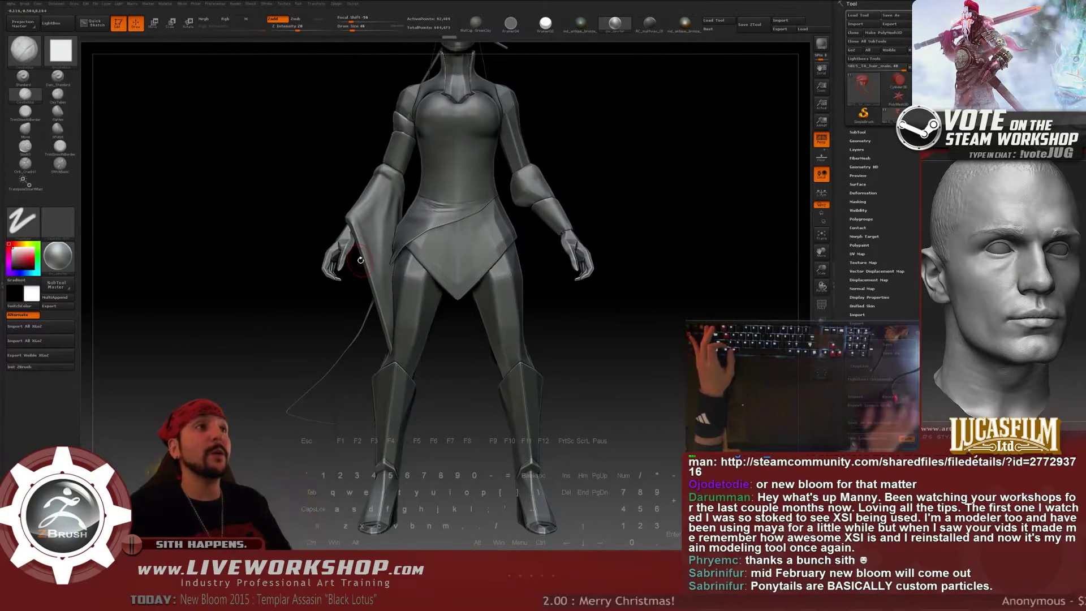
drag(283, 182, 313, 192)
mouse_move(660, 175)
alt+mouse_down()
mouse_move(636, 275)
mouse_move(508, 274)
alt+mouse_up()
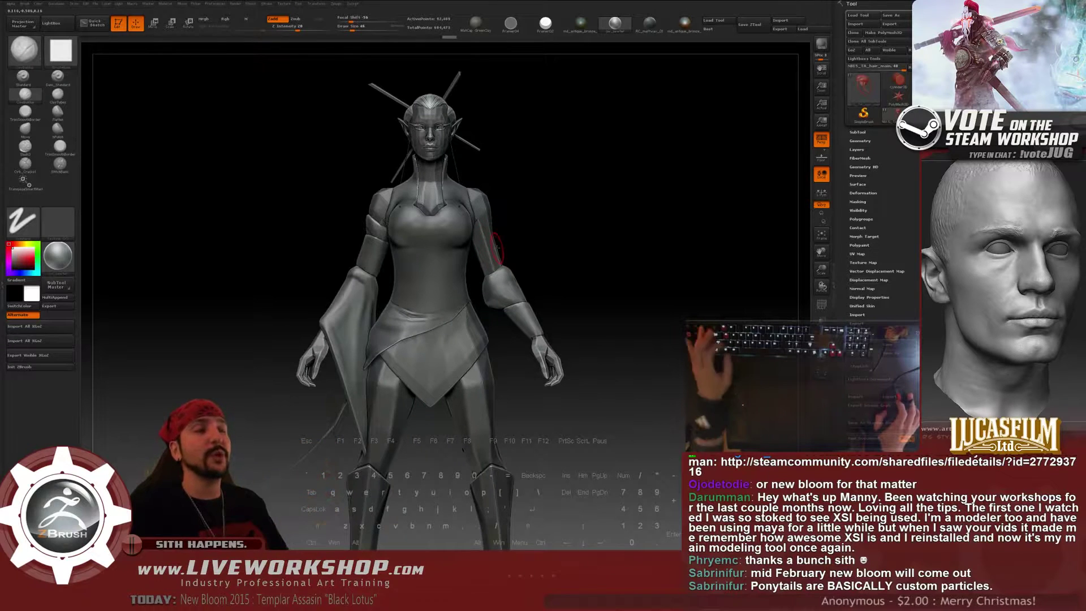
drag(616, 256, 622, 231)
alt+drag(622, 232, 582, 249)
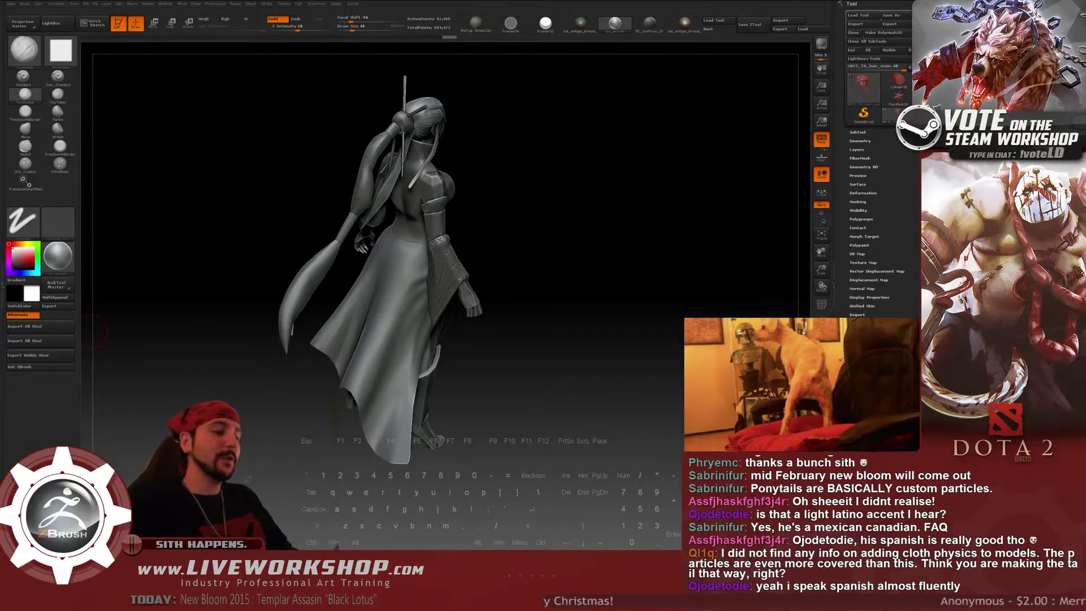
drag(556, 194, 603, 192)
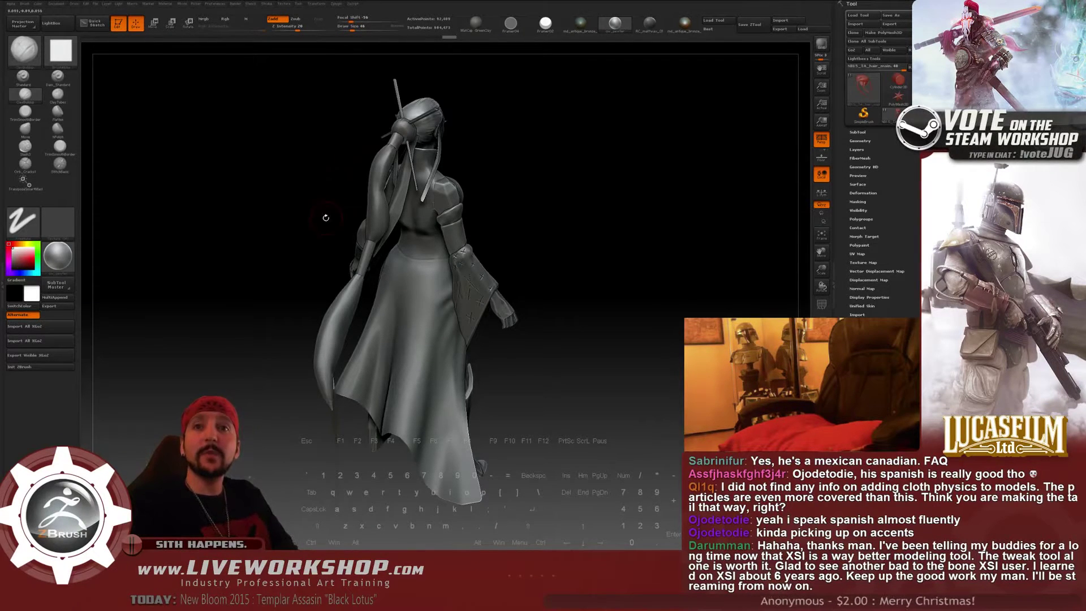
drag(304, 192, 624, 141)
Adjust the ClayBuildup brush size and sculpt long hair strands sweeping back from the forehead across the top of the head
drag(520, 255, 670, 233)
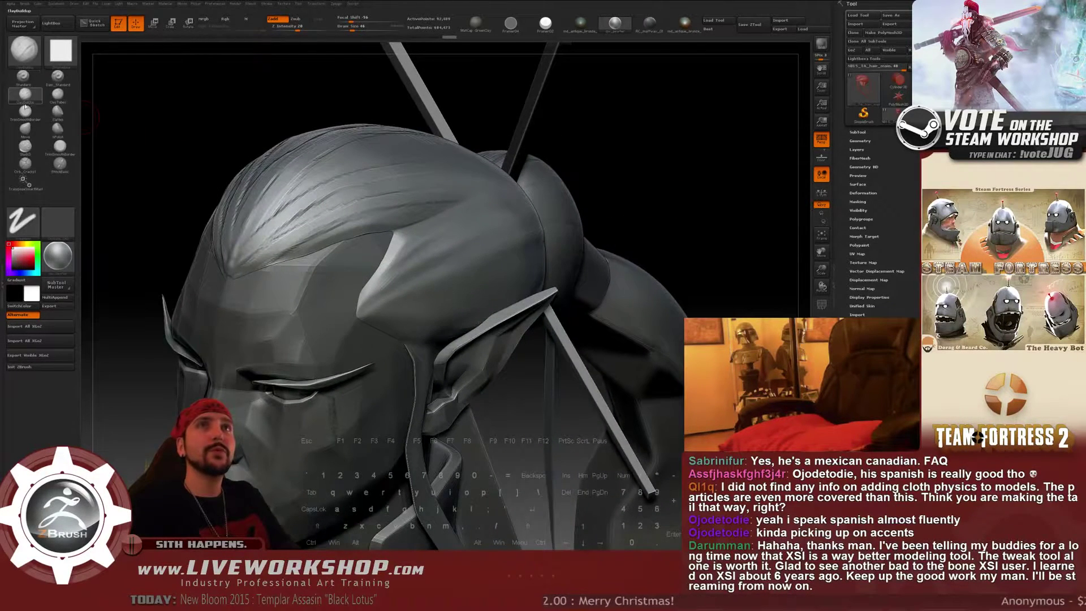
drag(218, 84, 278, 225)
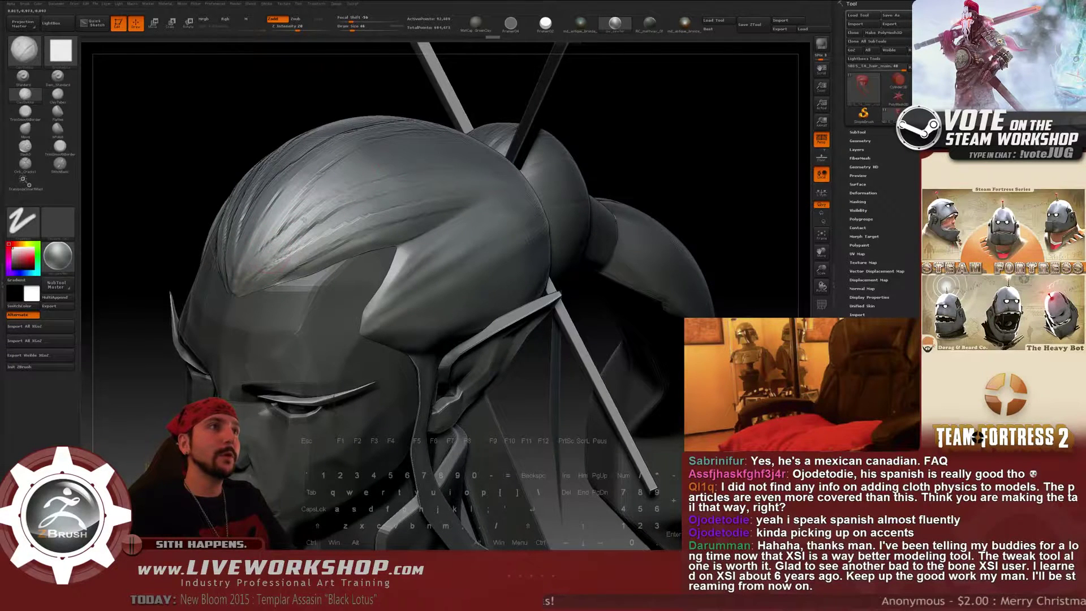
key(s)
click(367, 182)
mouse_move(647, 121)
mouse_down()
mouse_move(683, 146)
mouse_move(692, 135)
mouse_up()
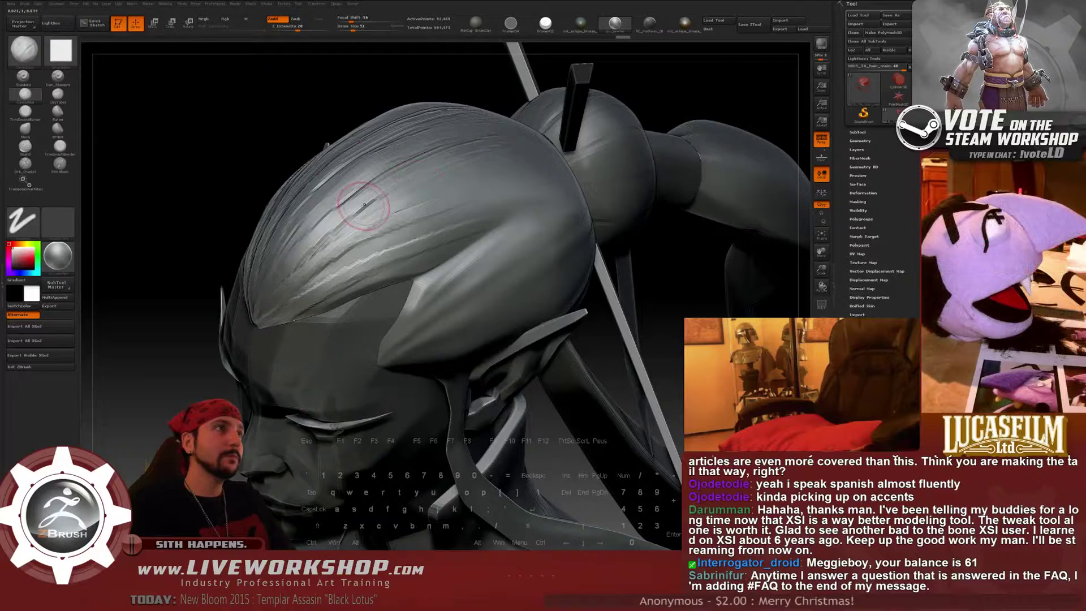
mouse_move(713, 76)
mouse_down()
mouse_move(667, 97)
mouse_move(676, 91)
mouse_up()
key(bracketright)
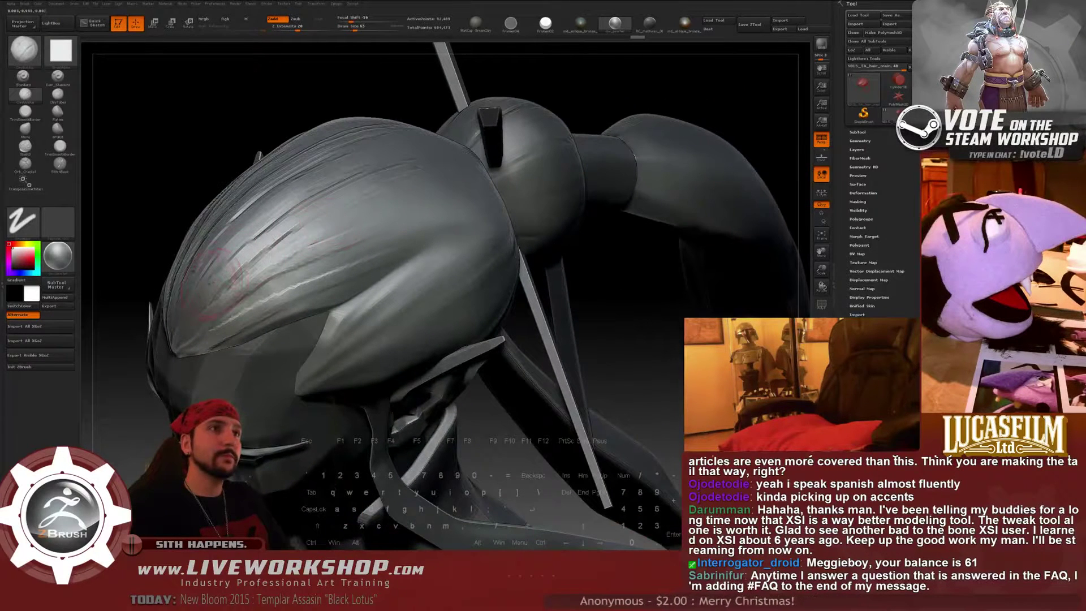
mouse_move(248, 265)
mouse_down()
mouse_move(380, 199)
mouse_move(355, 208)
mouse_up()
drag(269, 229, 412, 165)
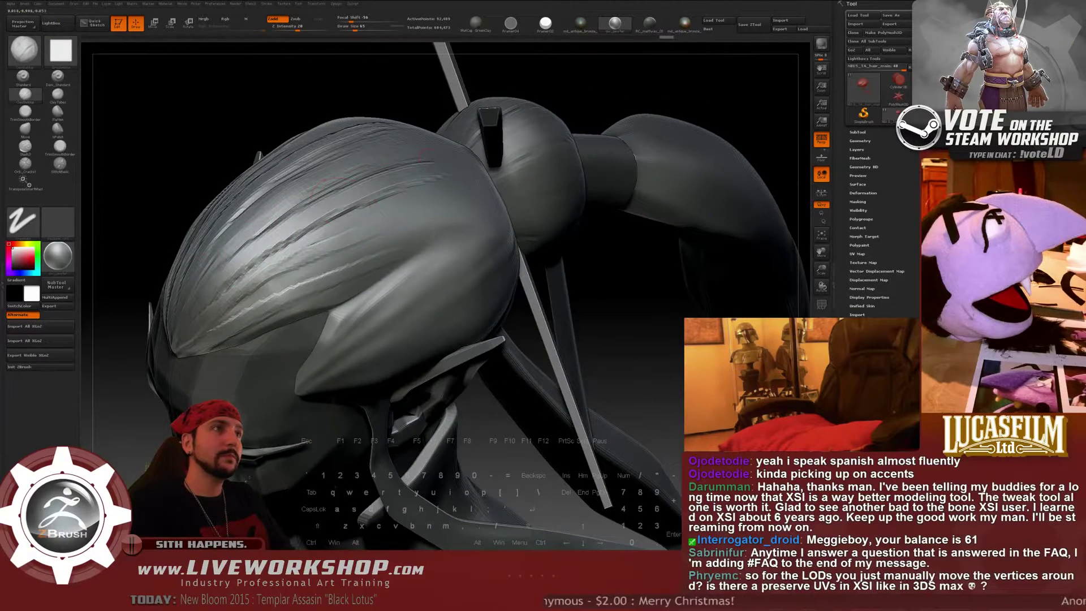
Carve strands along the crown of the hair, undo the last stroke, and rework the area in front of the bun
drag(647, 287, 604, 186)
alt+drag(262, 111, 315, 226)
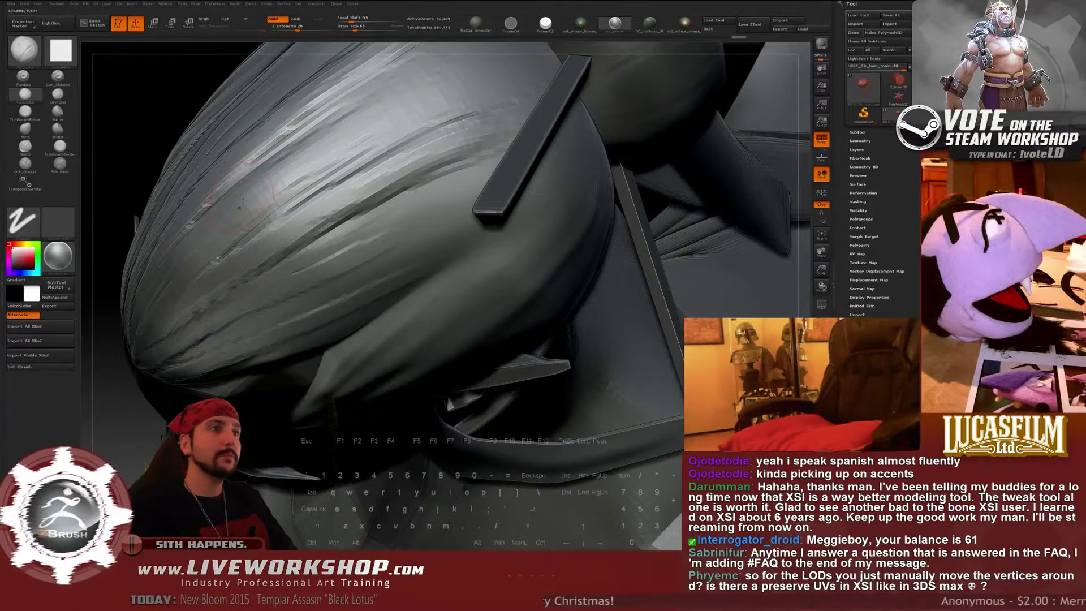
alt+drag(211, 213, 436, 96)
mouse_move(396, 141)
alt+mouse_down()
mouse_move(339, 170)
mouse_move(265, 152)
mouse_move(254, 169)
mouse_move(251, 204)
mouse_move(314, 307)
alt+mouse_up()
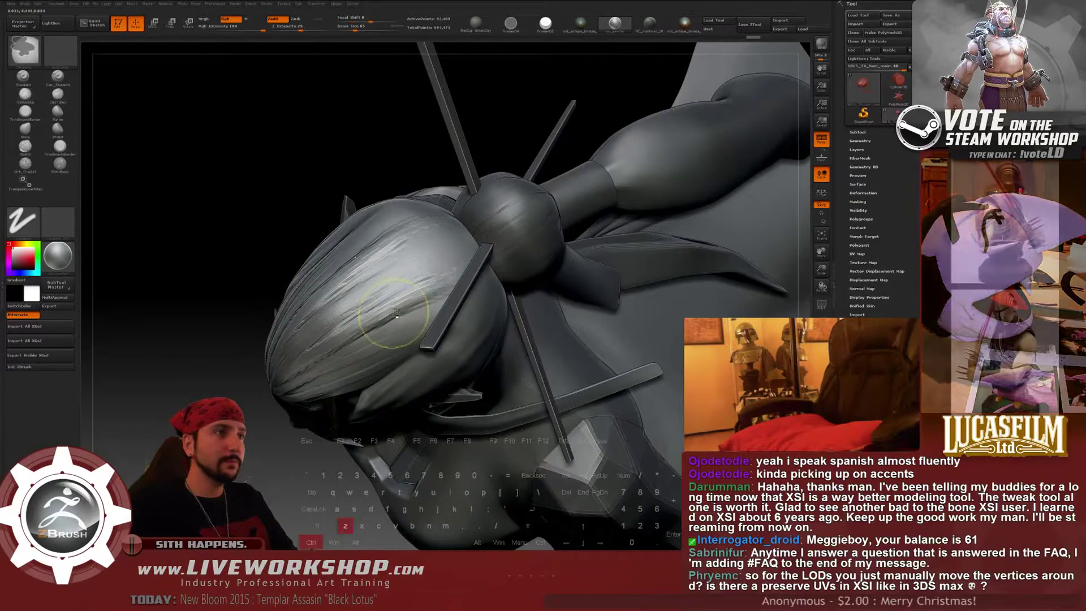
key(ctrl+z)
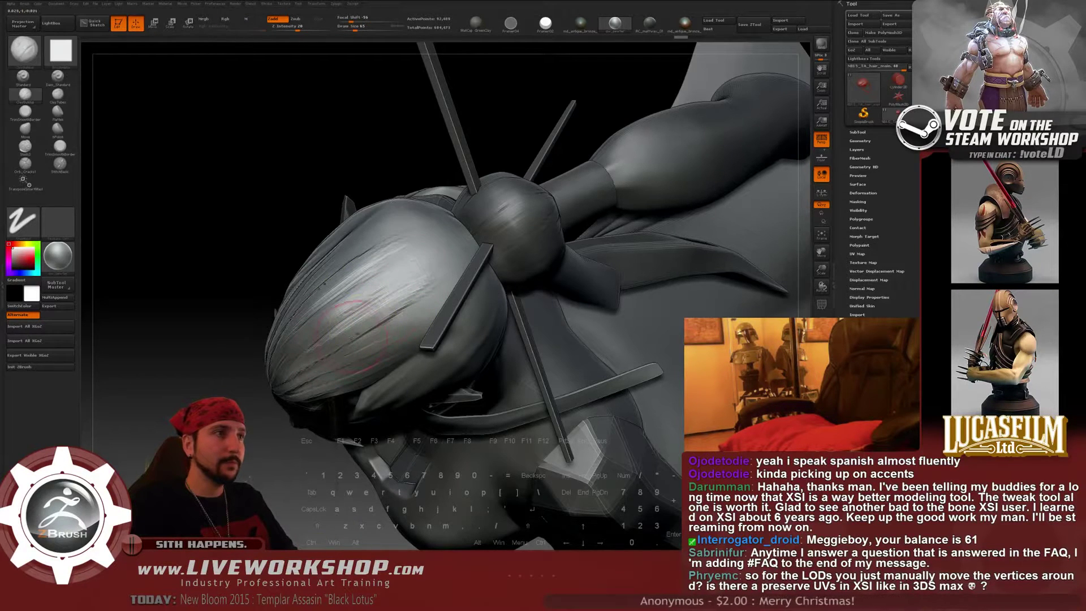
drag(451, 265, 396, 297)
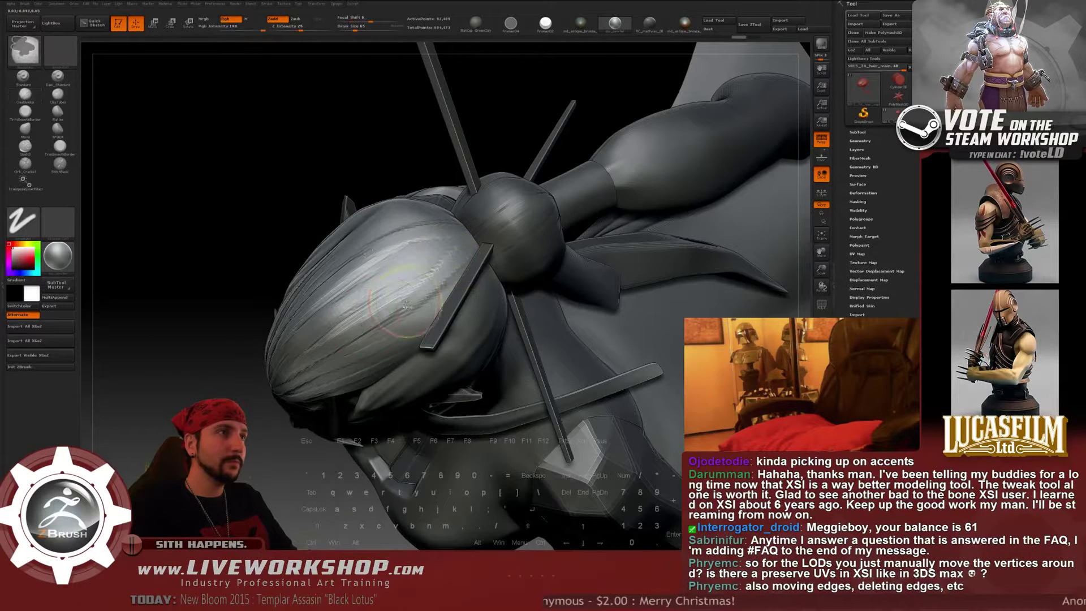
key(ctrl)
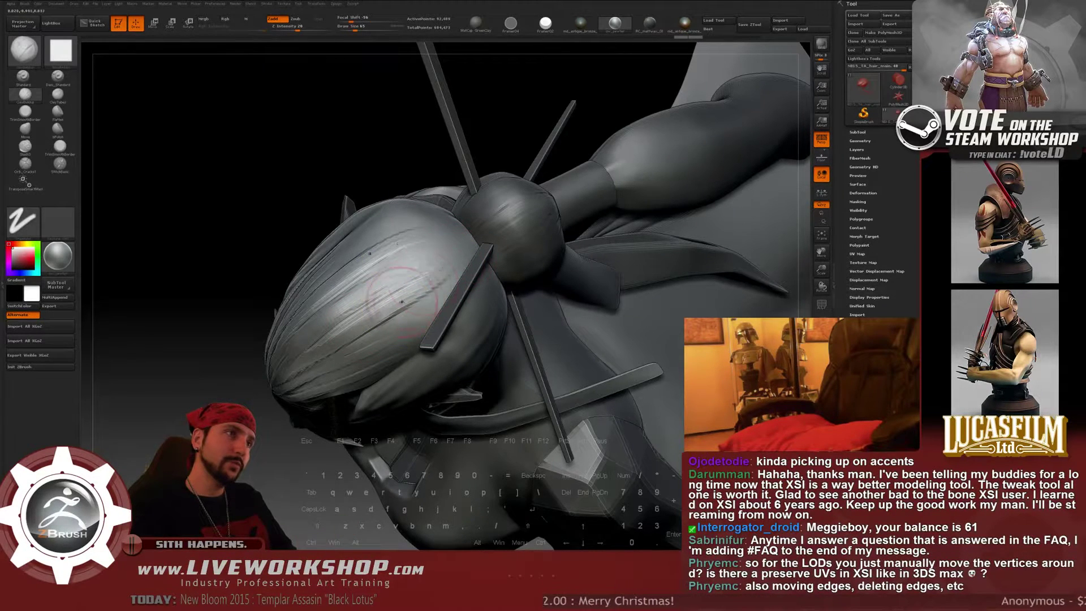
Resize the brush and cut finer strands into the back of the hair where it gathers into the bun
drag(238, 294, 339, 255)
key(s)
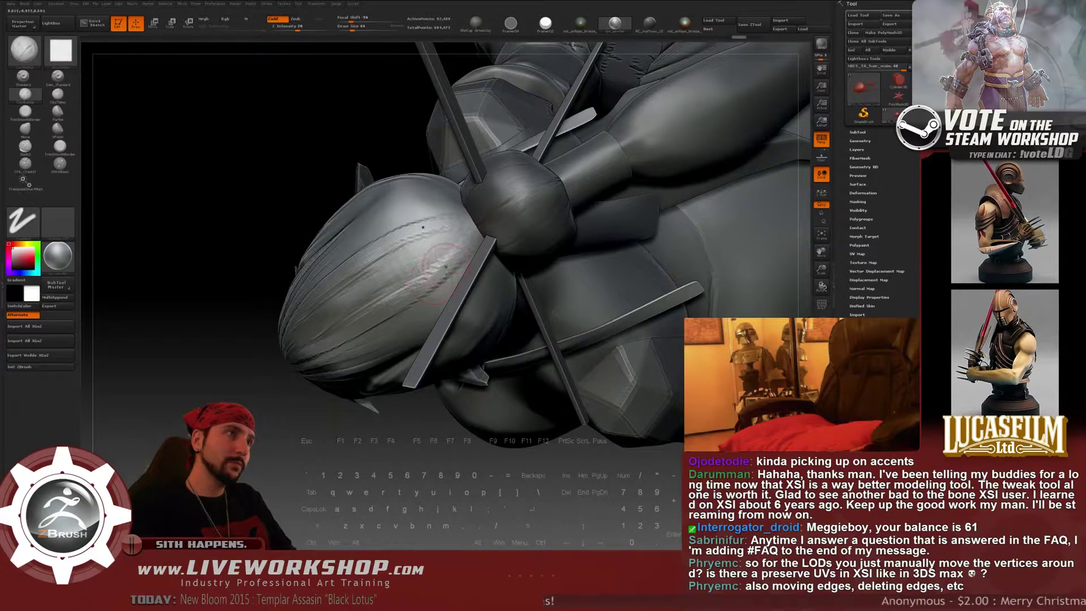
mouse_move(421, 274)
mouse_down()
mouse_move(472, 246)
mouse_move(465, 233)
mouse_up()
alt+drag(390, 266, 464, 240)
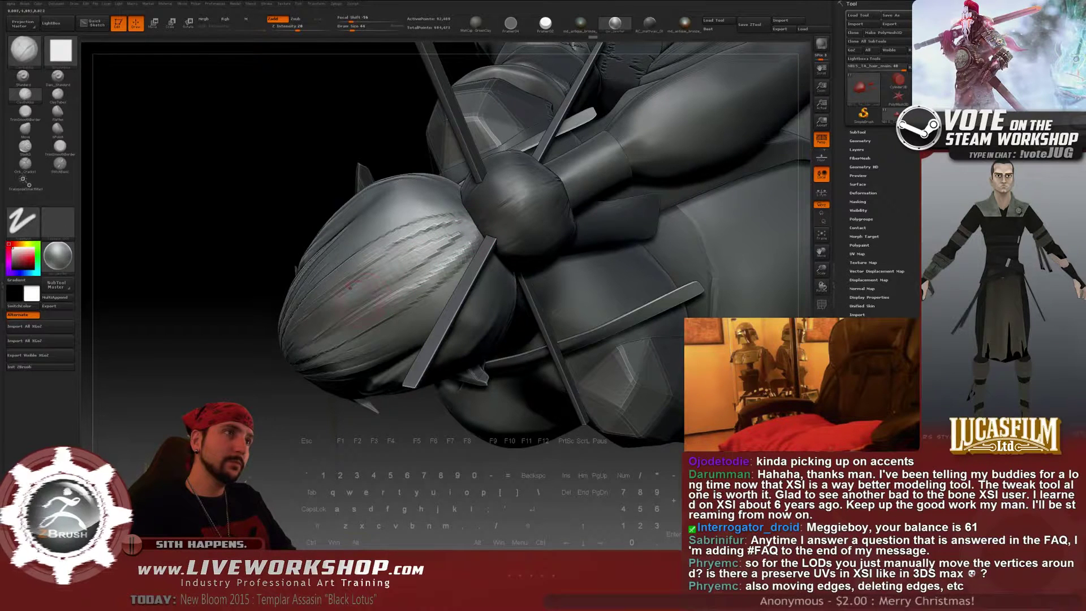
alt+drag(395, 288, 468, 252)
key([)
drag(396, 277, 464, 242)
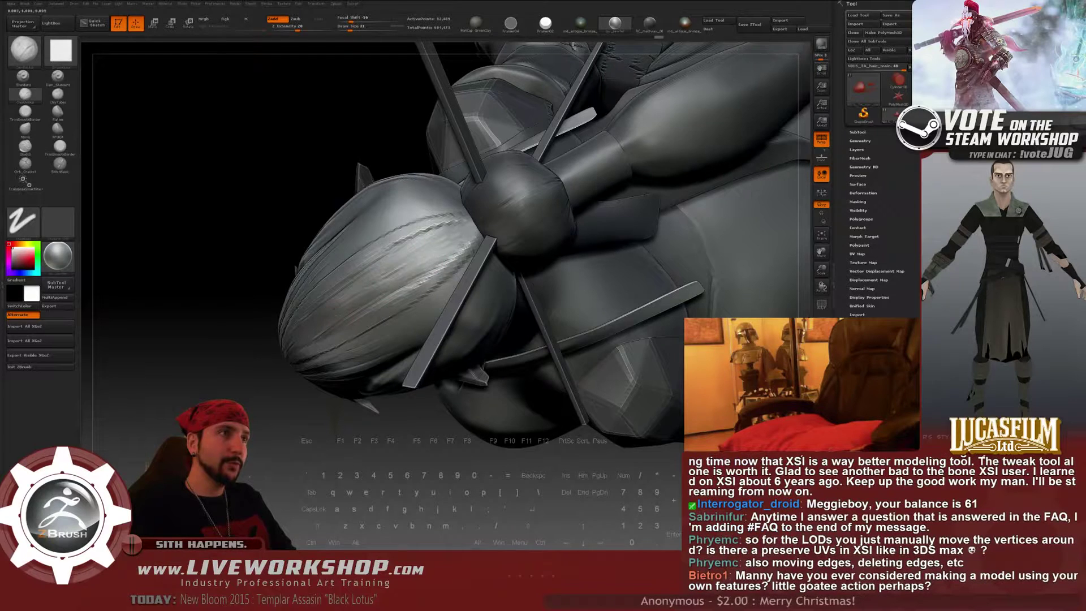
drag(408, 271, 465, 232)
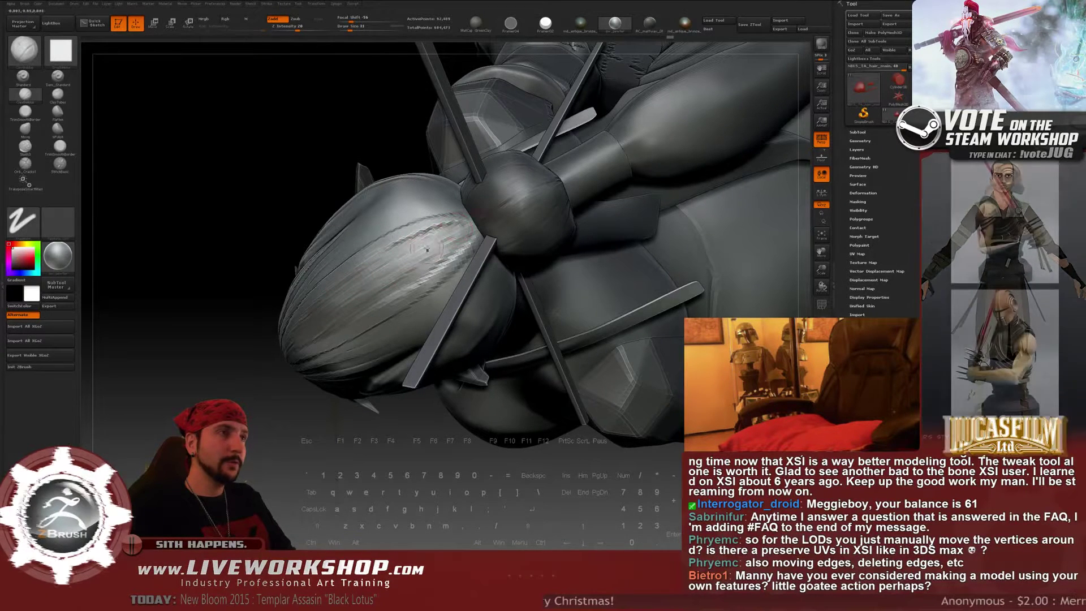
alt+drag(258, 448, 248, 317)
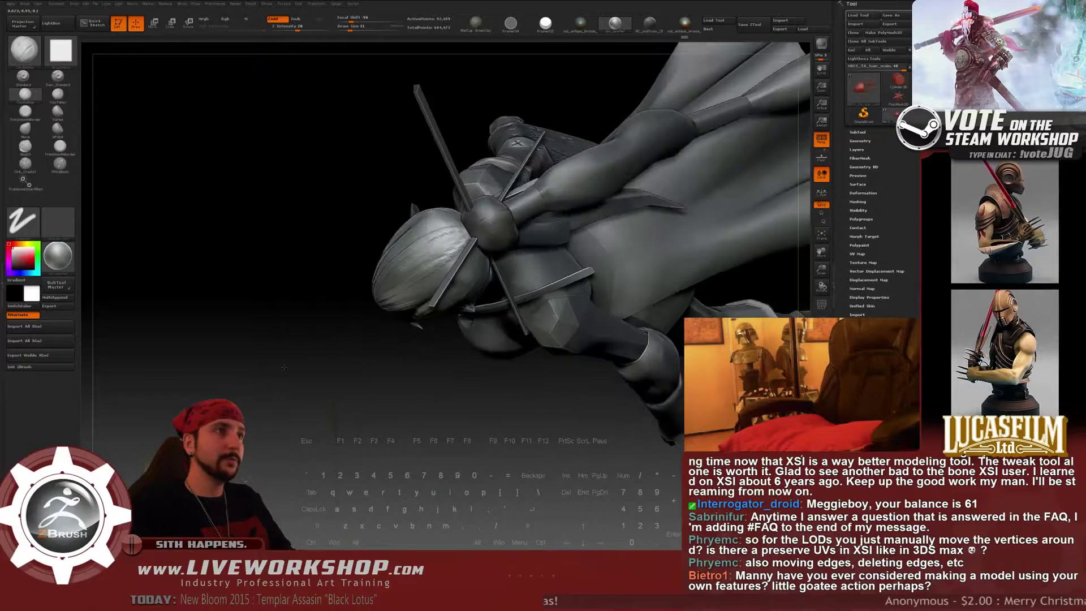
drag(600, 316, 501, 258)
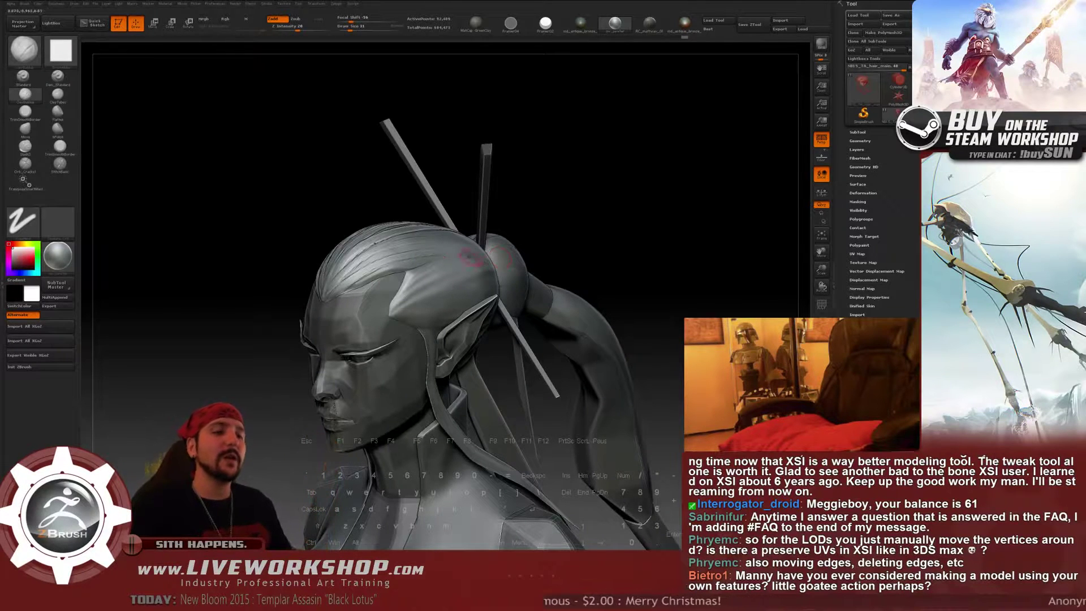
Switch to Softimage, select the low-poly hair mesh of the red-costumed character, and frame the head closely
key(super)
click(416, 567)
drag(419, 170, 425, 289)
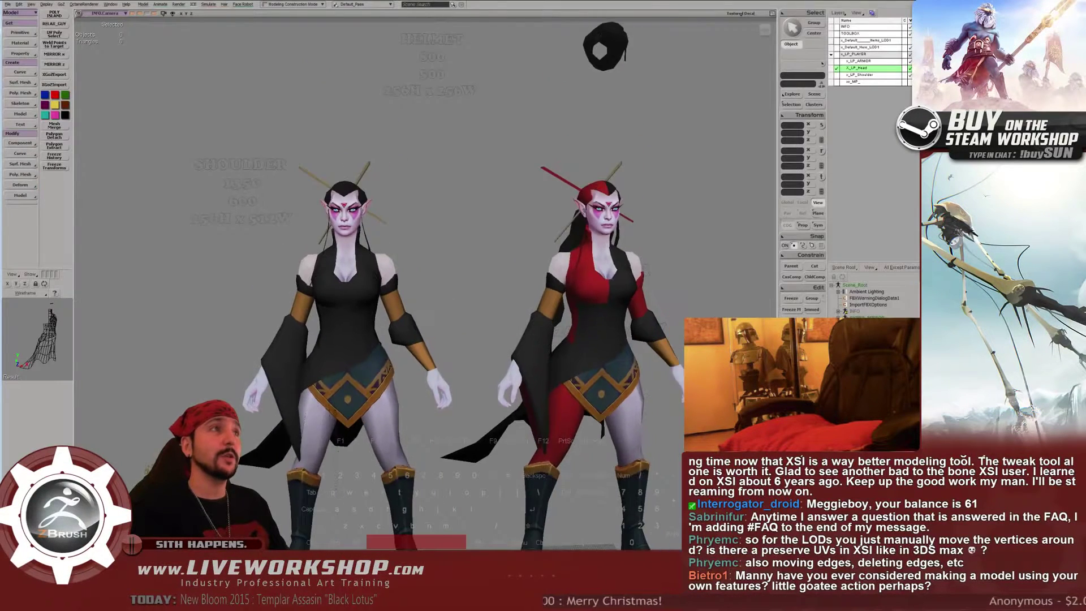
right_drag(424, 288, 317, 271)
middle_drag(316, 272, 427, 155)
click(305, 178)
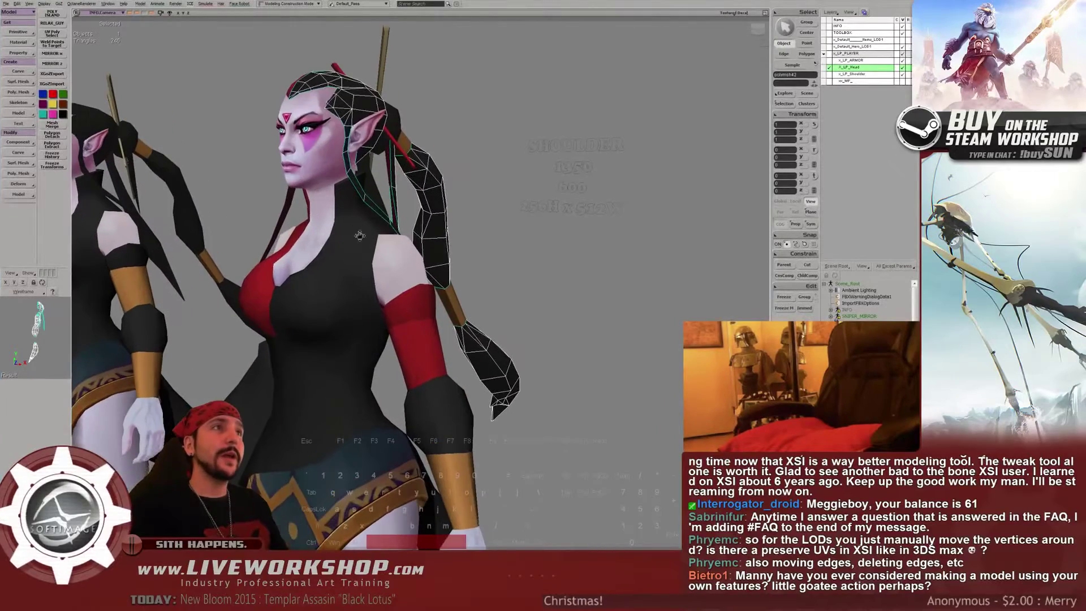
drag(427, 155, 448, 272)
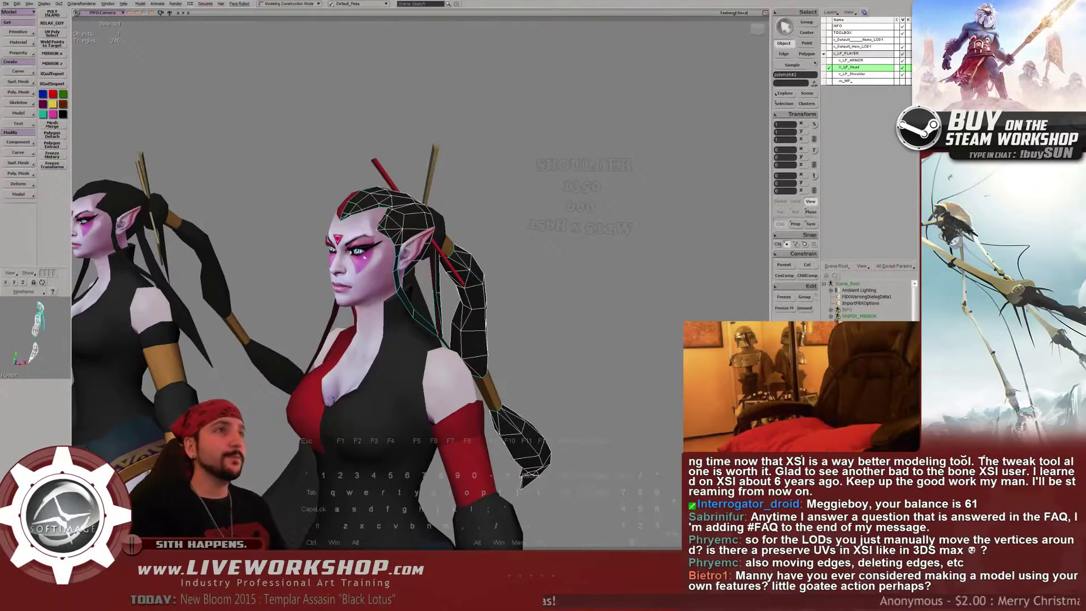
right_drag(365, 257, 390, 277)
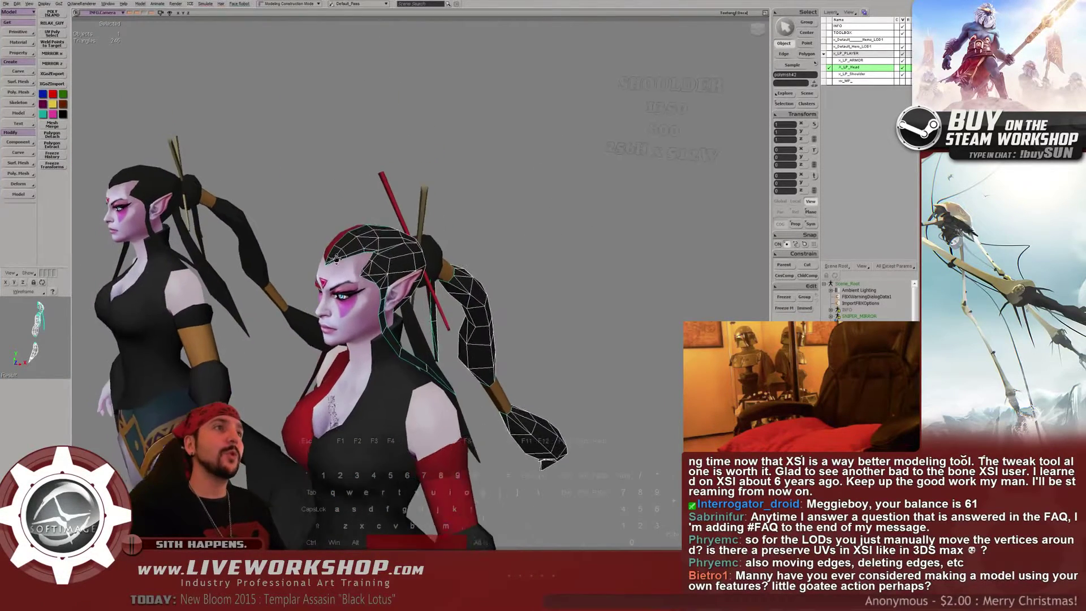
drag(391, 277, 317, 226)
middle_drag(317, 226, 347, 274)
right_drag(346, 274, 368, 265)
drag(368, 266, 265, 247)
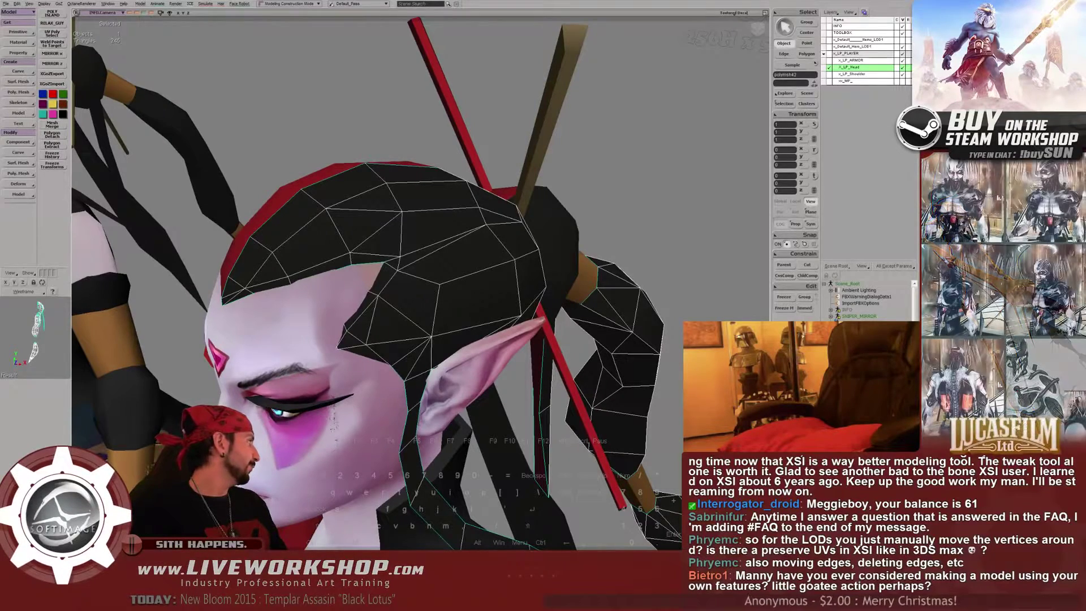
Display the checkerboard texture on the selected hair mesh and inspect the pattern around the hairline
click(495, 234)
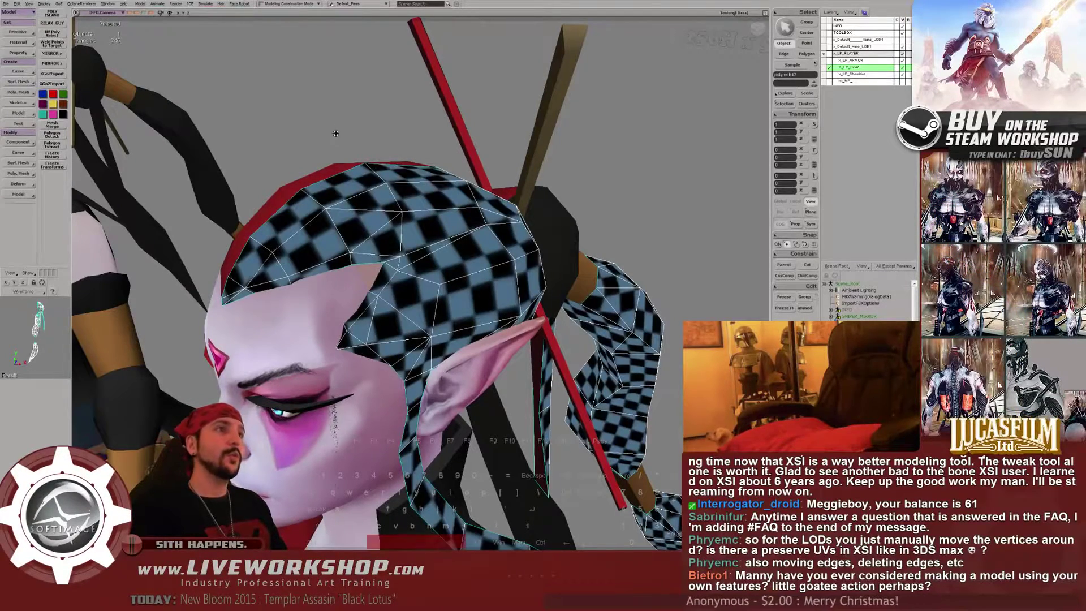
scroll(496, 234, down, 10)
key(t)
key(alt+z)
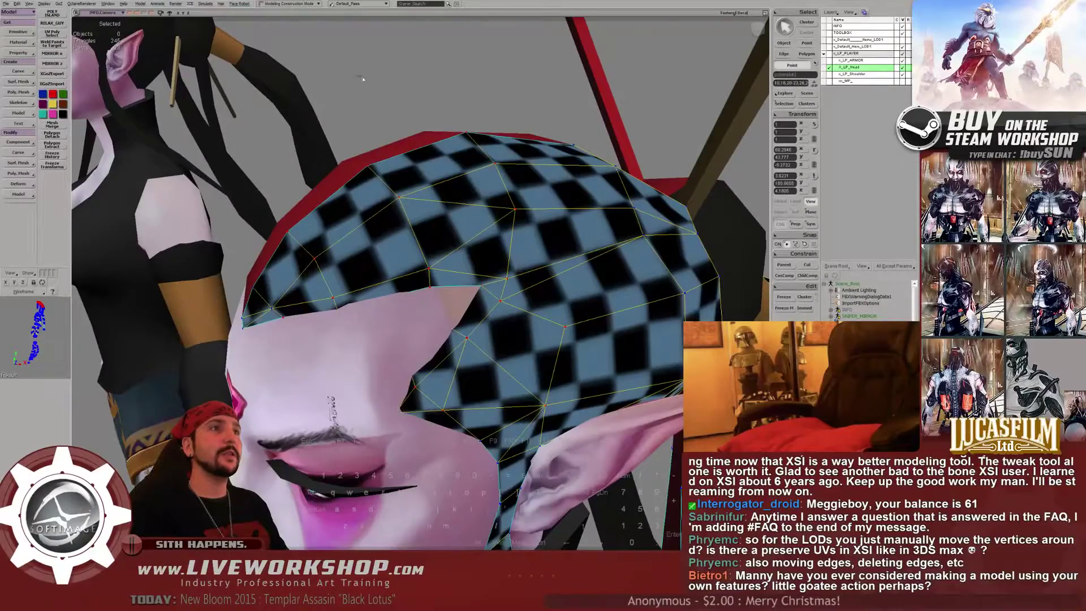
key(space)
click(360, 78)
right_drag(360, 77, 365, 171)
click(421, 169)
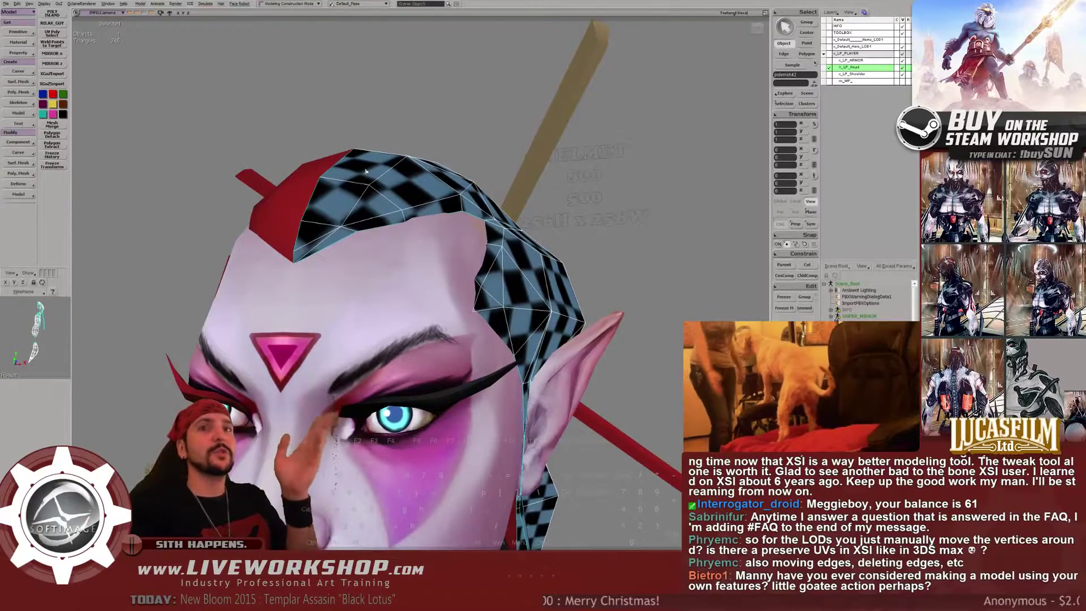
Split the edges across the front of the hair mesh above the forehead and reposition the new point on the silhouette
right_drag(365, 171, 336, 194)
key(1)
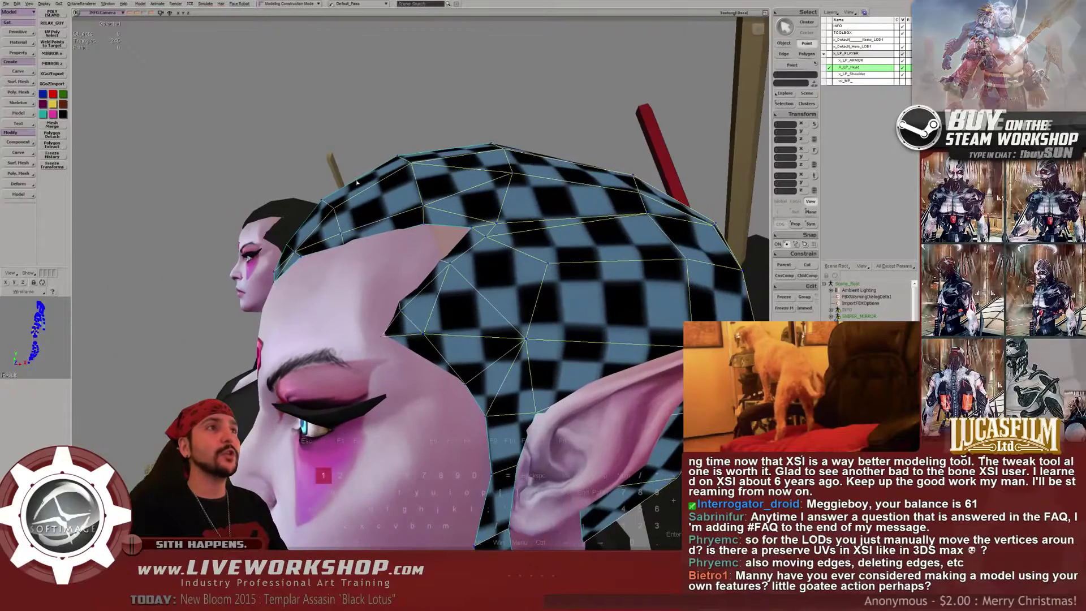
key(2)
drag(351, 166, 376, 243)
key(plus)
key(1)
right_drag(379, 185, 372, 185)
key(a)
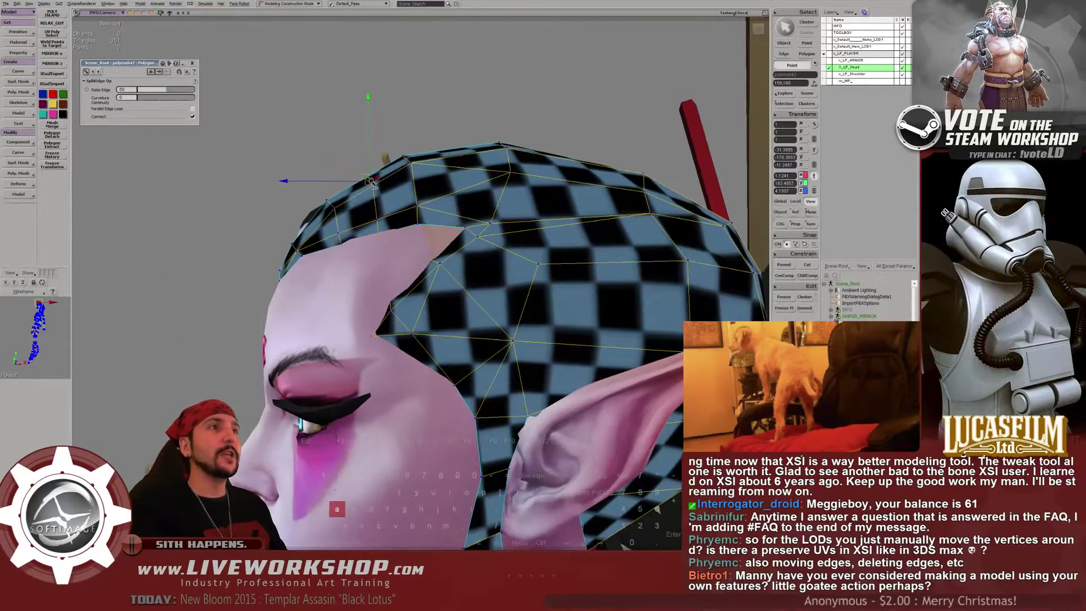
drag(372, 185, 362, 173)
drag(378, 220, 377, 218)
key(space)
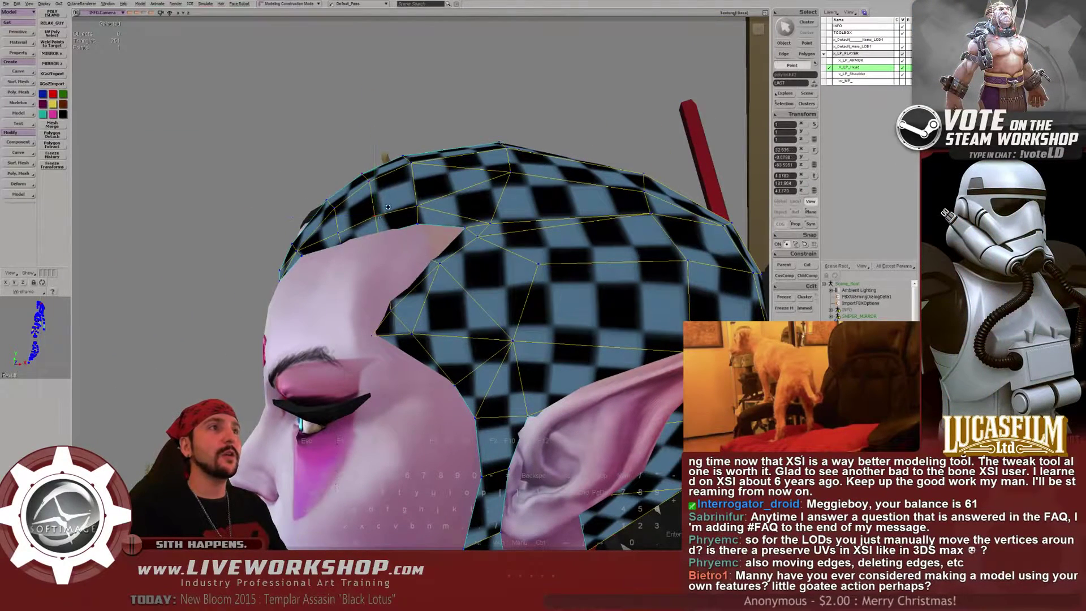
Delete an edge on the upper side of the hair mesh and return to point selection
right_drag(378, 221, 399, 226)
key(2)
click(457, 171)
key(Delete)
key(1)
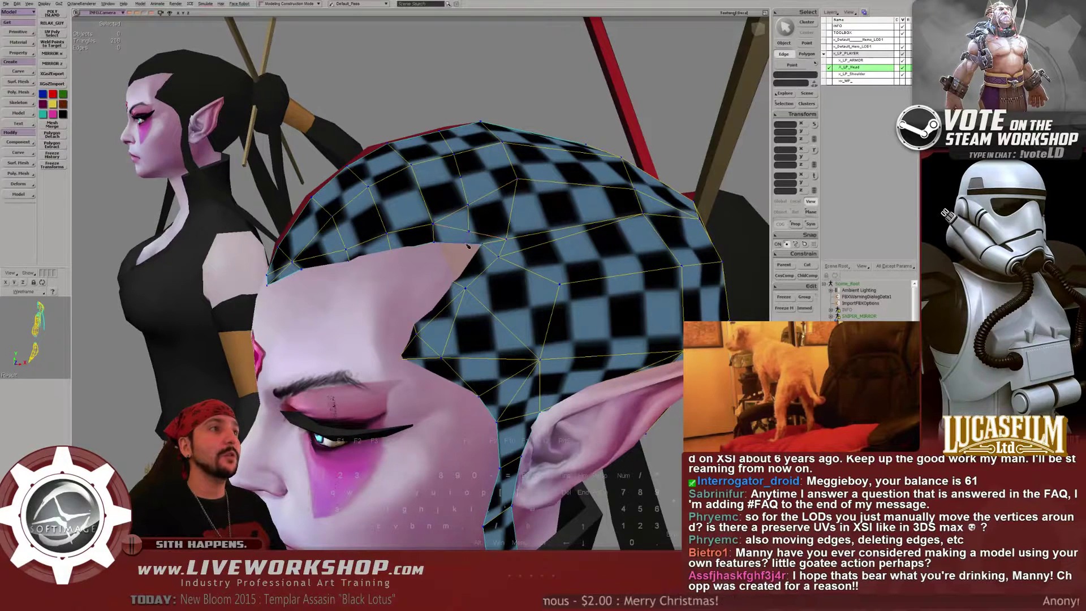
key(1)
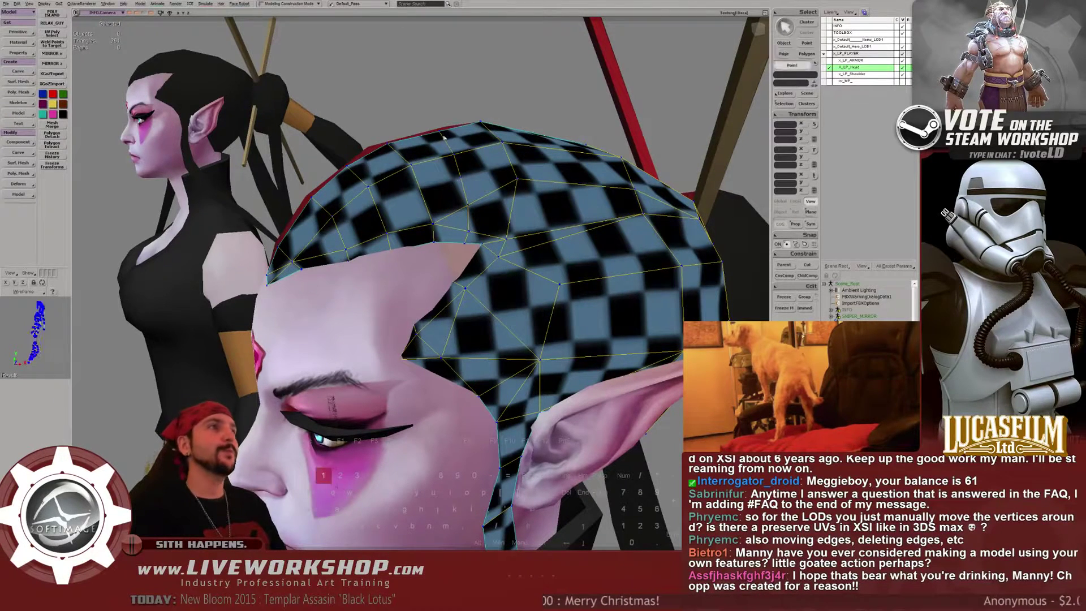
Return the hair mesh to object selection and delete MoveComponent and the remaining edge-edit operators from its operator stack
middle_drag(468, 246, 447, 148)
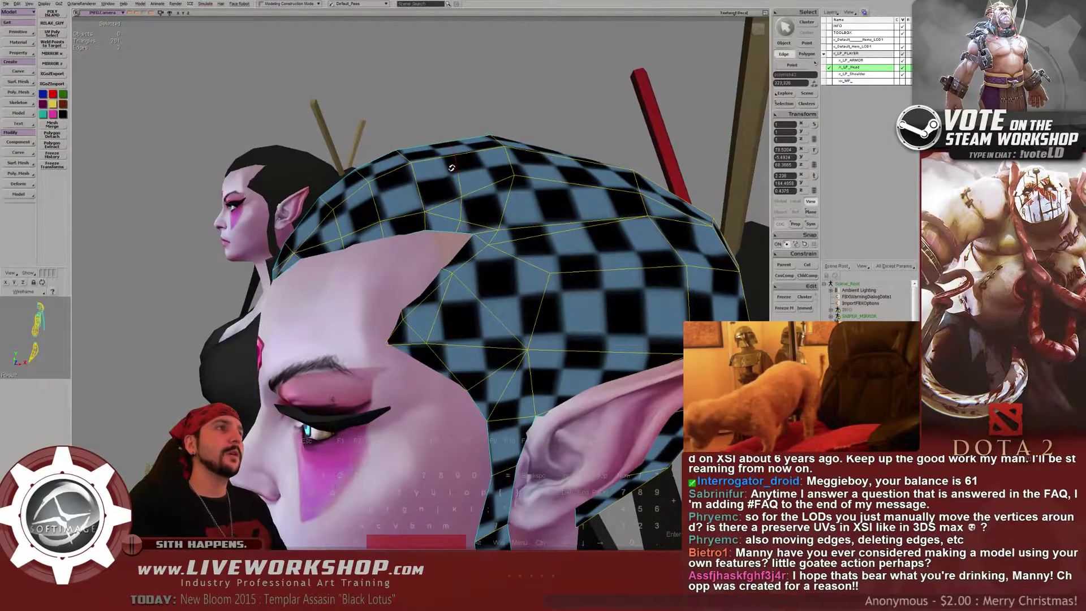
key(a)
mouse_move(452, 168)
middle_down()
mouse_move(442, 166)
mouse_move(501, 149)
mouse_move(451, 148)
middle_up()
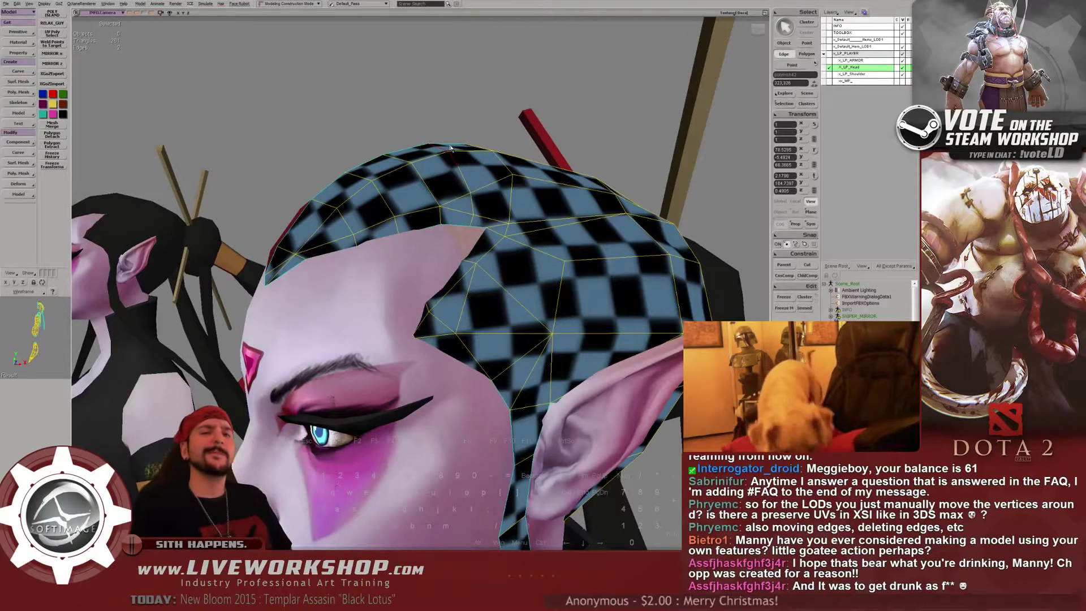
middle_drag(437, 102, 444, 116)
key(space)
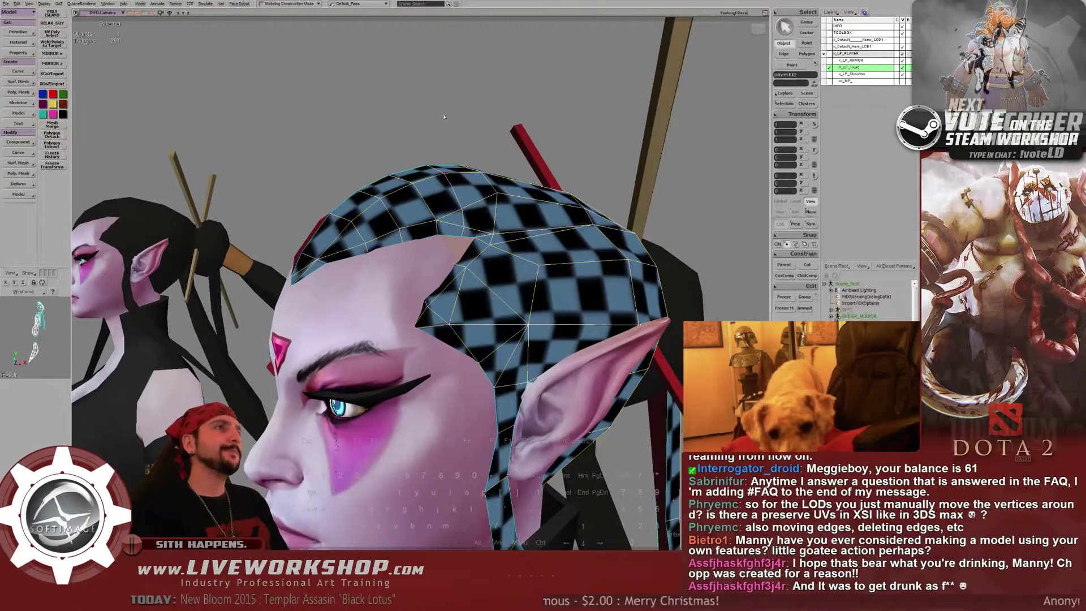
click(784, 104)
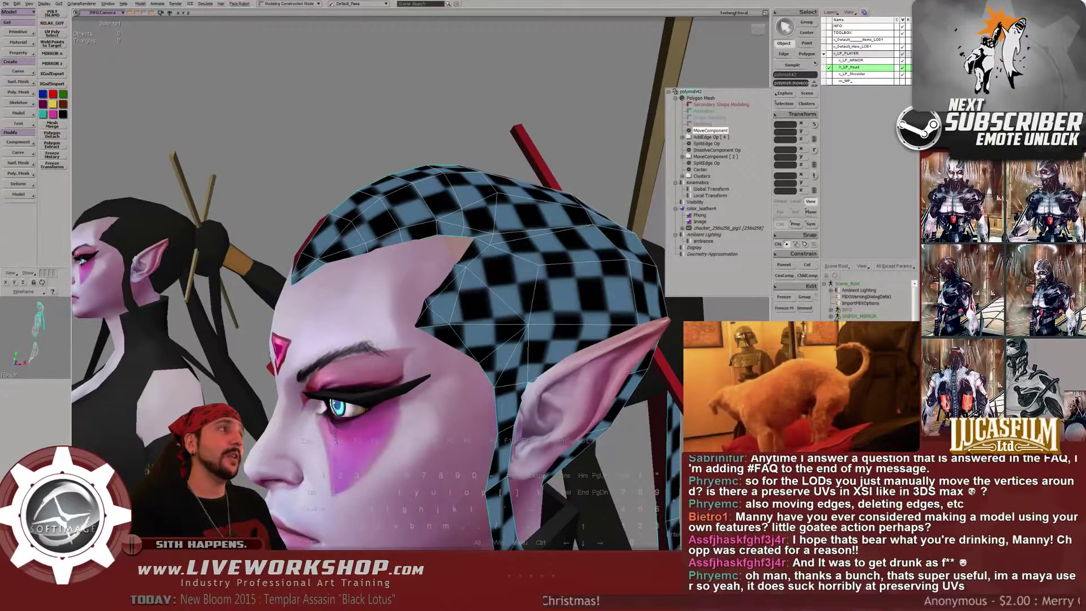
key(Delete)
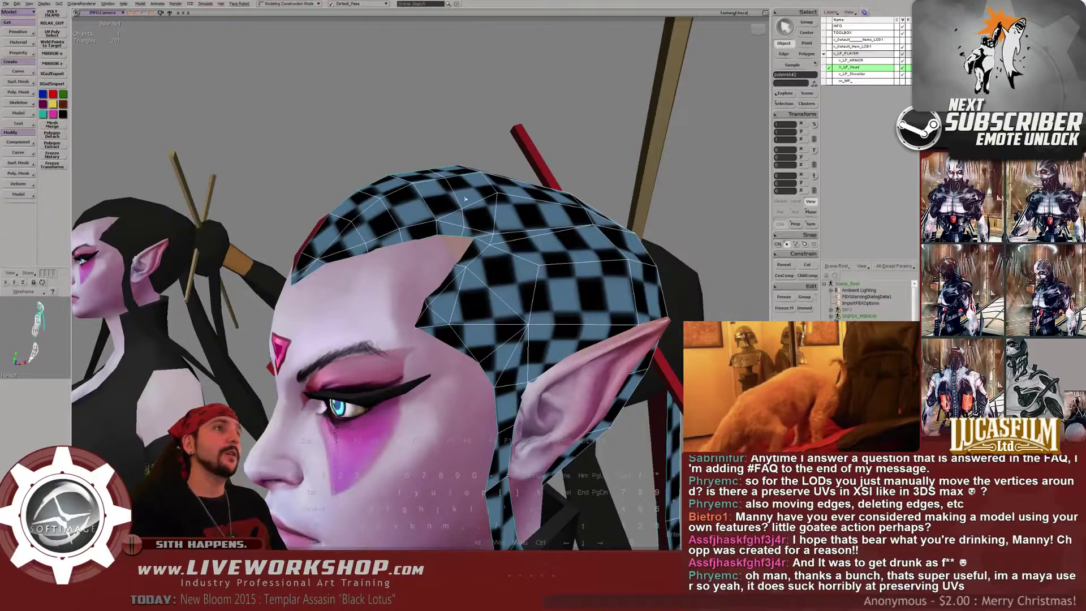
click(784, 104)
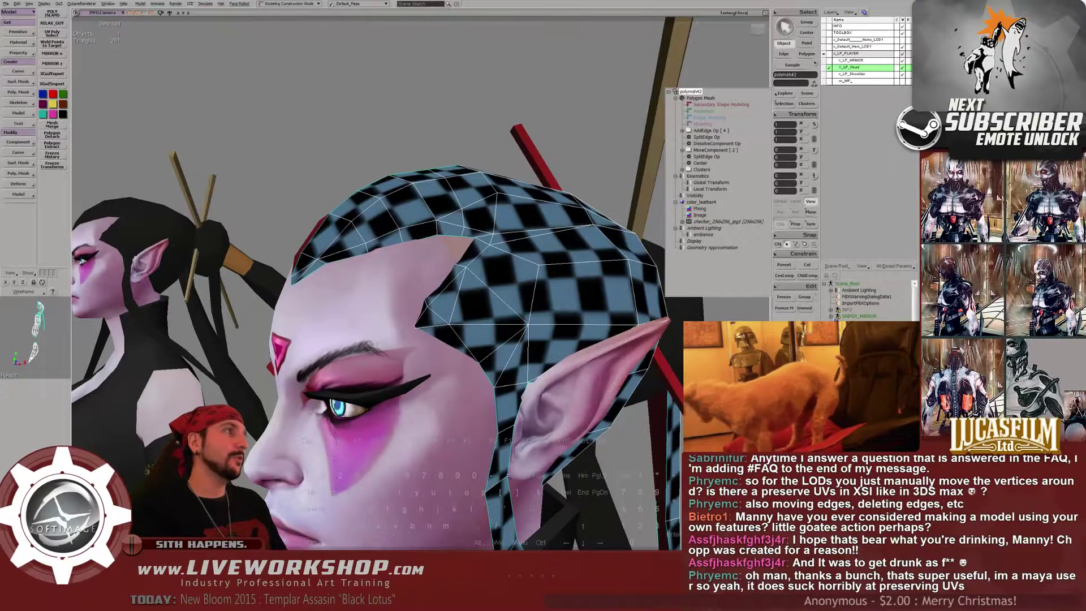
key(Delete)
click(424, 138)
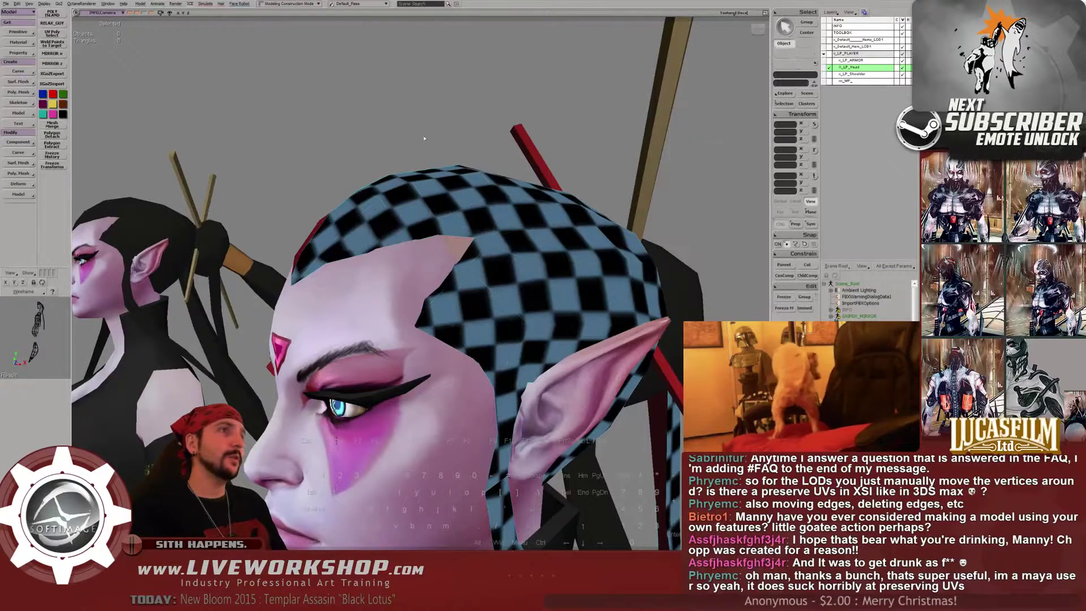
Review the hair mesh's operator stack once more, deselect the mesh, and inspect the checkered hair across the upper body
middle_drag(481, 180, 568, 182)
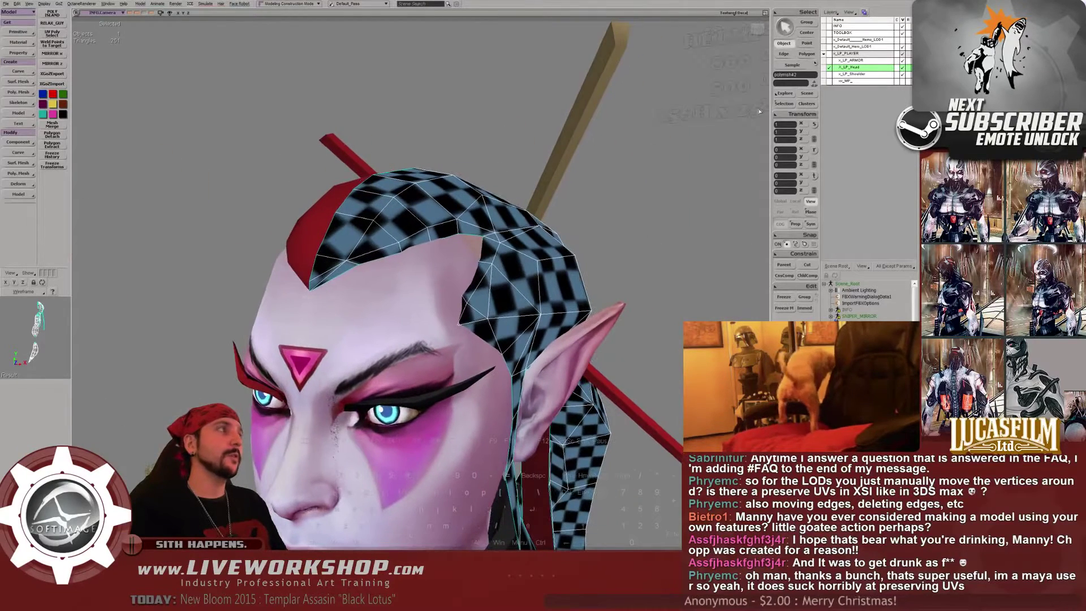
click(784, 104)
click(466, 62)
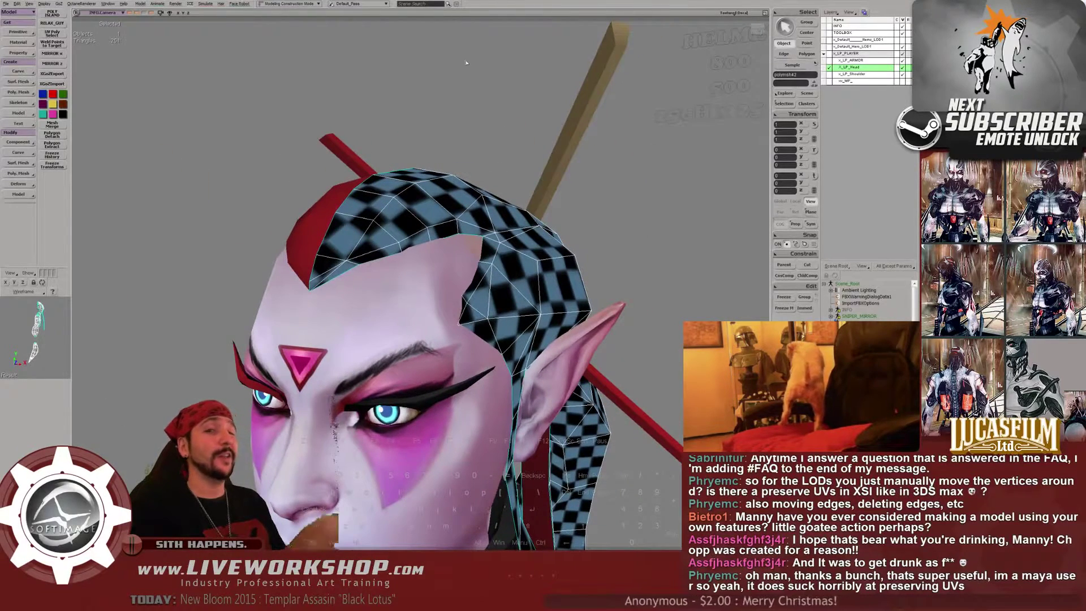
click(468, 45)
scroll(396, 102, down, 10)
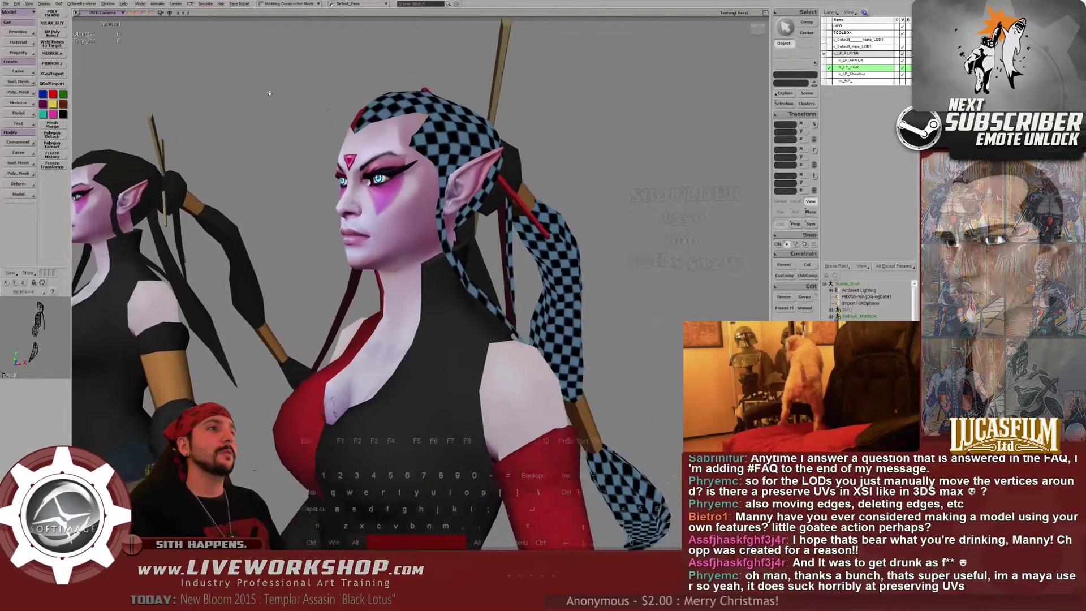
middle_drag(356, 127, 410, 141)
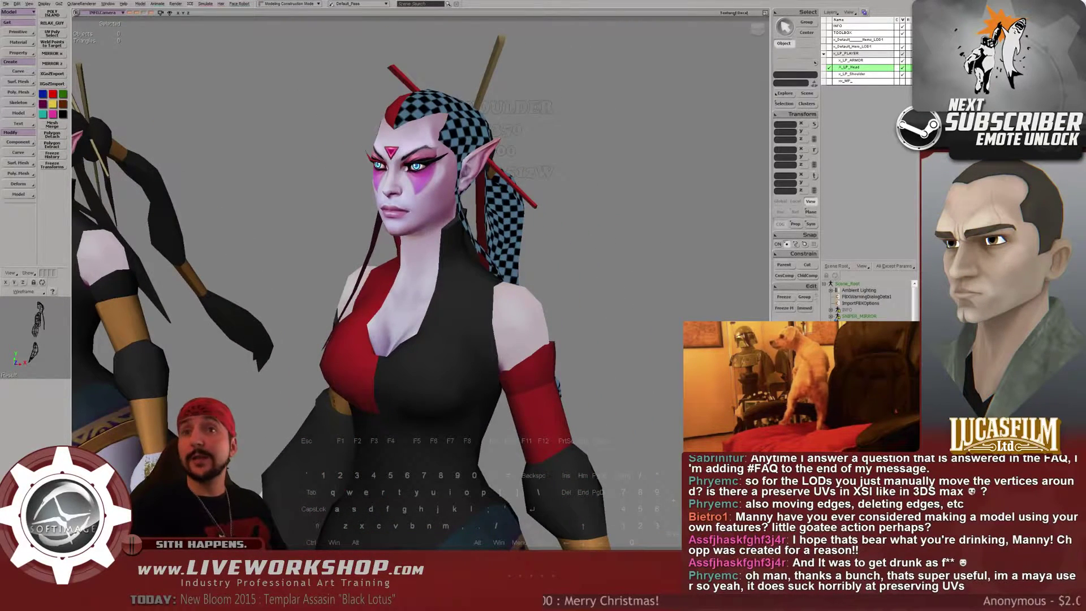
Switch to ZBrush and frame the sculpt's head and ponytail
key(alt+Tab)
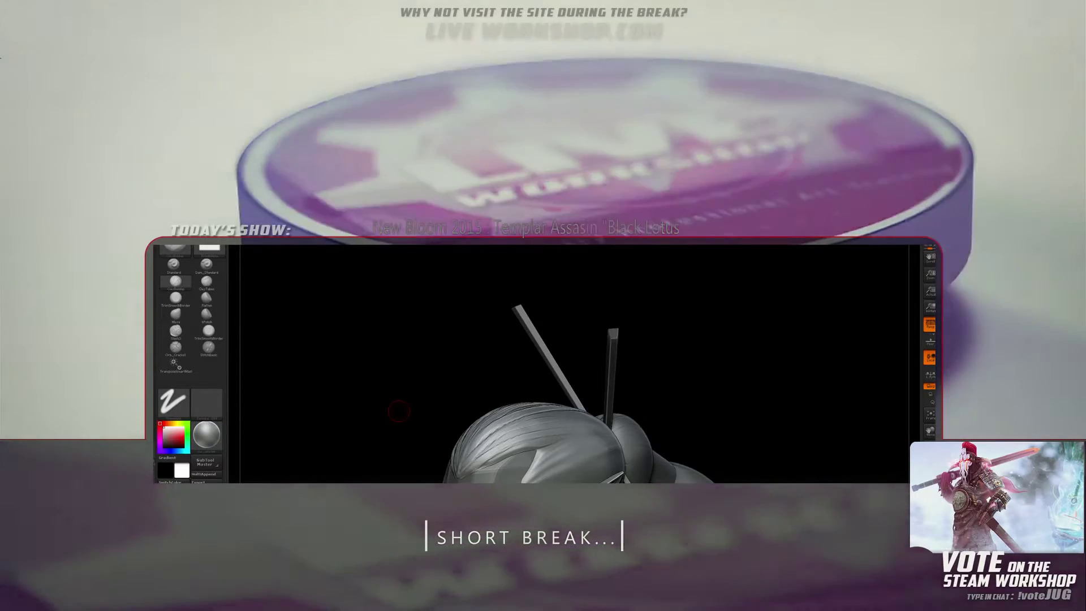
alt+drag(384, 424, 391, 266)
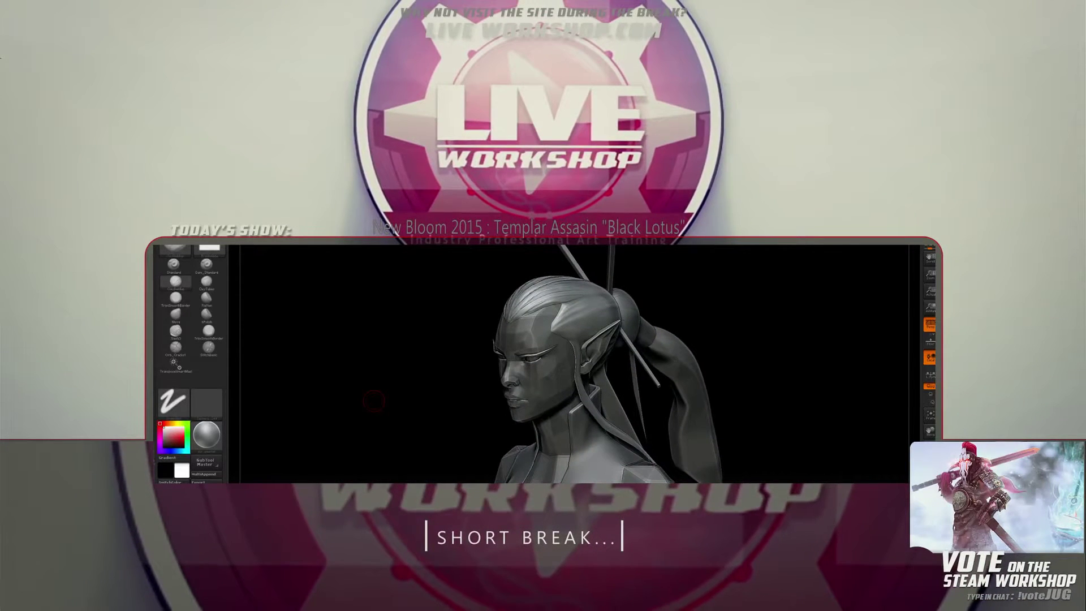
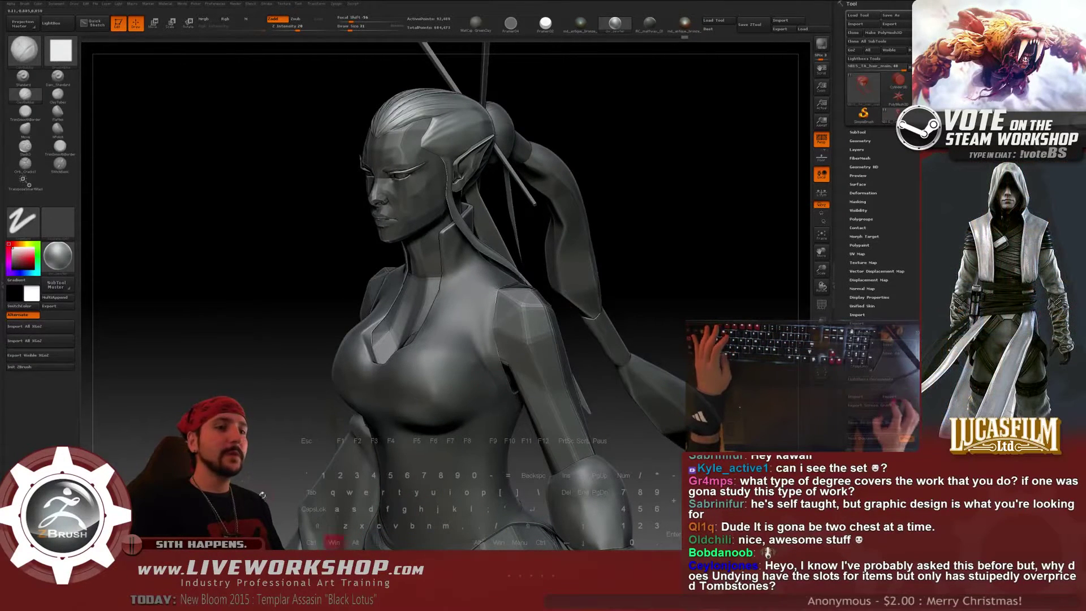
Switch back to Softimage and load the headless horseman scene, discarding the unsaved changes to the current scene
key(alt+Tab)
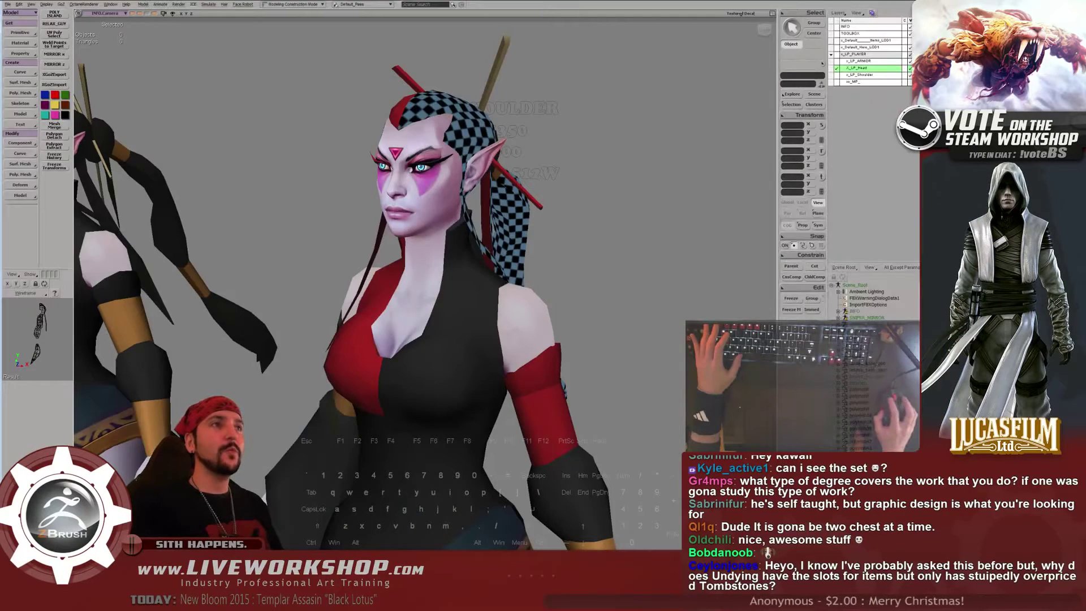
middle_drag(407, 186, 235, 111)
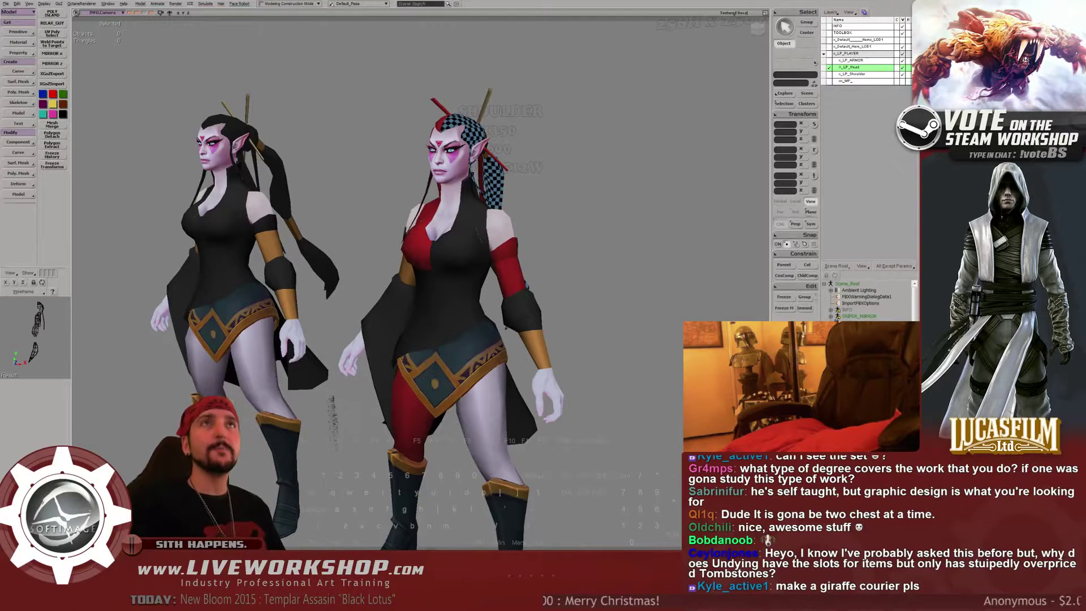
click(5, 4)
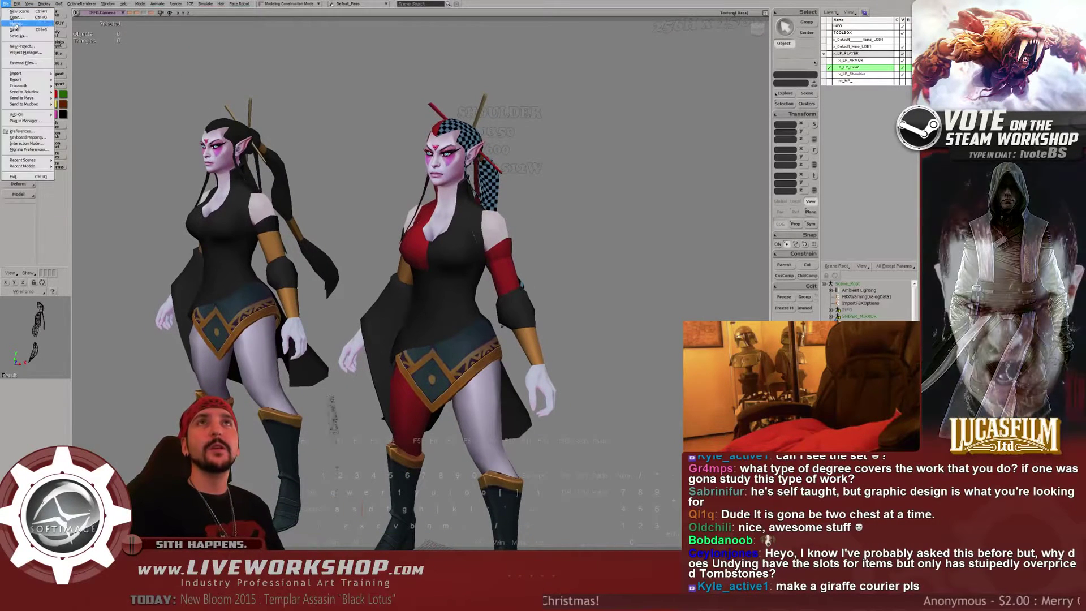
mouse_move(35, 161)
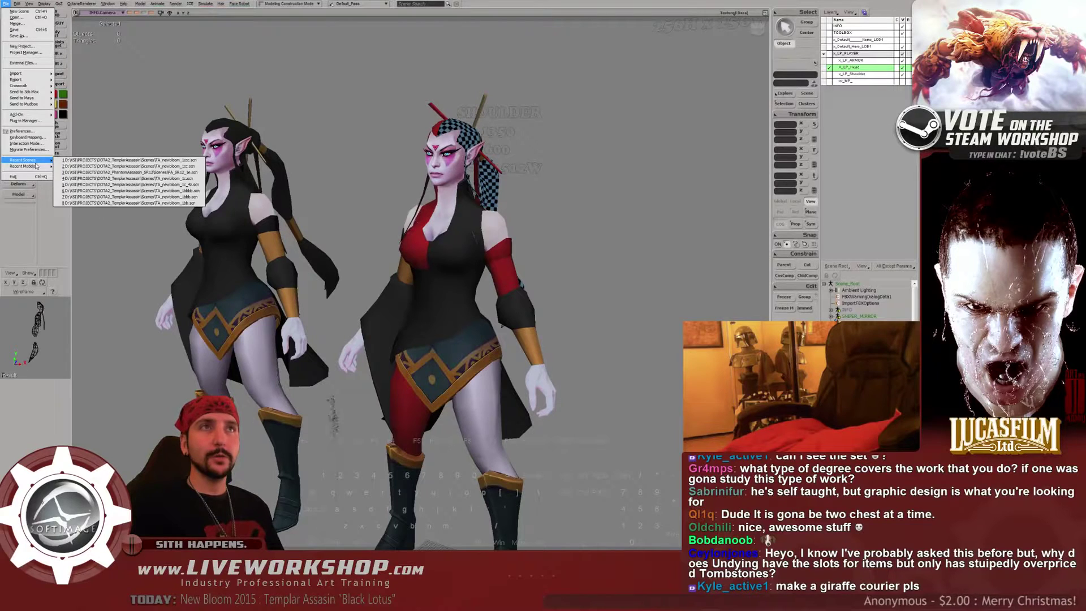
click(15, 17)
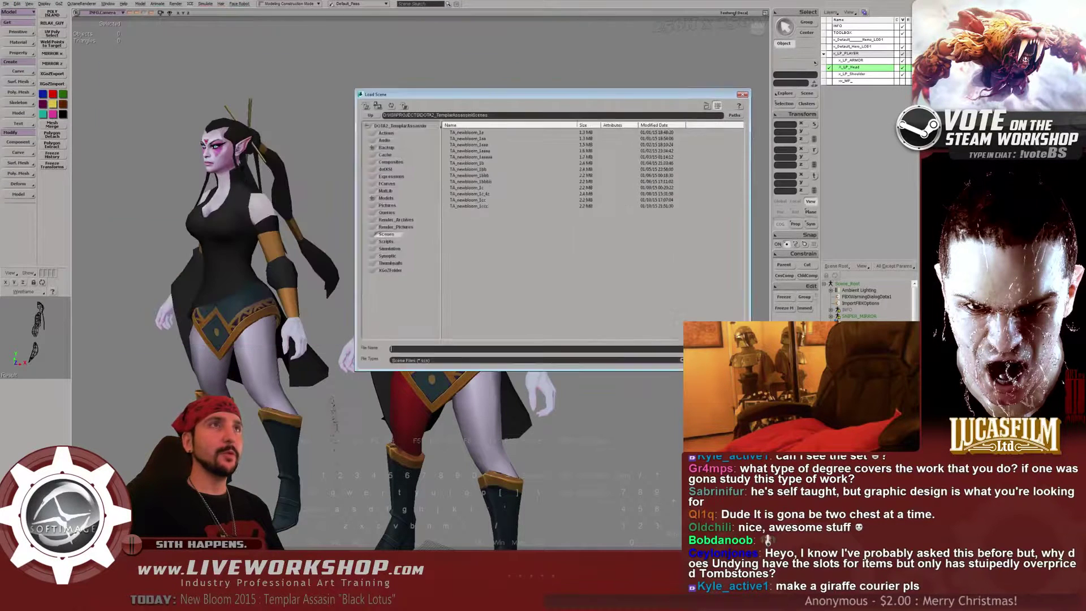
key(Escape)
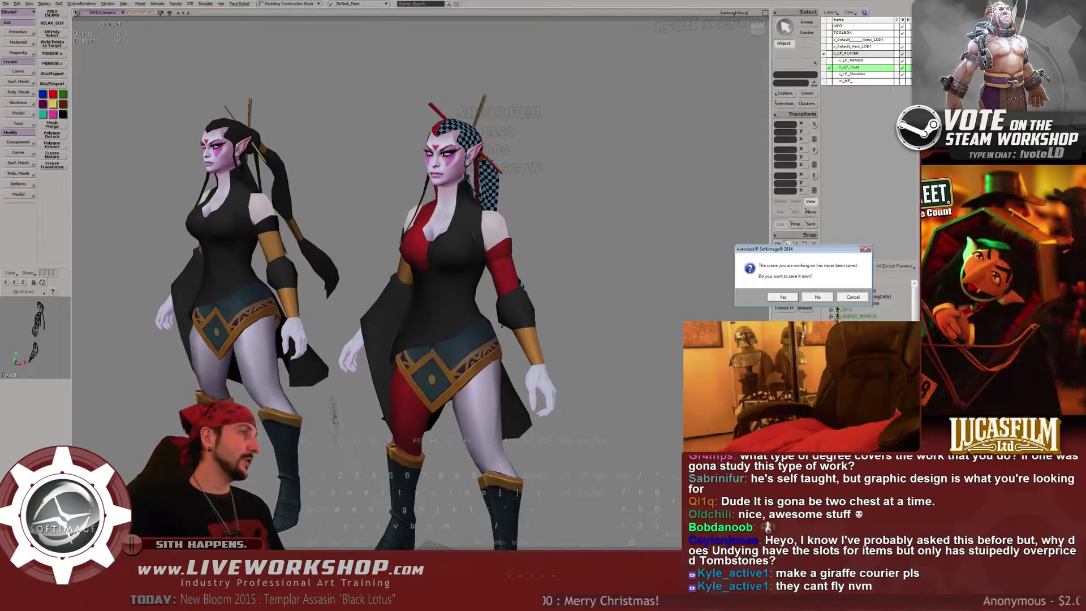
key(n)
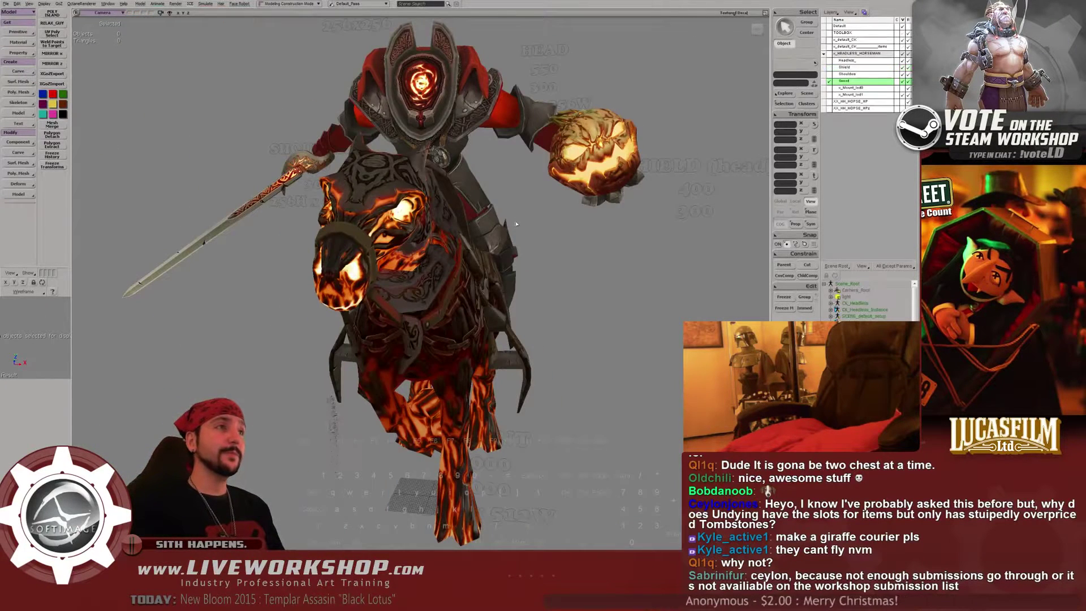
Examine the mounted headless horseman from the front, both sides, behind and above, including the armor, sword and pumpkin head
middle_drag(497, 216, 447, 234)
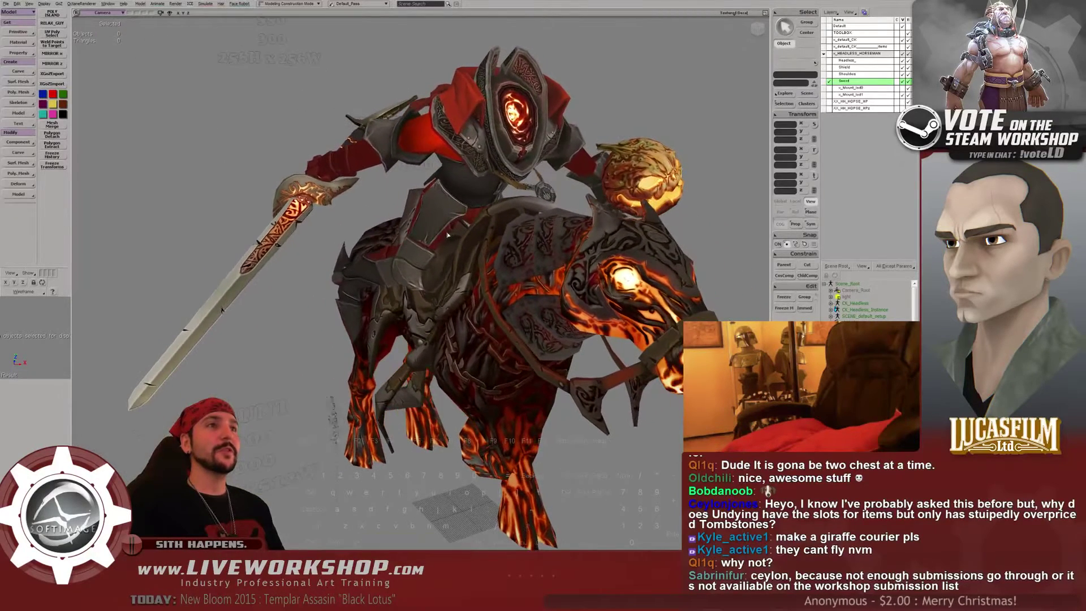
middle_drag(538, 265, 553, 274)
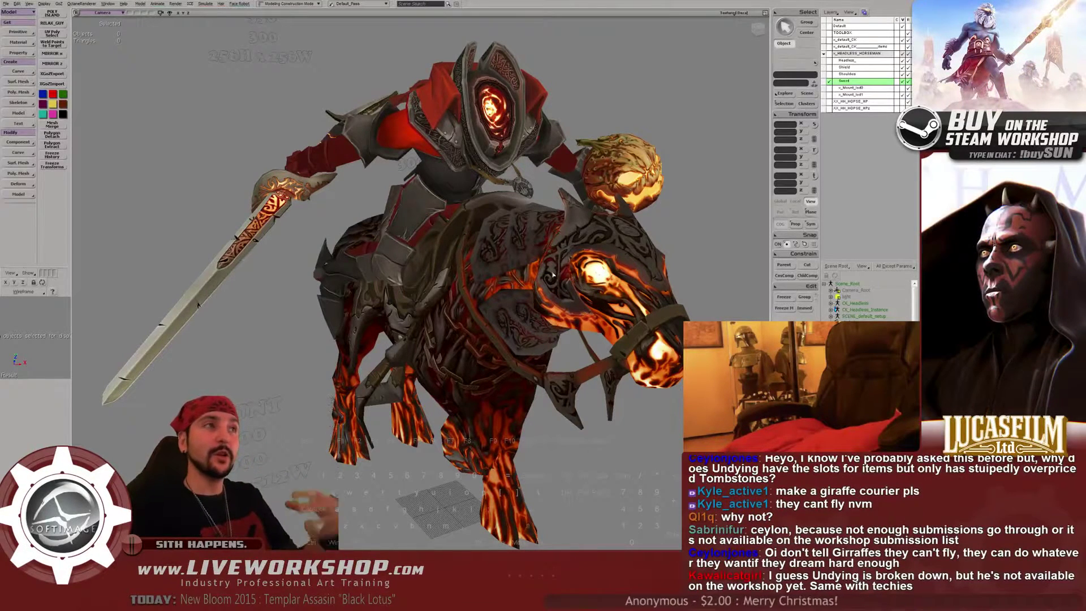
middle_drag(553, 275, 400, 152)
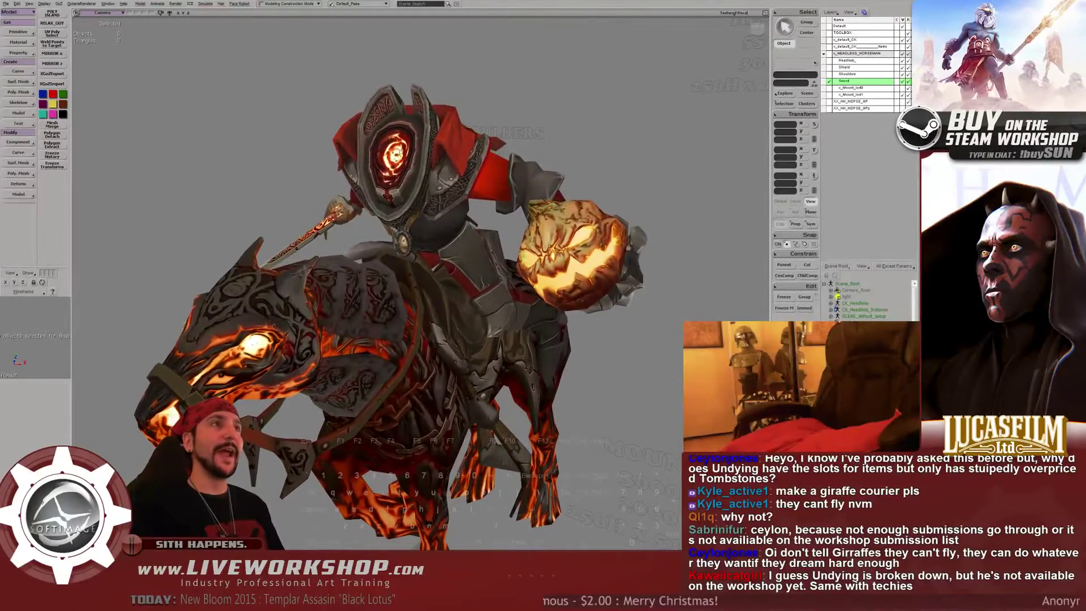
middle_drag(381, 78, 440, 187)
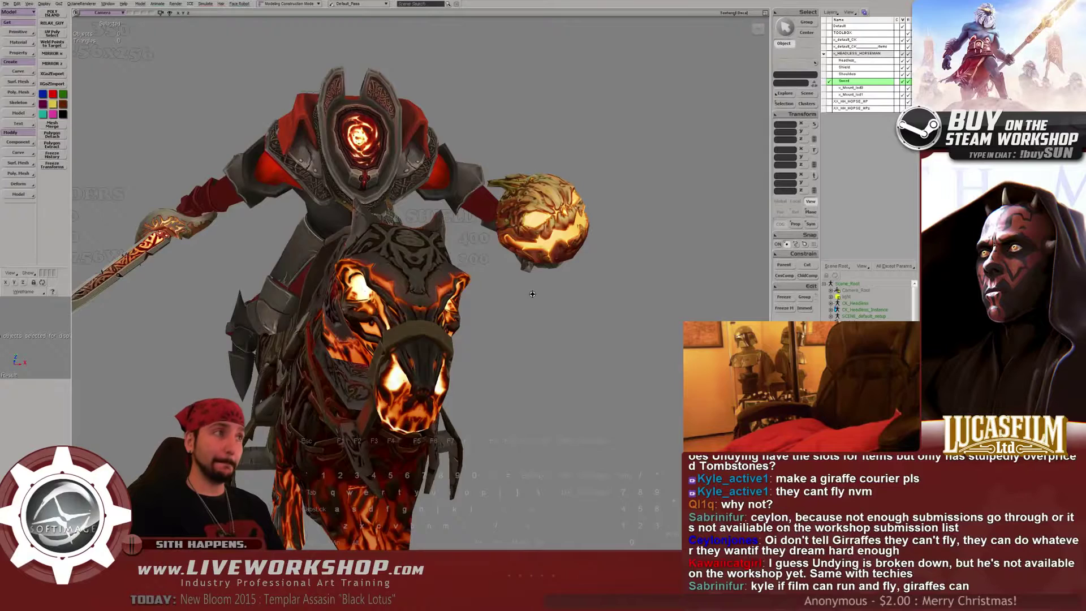
middle_drag(494, 264, 454, 180)
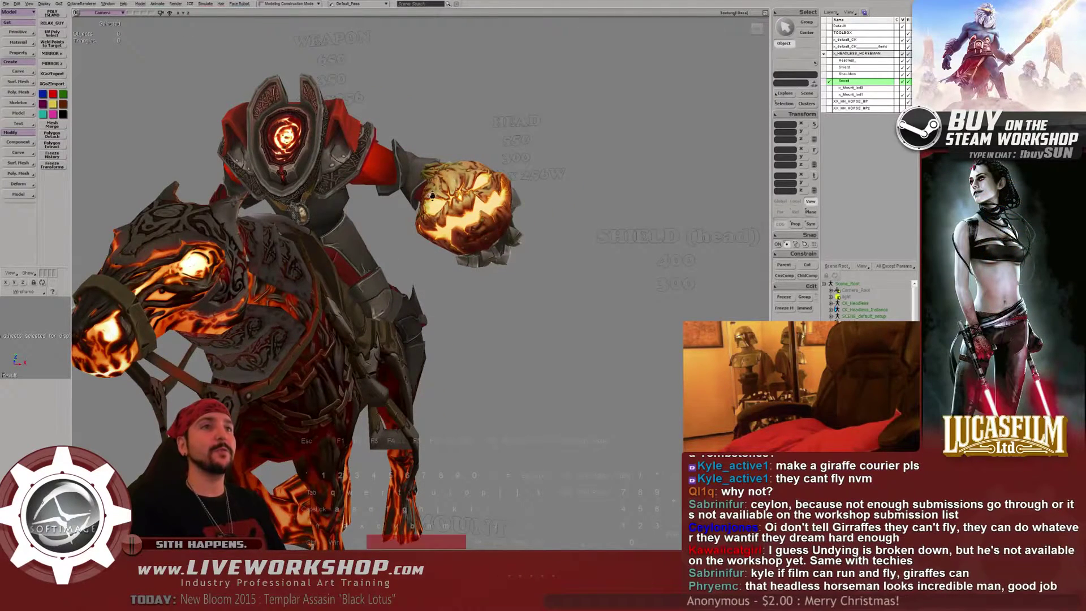
right_drag(454, 180, 195, 300)
right_drag(526, 317, 361, 334)
key(space)
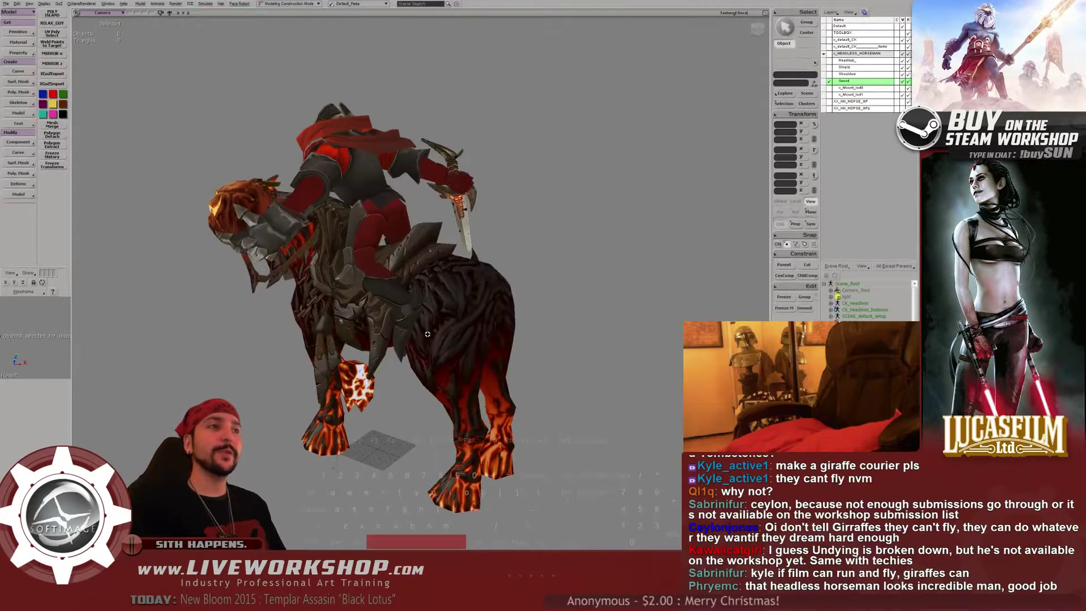
right_drag(328, 187, 306, 197)
key(space)
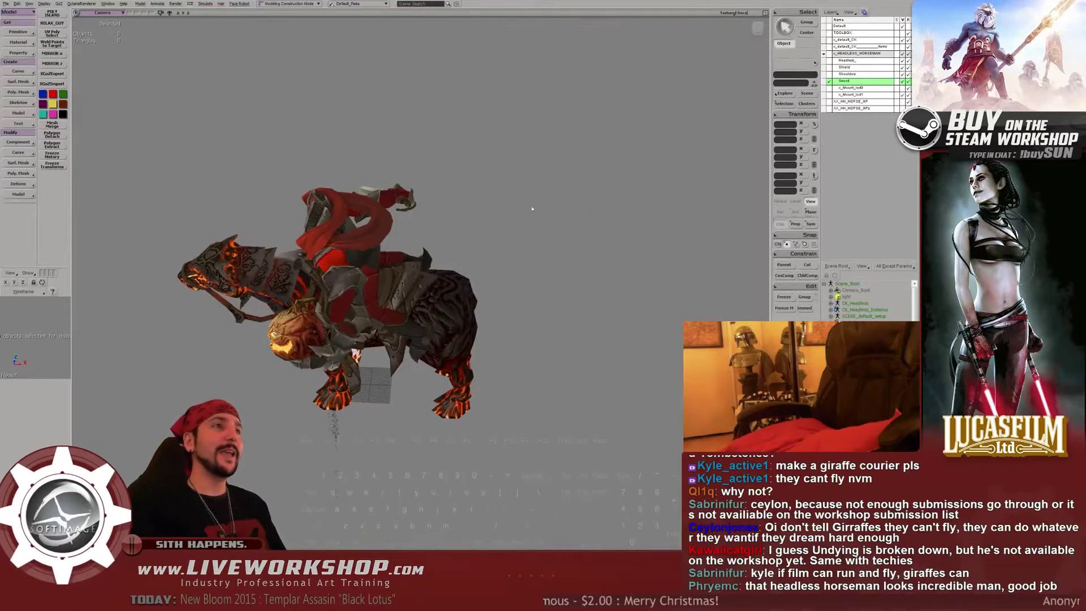
key(space)
right_drag(373, 210, 554, 218)
key(space)
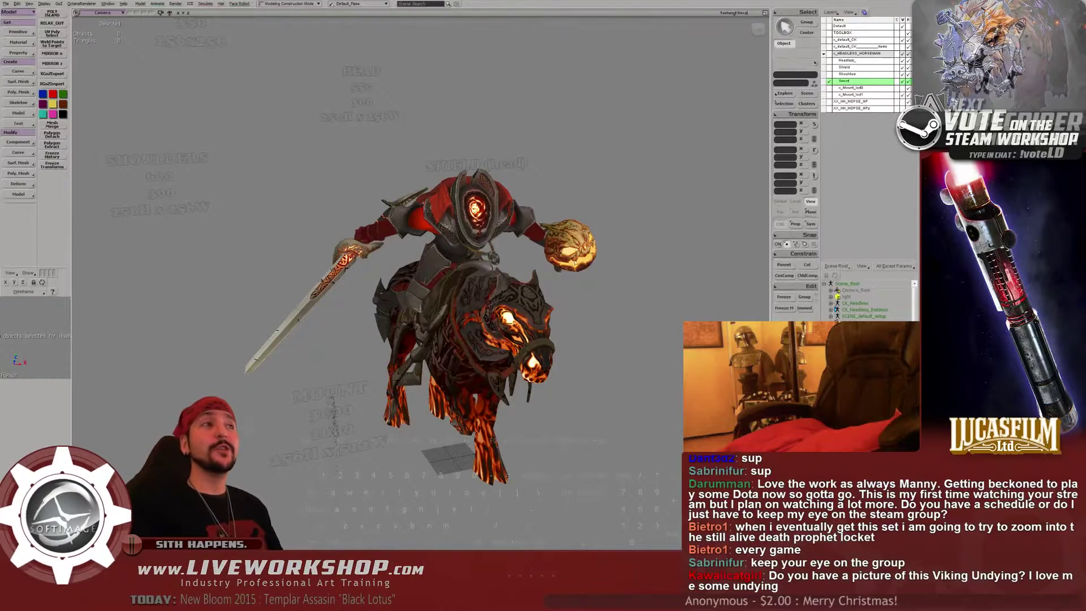
Inspect the portrait locket on the horseman's waist up close, along with the surrounding armor and the pumpkin head
right_drag(573, 261, 469, 263)
middle_drag(470, 263, 610, 240)
right_drag(611, 239, 537, 242)
middle_drag(537, 242, 397, 227)
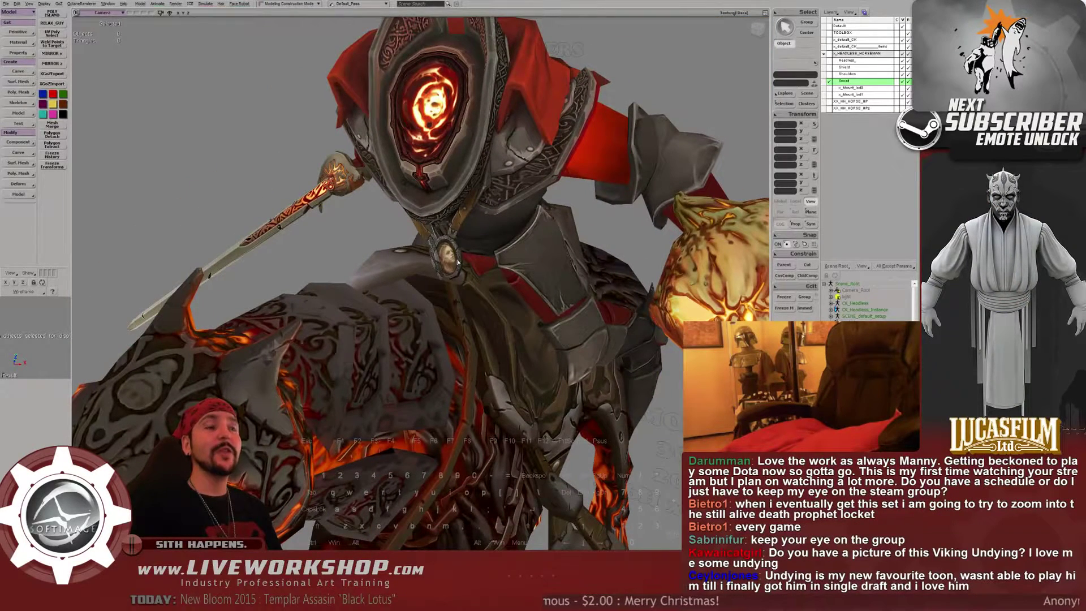
mouse_move(458, 262)
right_down()
mouse_move(426, 256)
mouse_move(457, 256)
right_up()
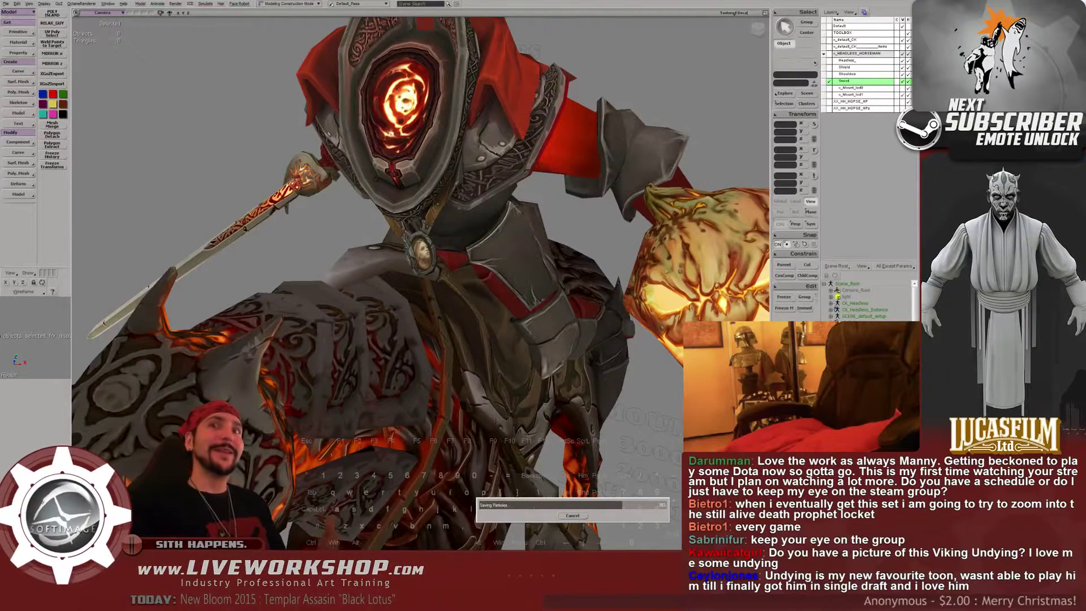
key(space)
middle_drag(456, 256, 306, 199)
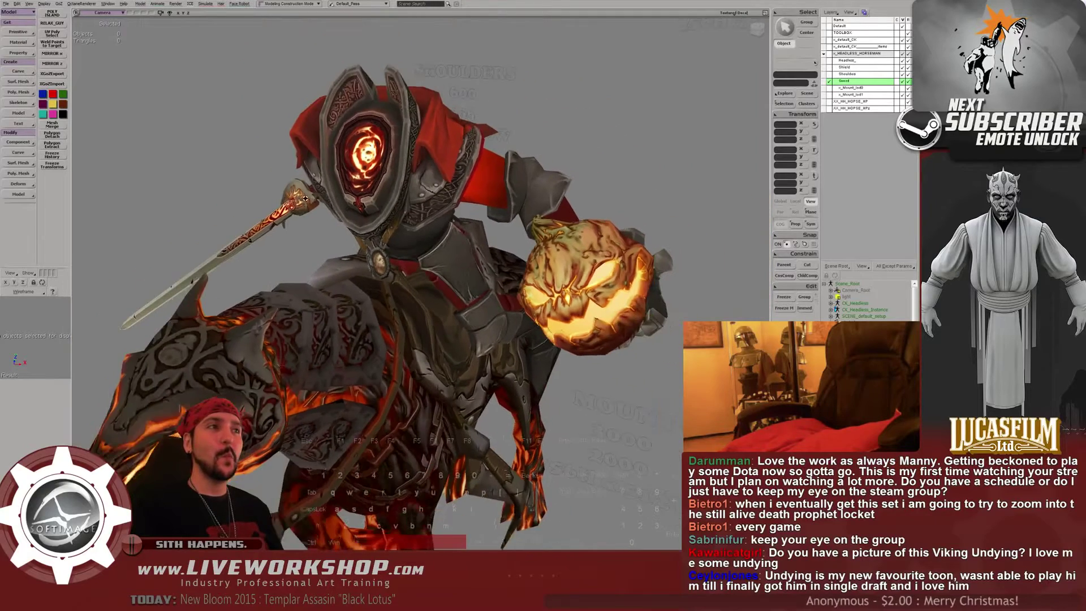
right_drag(306, 199, 418, 250)
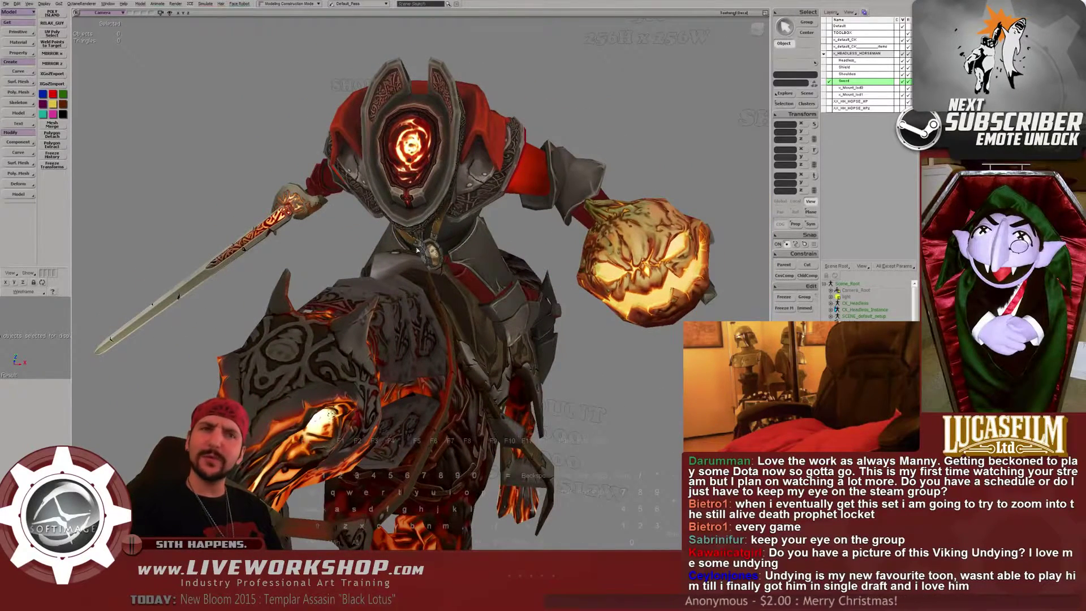
middle_drag(422, 249, 572, 278)
mouse_move(572, 278)
right_down()
mouse_move(578, 268)
mouse_move(569, 272)
right_up()
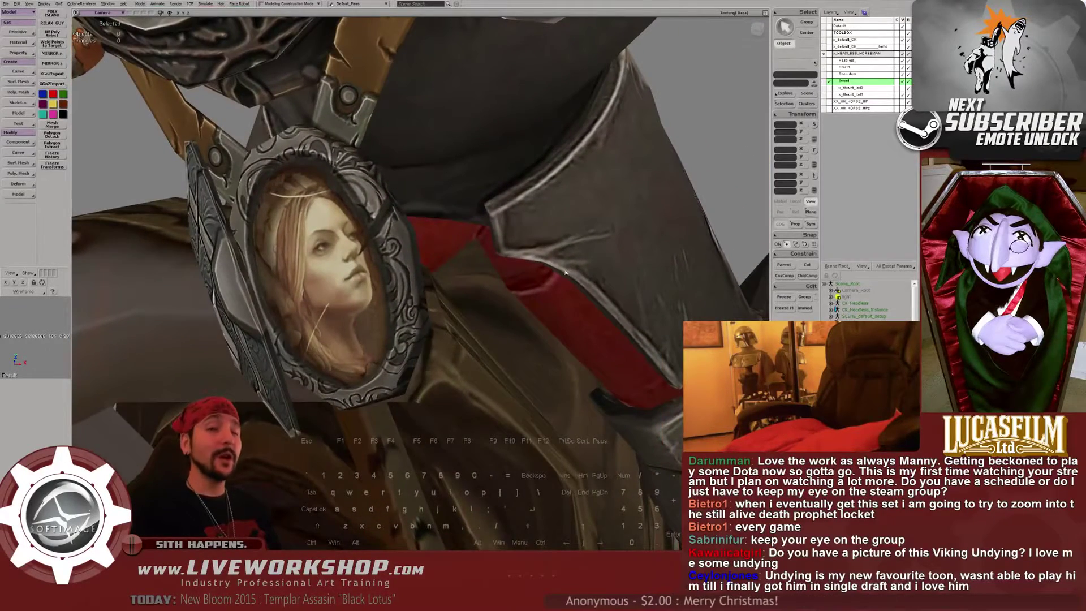
middle_drag(565, 273, 410, 225)
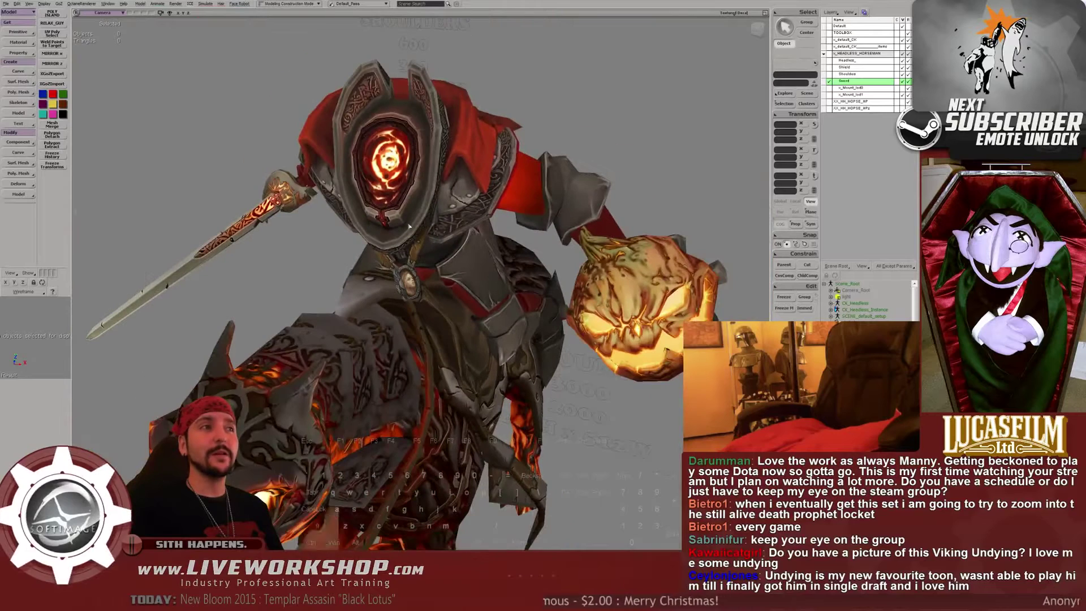
View the entire mounted horseman from a three-quarter front angle, including the sword, pumpkin head and horse
scroll(410, 224, down, 5)
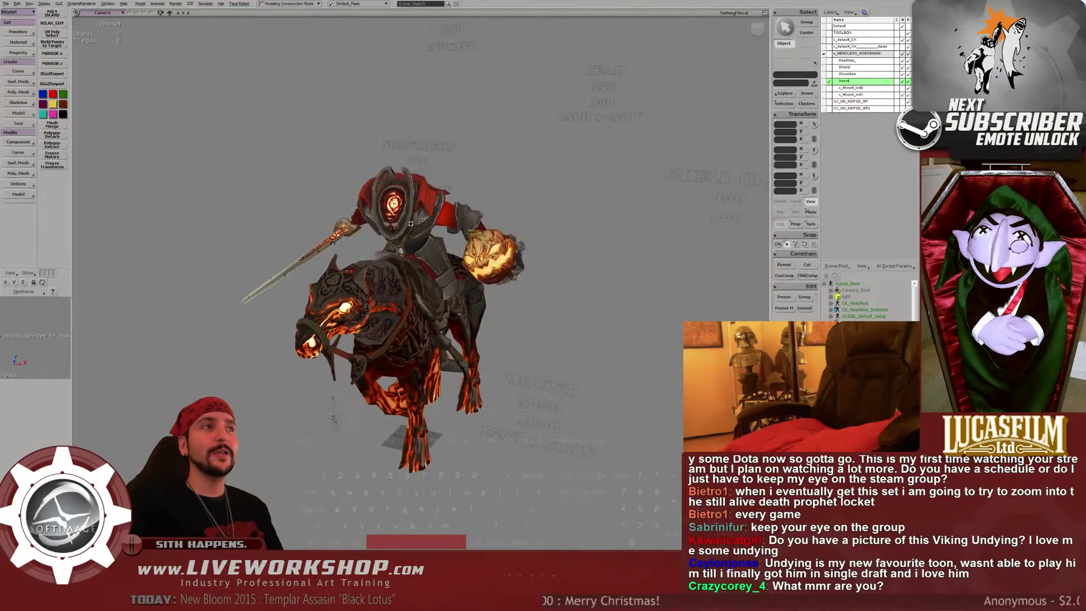
right_drag(410, 224, 334, 310)
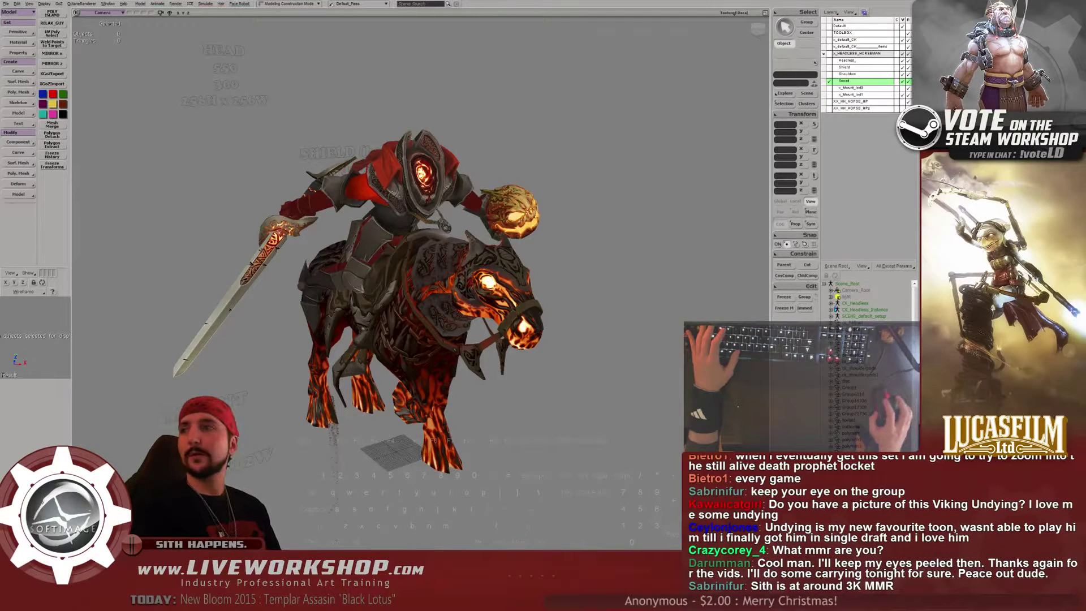
Switch to the XnView picture of the horned skull head, enlarge it for viewing, and close it
key(alt+Tab)
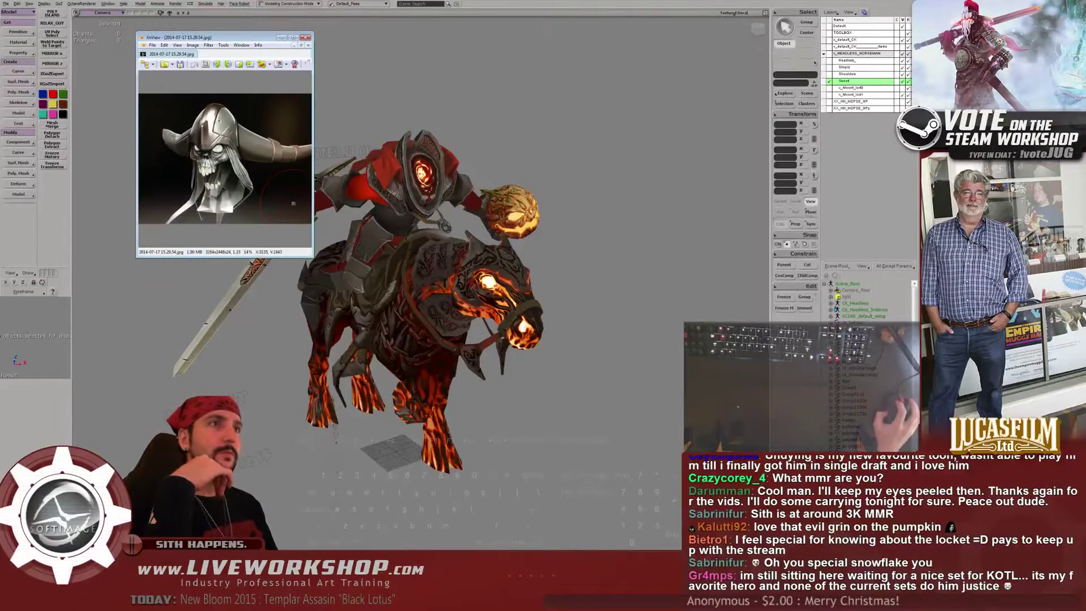
drag(313, 257, 644, 488)
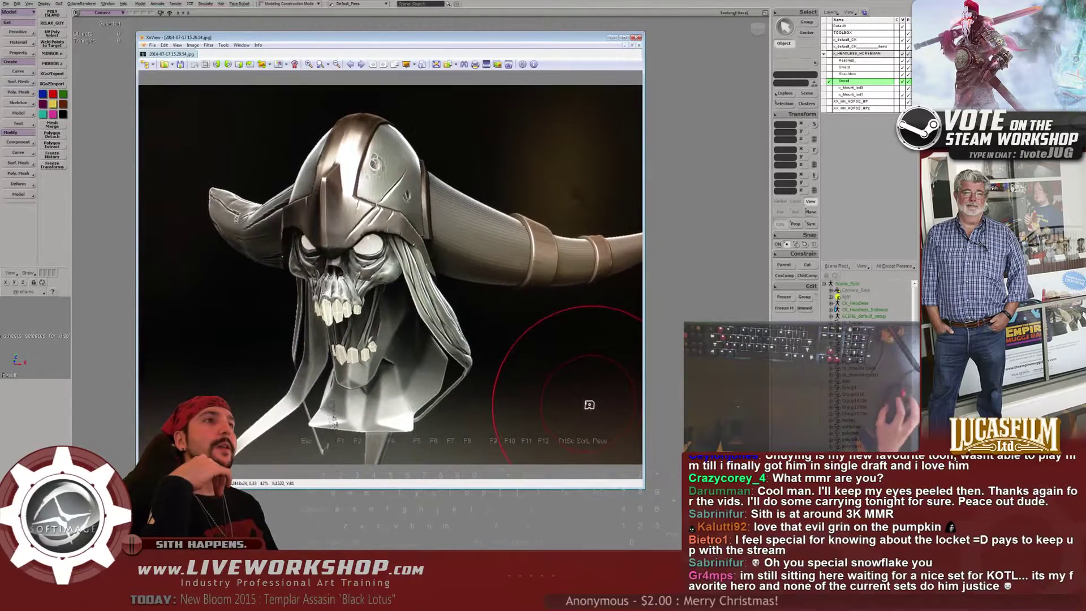
drag(396, 37, 424, 36)
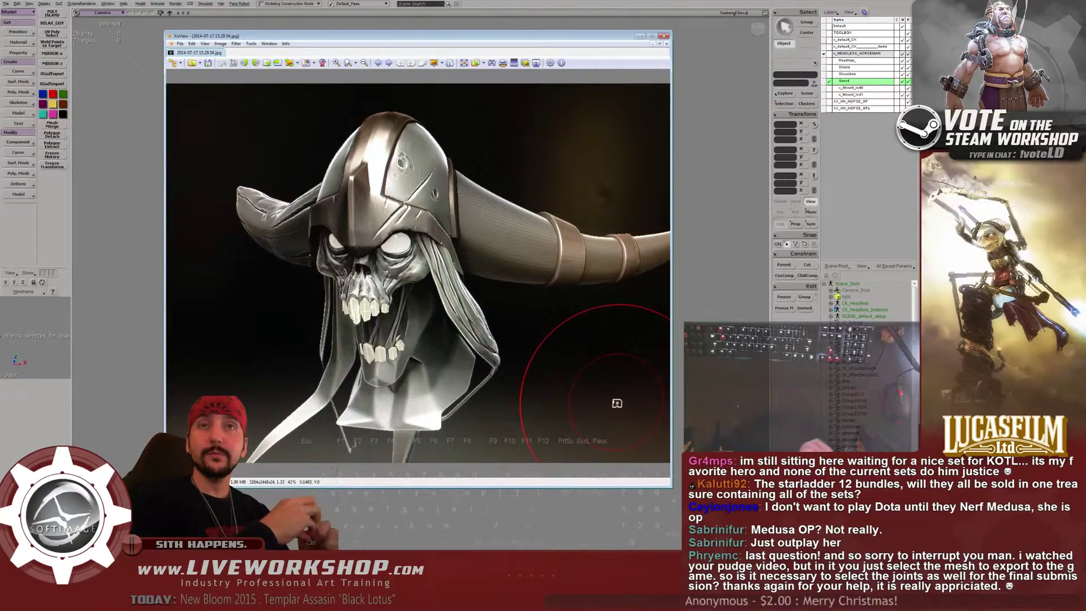
click(664, 36)
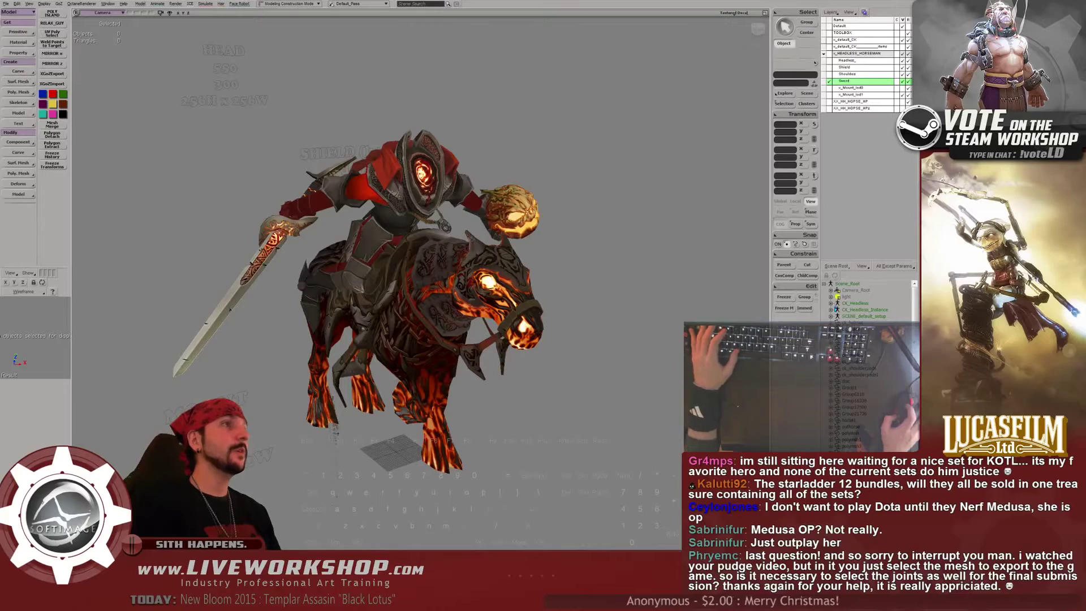
Examine the full mounted horseman around its front, from both three-quarter angles and closer to the armor and pumpkin head
key(space)
right_drag(540, 106, 587, 118)
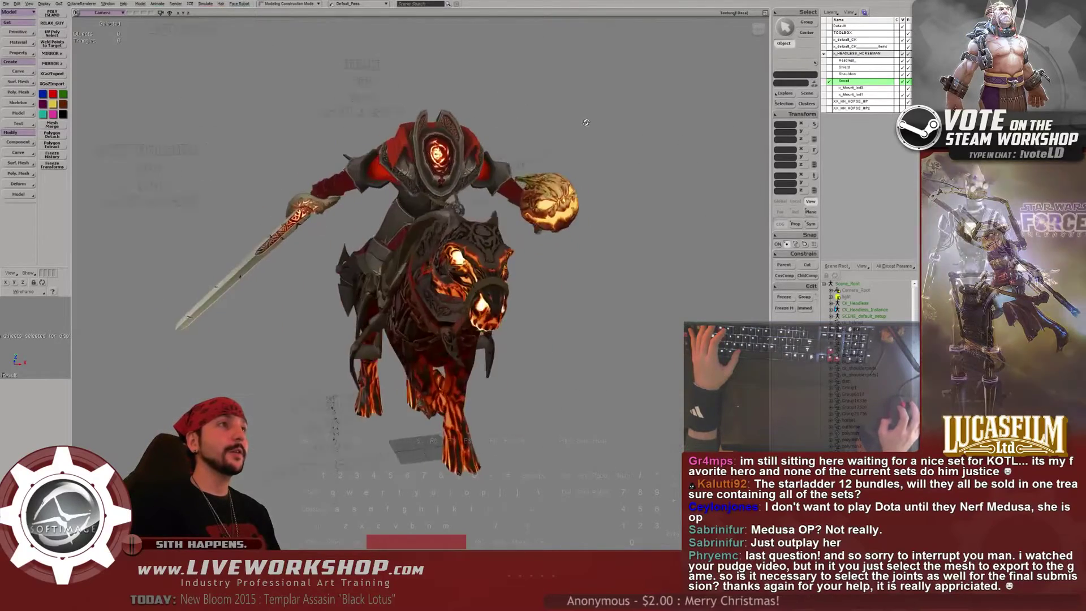
middle_drag(586, 118, 557, 126)
right_drag(557, 126, 576, 154)
middle_drag(575, 154, 485, 125)
right_drag(485, 126, 426, 116)
key(space)
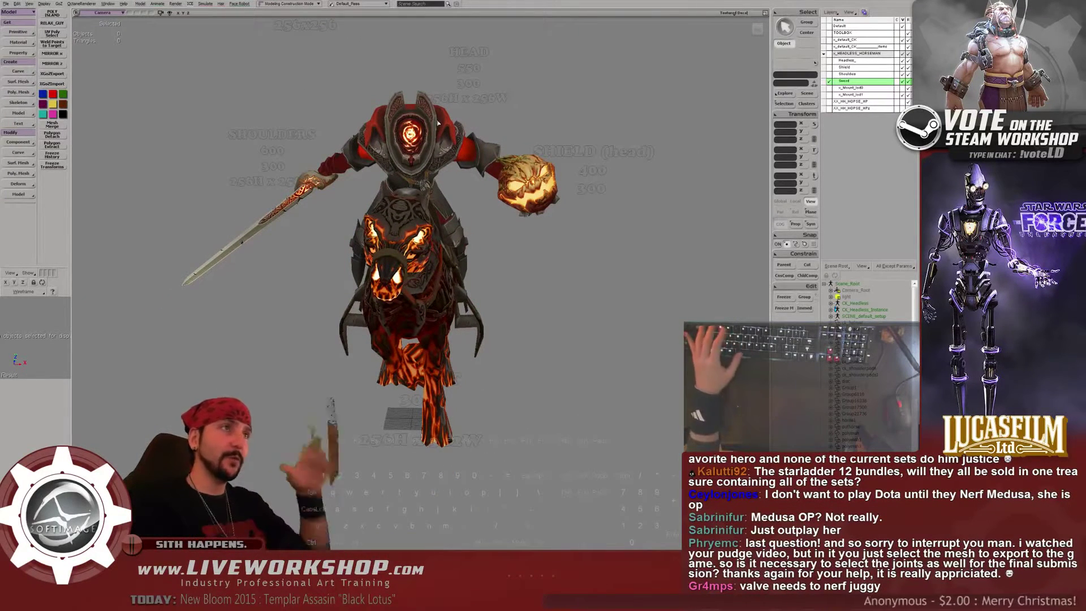
key(space)
middle_drag(439, 123, 415, 139)
right_drag(415, 139, 447, 177)
middle_drag(447, 176, 486, 195)
right_drag(486, 194, 493, 195)
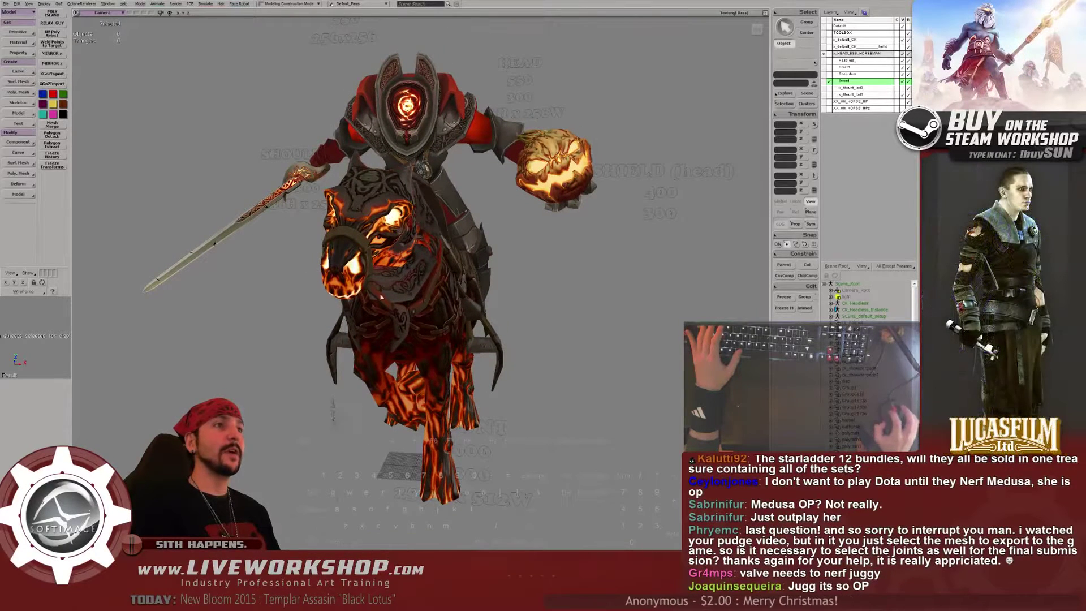
right_drag(477, 109, 451, 185)
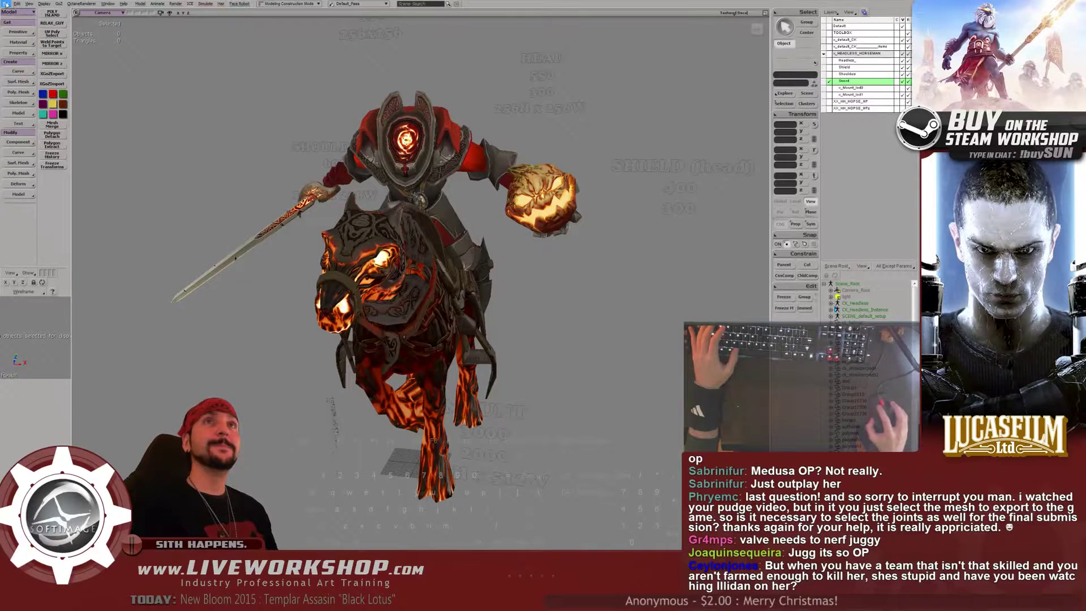
Reopen the recent Templar Assassin new bloom scene in place of the headless horseman scene
click(7, 4)
mouse_move(34, 160)
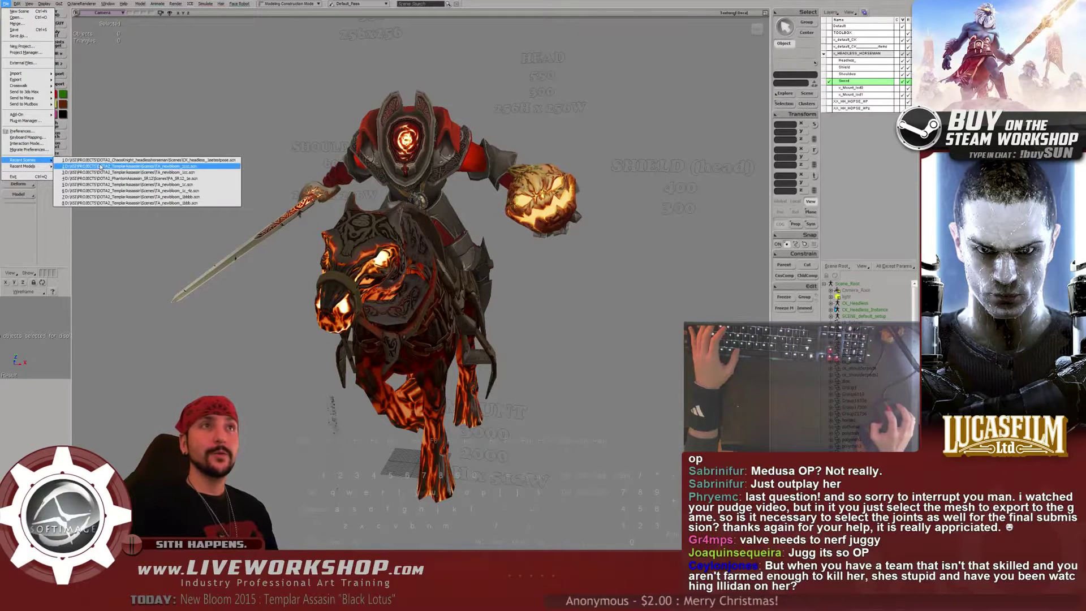
click(100, 167)
key(Return)
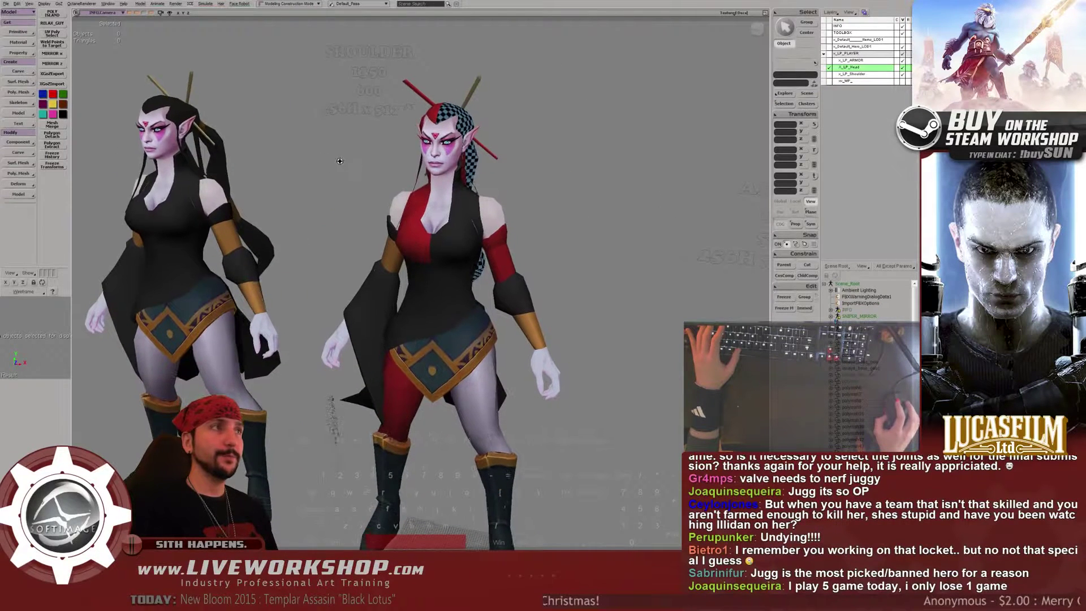
Select the low-poly hair mesh on the red-and-black Templar Assassin and frame it without the checker texture
middle_drag(340, 162, 352, 167)
key(ctrl+z)
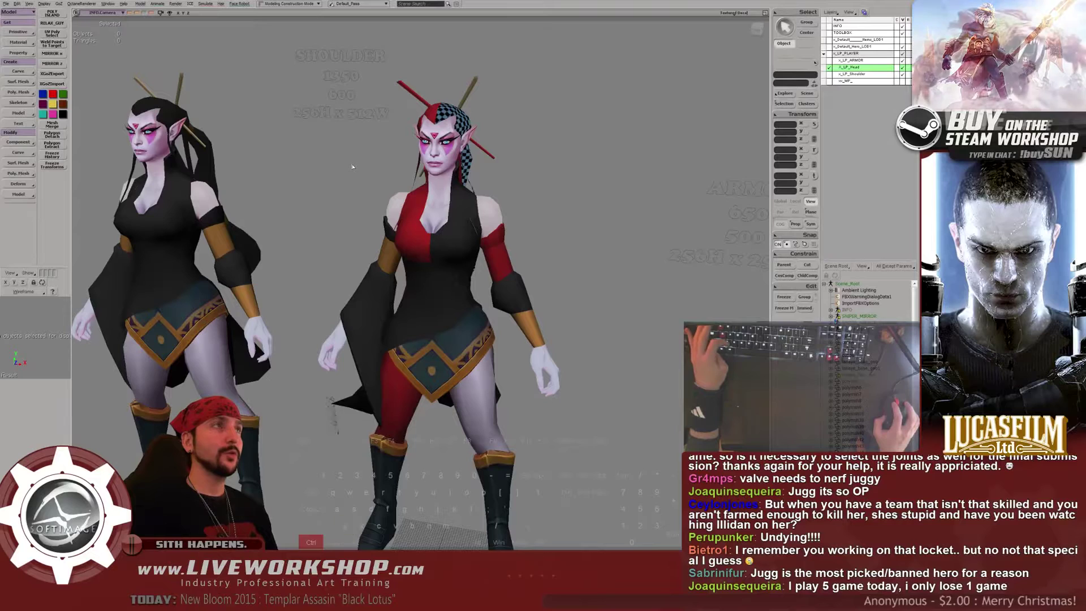
key(ctrl+z)
key(ctrl+z)
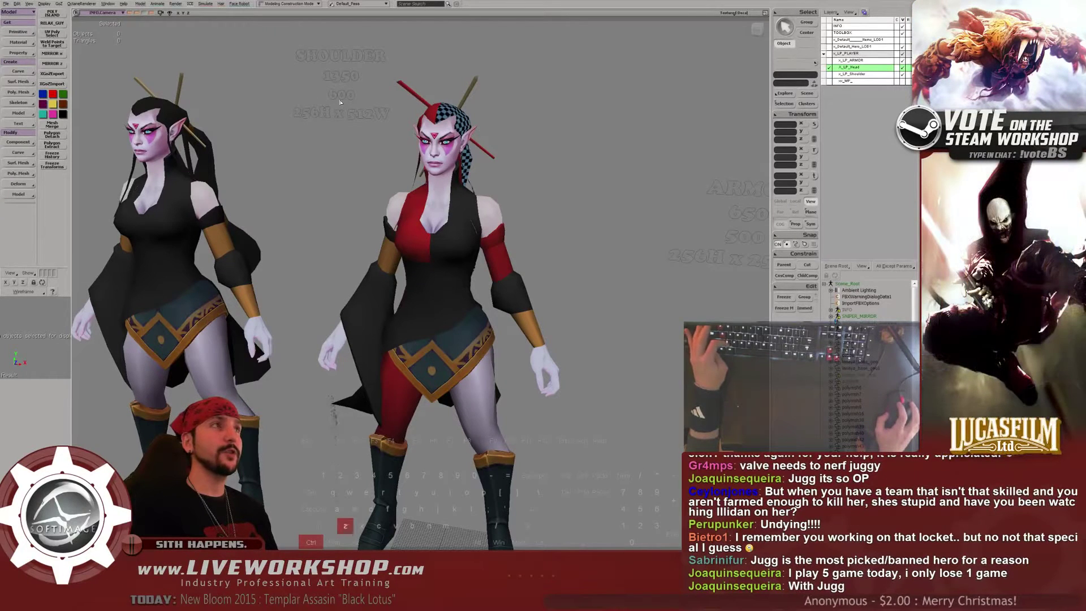
middle_drag(556, 135, 498, 173)
click(505, 172)
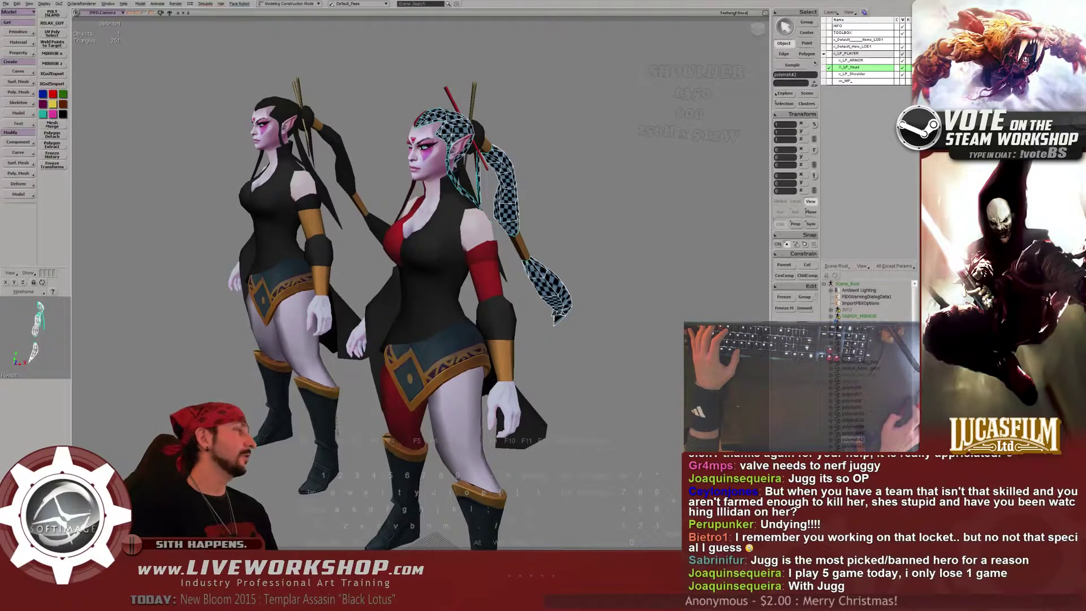
scroll(481, 226, up, 6)
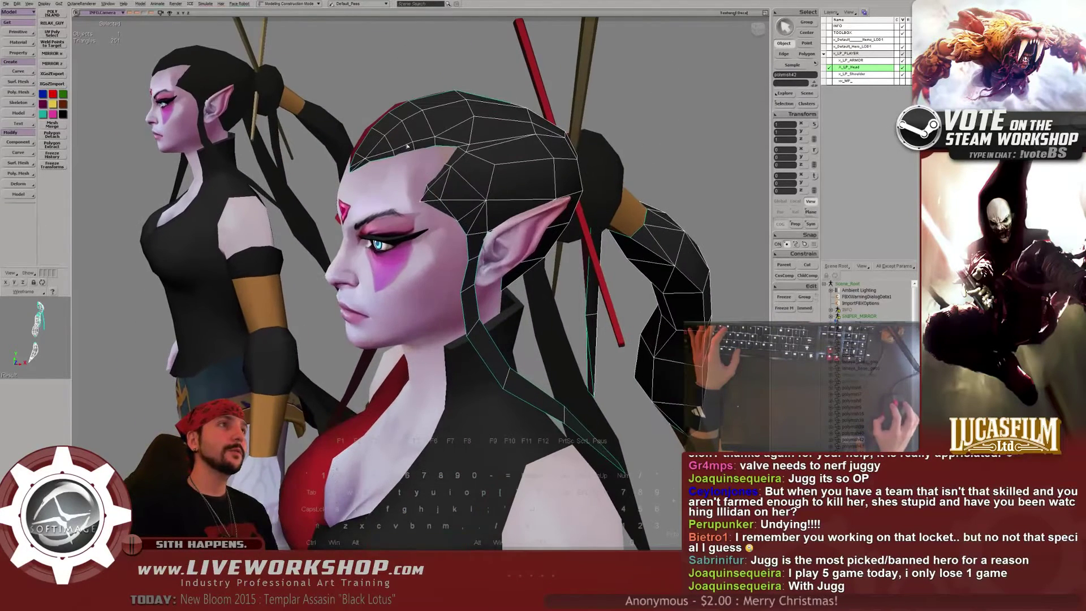
Examine the selected hair mesh's topology around the hairline, ear and ponytail from a three-quarter front view
key(e)
key(Delete)
middle_drag(394, 136, 418, 126)
click(434, 126)
click(456, 124)
key(ctrl+s)
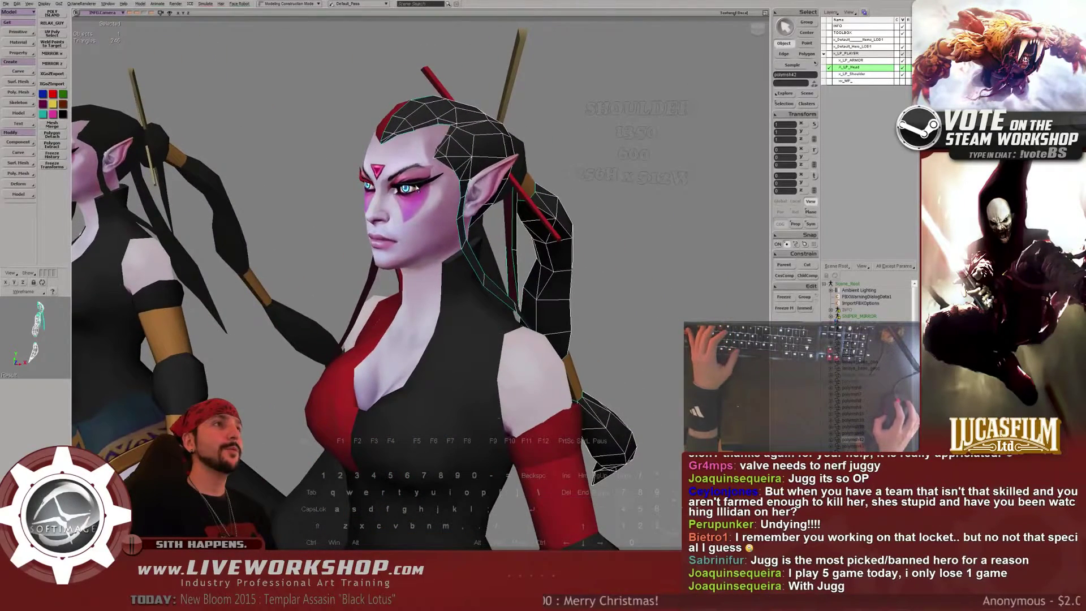
Deselect the hair, show wireframes over both shaded characters, and view the red-and-black one from its other side
middle_drag(428, 186, 302, 129)
click(538, 187)
middle_drag(537, 186, 431, 146)
key(F4)
key(ctrl+s)
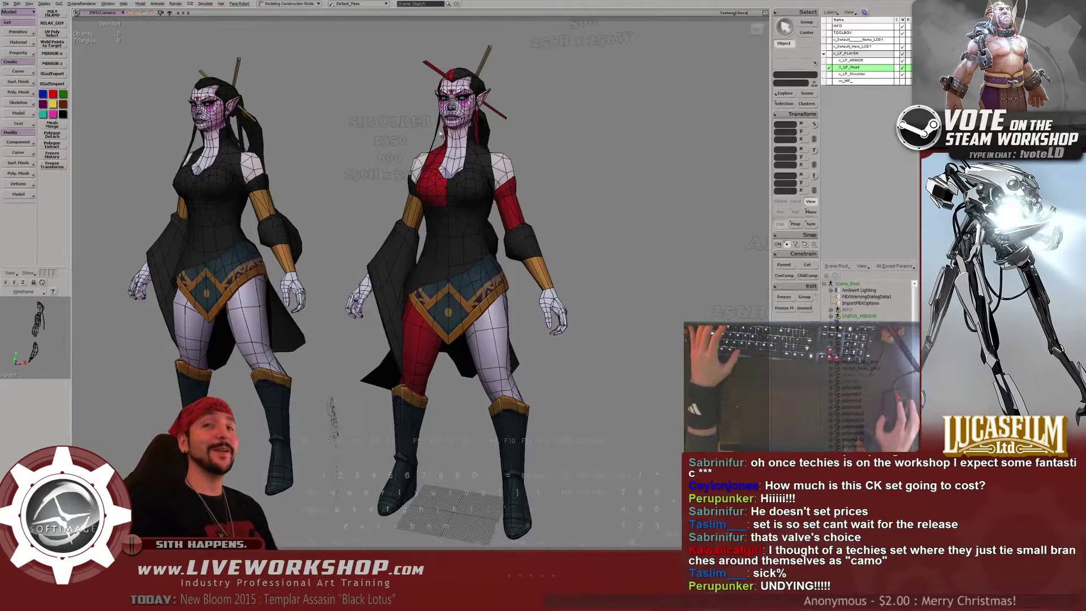
middle_drag(571, 152, 548, 208)
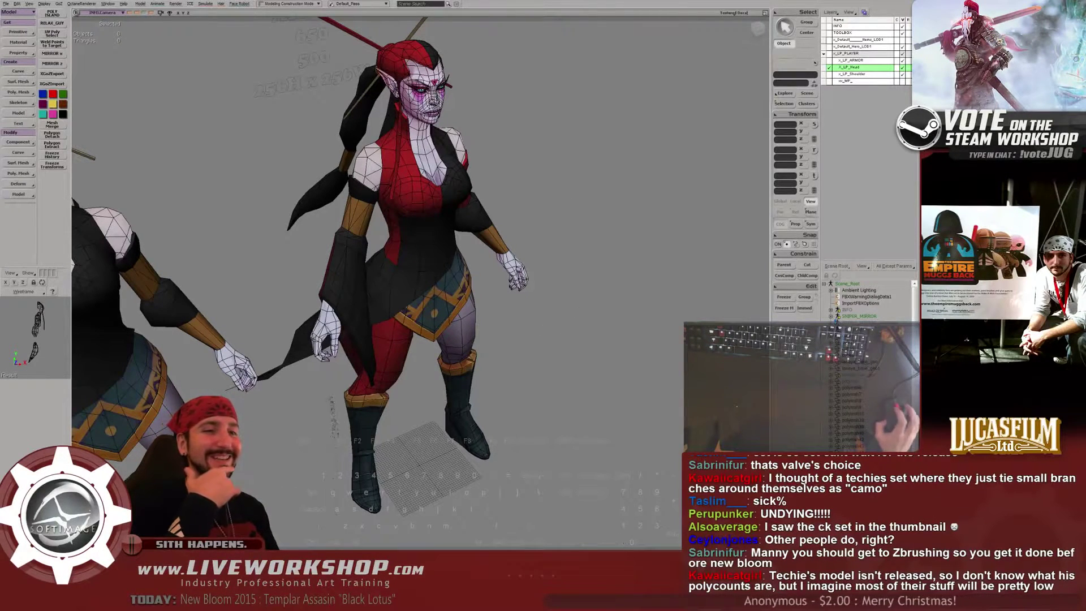
Switch to ZBrush and sculpt hair strands along the side of the head above the ear with an enlarged brush
key(alt+Tab)
mouse_move(329, 159)
mouse_down()
mouse_move(300, 179)
mouse_move(305, 232)
mouse_move(274, 158)
mouse_move(277, 170)
mouse_up()
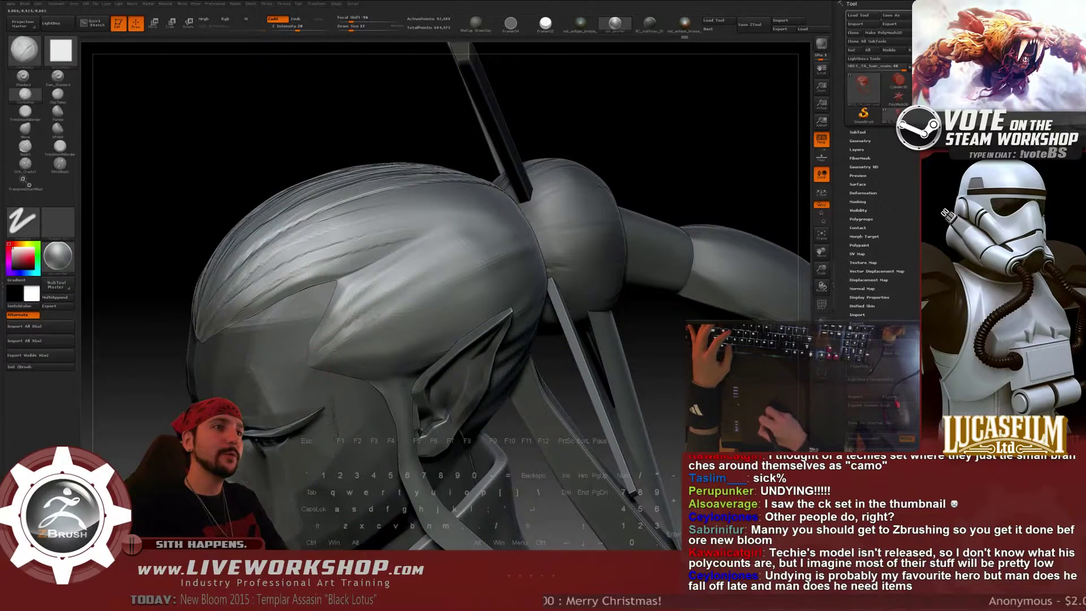
key(])
key(])
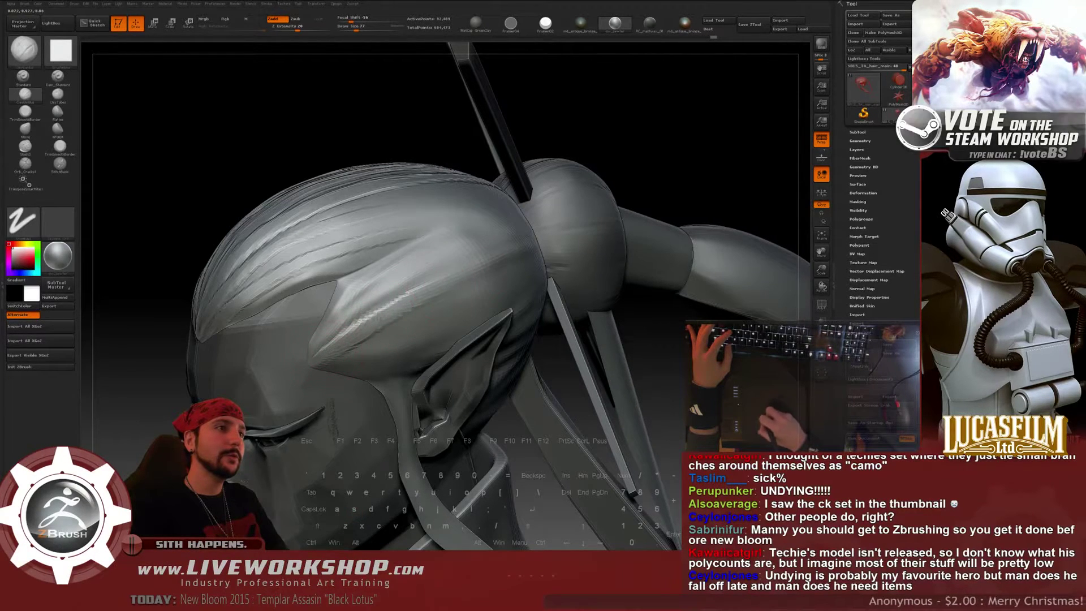
drag(418, 291, 502, 247)
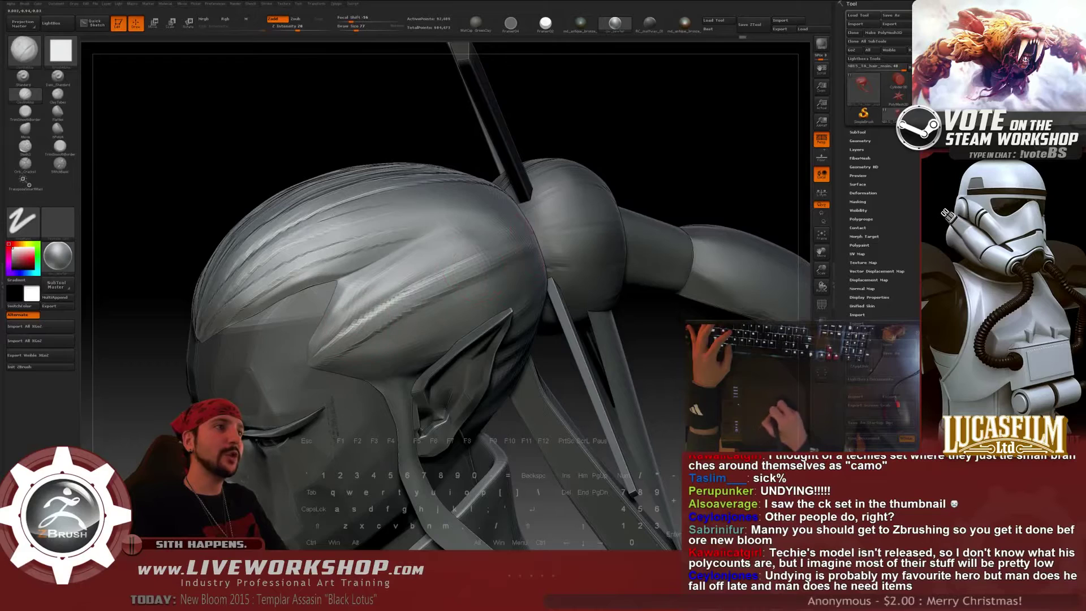
Carve finer strand grooves into the swept-back side hair from the temple toward the bun using a smaller brush
drag(655, 155, 545, 110)
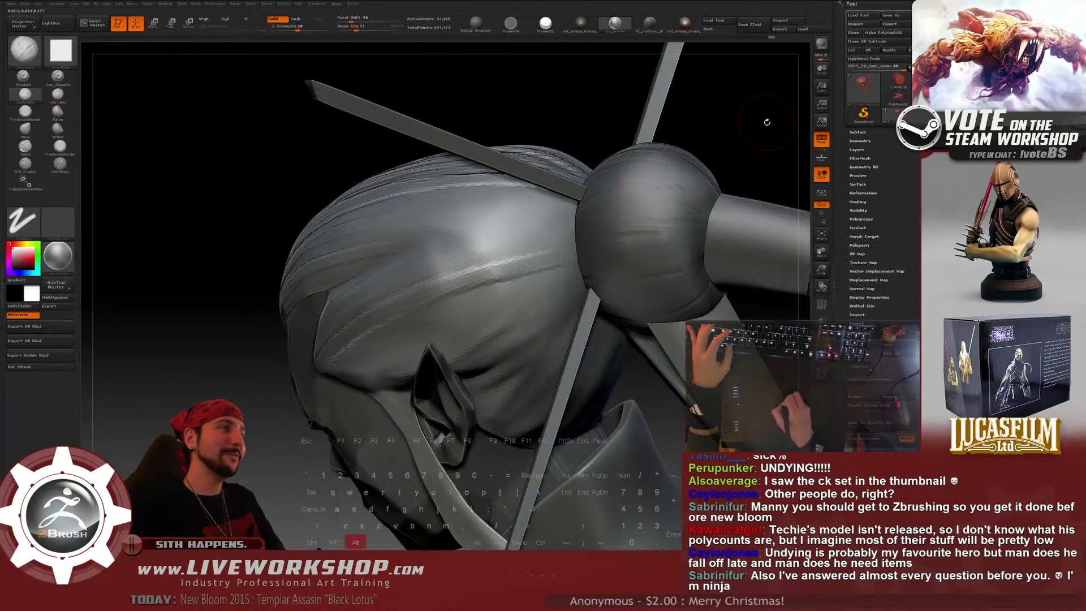
mouse_move(765, 119)
mouse_down()
mouse_move(290, 103)
mouse_move(260, 243)
mouse_up()
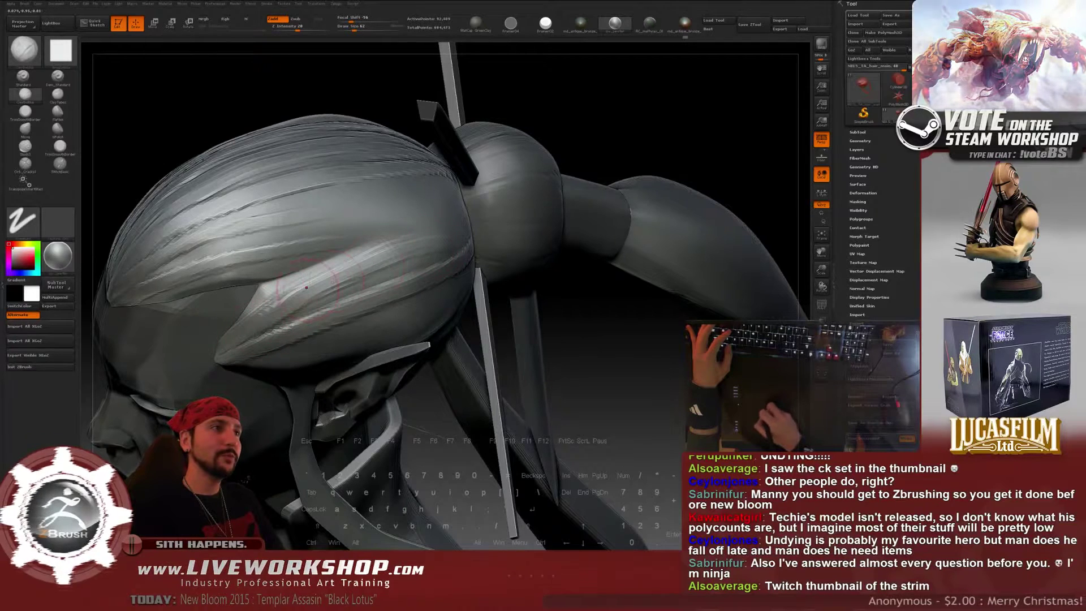
key(s)
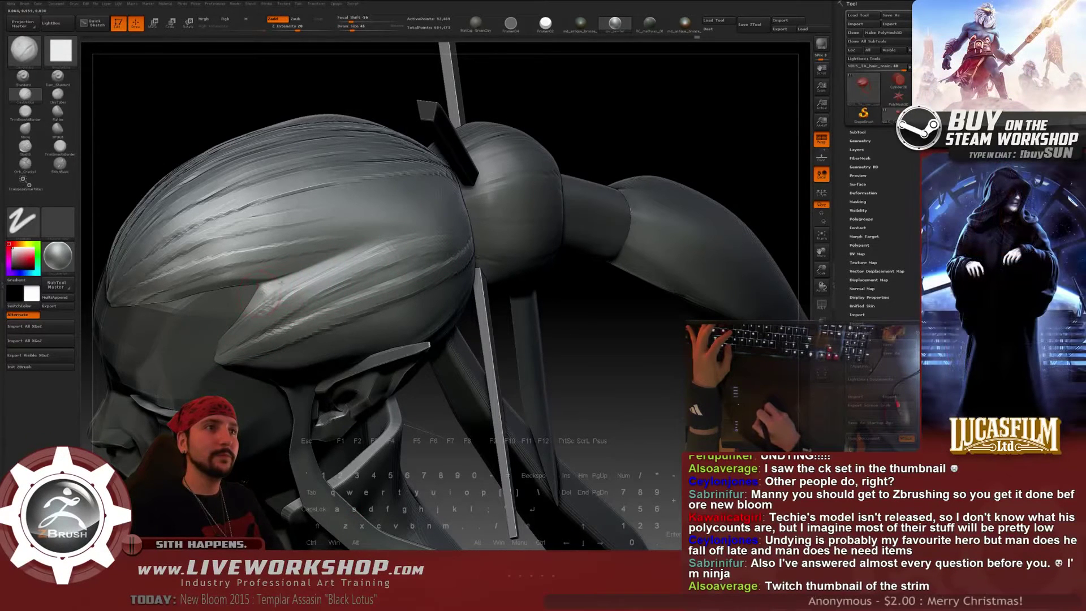
key(bracketleft)
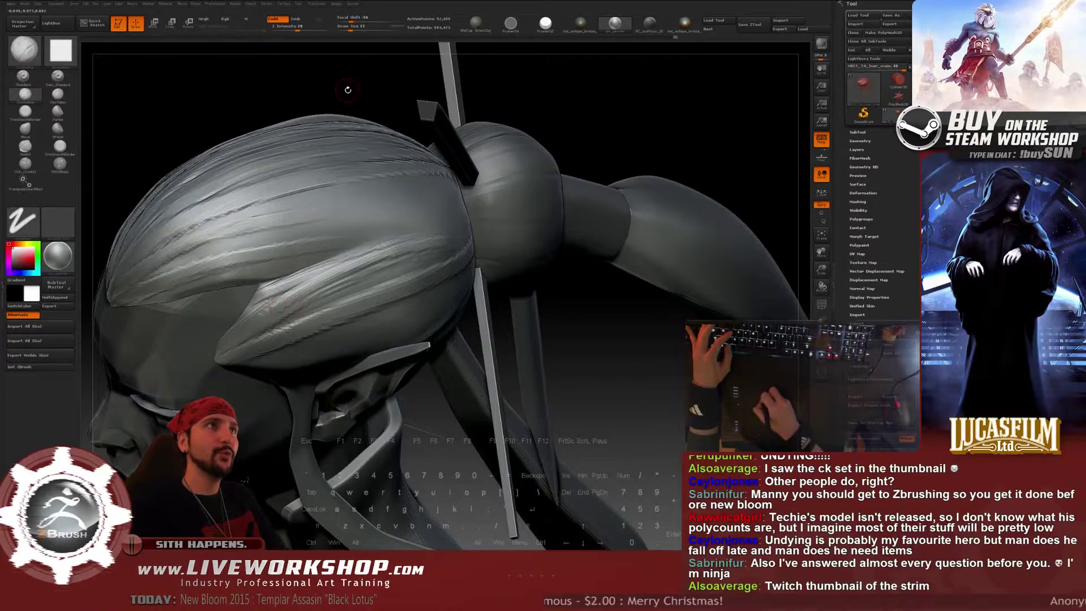
drag(347, 87, 323, 60)
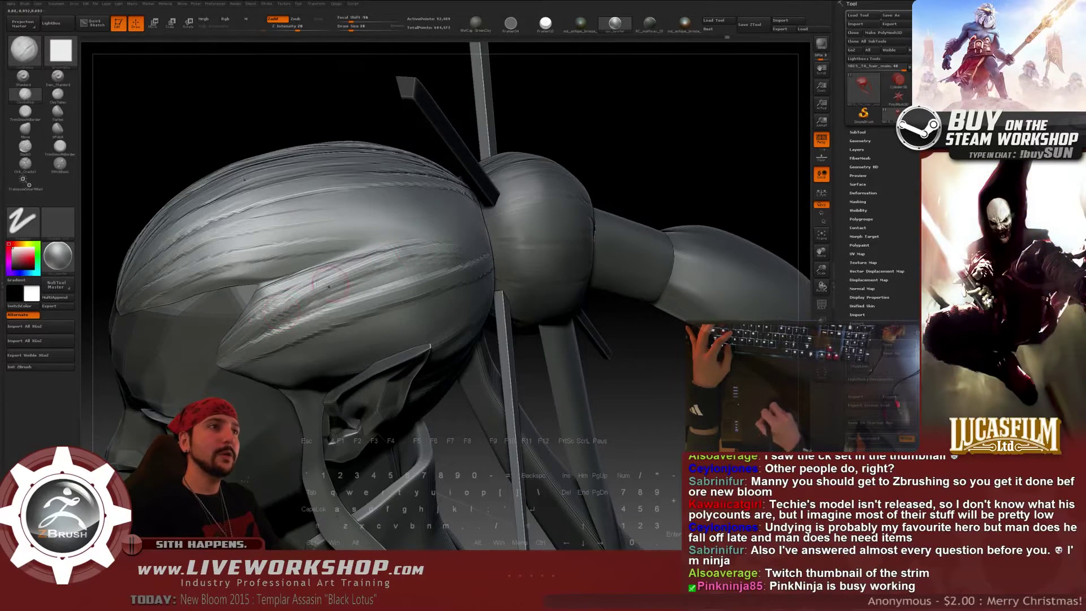
Refine the strand strokes on the side hair from the pointed temple edge to the area above the ear
drag(622, 164, 663, 182)
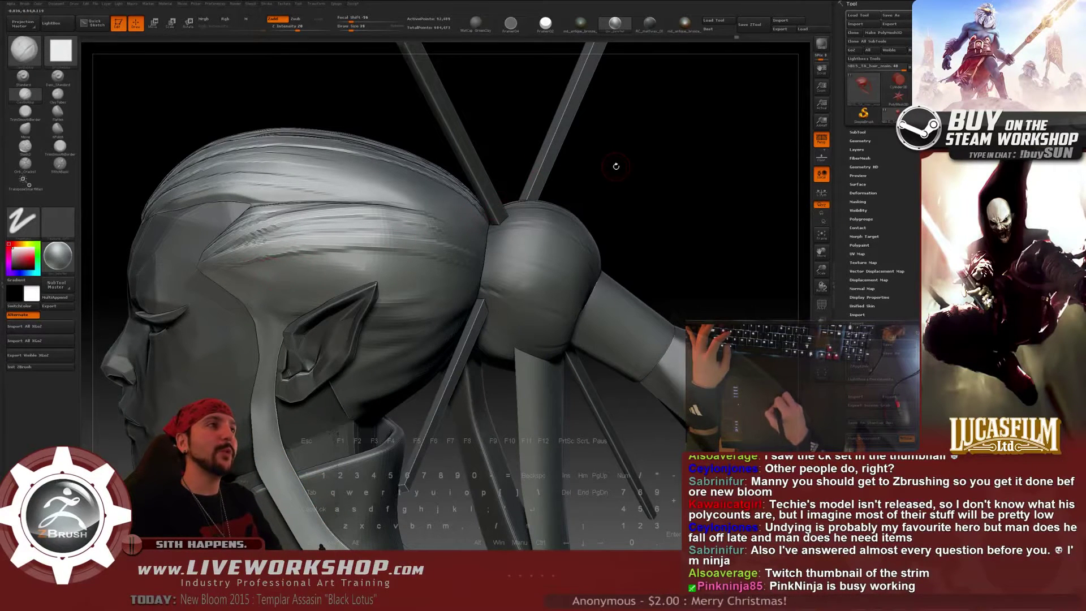
drag(615, 167, 226, 126)
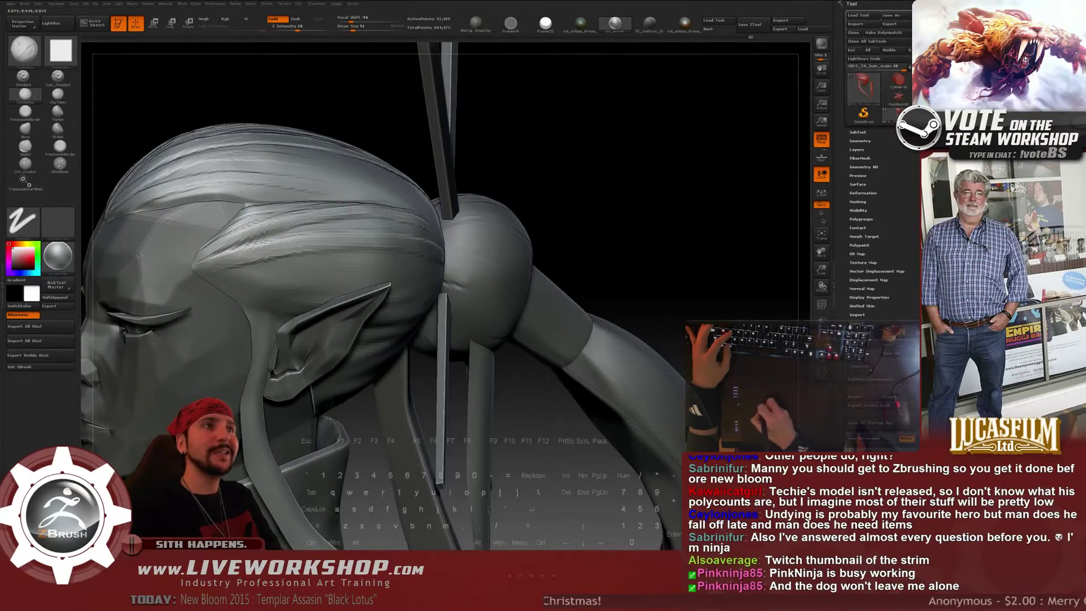
drag(398, 201, 236, 261)
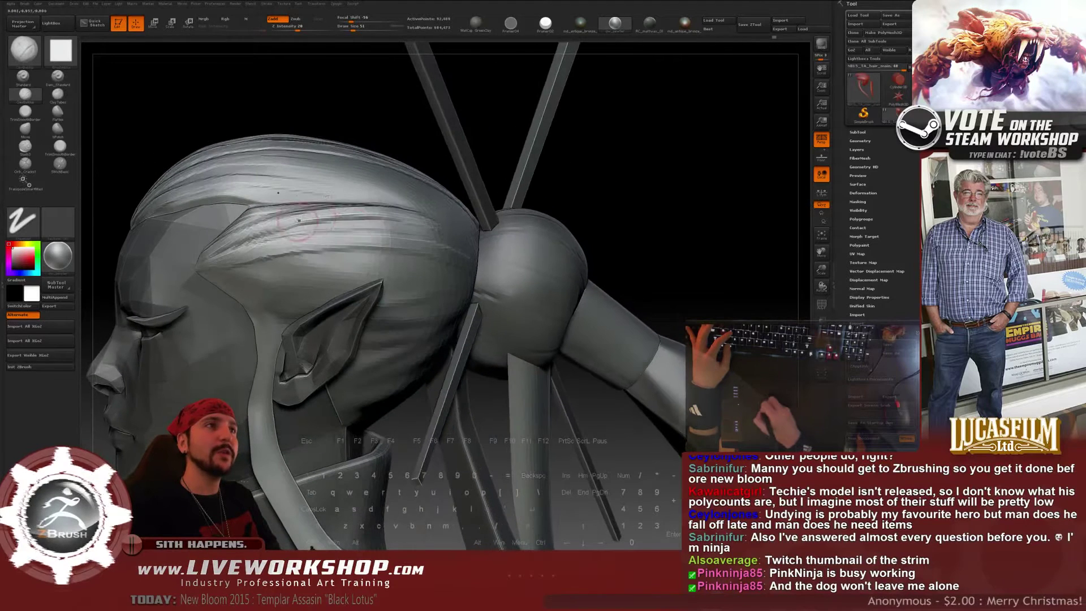
key(bracketleft)
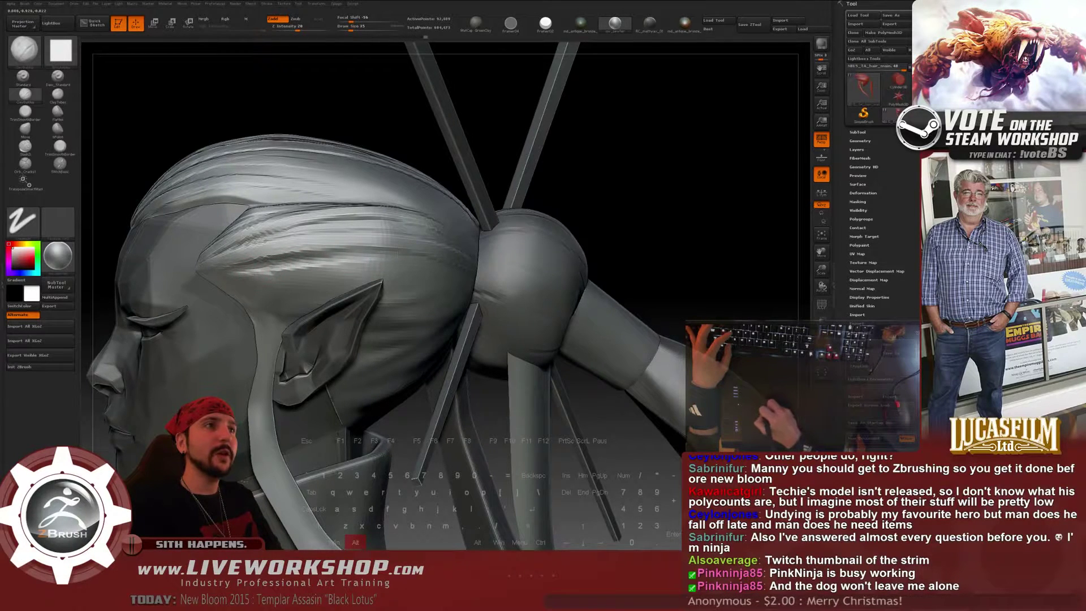
mouse_move(247, 274)
mouse_down()
mouse_move(344, 269)
mouse_move(266, 277)
mouse_up()
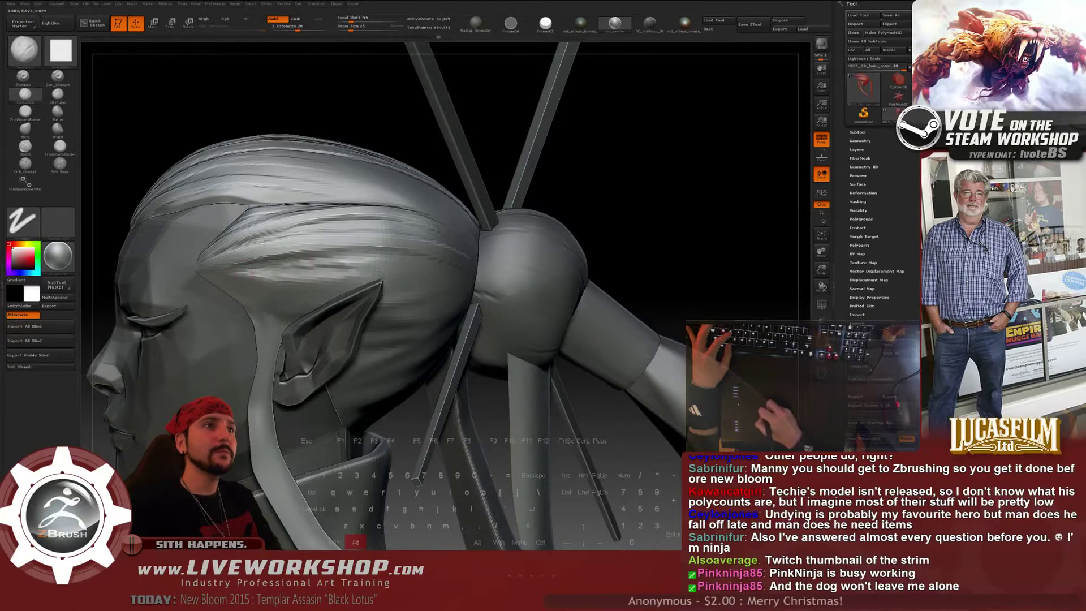
Sculpt strand grooves into the side hair just above the ear and back toward the bun using an enlarged brush
key(bracketright)
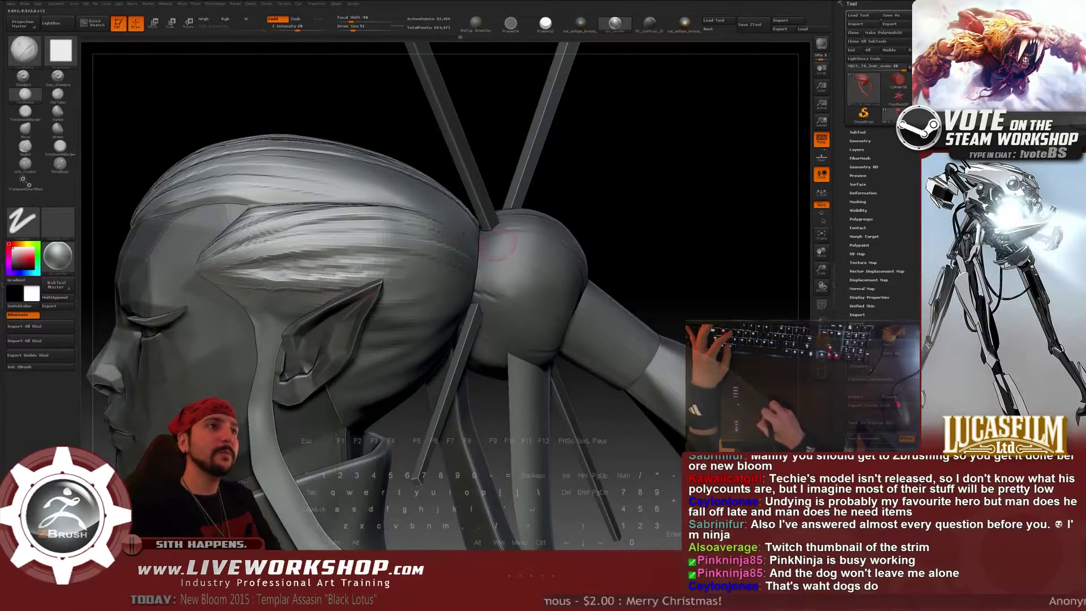
drag(638, 186, 491, 246)
drag(351, 116, 314, 150)
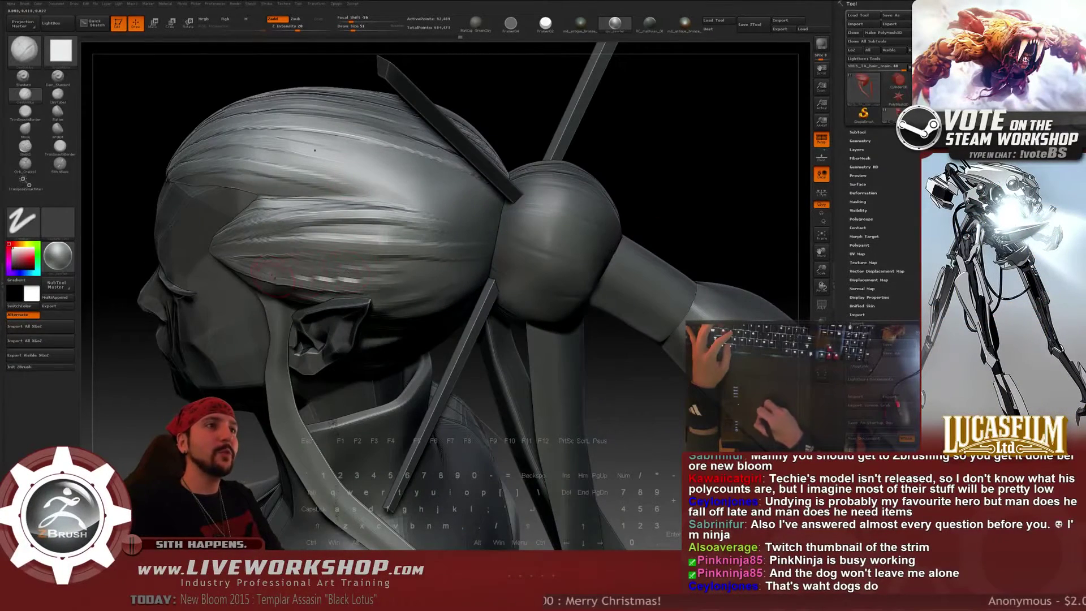
drag(355, 282, 390, 280)
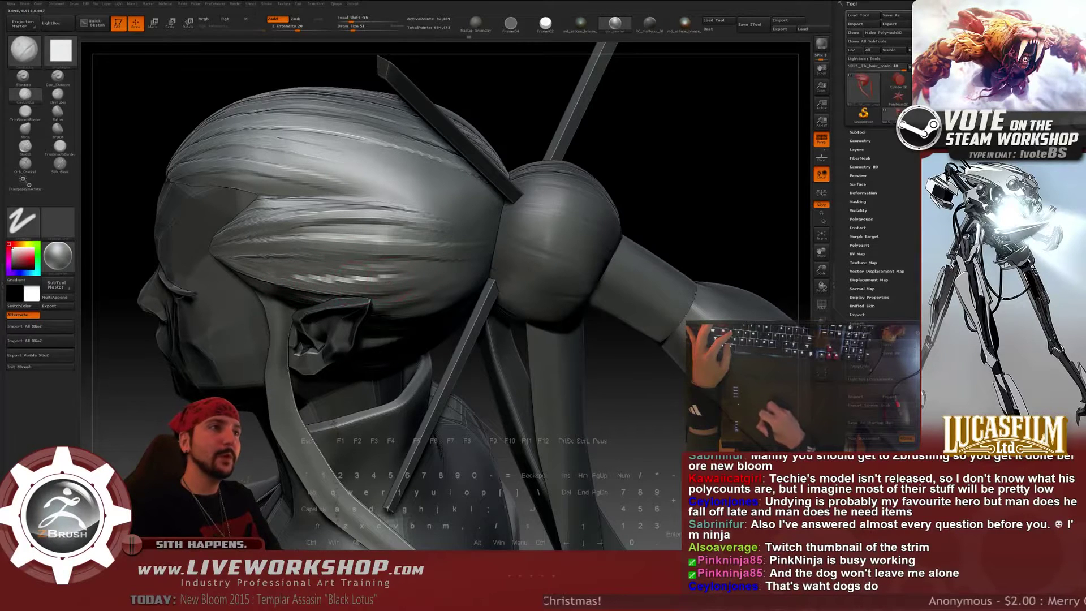
drag(676, 172, 385, 265)
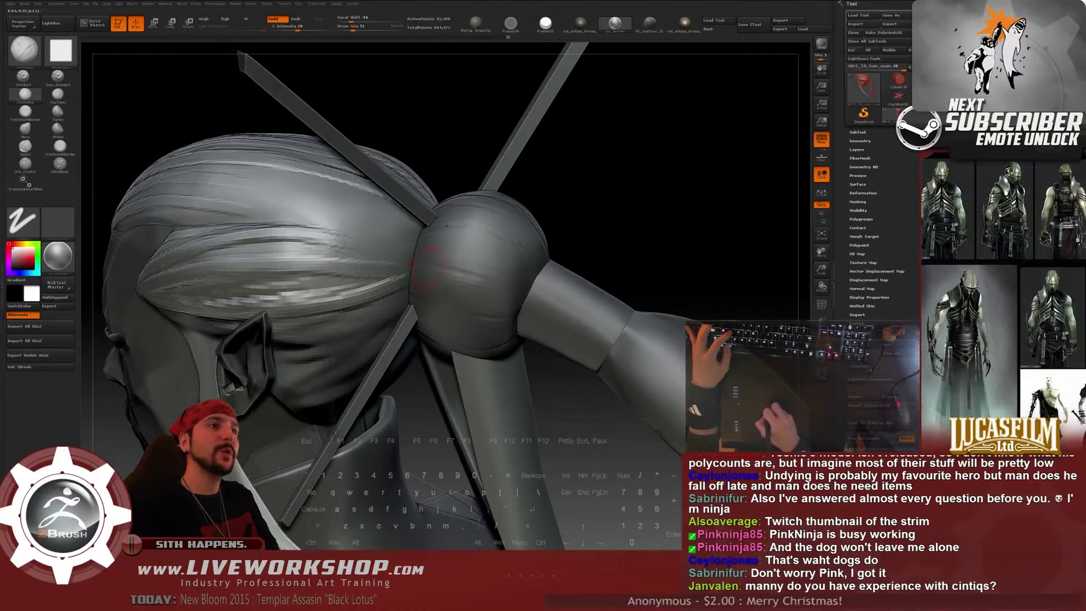
drag(373, 264, 293, 235)
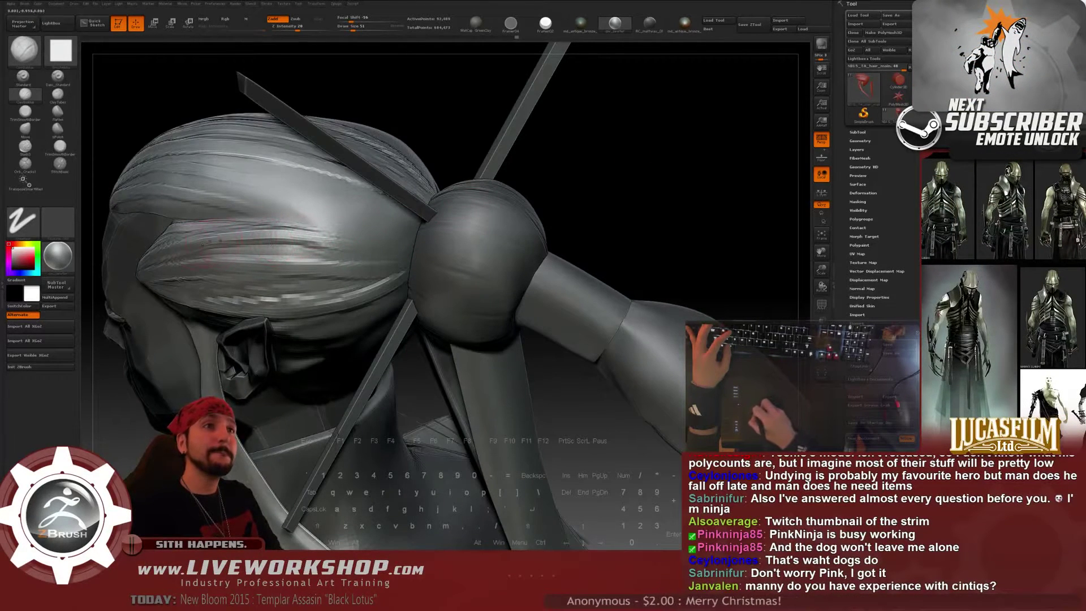
Extend the strand grooves across the rear of the side hair and the adjoining top hair near the bun
drag(485, 165, 327, 227)
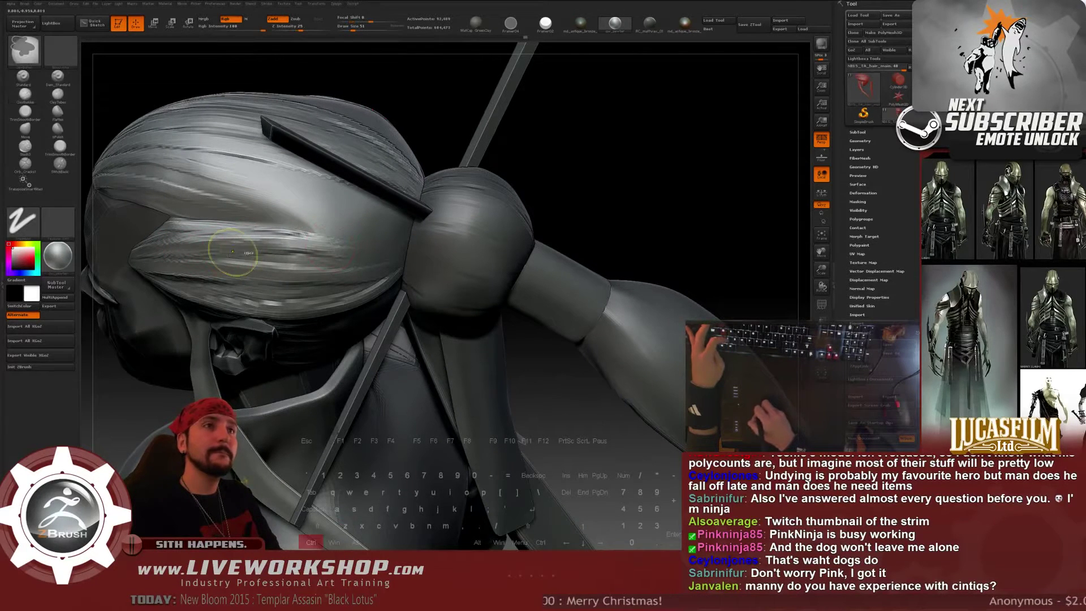
drag(560, 184, 622, 163)
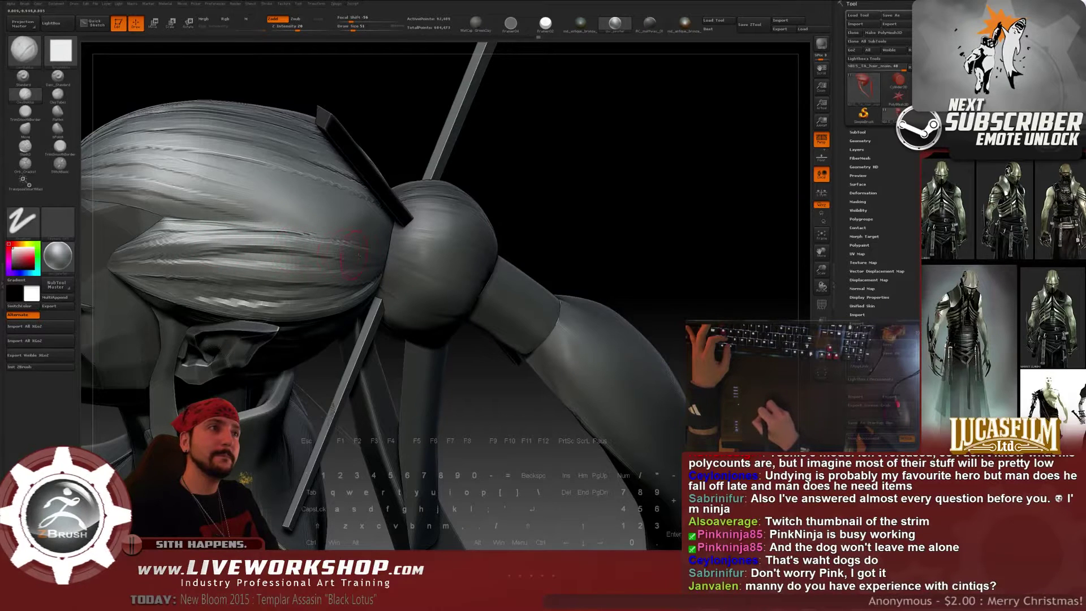
alt+drag(572, 184, 618, 215)
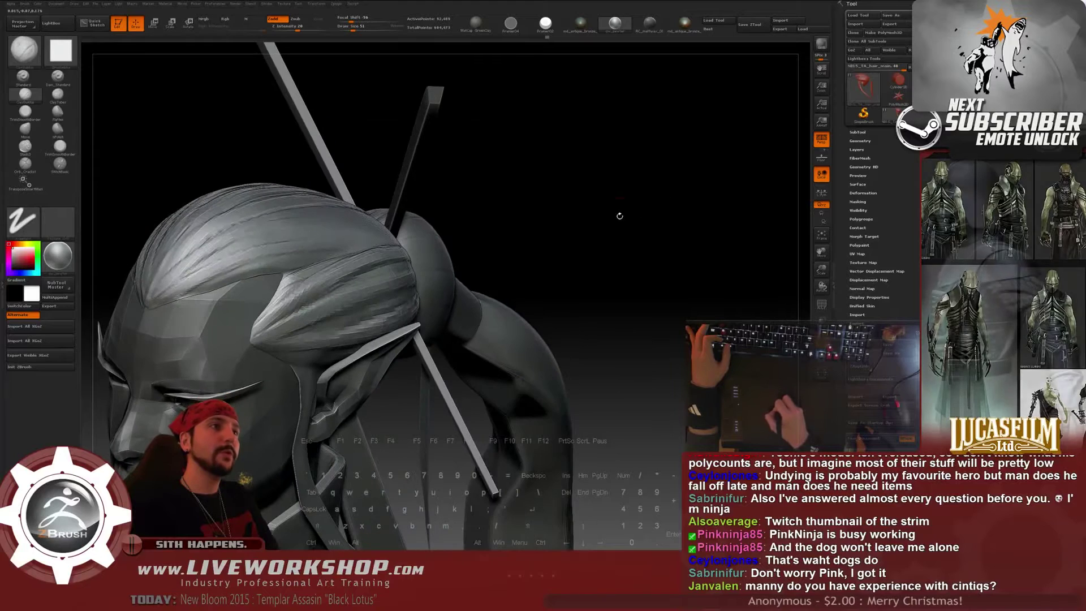
drag(475, 232, 469, 325)
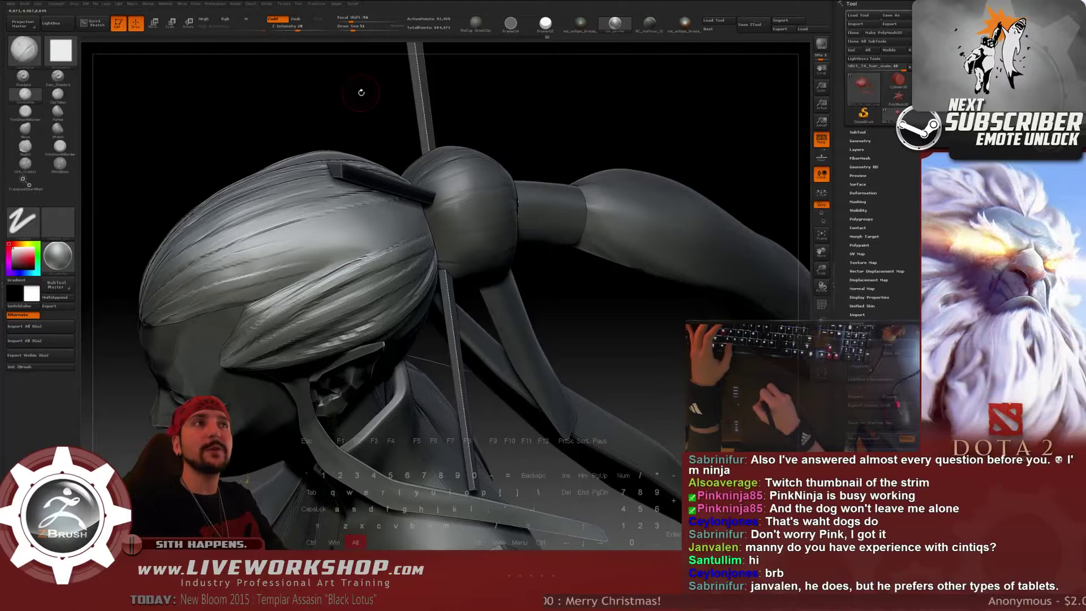
Carve long strand grooves into the top hair, sweeping from the front hairline back over the crown
mouse_move(268, 117)
alt+mouse_down()
mouse_move(361, 105)
mouse_move(268, 151)
mouse_move(263, 294)
mouse_move(279, 290)
alt+mouse_up()
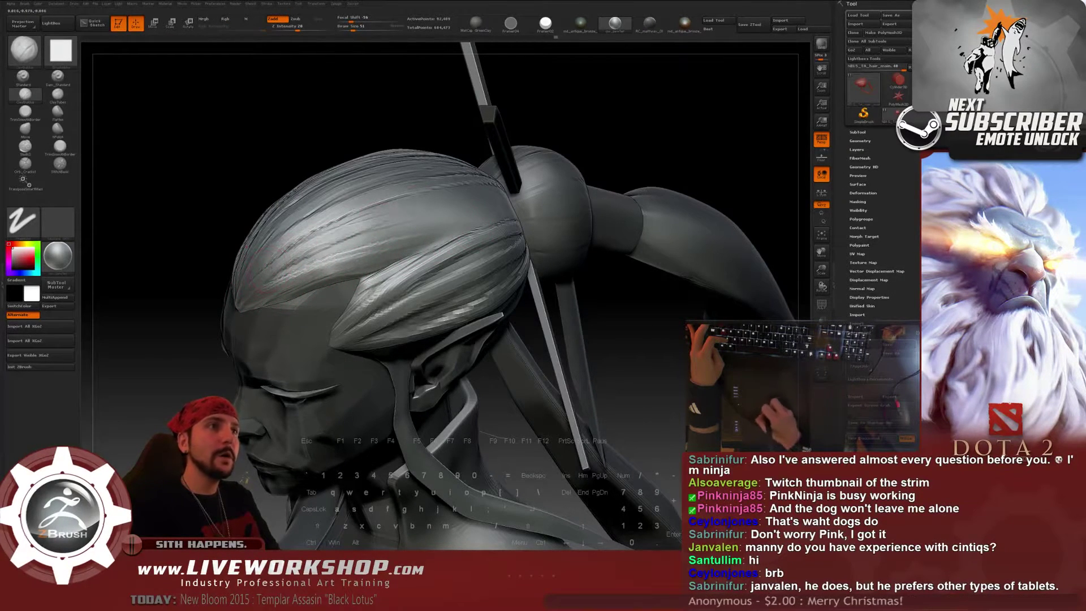
mouse_move(584, 133)
mouse_down()
mouse_move(612, 134)
mouse_move(411, 113)
mouse_up()
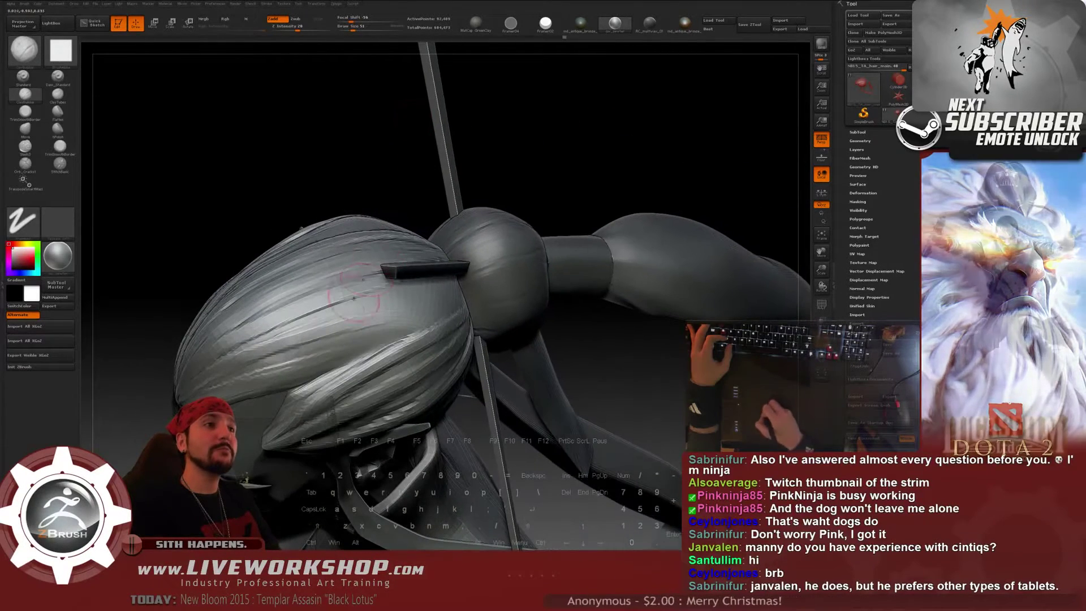
drag(392, 162, 383, 160)
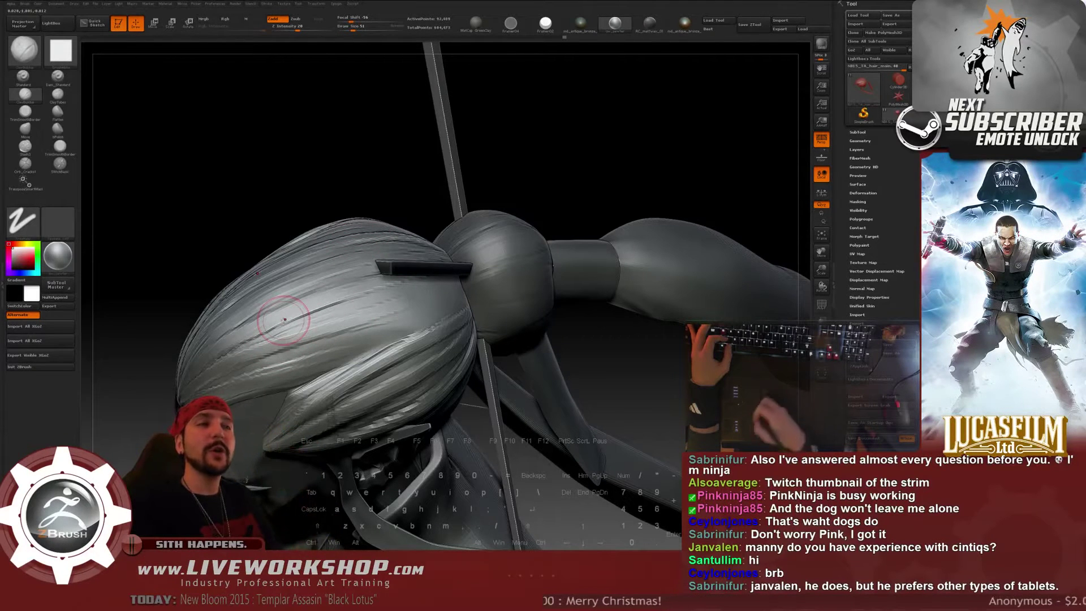
drag(310, 150, 353, 295)
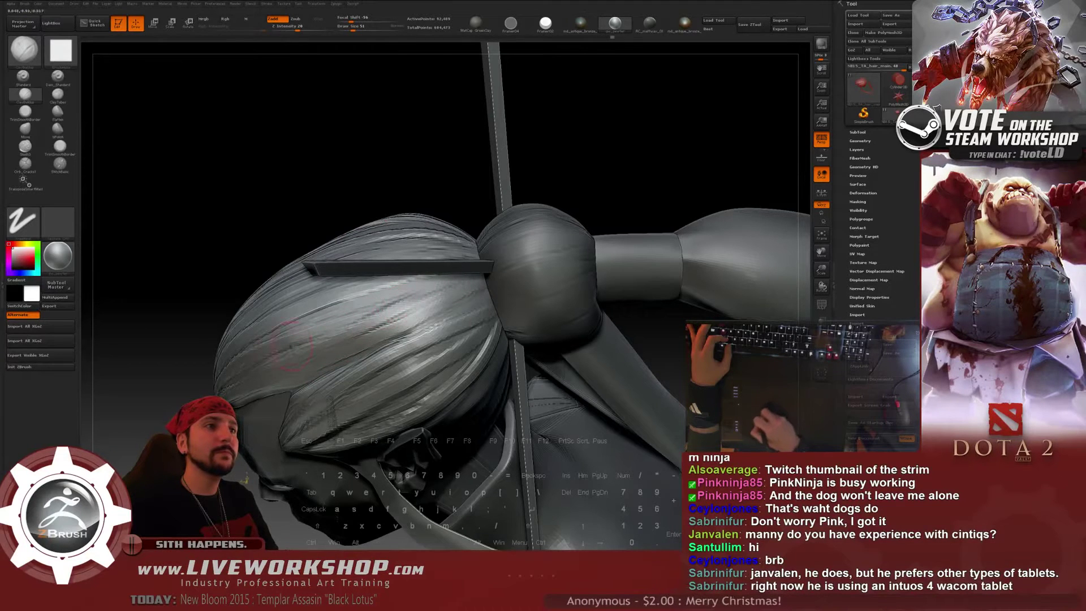
drag(189, 348, 281, 358)
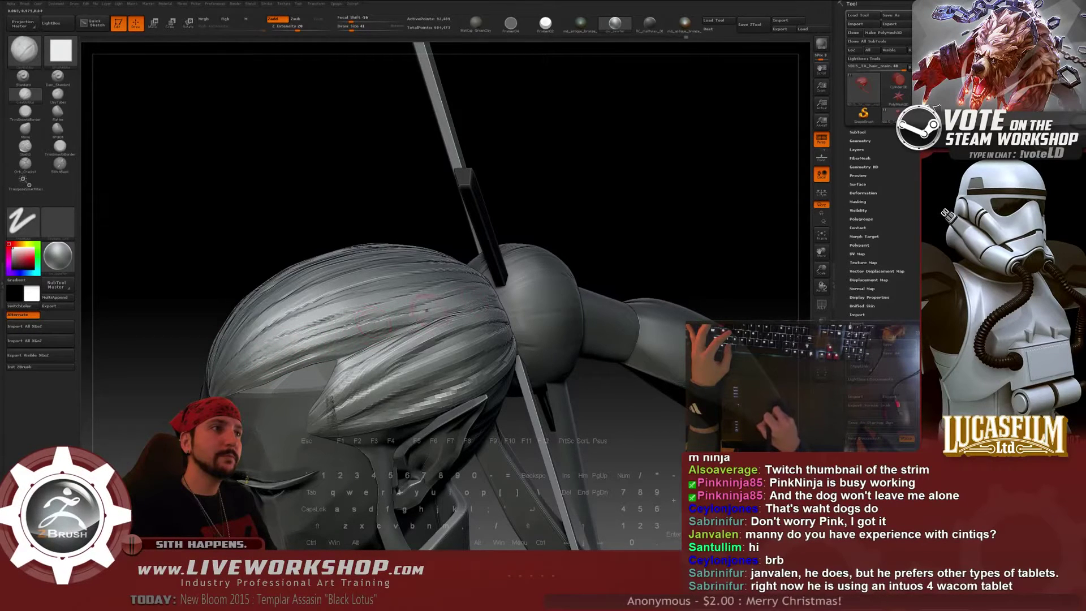
Adjust the brush size and add finer strands to the top hair above the temple, where it meets the side section
alt+drag(198, 341, 232, 351)
mouse_move(176, 283)
mouse_down()
mouse_move(205, 237)
mouse_move(210, 261)
mouse_up()
key(s)
mouse_move(280, 317)
mouse_down()
mouse_move(269, 317)
mouse_move(295, 309)
mouse_up()
key(s)
mouse_move(190, 222)
alt+mouse_down()
mouse_move(211, 205)
mouse_move(249, 246)
alt+mouse_up()
drag(225, 211, 259, 240)
drag(225, 206, 209, 204)
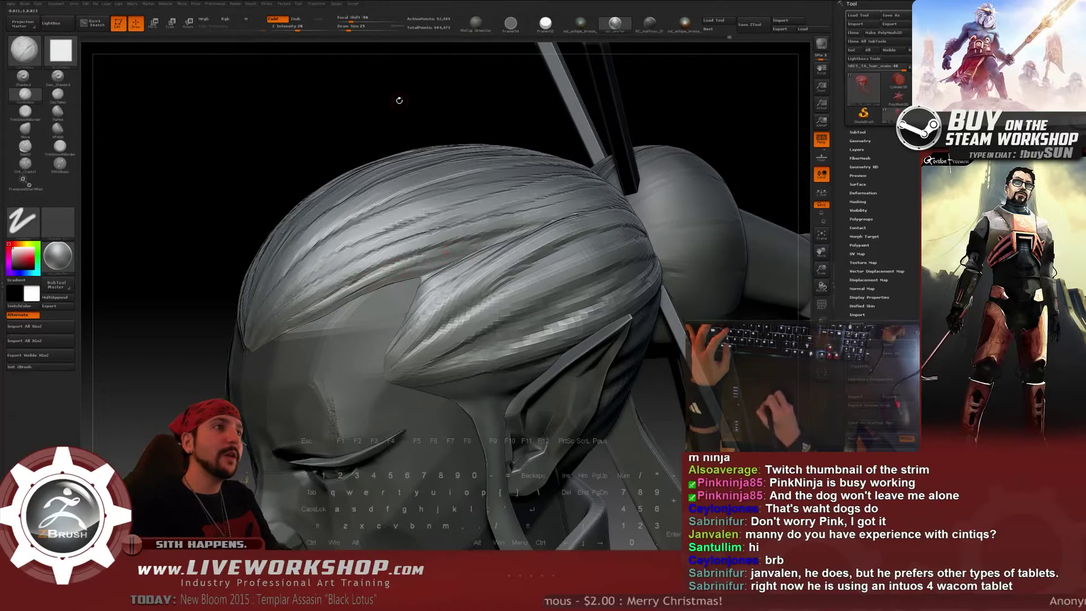
Refine the strands along the forehead hairline, from the front tip of the top hair back to the side section
drag(399, 100, 282, 147)
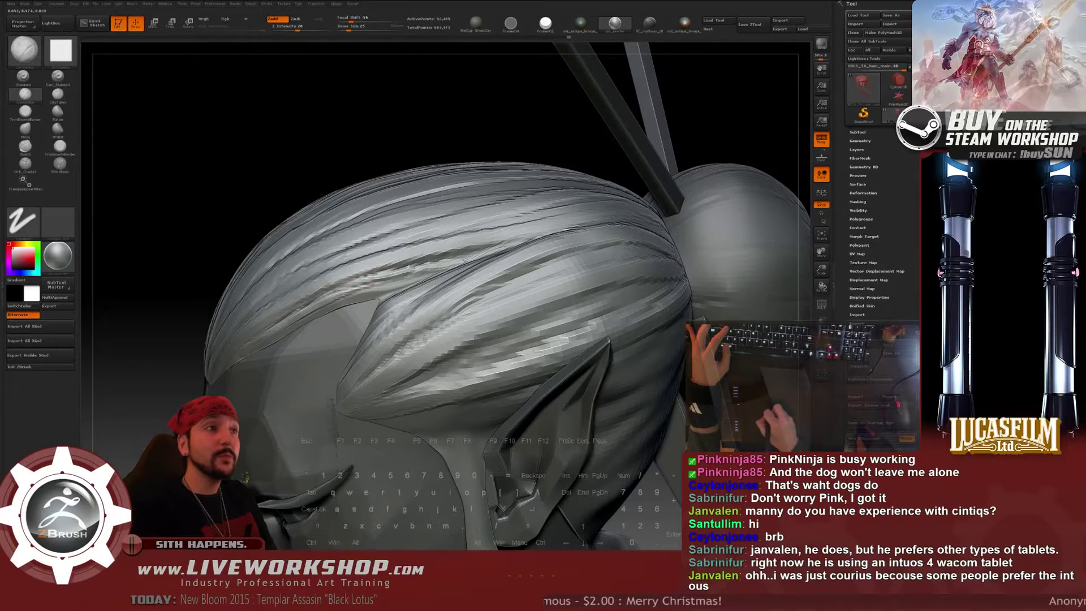
drag(364, 155, 370, 198)
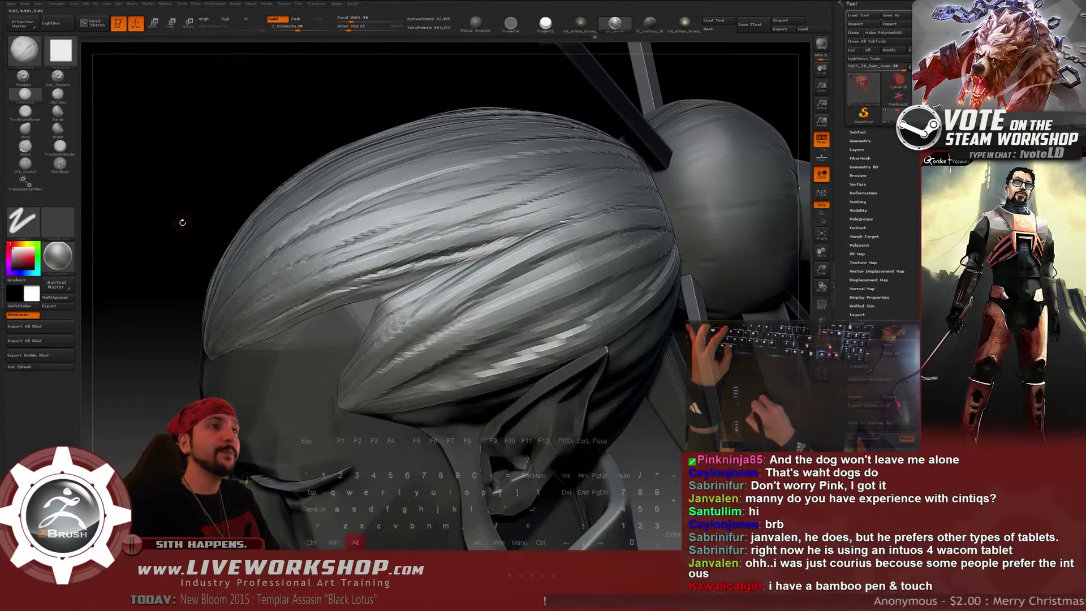
key(f)
drag(181, 223, 242, 238)
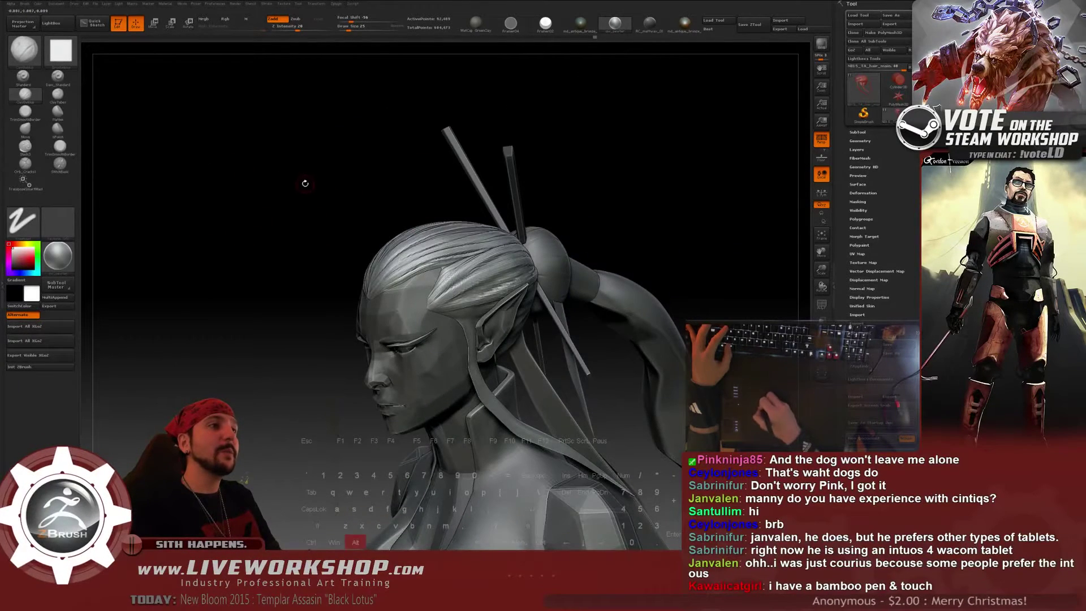
alt+drag(305, 181, 279, 182)
drag(264, 138, 254, 167)
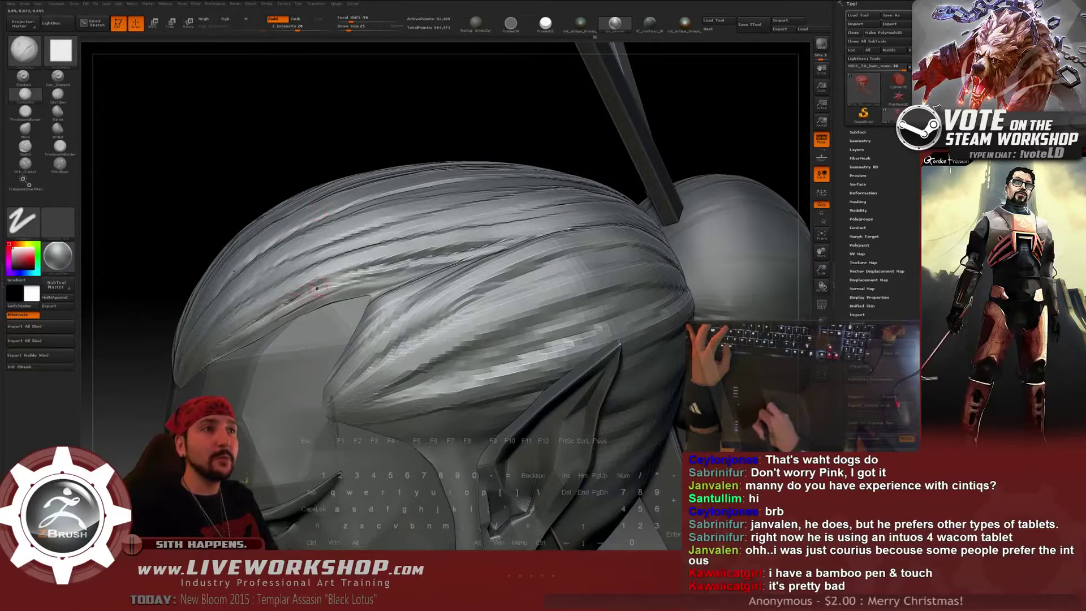
key(s)
key(s)
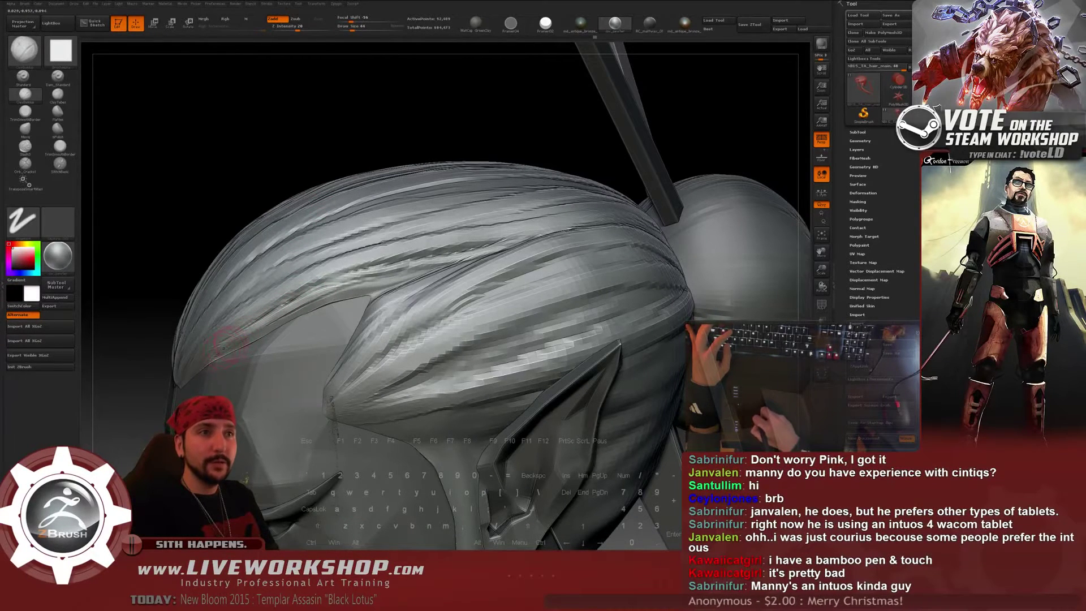
drag(160, 258, 273, 320)
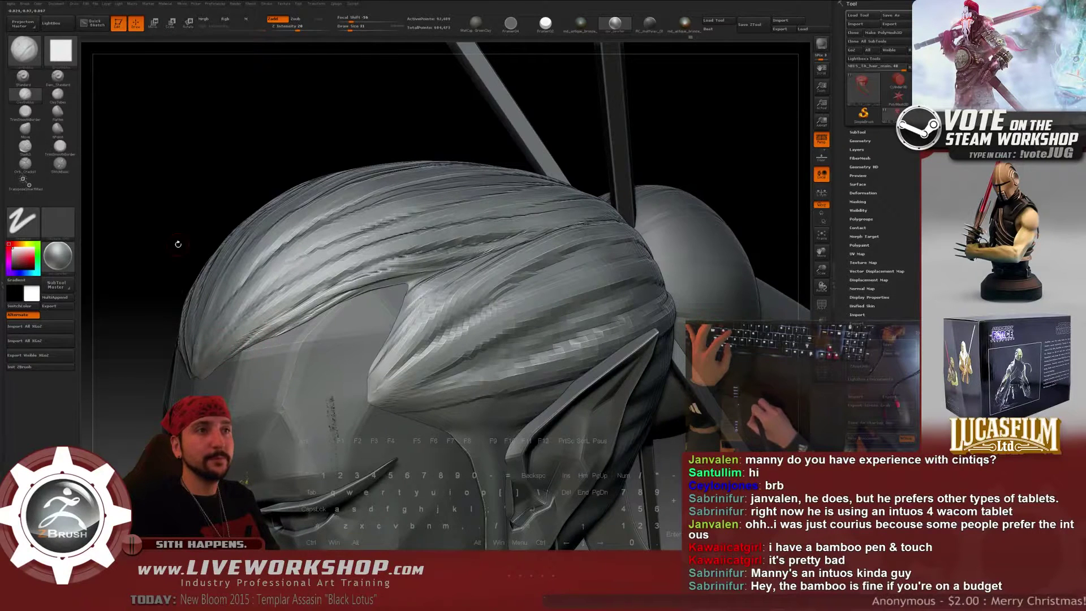
Deepen the strands in the side hair between the temple and the bun, finishing with a smaller brush
alt+drag(177, 240, 600, 140)
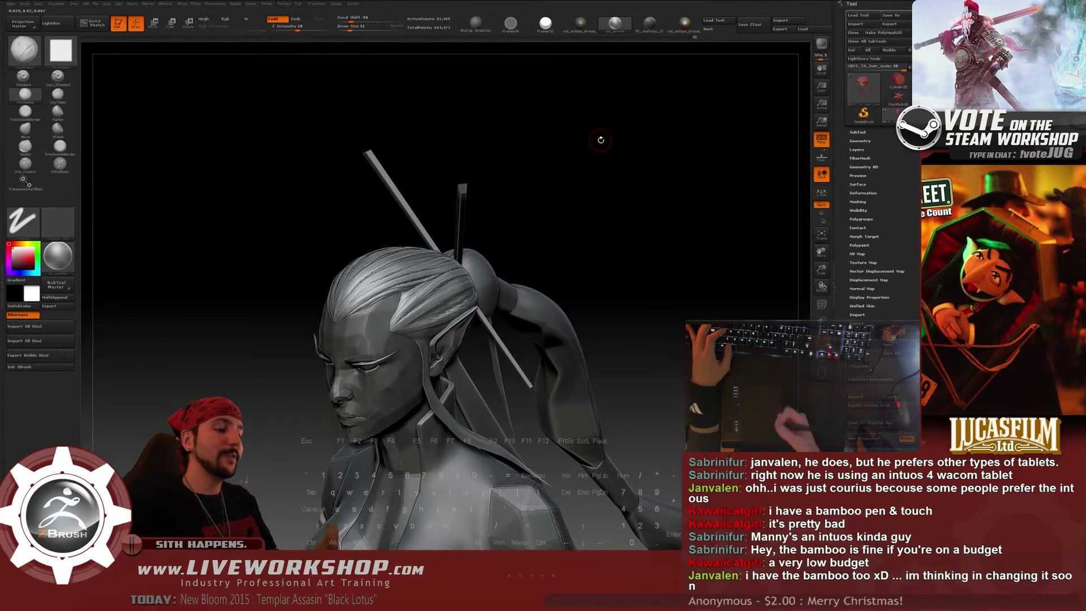
drag(555, 228, 729, 125)
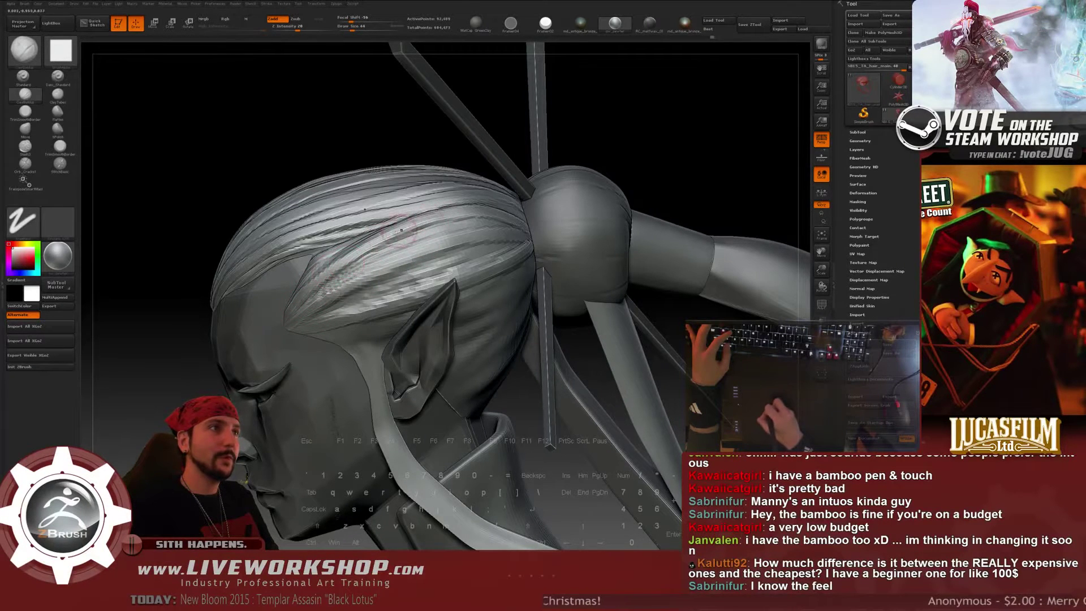
drag(657, 136, 396, 130)
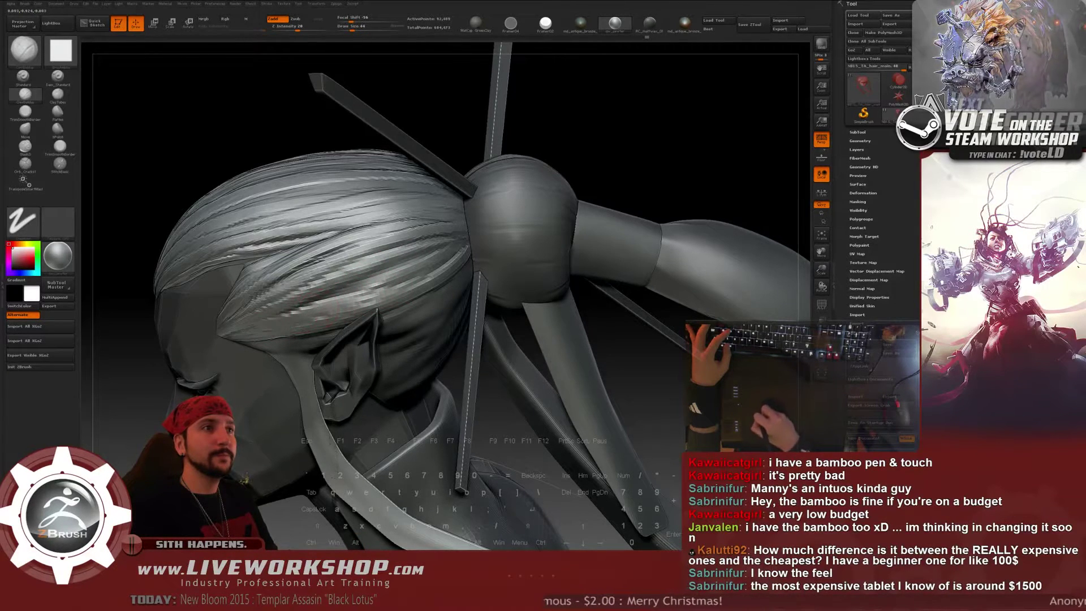
alt+drag(133, 362, 657, 169)
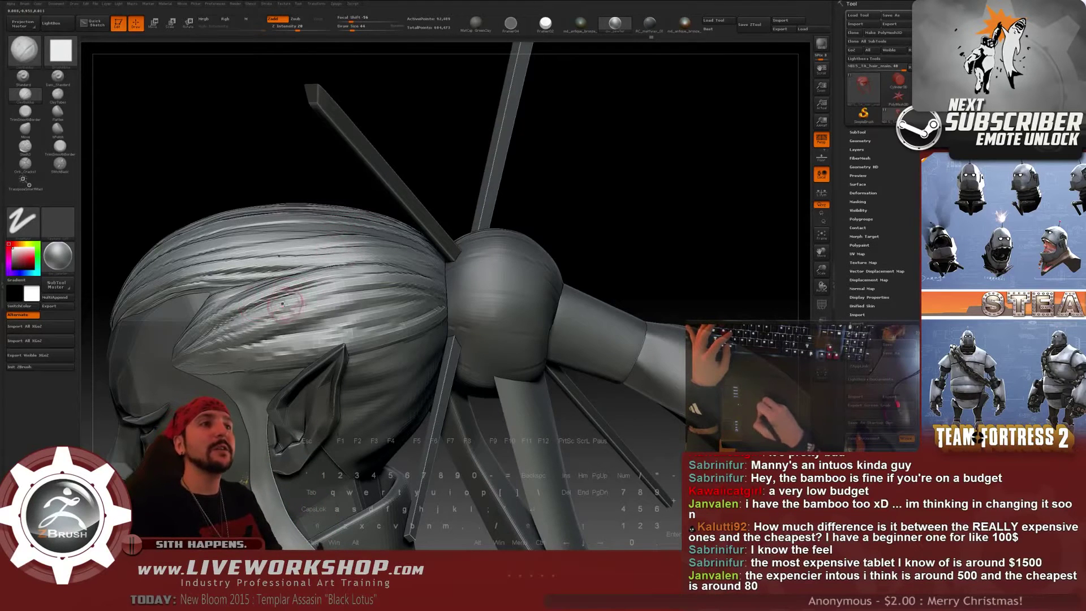
key([)
key([)
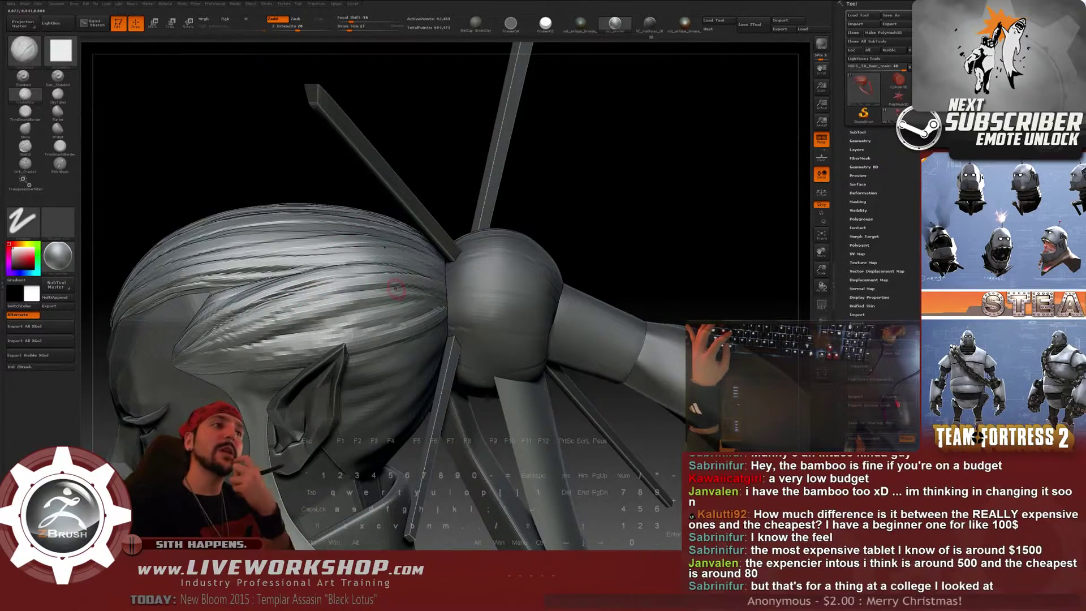
drag(600, 187, 554, 186)
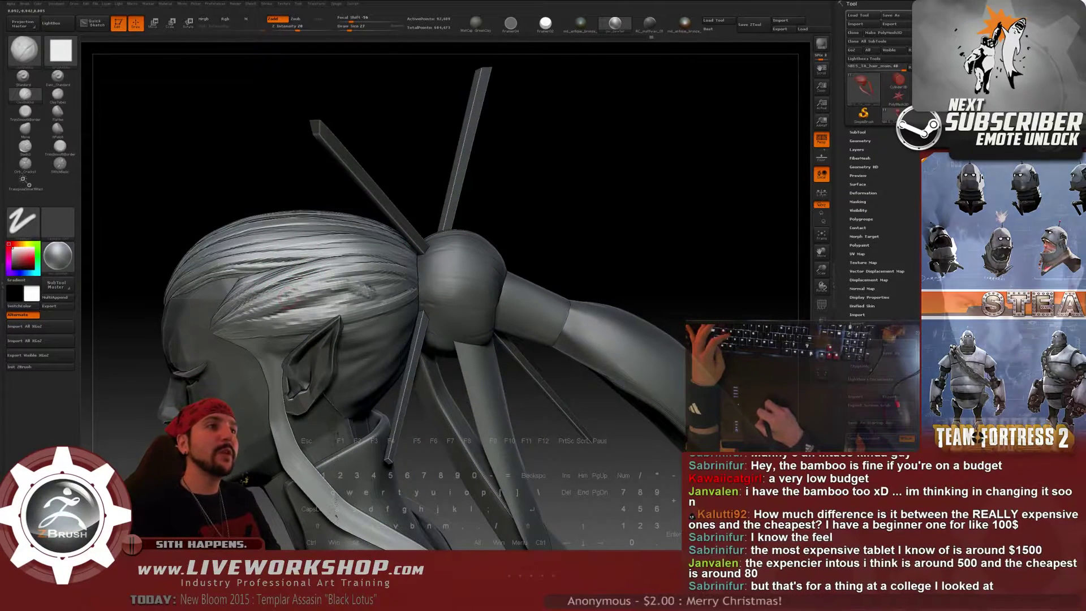
alt+drag(375, 292, 294, 299)
alt+drag(362, 289, 317, 299)
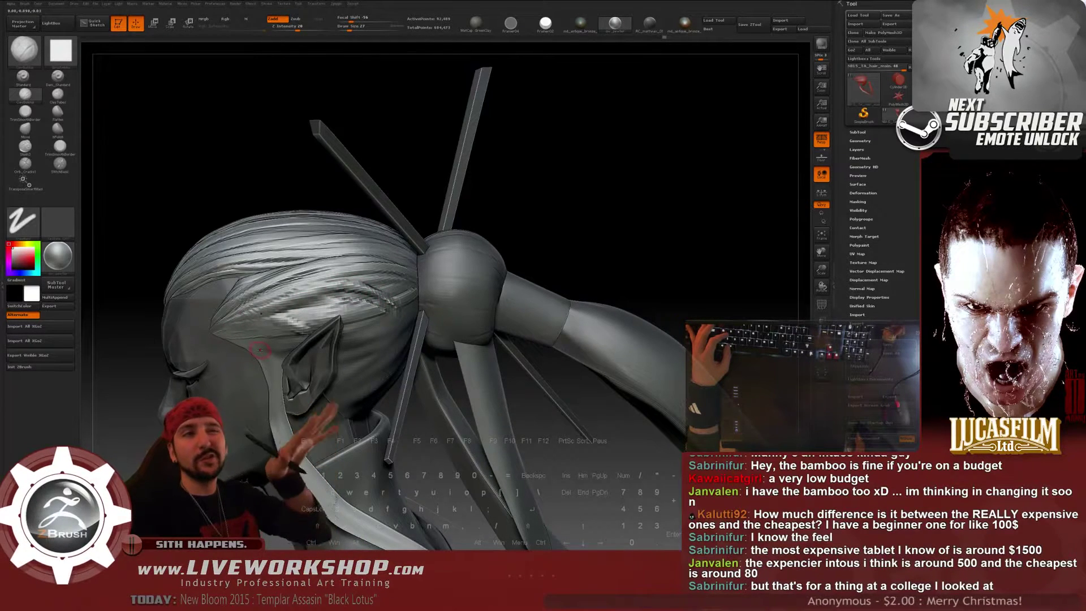
key(ctrl+z)
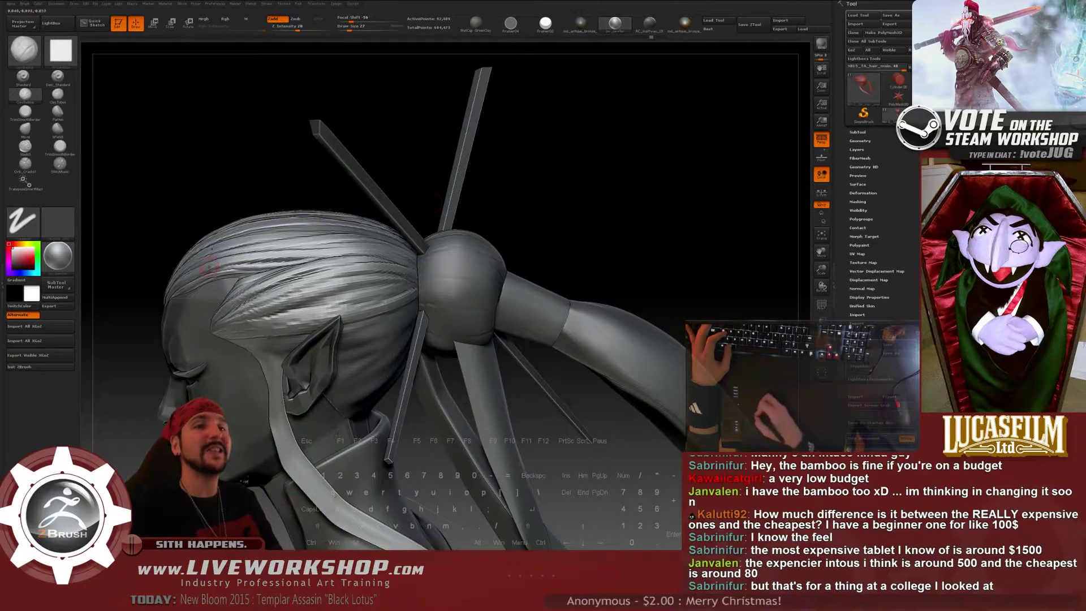
Continue detailing the swept-back strands above the ear and where the side and top hair converge at the bun
mouse_move(470, 181)
mouse_down()
mouse_move(610, 162)
mouse_move(413, 221)
mouse_up()
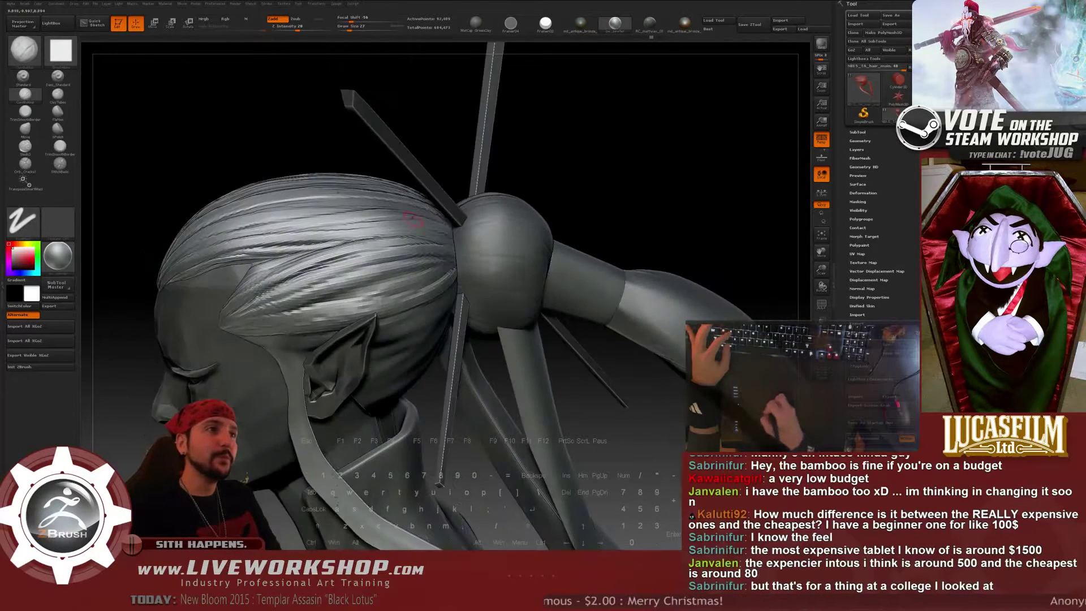
drag(629, 136, 296, 284)
key(])
key([)
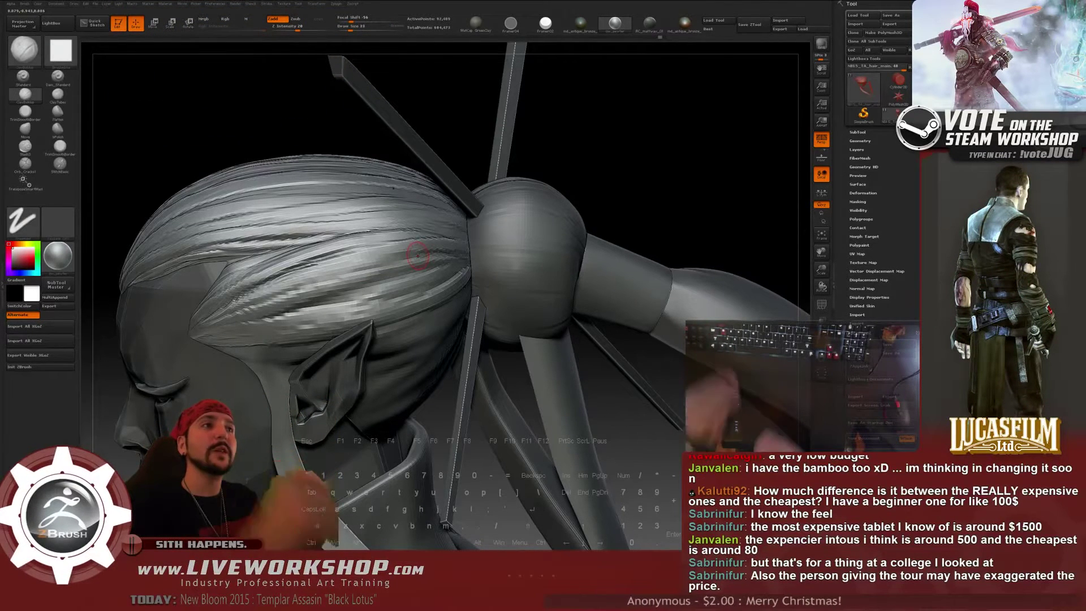
drag(619, 129, 632, 119)
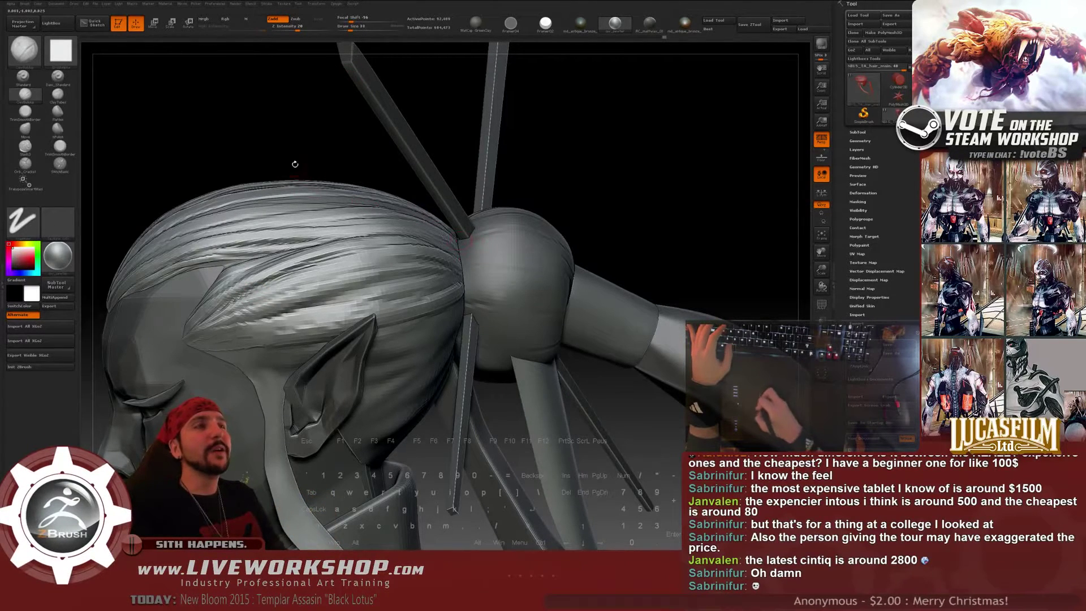
drag(300, 130, 320, 152)
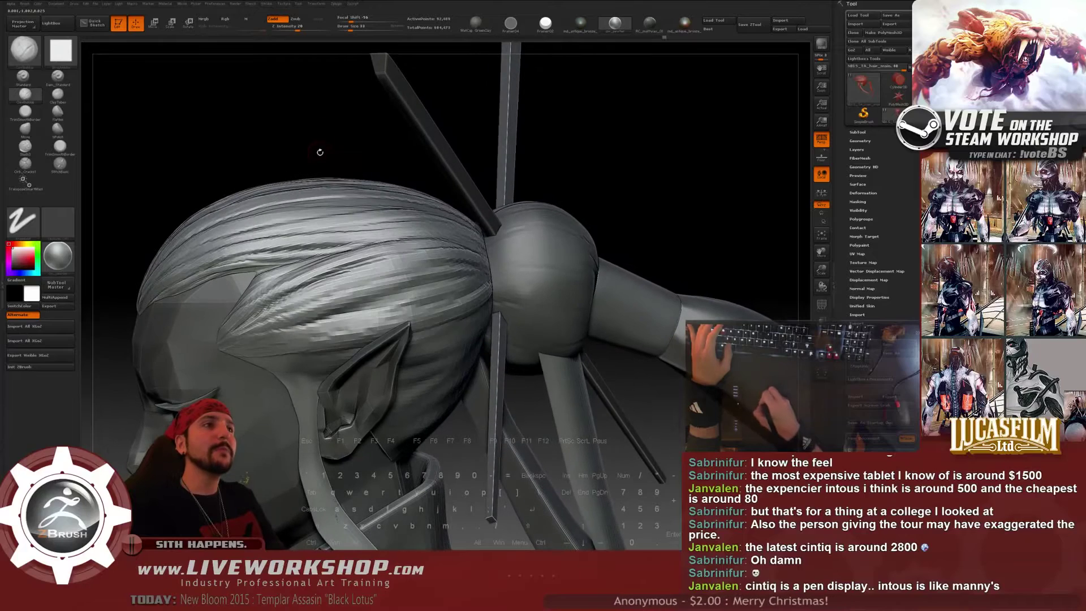
drag(538, 172, 658, 160)
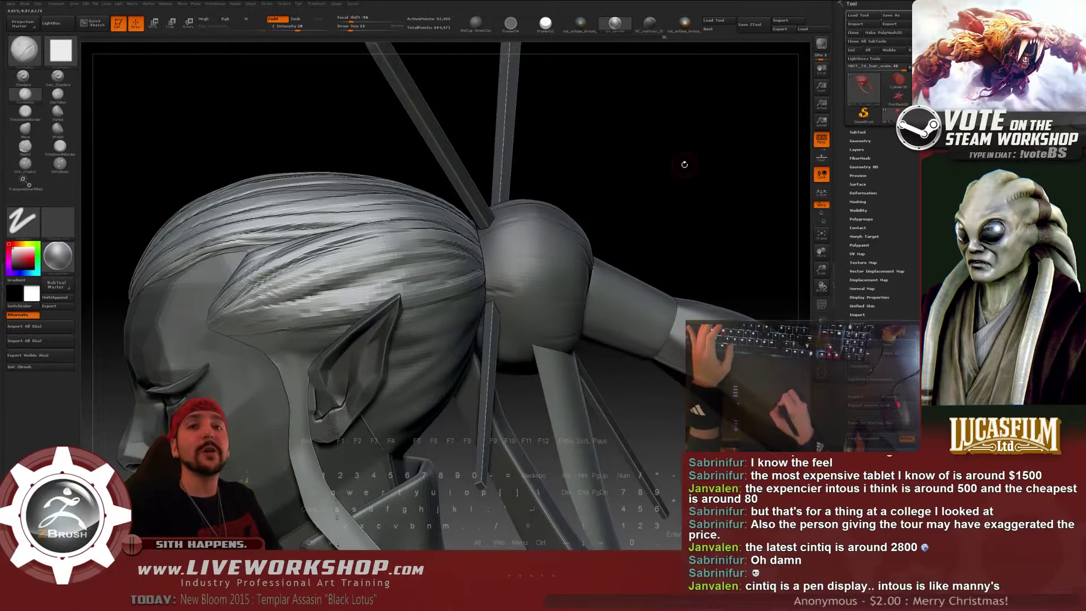
drag(697, 162, 627, 160)
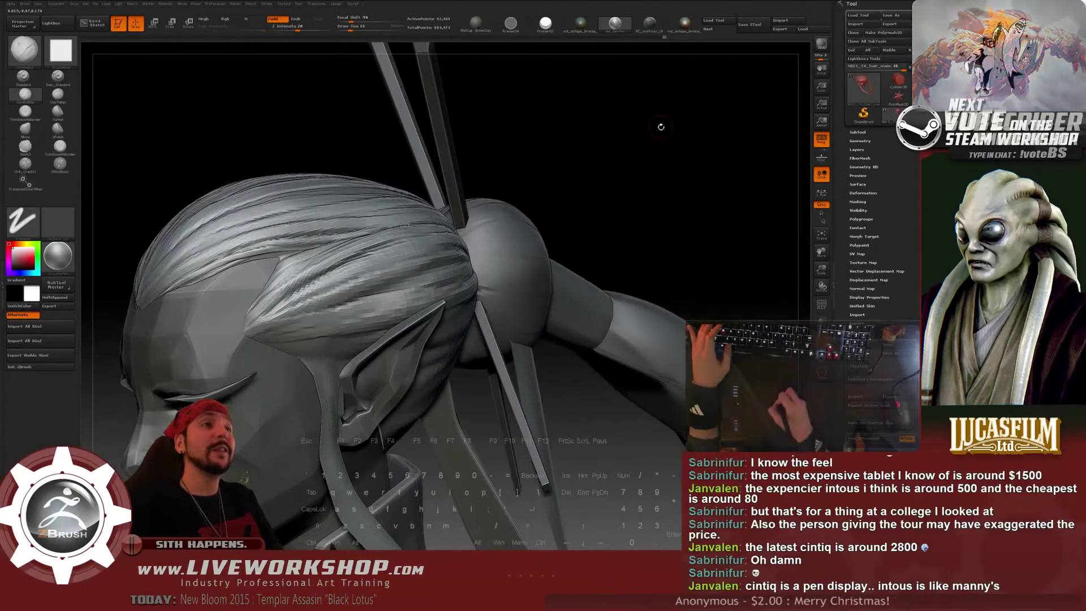
Carve grooves between the strands above the temple, where the side hair overlaps the top hair
mouse_move(656, 126)
mouse_down()
mouse_move(674, 121)
mouse_move(635, 128)
mouse_move(708, 111)
mouse_move(662, 116)
mouse_up()
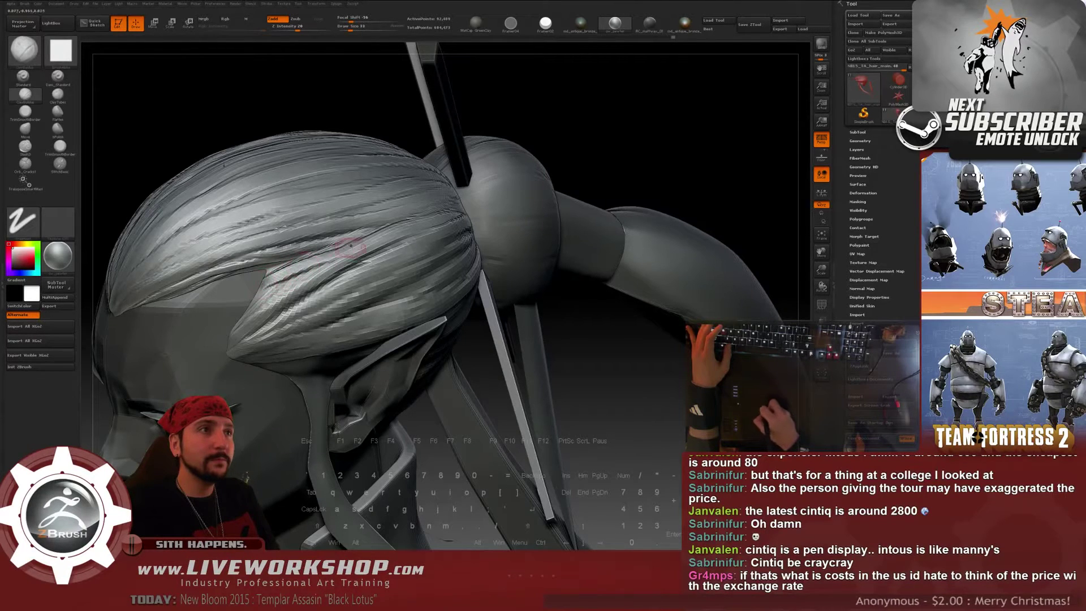
key(alt)
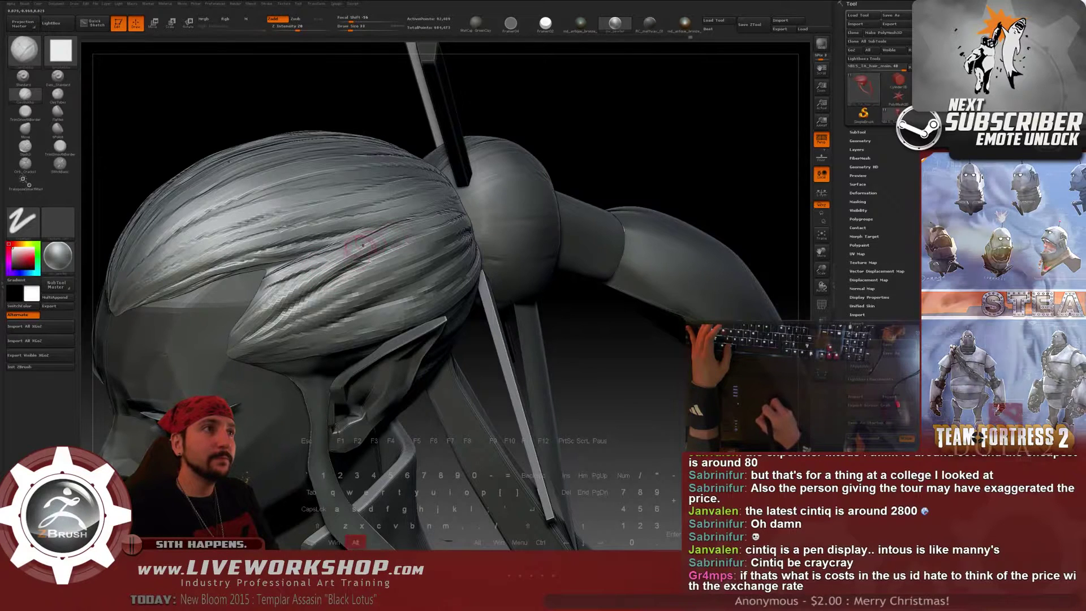
key(alt)
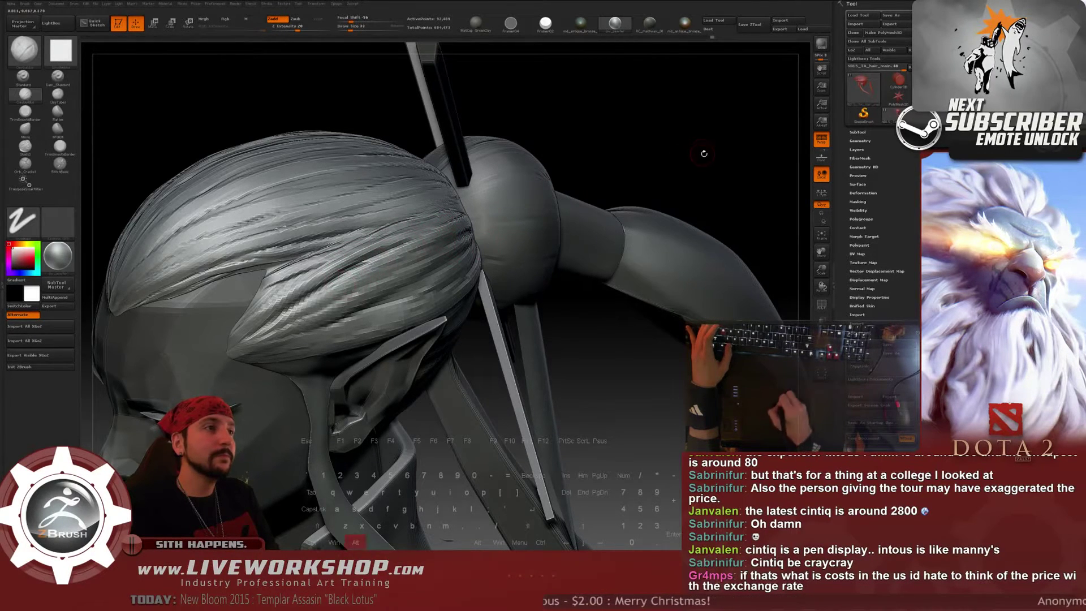
mouse_move(702, 153)
alt+mouse_down()
mouse_move(606, 194)
mouse_move(633, 208)
mouse_move(591, 218)
mouse_move(628, 218)
mouse_move(620, 200)
mouse_move(635, 202)
mouse_move(637, 164)
mouse_move(651, 161)
mouse_move(550, 214)
mouse_move(461, 95)
mouse_move(509, 113)
mouse_move(690, 111)
mouse_move(577, 133)
alt+mouse_up()
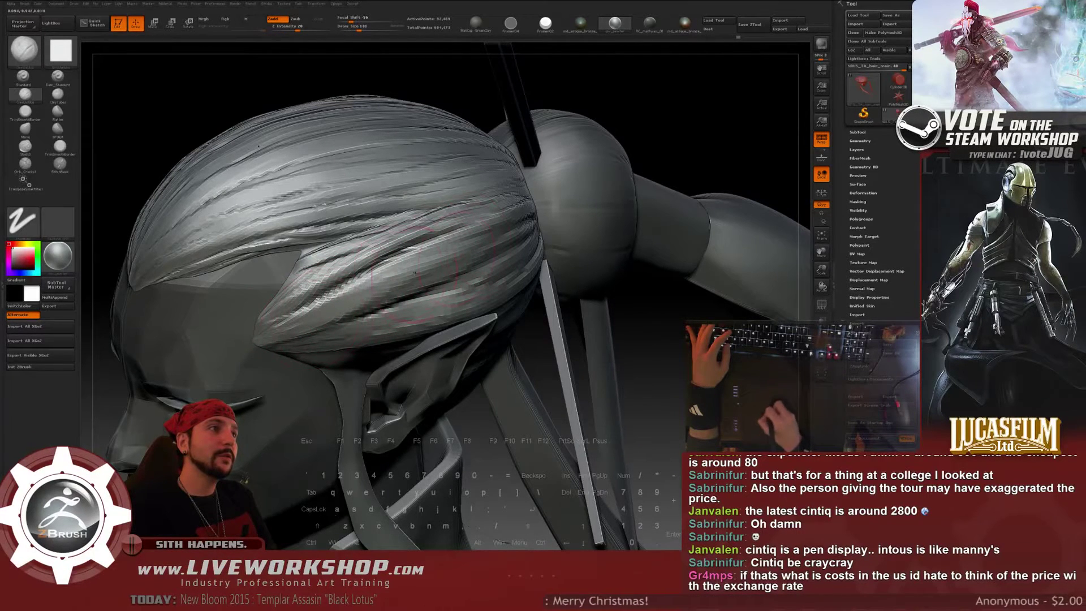
key(f)
drag(661, 361, 691, 106)
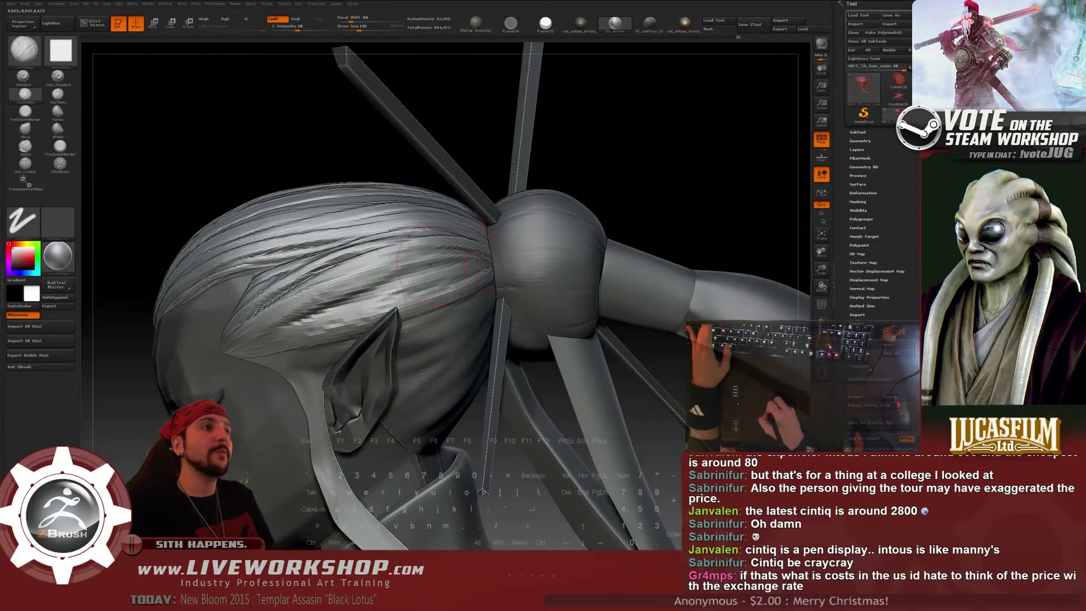
Sculpt additional strands through the side hair just above the ear, sweeping from the temple tip back towards the bun
drag(629, 123, 622, 181)
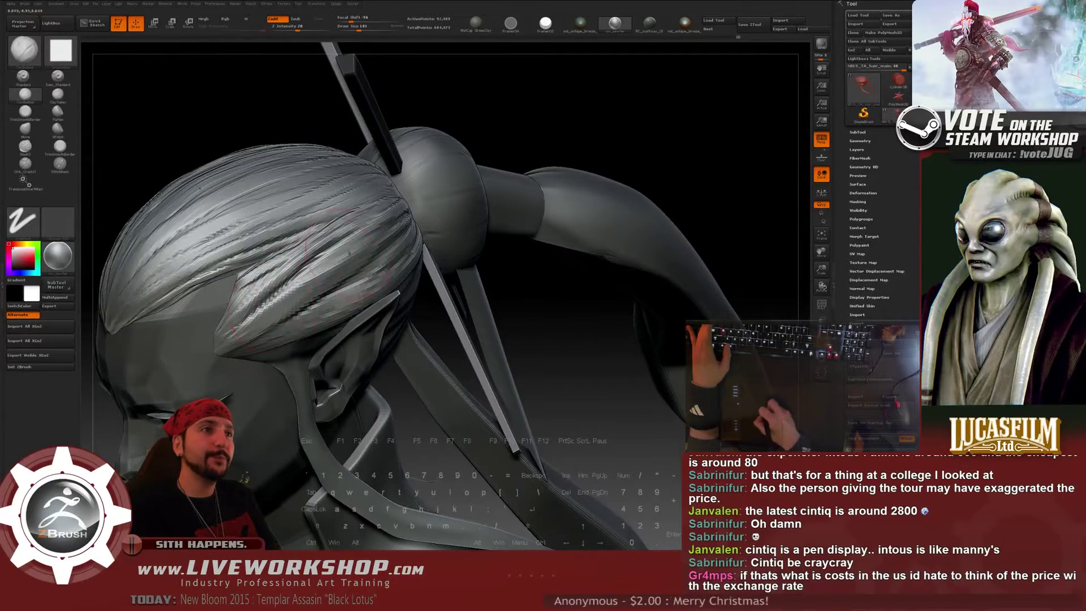
drag(266, 320, 396, 277)
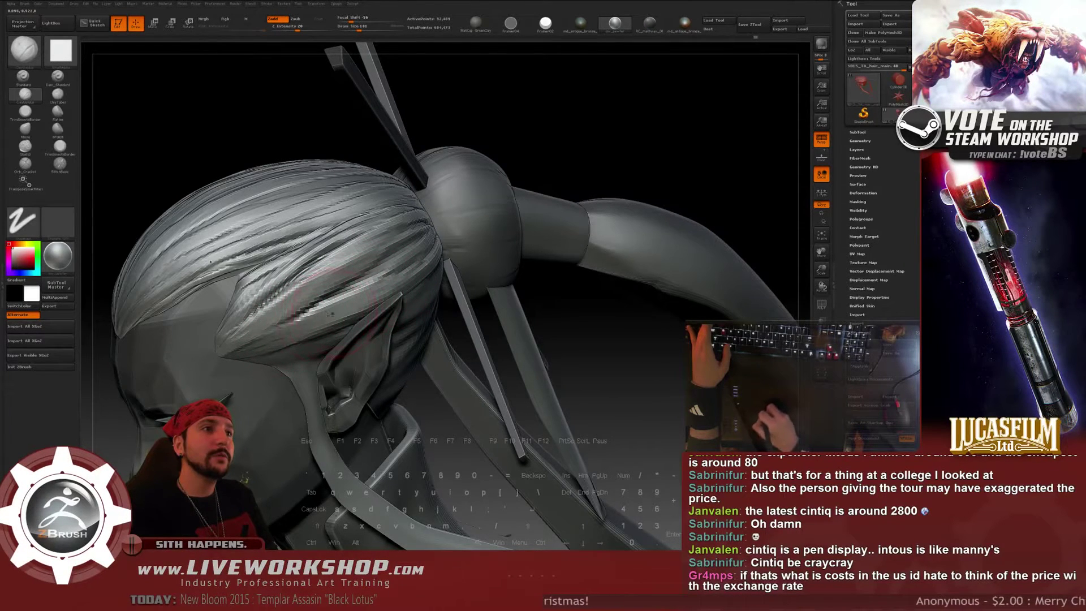
drag(662, 110, 299, 342)
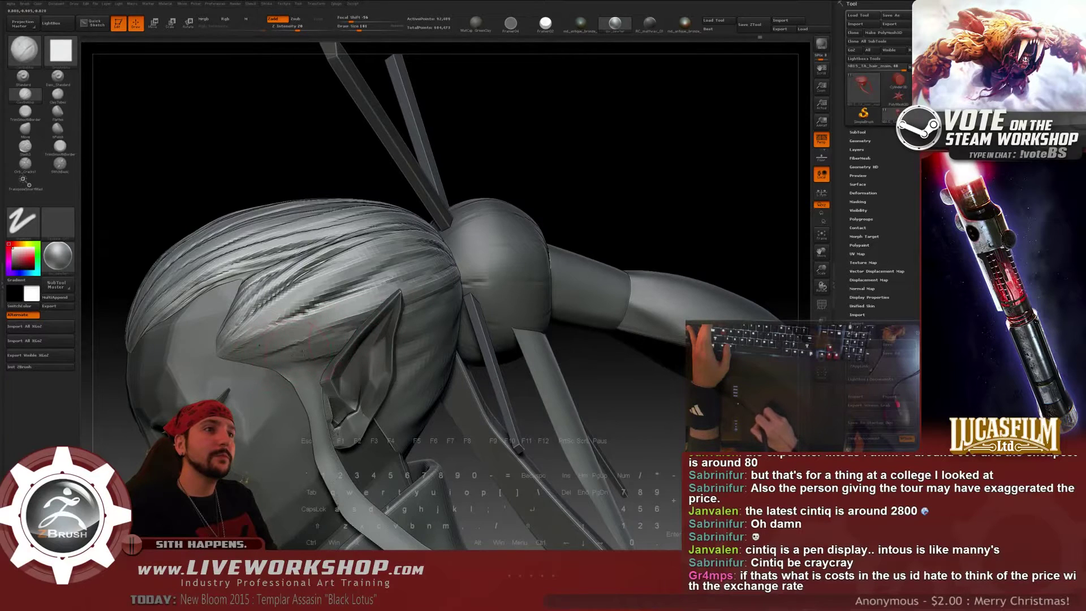
drag(462, 261, 446, 294)
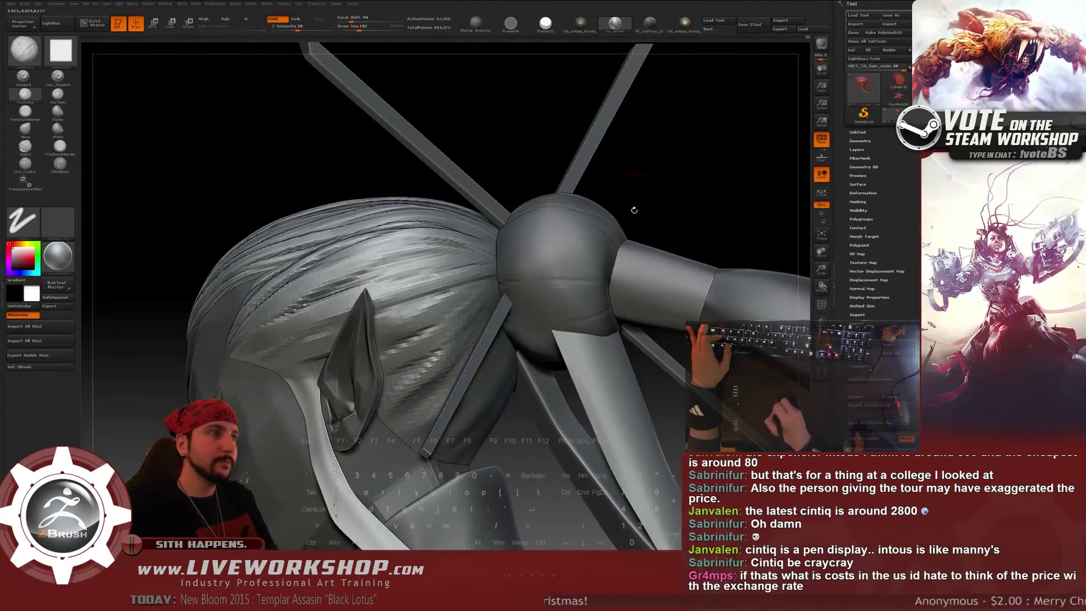
Enlarge the brush and sculpt broad strands on the back of the head, running from beneath the bun down to the nape
drag(635, 208, 673, 164)
drag(464, 216, 450, 293)
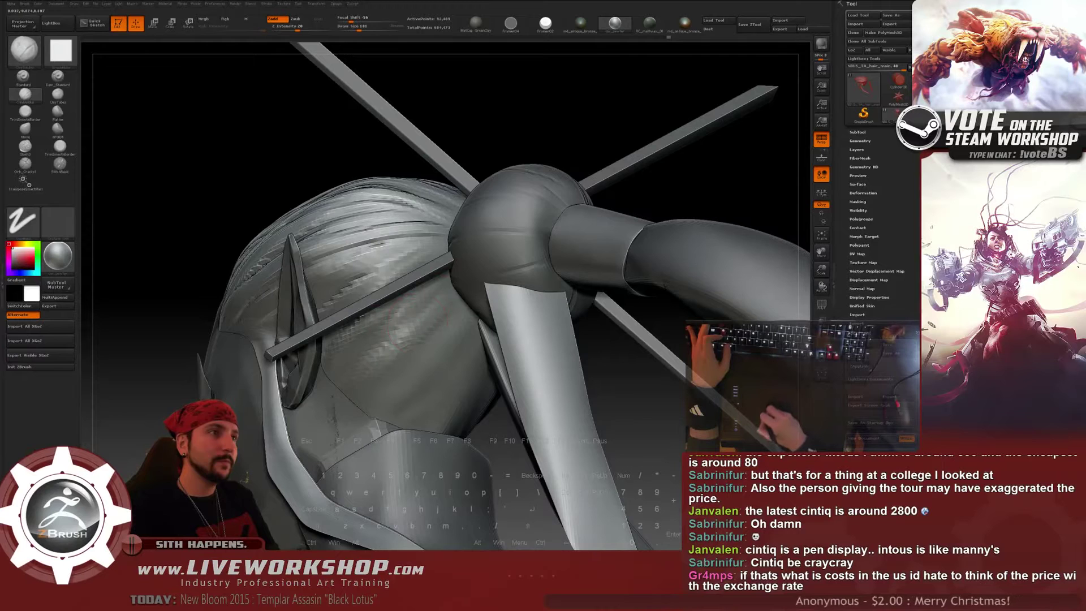
key(])
key(])
key(])
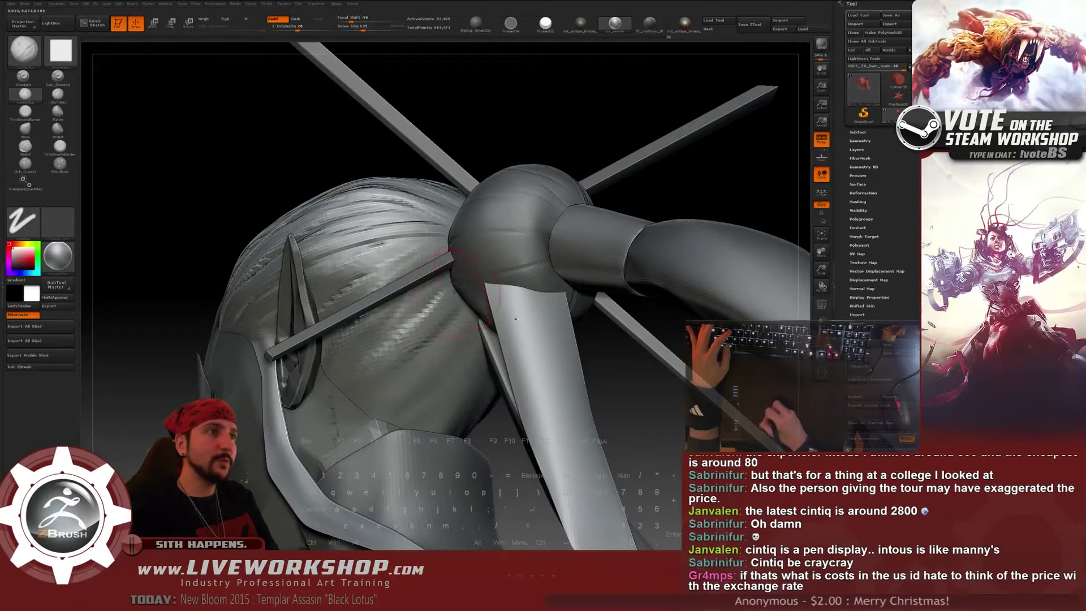
drag(453, 289, 364, 357)
drag(457, 309, 397, 343)
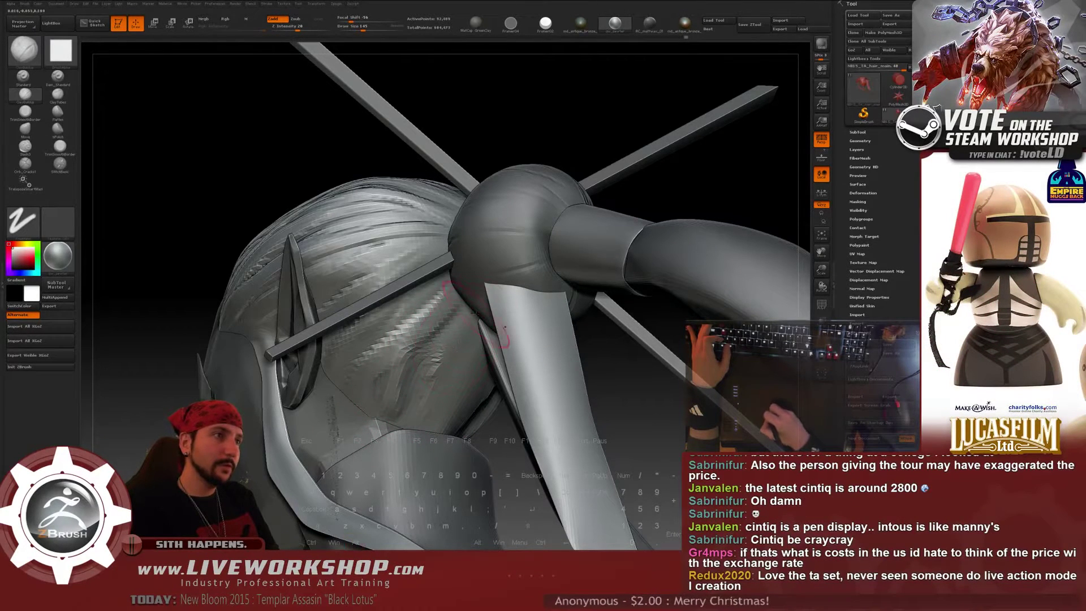
drag(472, 362, 450, 396)
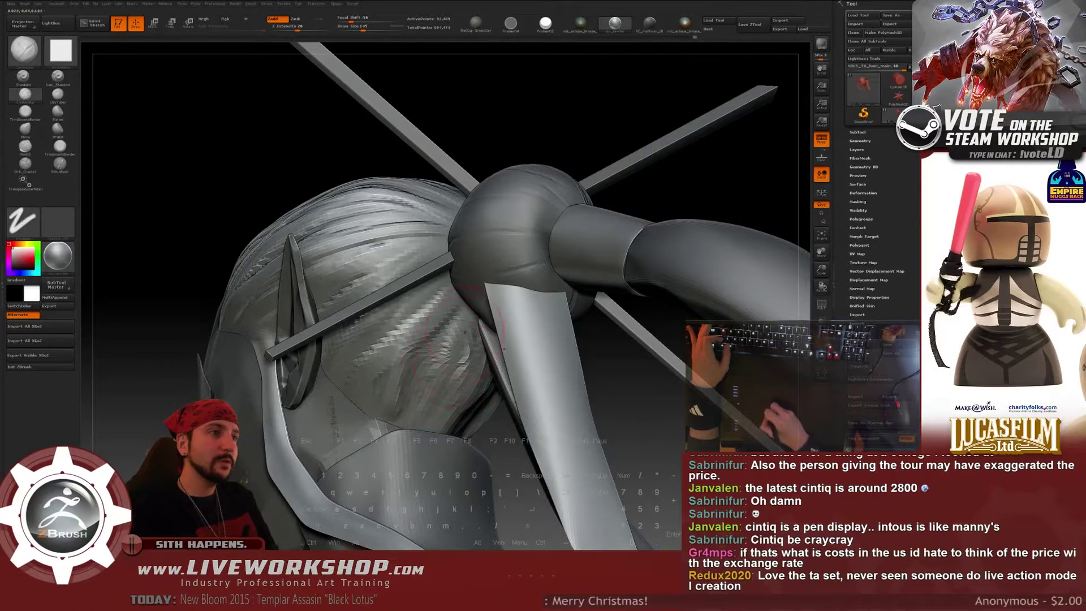
drag(459, 319, 422, 389)
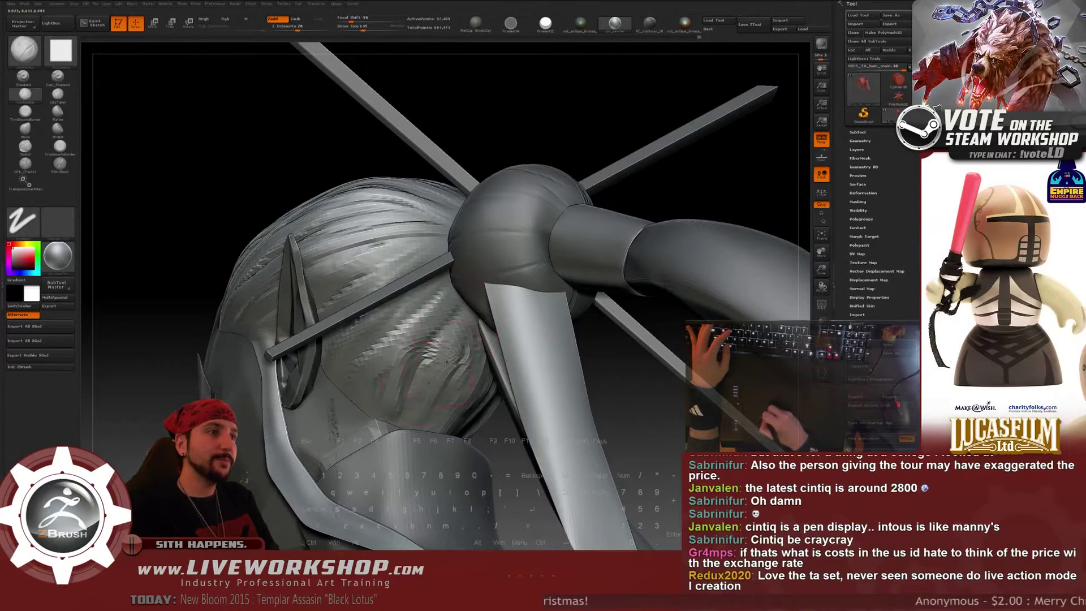
Reduce the brush size and carve finer strands into the lower hair behind the ear, down to the hair's bottom edge
key(s)
drag(362, 334, 342, 348)
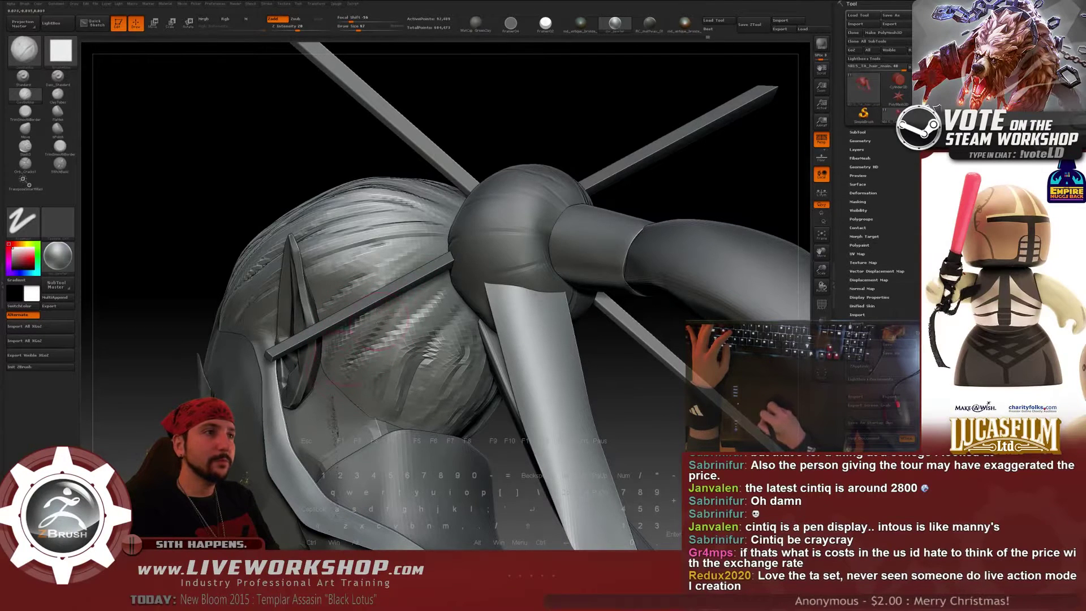
mouse_move(442, 294)
mouse_down()
mouse_move(396, 334)
mouse_move(391, 356)
mouse_up()
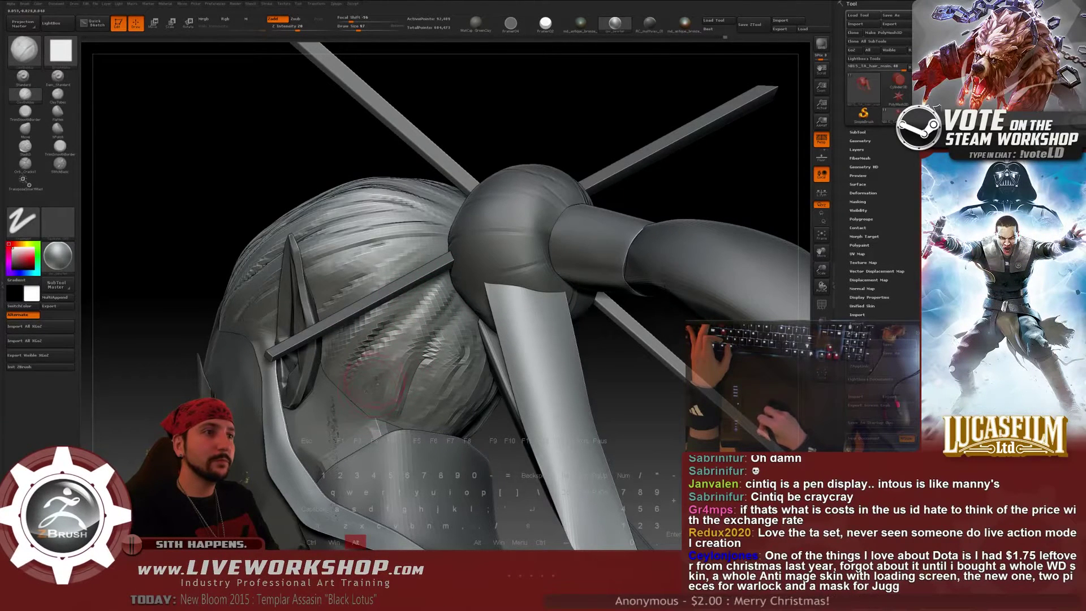
alt+drag(361, 391, 376, 396)
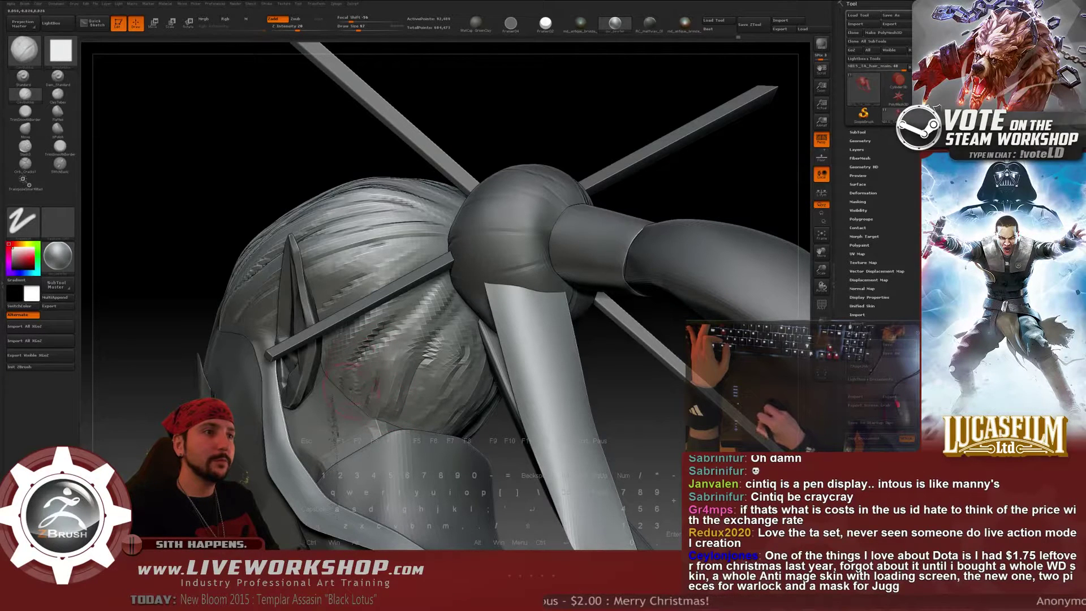
drag(375, 371, 356, 396)
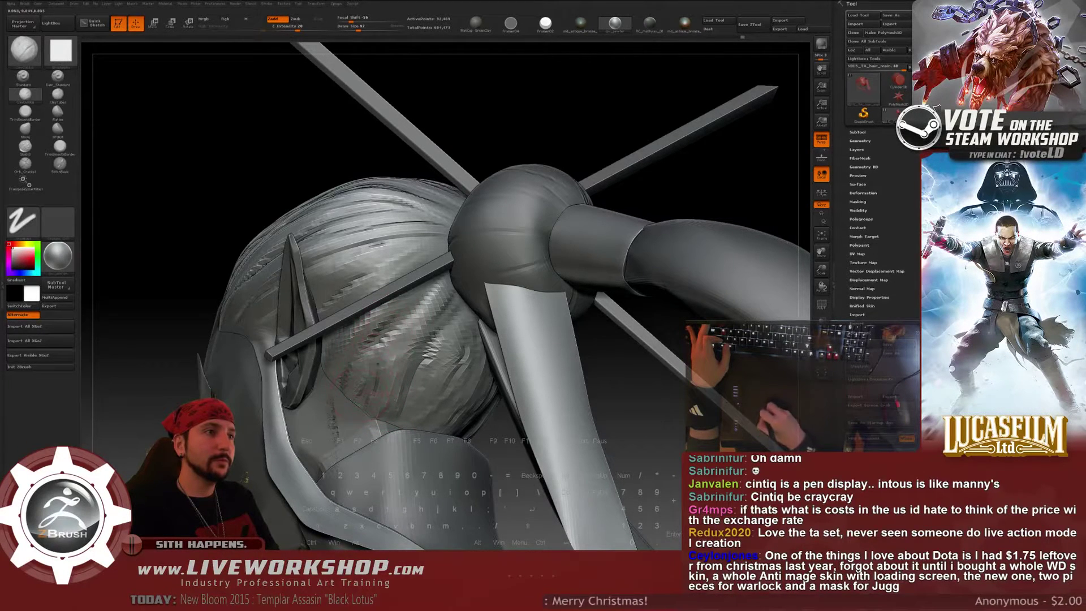
mouse_move(625, 342)
mouse_down()
mouse_move(545, 371)
mouse_move(352, 373)
mouse_move(350, 393)
mouse_up()
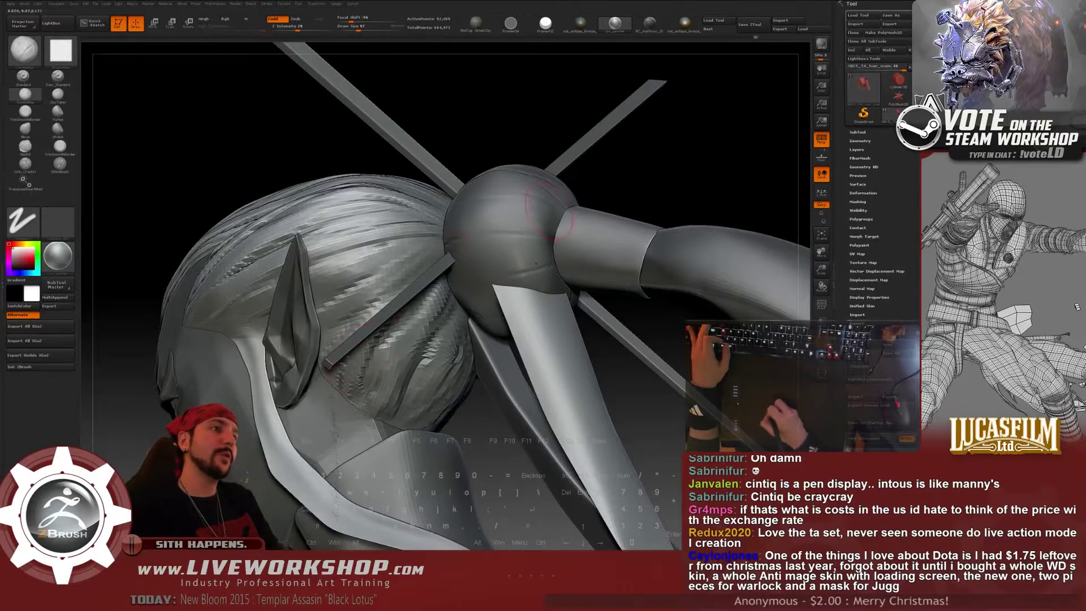
Define the strands directly behind the ear and blend them into the hair gathered below the bun
mouse_move(676, 146)
mouse_down()
mouse_move(599, 164)
mouse_move(355, 362)
mouse_up()
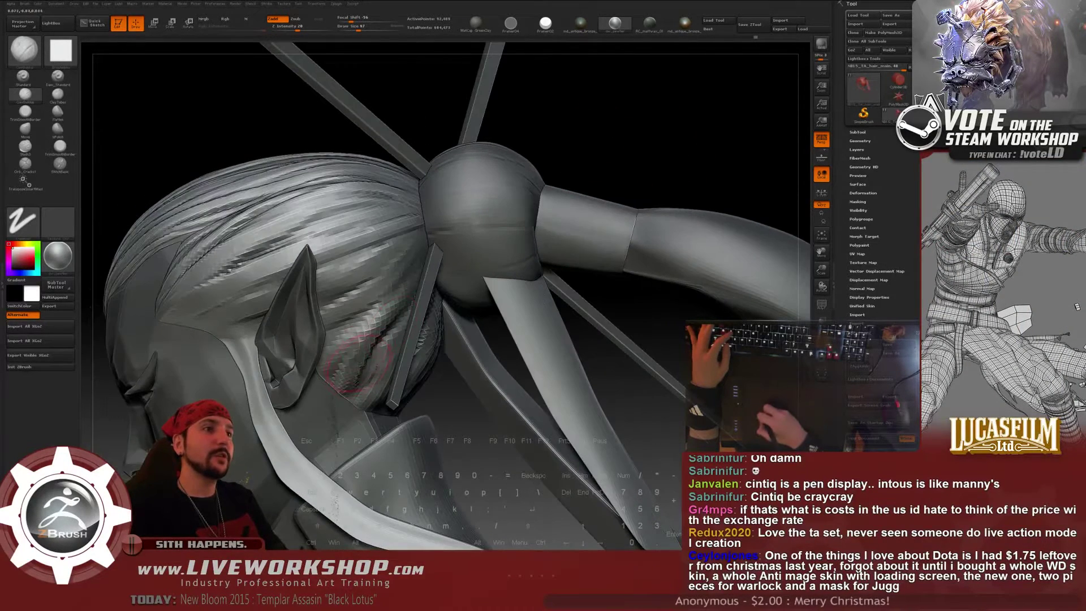
drag(633, 125, 359, 357)
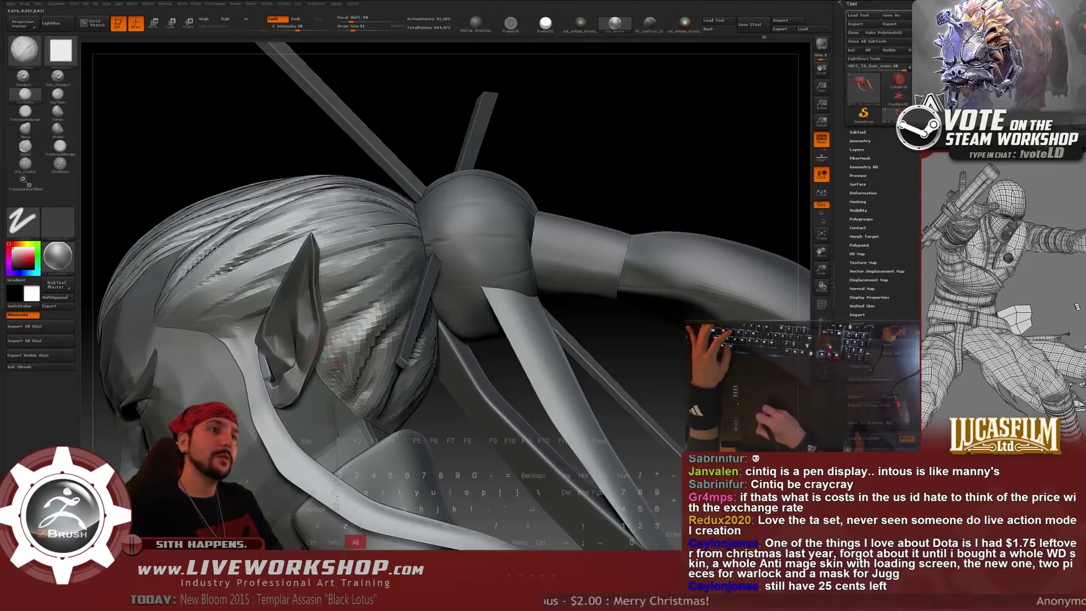
drag(625, 169, 407, 324)
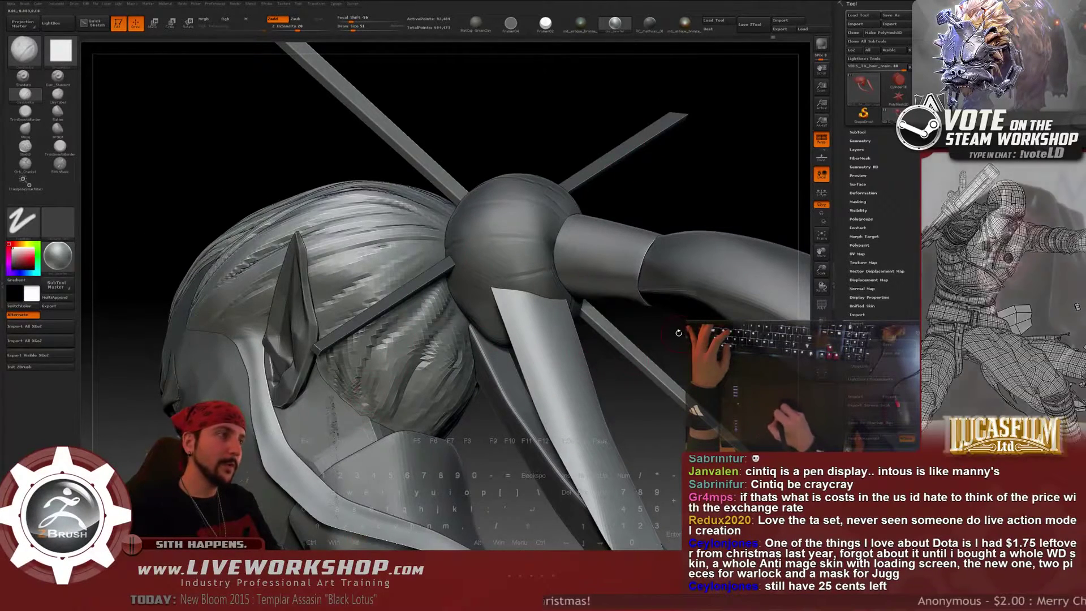
drag(667, 152, 414, 414)
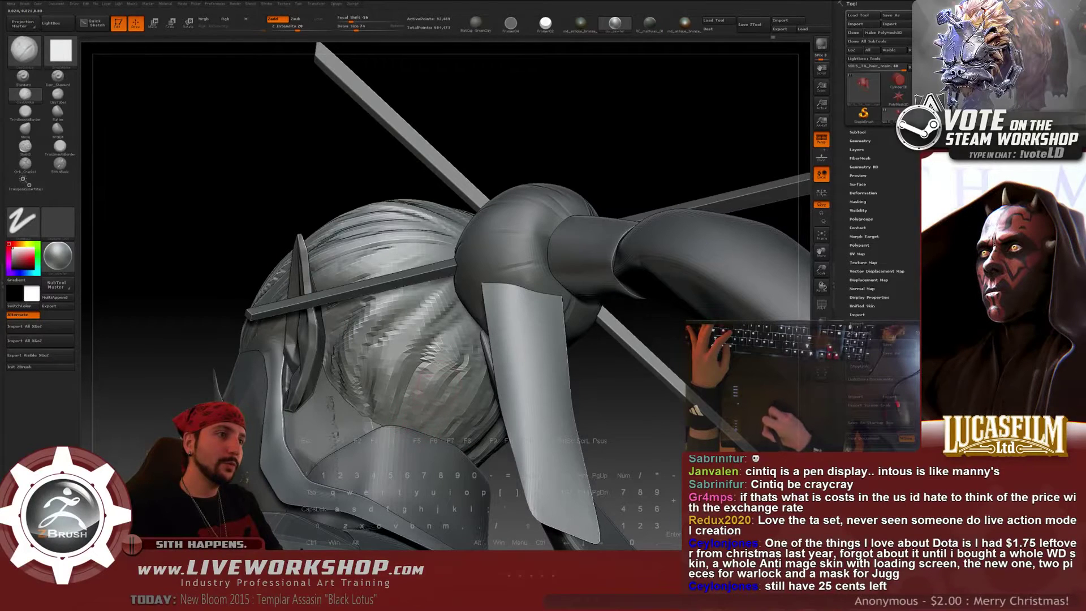
mouse_move(438, 356)
mouse_down()
mouse_move(459, 393)
mouse_move(449, 373)
mouse_move(404, 390)
mouse_move(424, 359)
mouse_move(374, 328)
mouse_up()
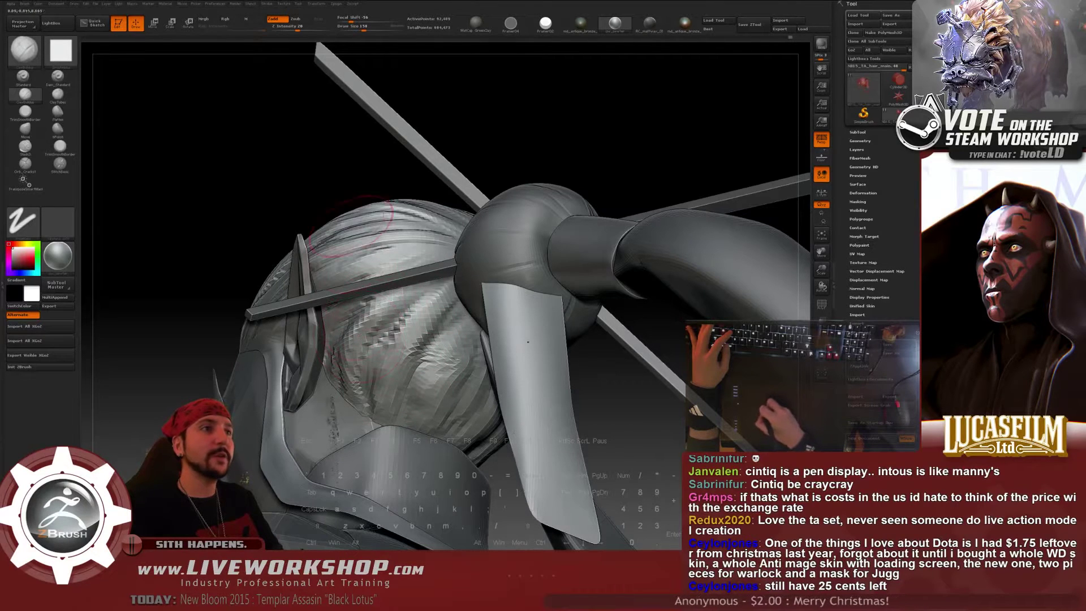
Sculpt strands between the ear and the bun, and resize the brush to detail the side hair at the temple
drag(317, 156, 436, 186)
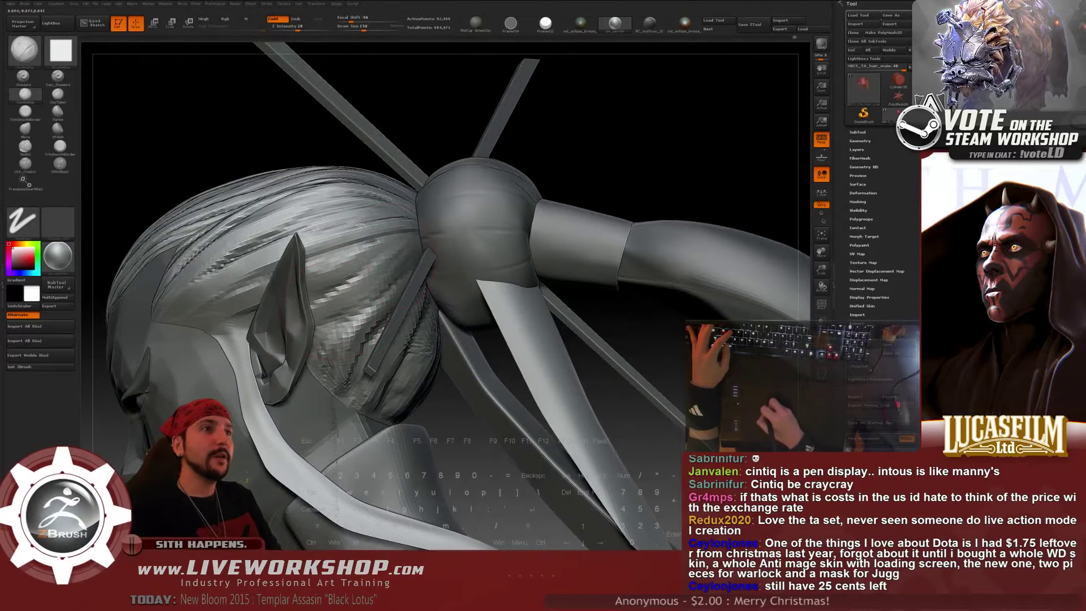
drag(391, 288, 333, 324)
mouse_move(639, 164)
alt+mouse_down()
mouse_move(623, 89)
mouse_move(661, 112)
mouse_move(682, 144)
mouse_move(628, 243)
mouse_move(618, 285)
mouse_move(622, 238)
mouse_move(669, 237)
mouse_move(642, 142)
alt+mouse_up()
key(s)
drag(275, 297, 218, 260)
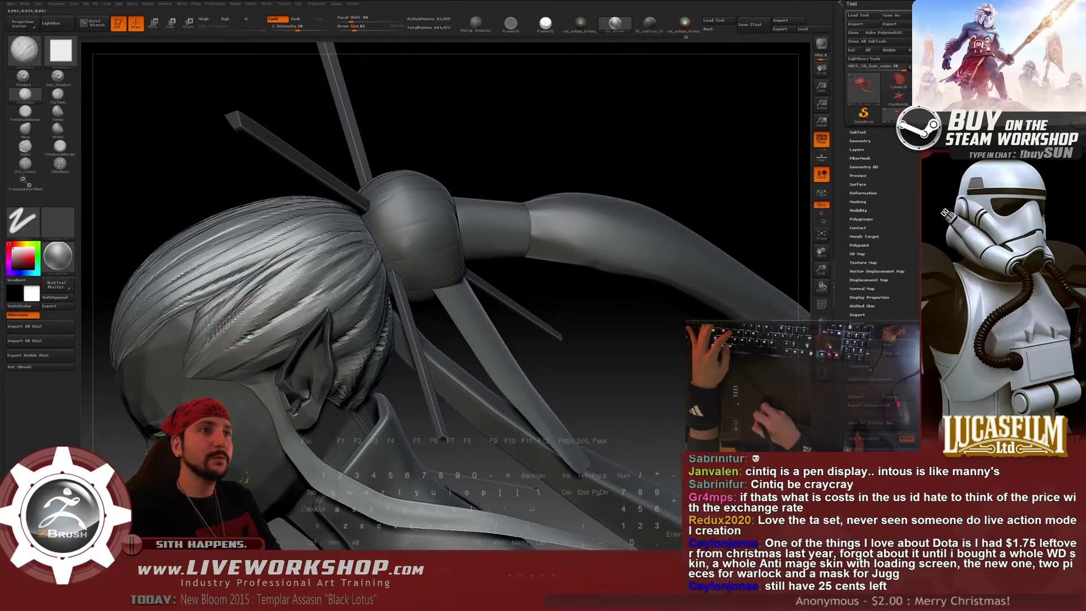
Carve narrow grooves with a smaller brush into the upper side hair, close to where it meets the bun
alt+drag(497, 136, 453, 102)
mouse_move(429, 153)
mouse_down()
mouse_move(540, 164)
mouse_move(569, 219)
mouse_move(578, 210)
mouse_move(577, 250)
mouse_move(516, 281)
mouse_move(554, 310)
mouse_move(545, 284)
mouse_move(560, 345)
mouse_move(601, 220)
mouse_move(672, 195)
mouse_move(683, 164)
mouse_move(675, 183)
mouse_up()
key(bracketleft)
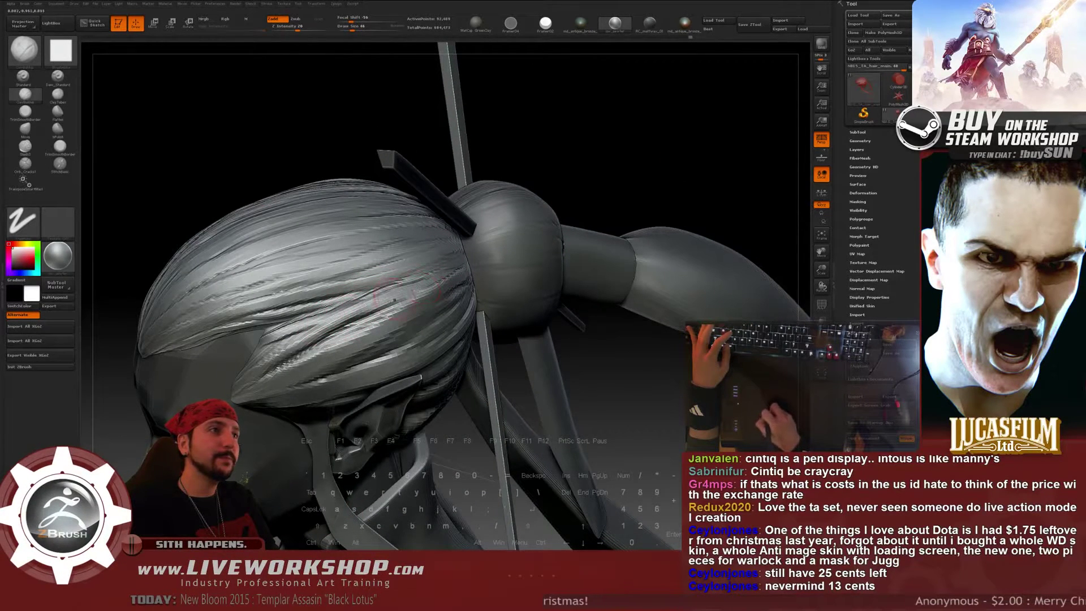
key(alt)
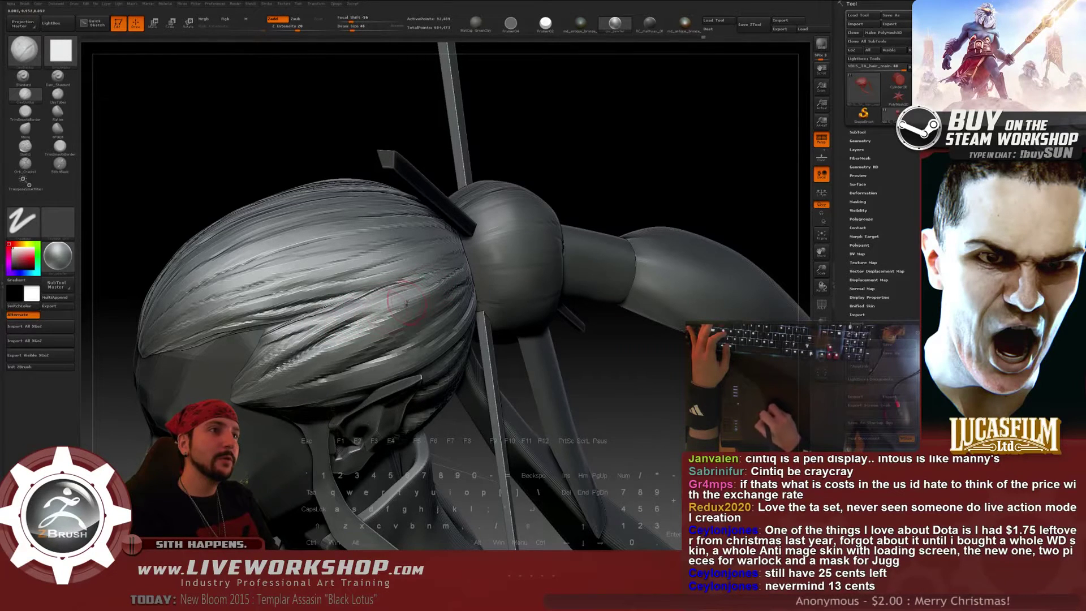
Refine the middle strands of the side hair above the ear, adjusting the brush size
mouse_move(604, 185)
mouse_down()
mouse_move(613, 121)
mouse_move(627, 219)
mouse_move(643, 211)
mouse_move(703, 238)
mouse_up()
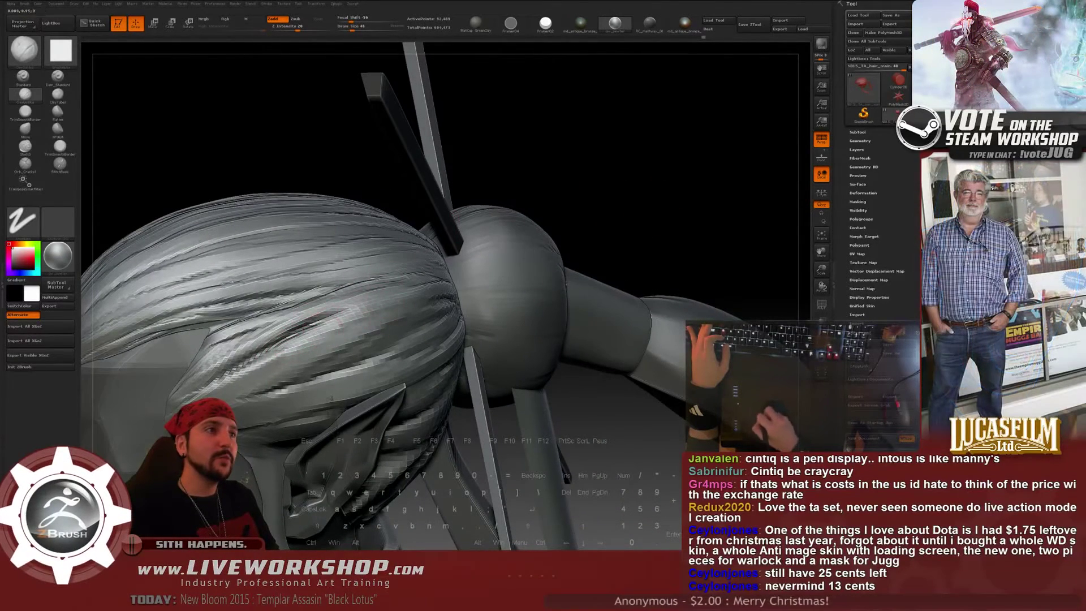
right_drag(321, 338, 265, 342)
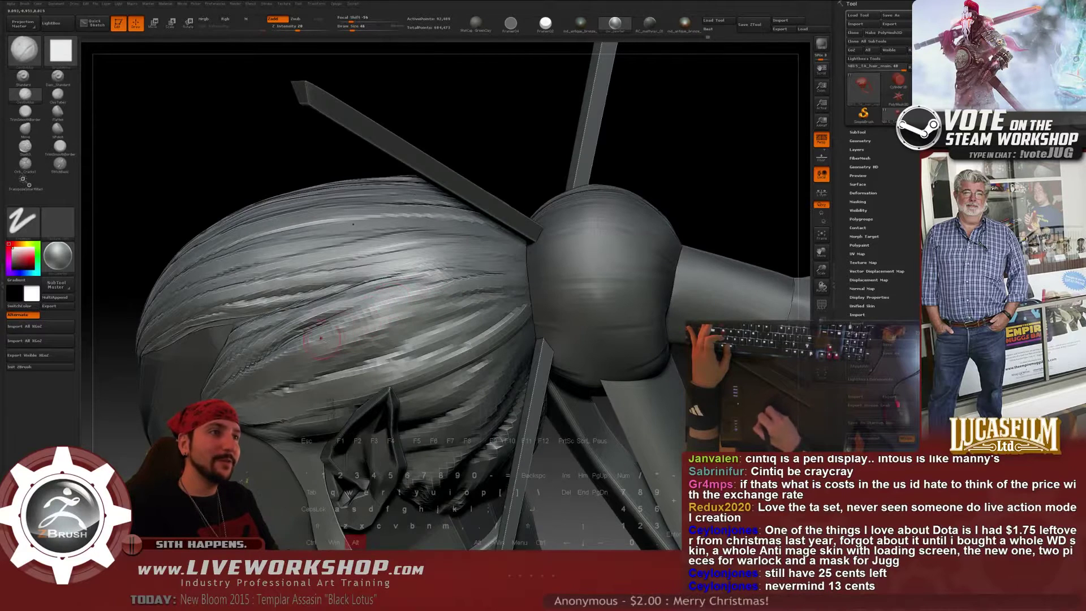
key(s)
drag(347, 329, 369, 327)
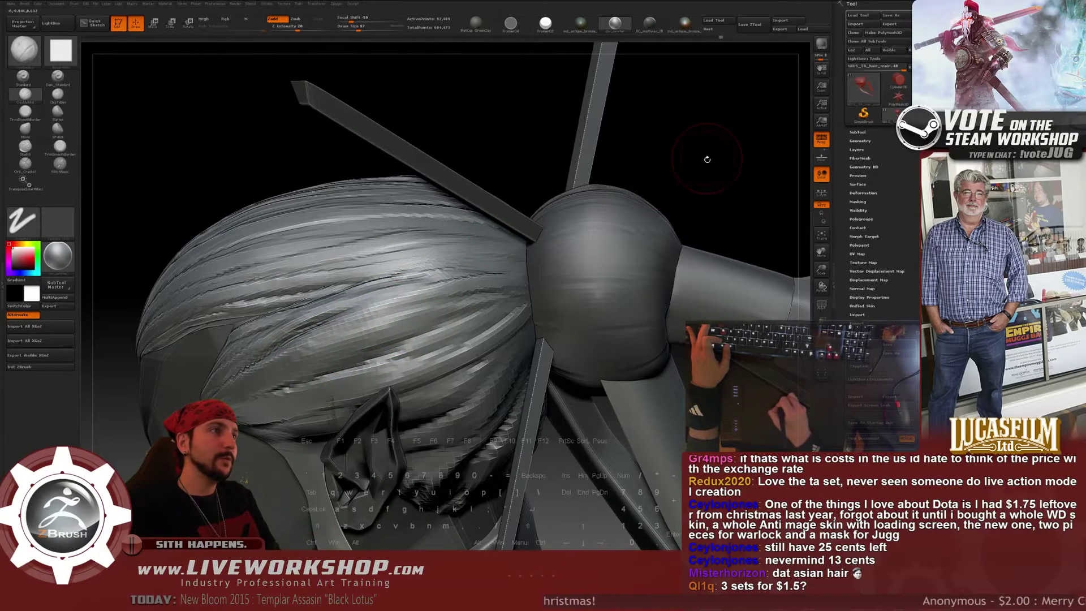
Detail the top hair strands where they converge at the bun around the hair stick, reducing the brush size
right_drag(310, 348, 458, 240)
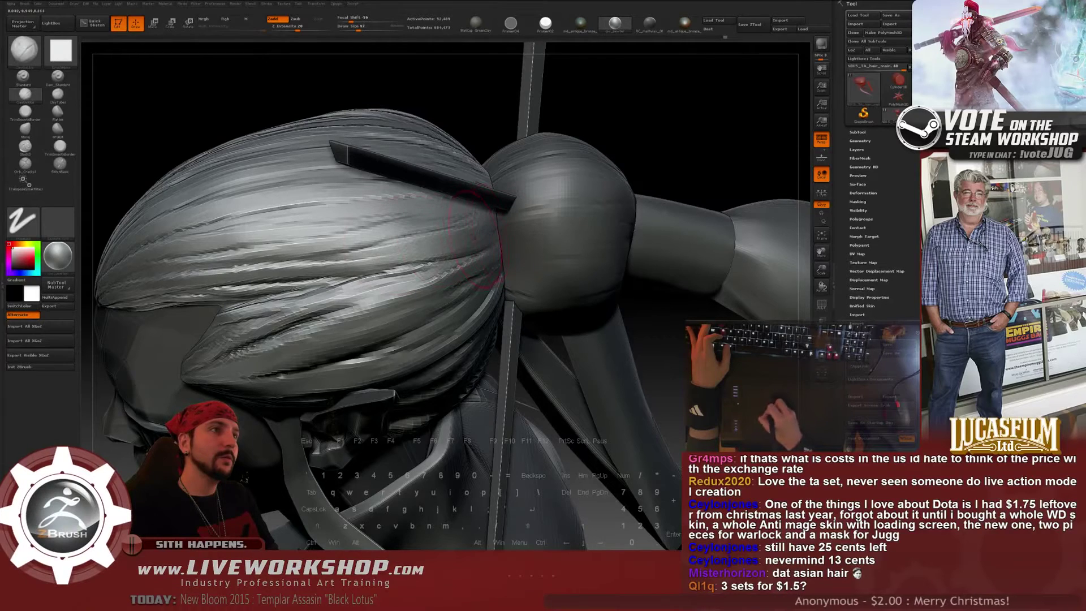
right_drag(351, 252, 333, 218)
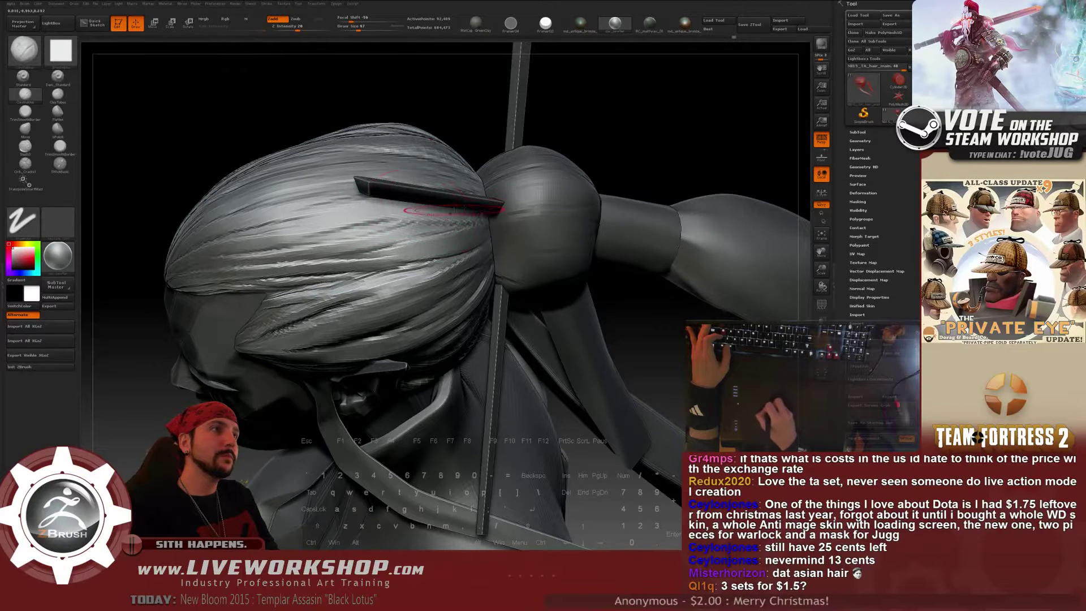
mouse_move(698, 152)
alt+mouse_down()
mouse_move(678, 138)
mouse_move(640, 168)
mouse_move(647, 189)
mouse_move(546, 151)
alt+mouse_up()
drag(658, 106, 667, 133)
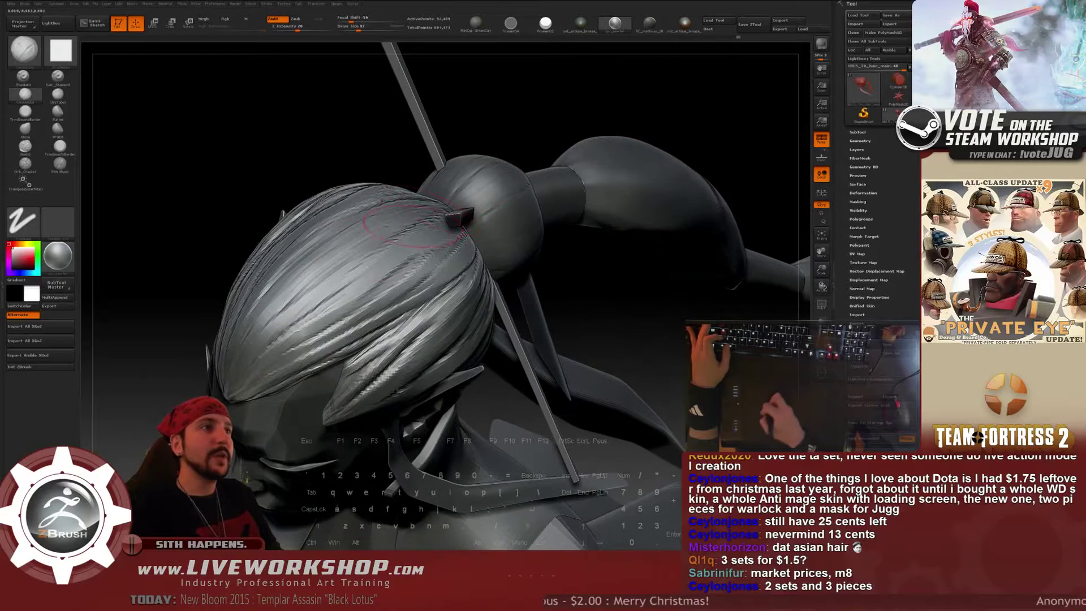
key([)
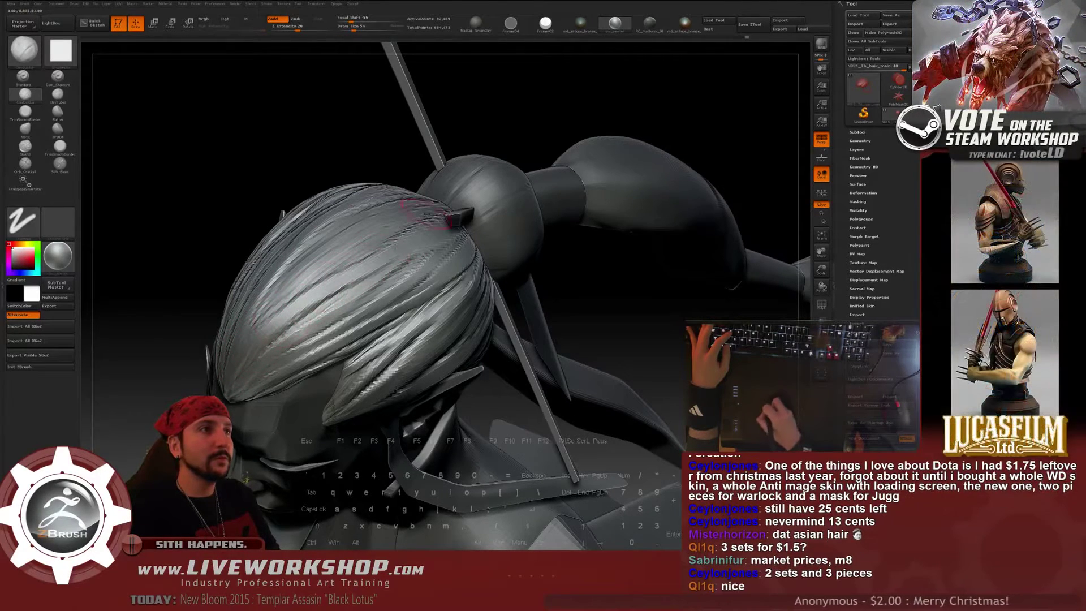
Refine the hair strands across the crown beside the hair stick, varying the brush size between broad and fine strokes
mouse_move(503, 142)
mouse_down()
mouse_move(520, 180)
mouse_move(355, 365)
mouse_up()
key([)
key([)
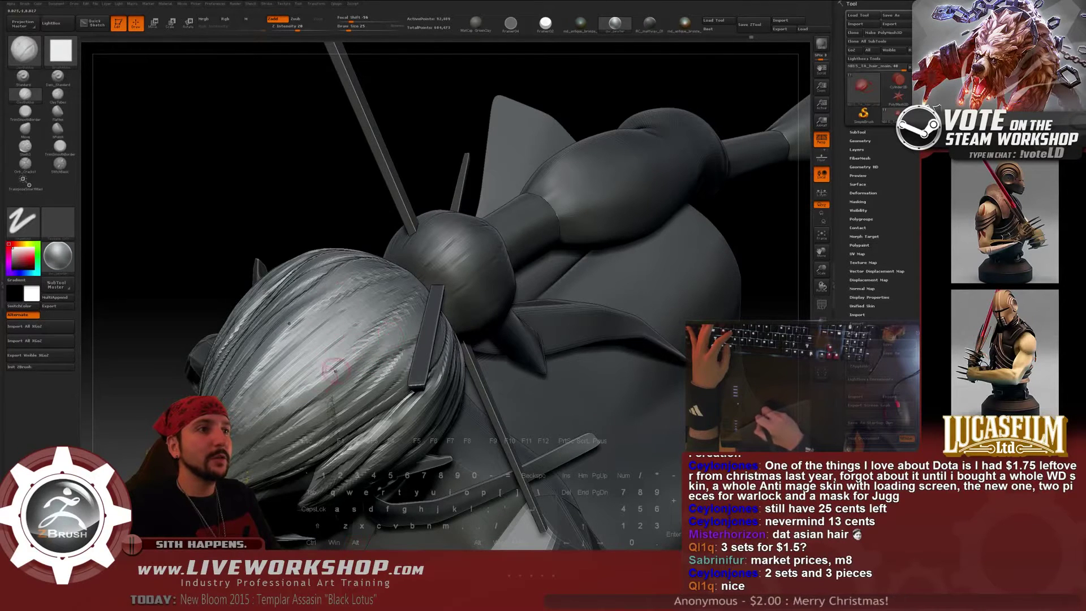
key(])
key(])
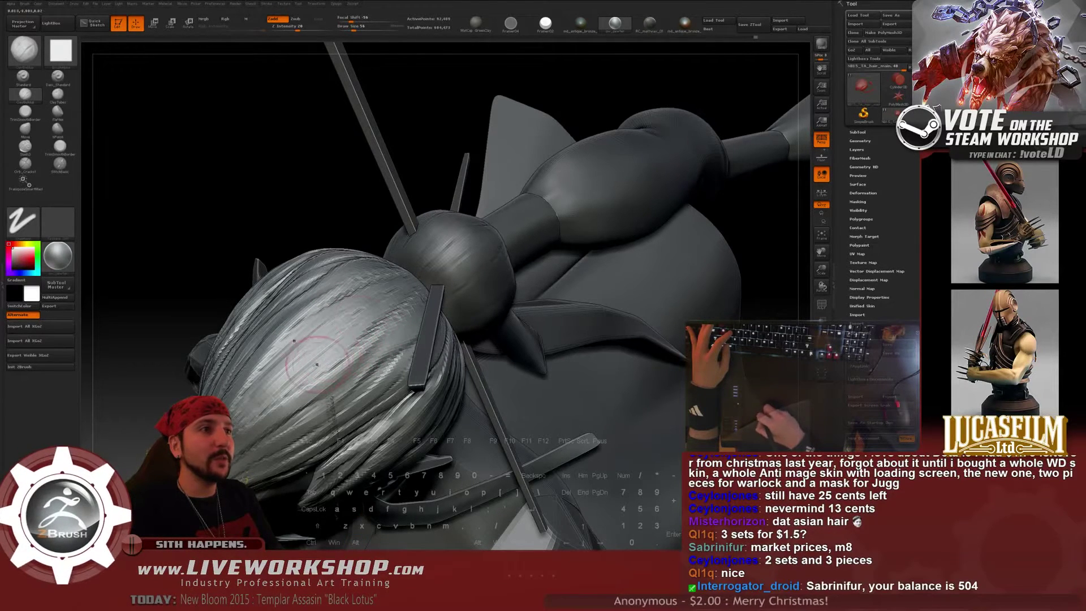
key([)
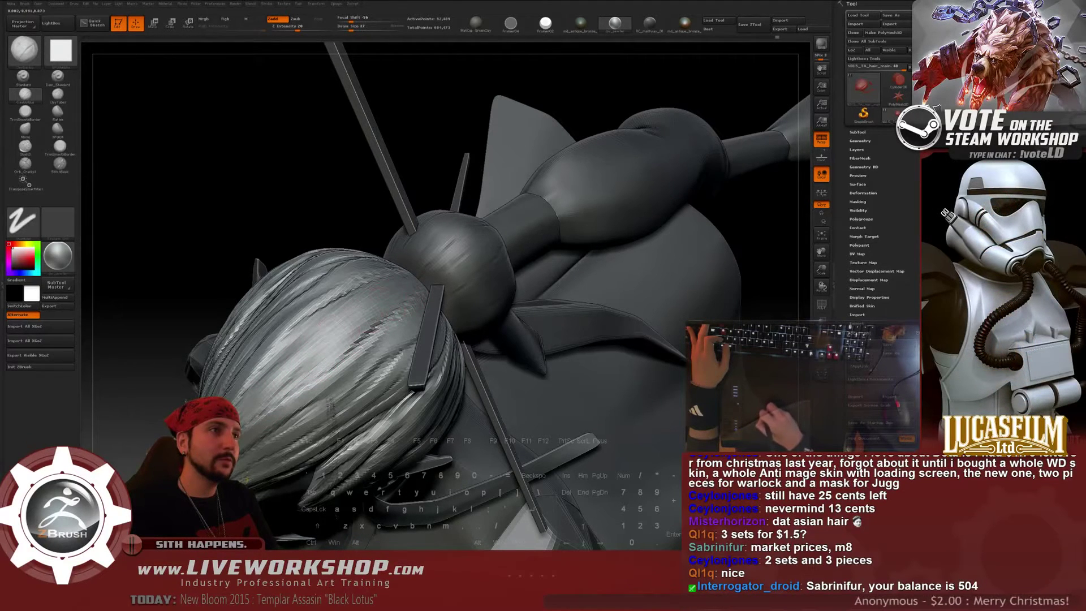
key(bracketleft)
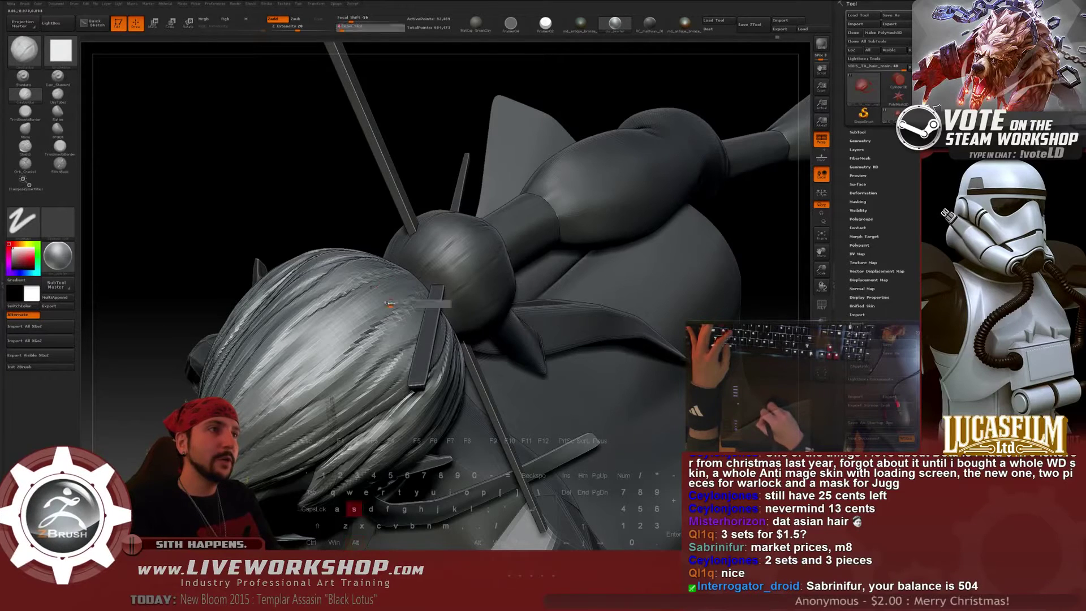
key(bracketleft)
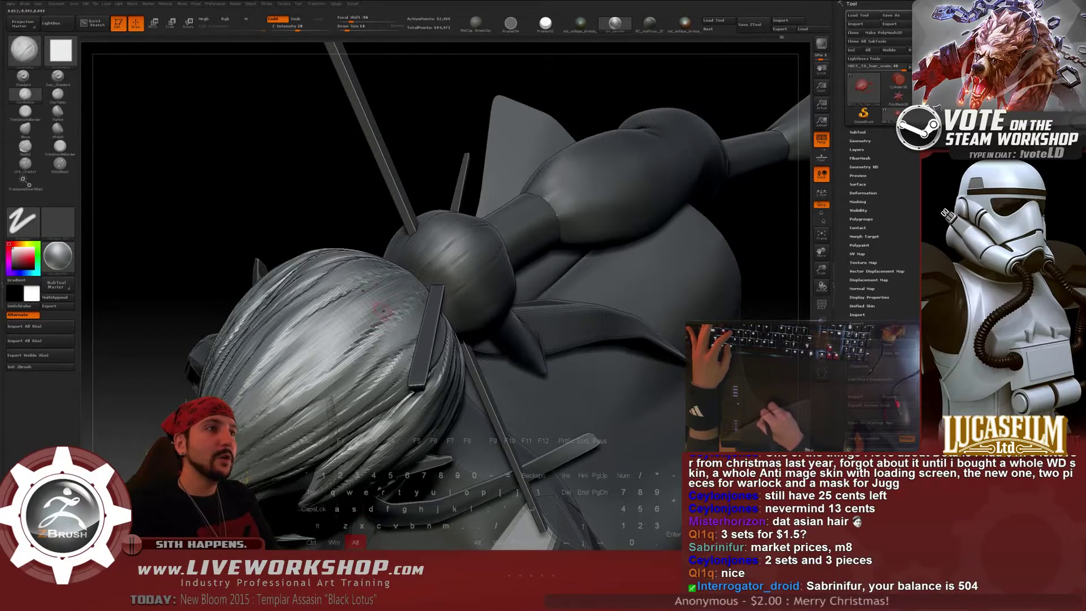
Smooth the crown strands where they meet the bun, and enlarge the brush to rework the top hair
drag(309, 205, 328, 161)
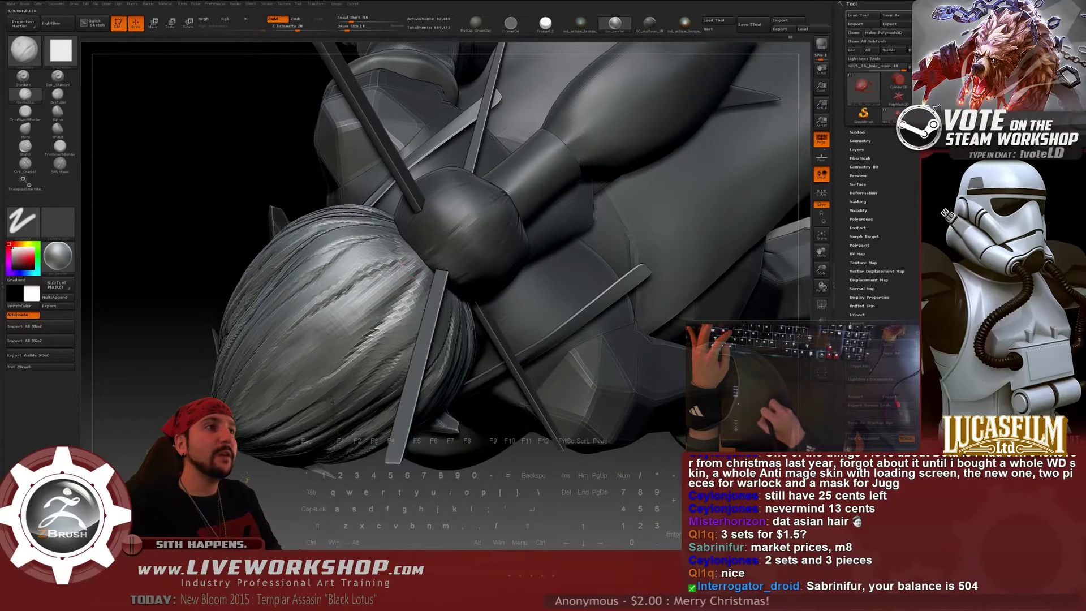
shift+drag(405, 274, 418, 281)
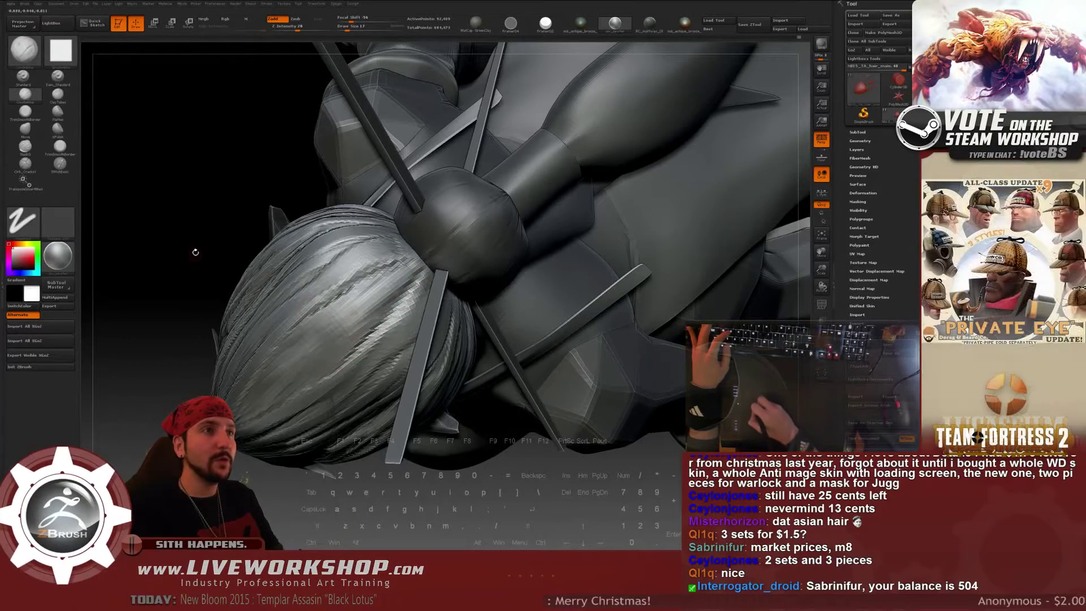
drag(194, 242, 317, 328)
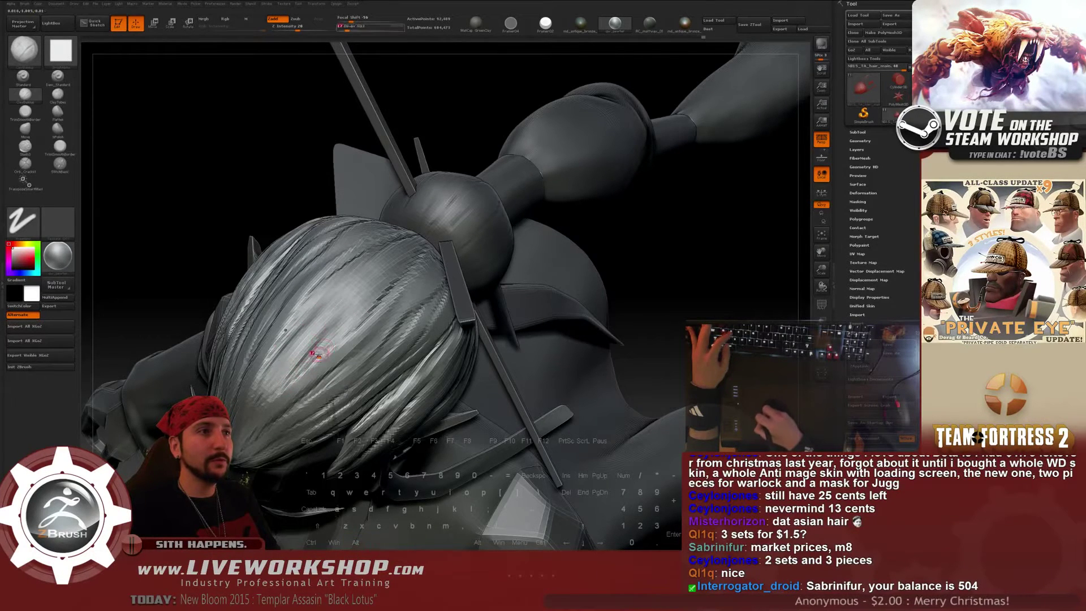
key(s)
drag(318, 349, 333, 337)
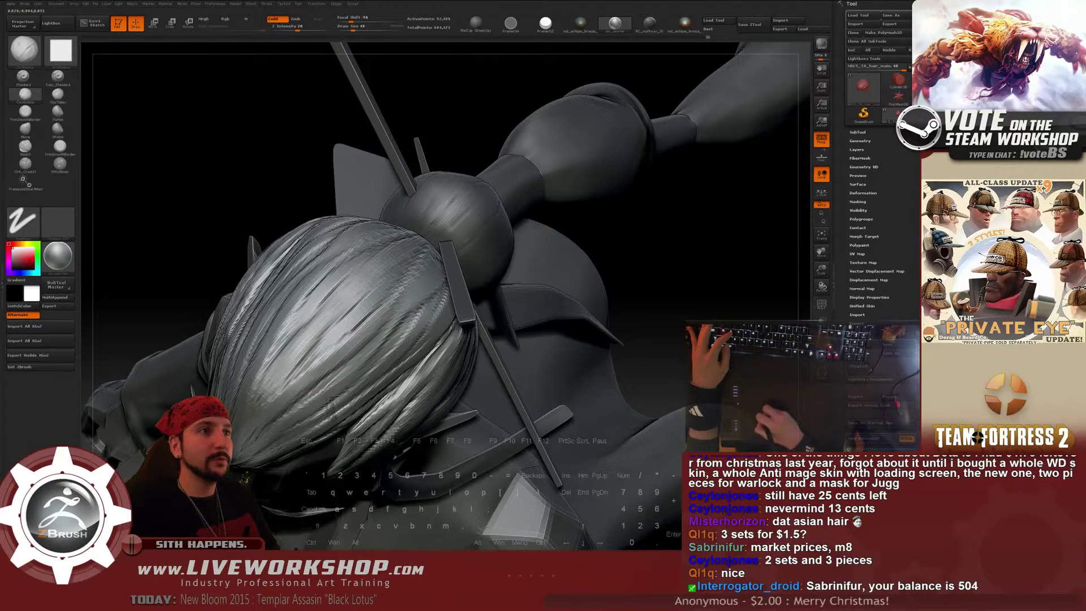
Refine the strands sweeping back from the forehead hairline toward the bun
mouse_move(710, 223)
alt+mouse_down()
mouse_move(671, 252)
mouse_move(685, 272)
mouse_move(678, 170)
mouse_move(693, 194)
mouse_move(678, 164)
mouse_move(309, 309)
alt+mouse_up()
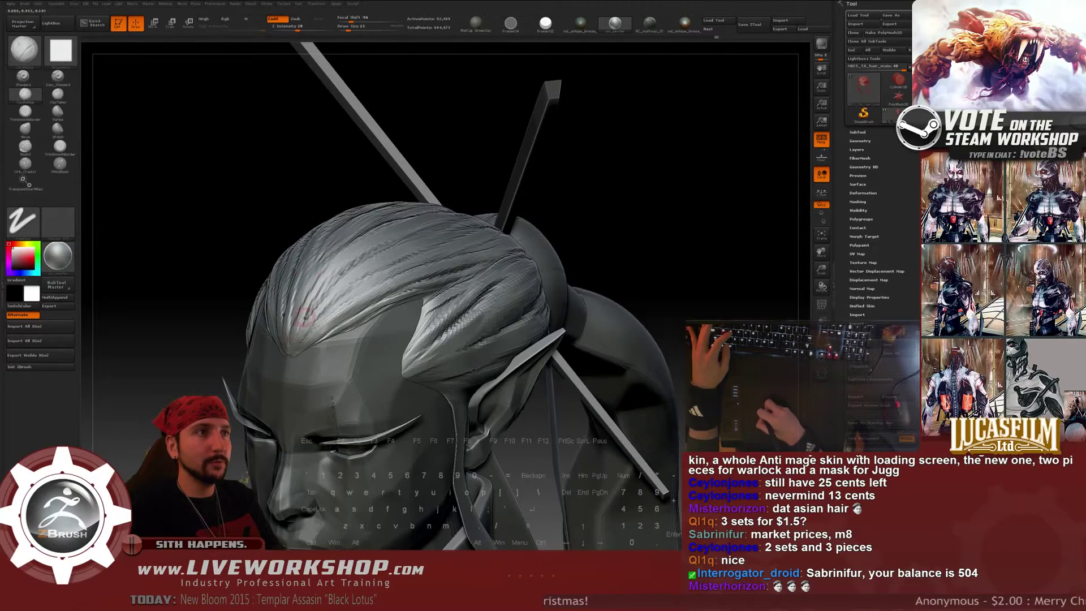
drag(324, 211, 308, 291)
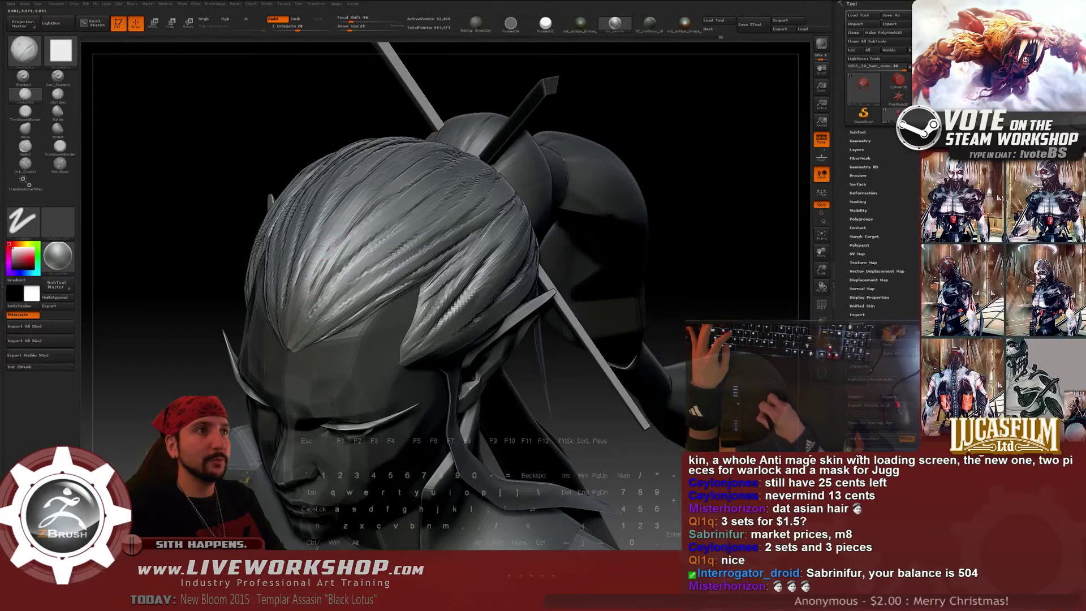
drag(243, 271, 276, 213)
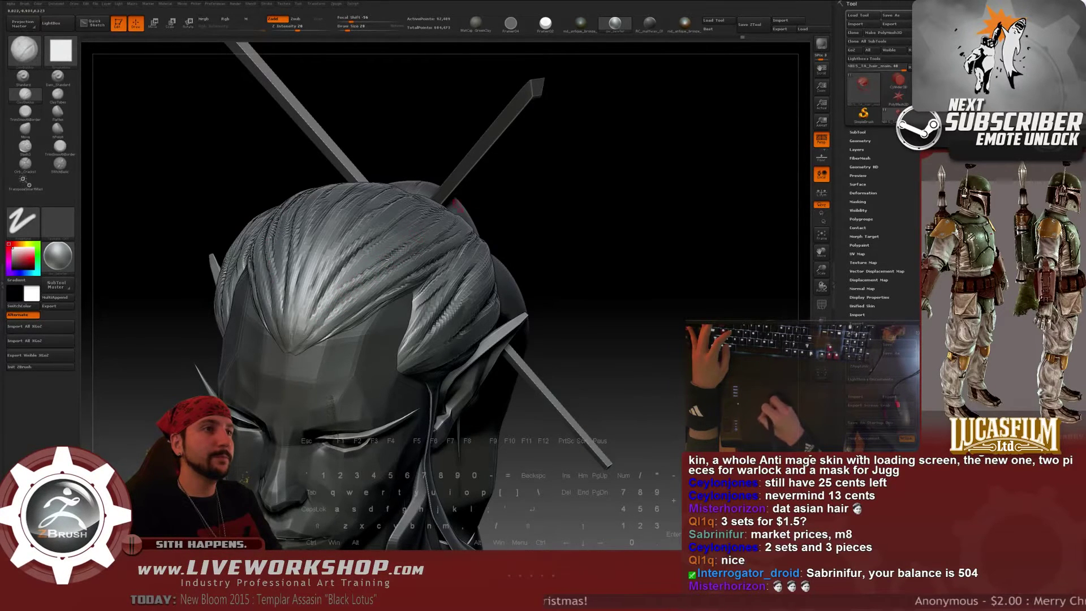
Make NB15_TA_Z_1b the active subtool and save the tool as NB15_TA_Z_1bb.ztl in the Hotkeys folder
mouse_move(616, 260)
alt+mouse_down()
mouse_move(623, 204)
mouse_move(623, 234)
mouse_move(664, 259)
mouse_move(635, 250)
mouse_move(643, 276)
mouse_move(612, 282)
mouse_move(686, 151)
alt+mouse_up()
alt+click(499, 171)
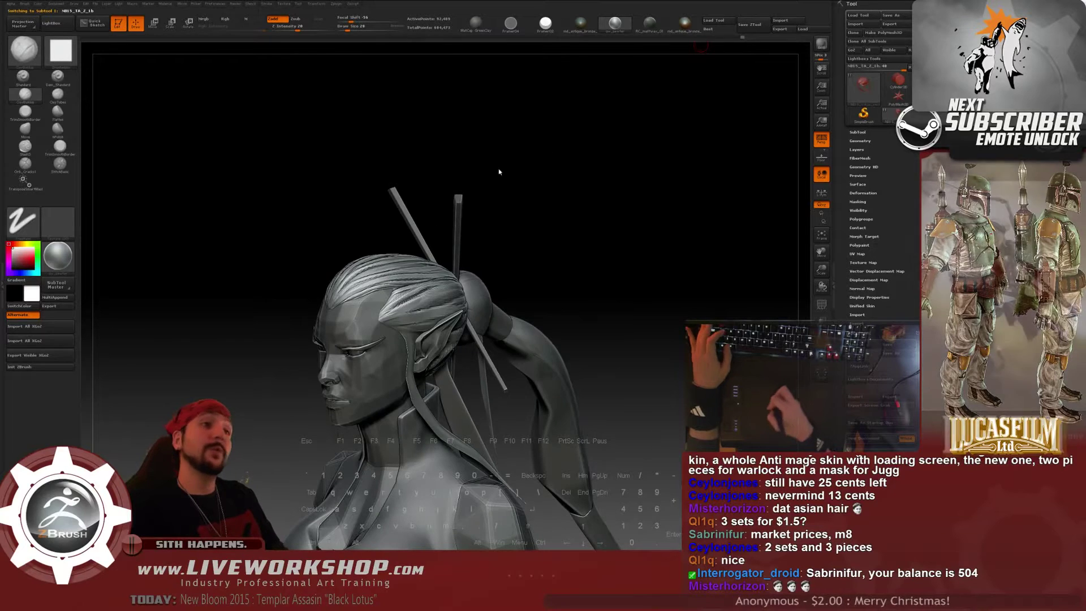
key(ctrl+s)
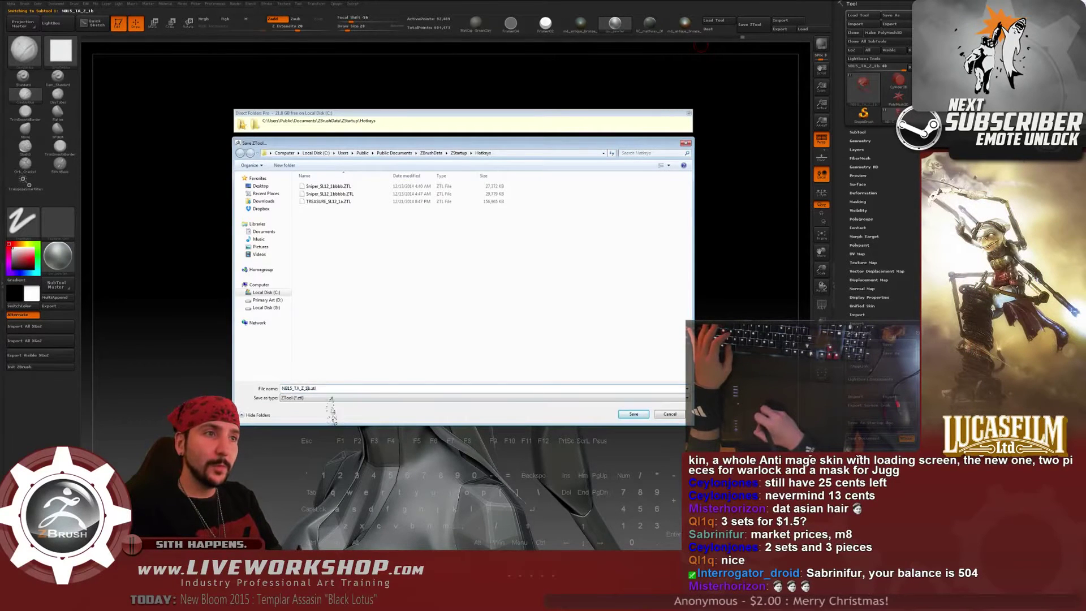
text(b)
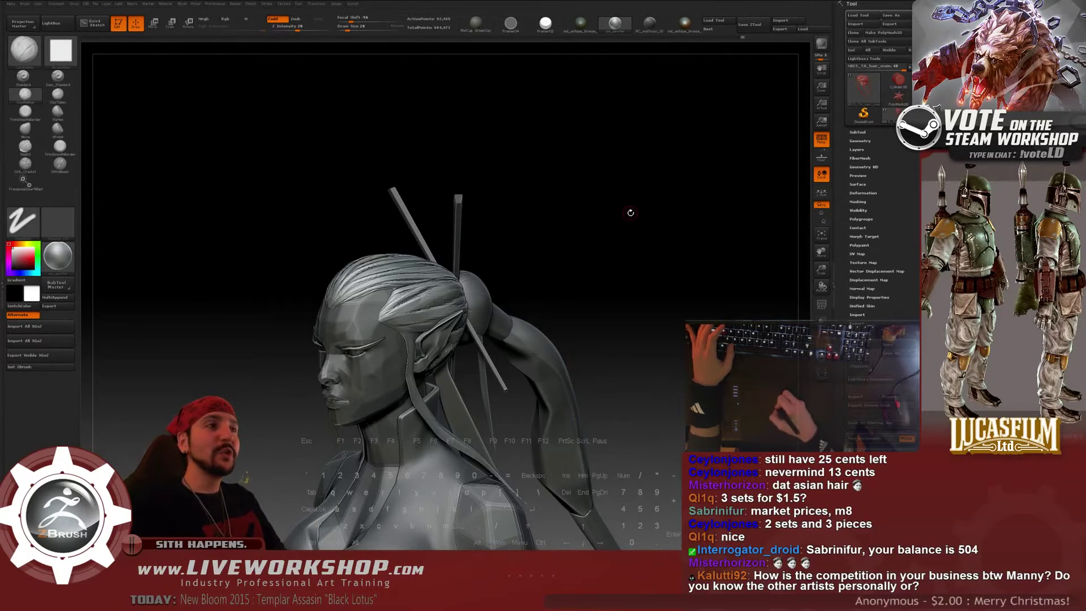
drag(655, 143, 360, 248)
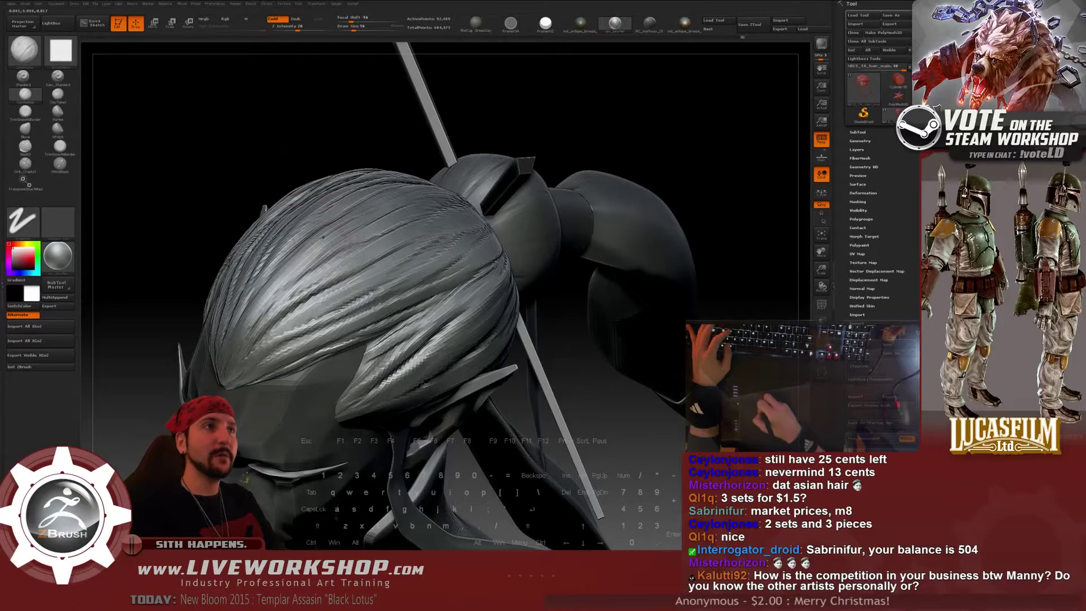
drag(283, 134, 318, 156)
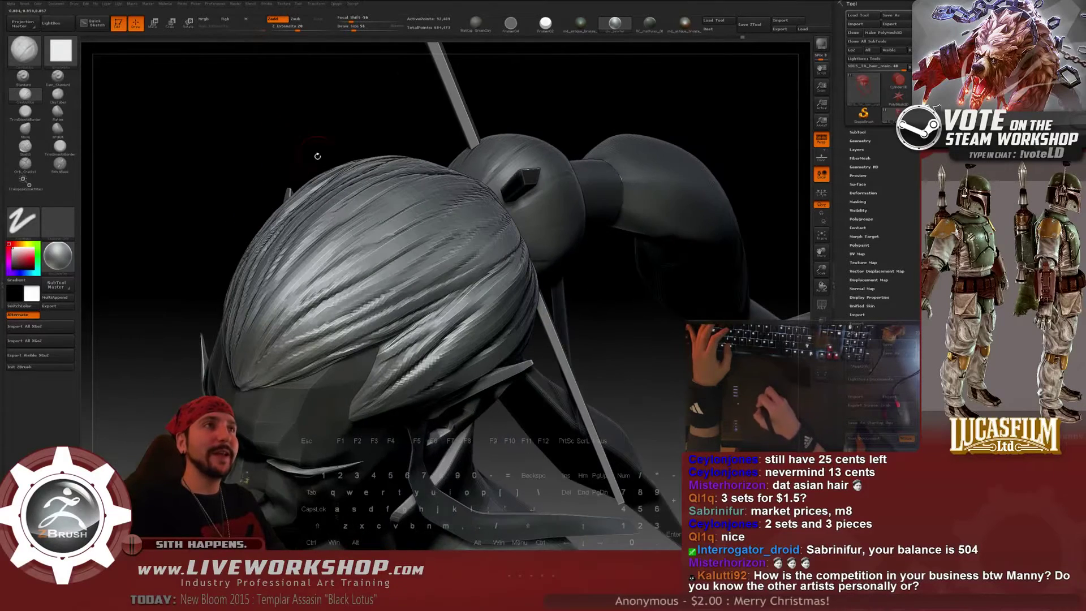
mouse_move(319, 106)
mouse_down()
mouse_move(334, 118)
mouse_move(349, 107)
mouse_move(329, 126)
mouse_up()
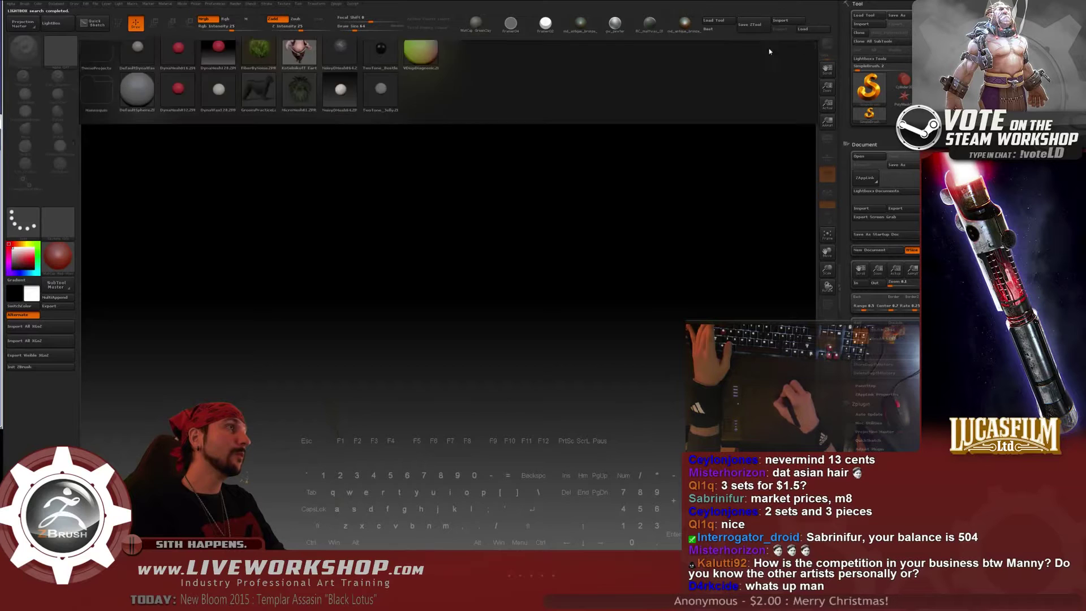
Load the saved tool NB15_TA_Z_1bb.ZTL from the Hotkeys folder
click(718, 21)
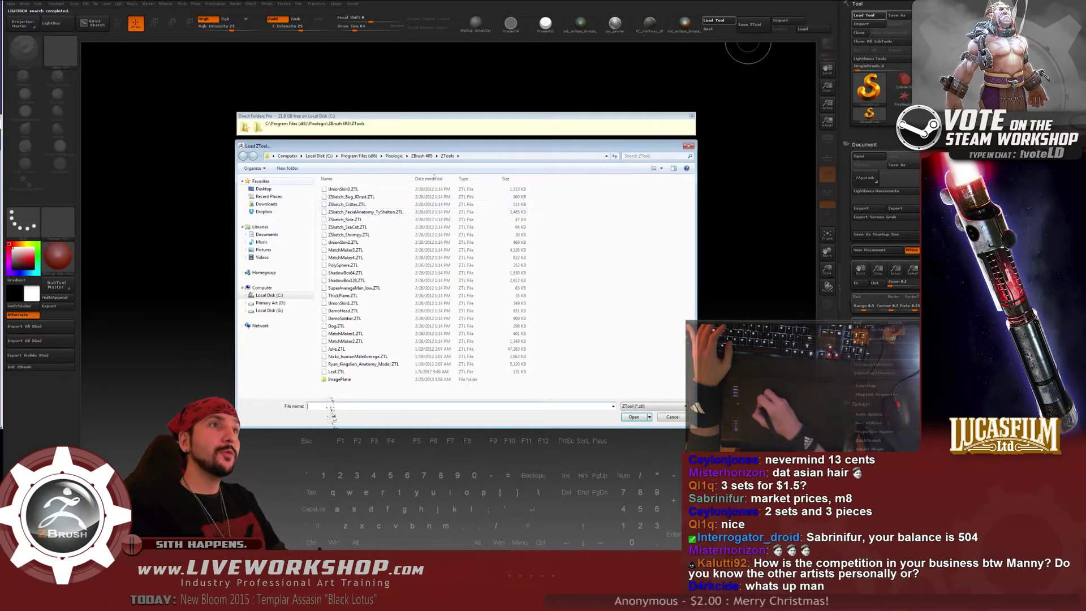
click(269, 197)
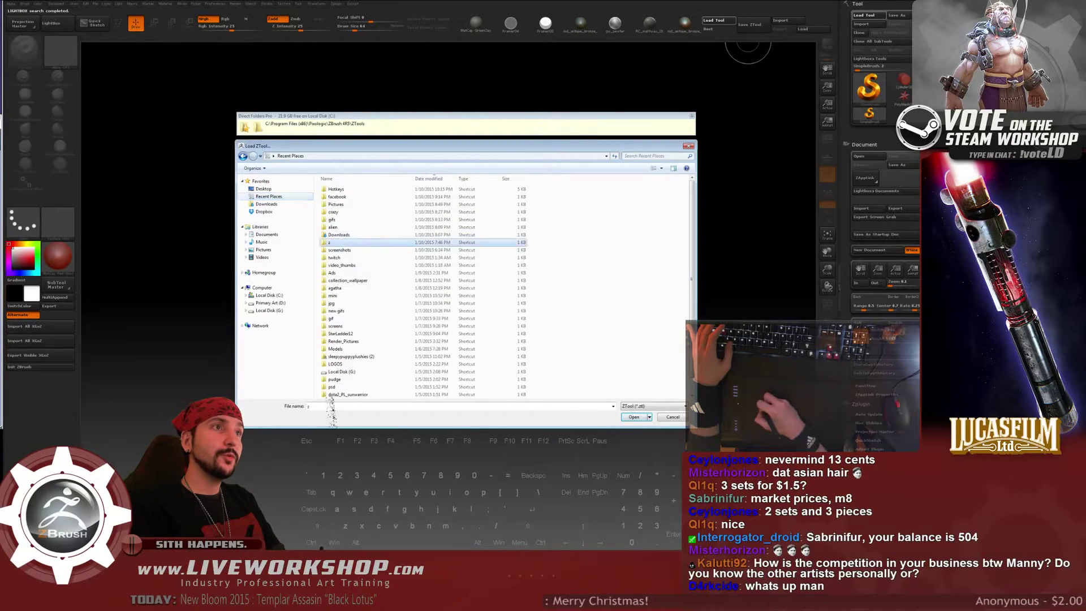
key(Return)
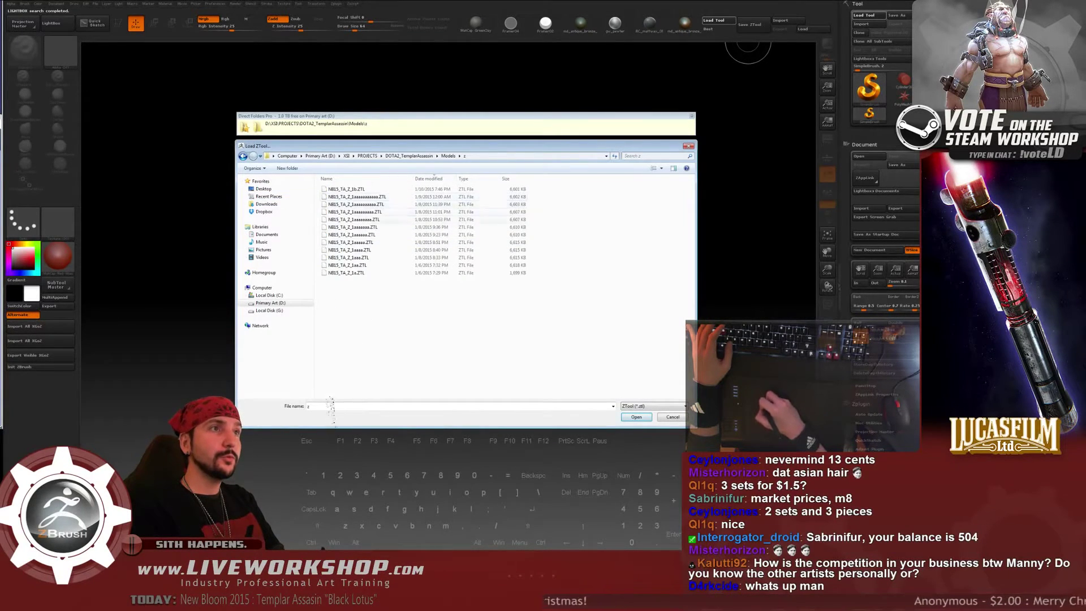
click(269, 196)
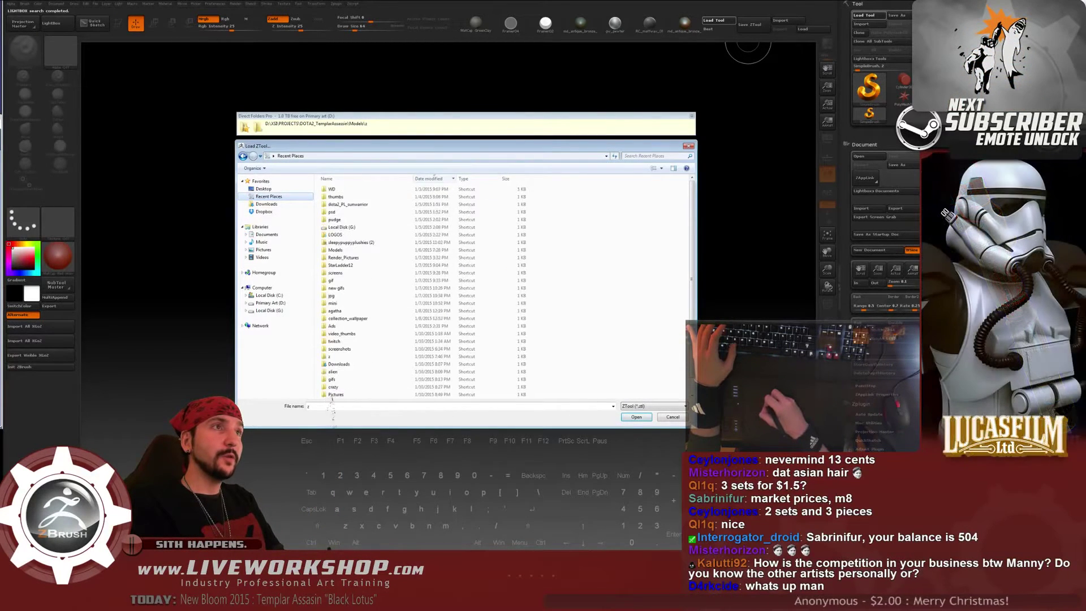
key(Return)
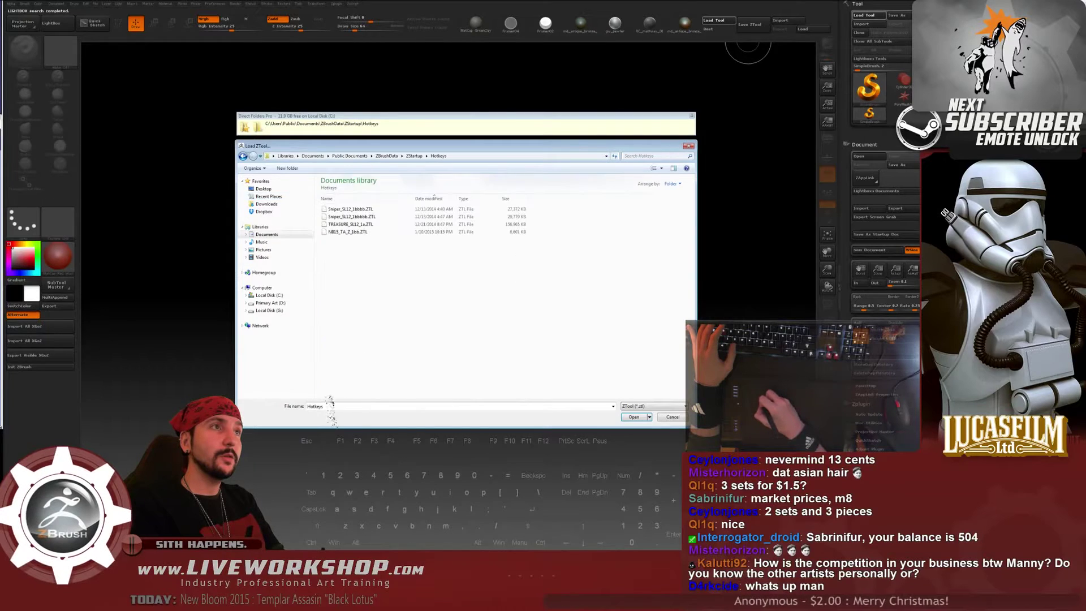
double_click(347, 232)
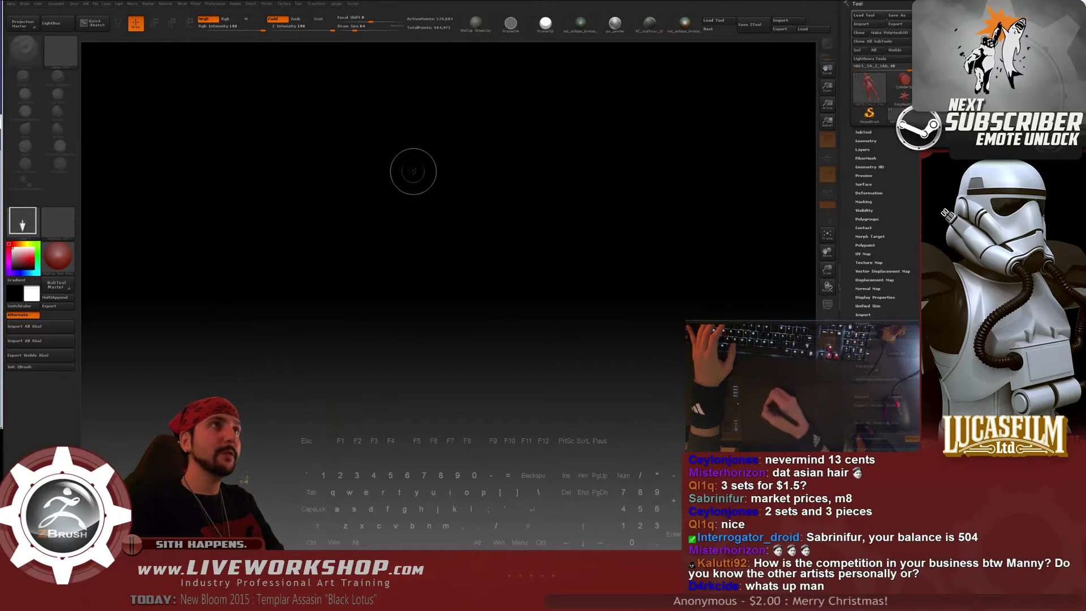
Place the loaded character on the canvas in edit mode and apply the grey sculpting material
shift+drag(427, 415, 431, 474)
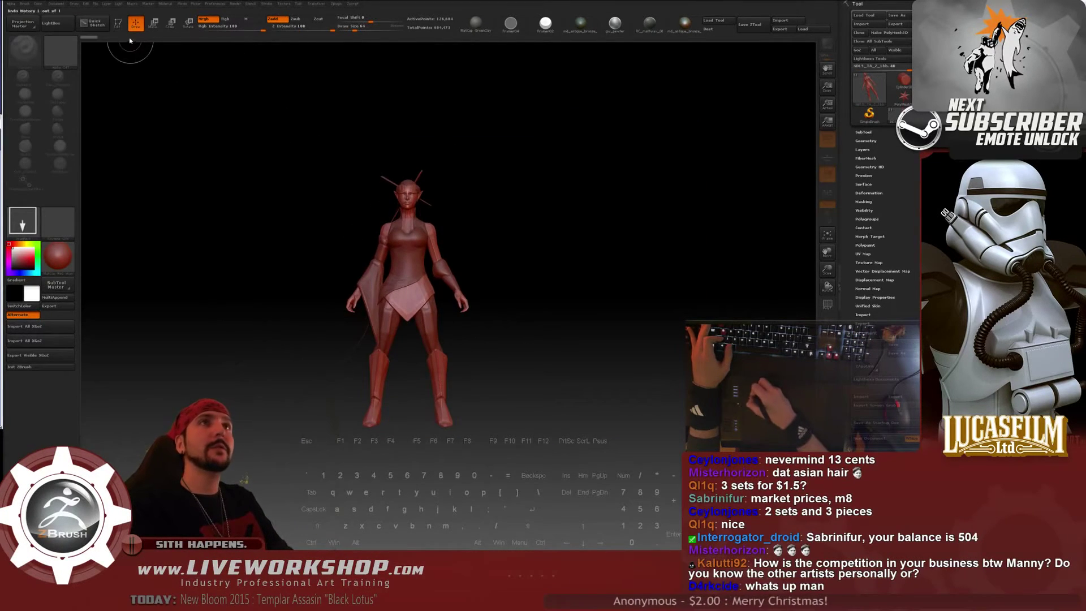
click(610, 30)
alt+drag(561, 184, 532, 220)
alt+drag(593, 204, 613, 283)
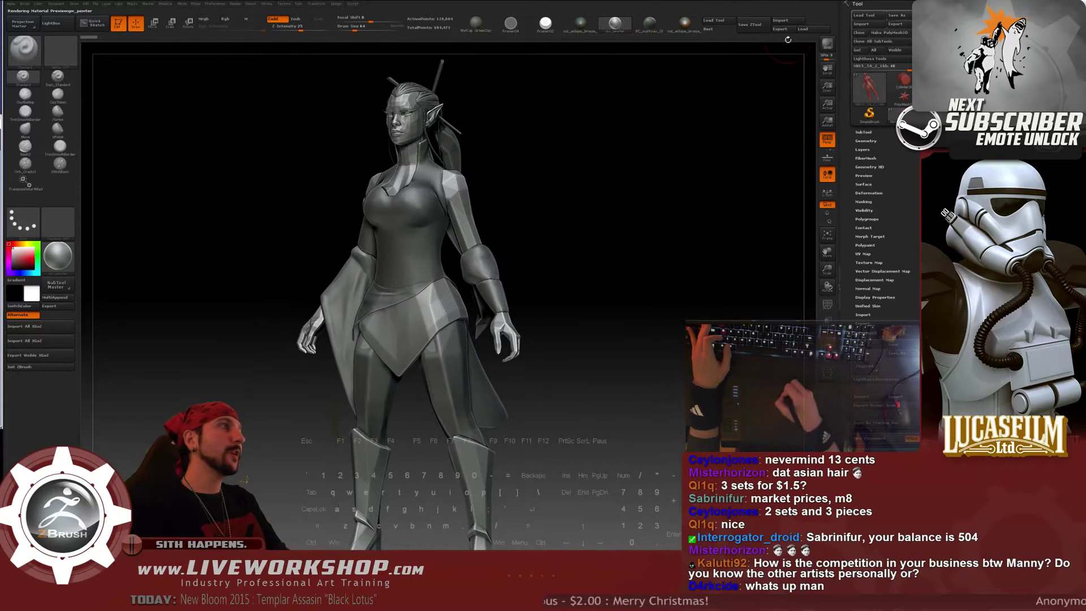
Load the saved hotkeys file and make the main hair the active subtool
click(809, 29)
double_click(343, 224)
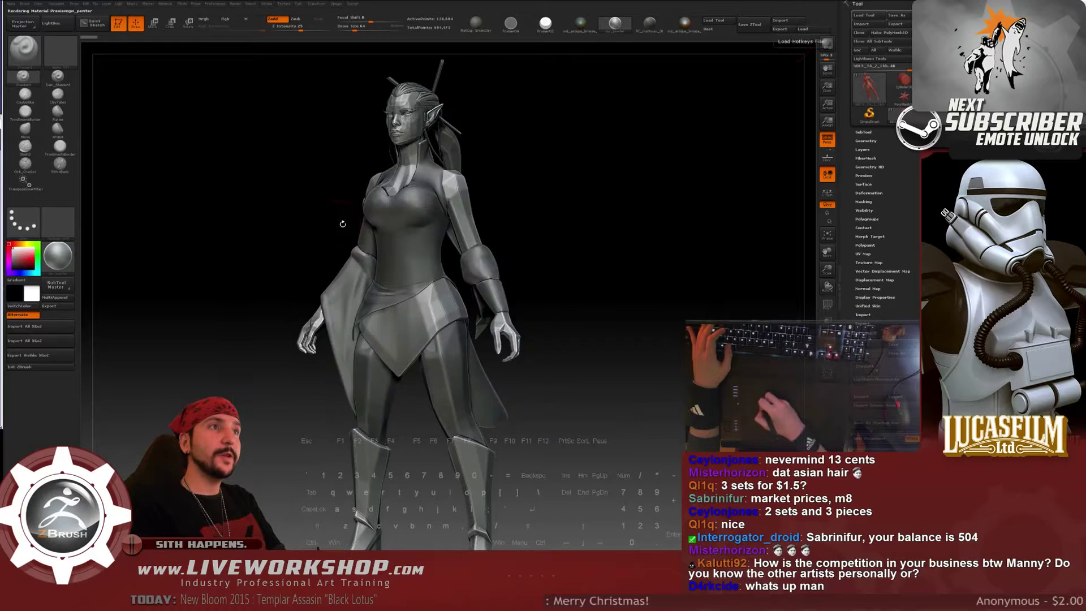
alt+drag(591, 189, 619, 339)
drag(684, 214, 664, 170)
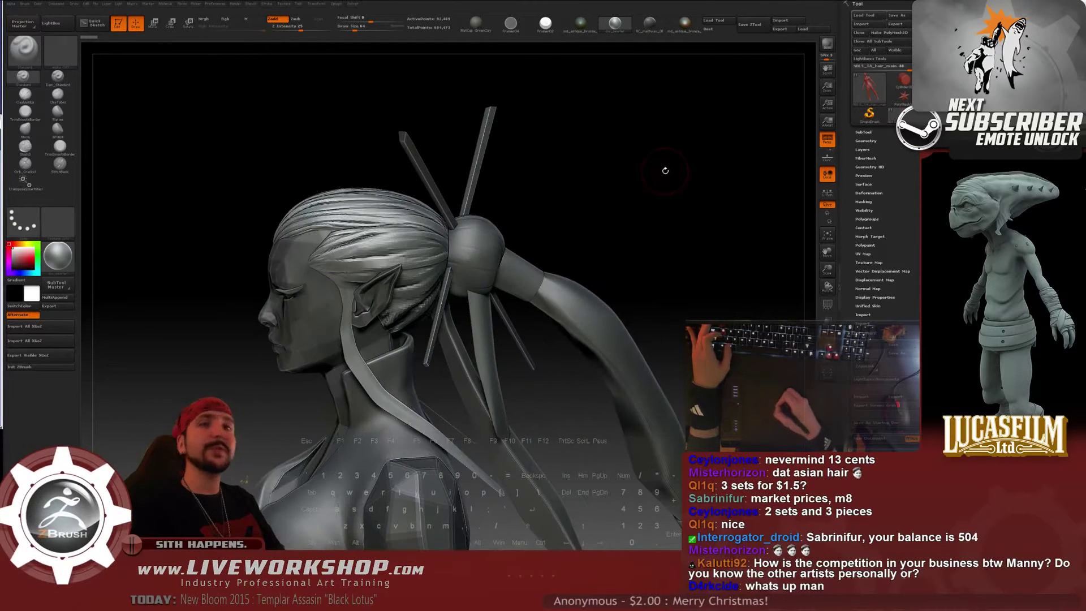
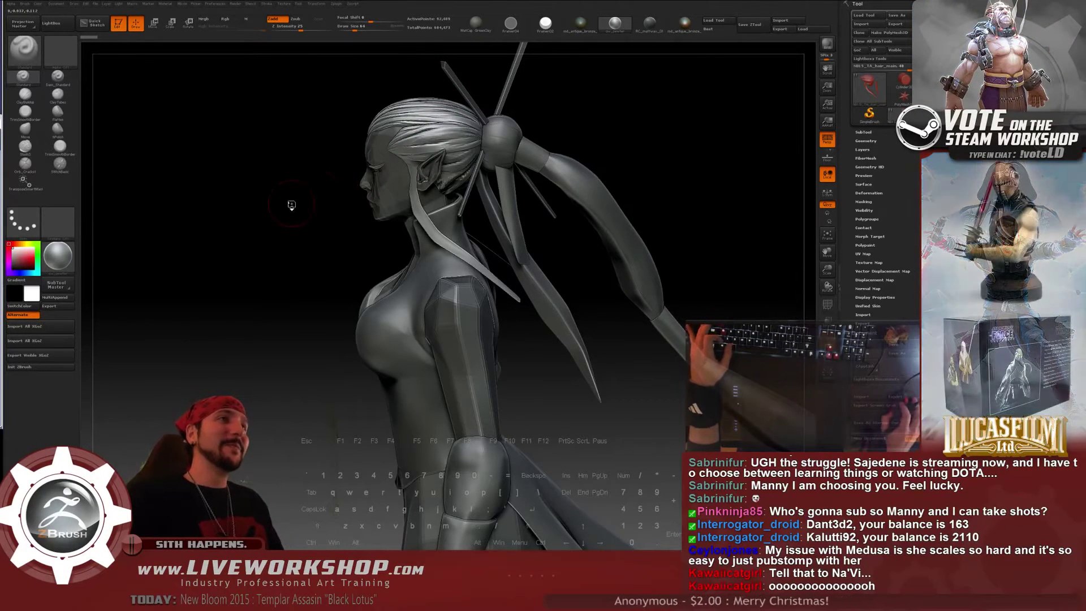
Sculpt the top and crown hair strands between the forehead hairline and the bun with a larger brush
mouse_move(291, 205)
mouse_down()
mouse_move(314, 189)
mouse_move(294, 183)
mouse_move(300, 223)
mouse_up()
drag(589, 138, 357, 246)
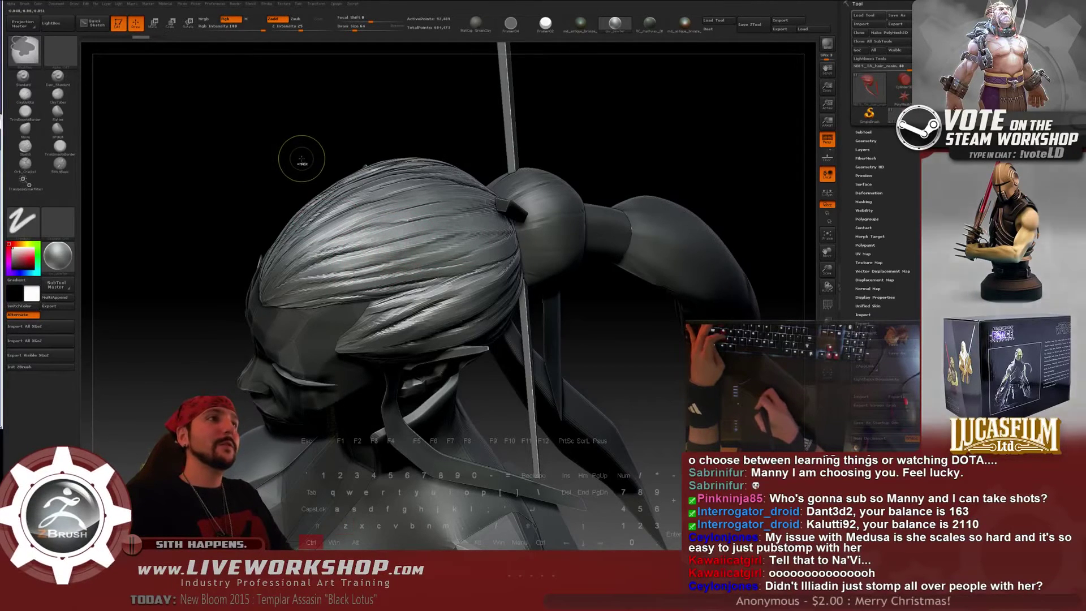
key(ctrl+z)
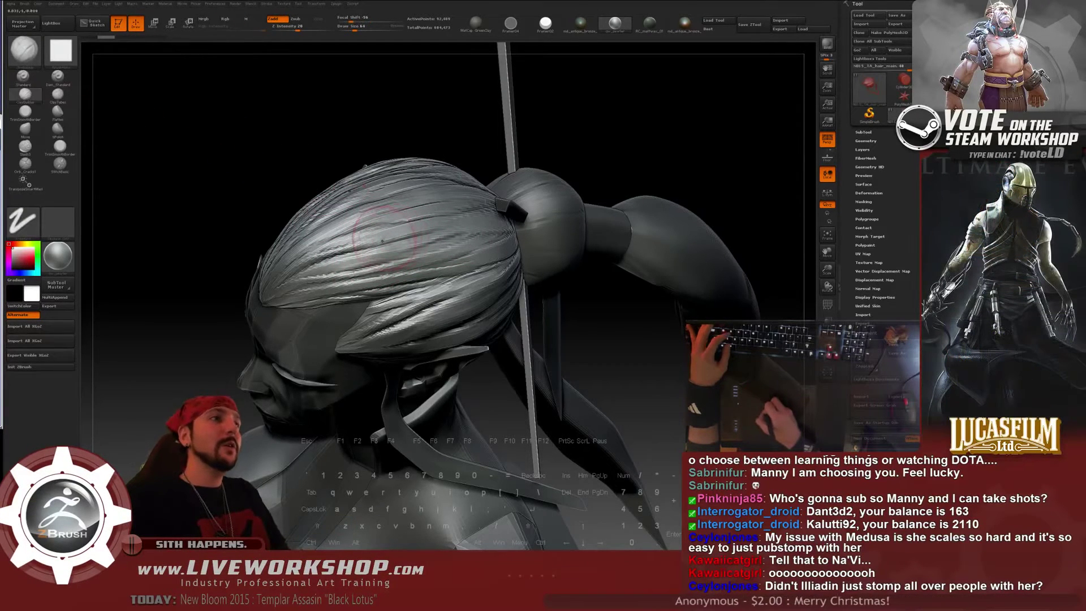
mouse_move(705, 137)
mouse_down()
mouse_move(701, 168)
mouse_move(720, 156)
mouse_move(682, 191)
mouse_move(707, 194)
mouse_move(692, 212)
mouse_up()
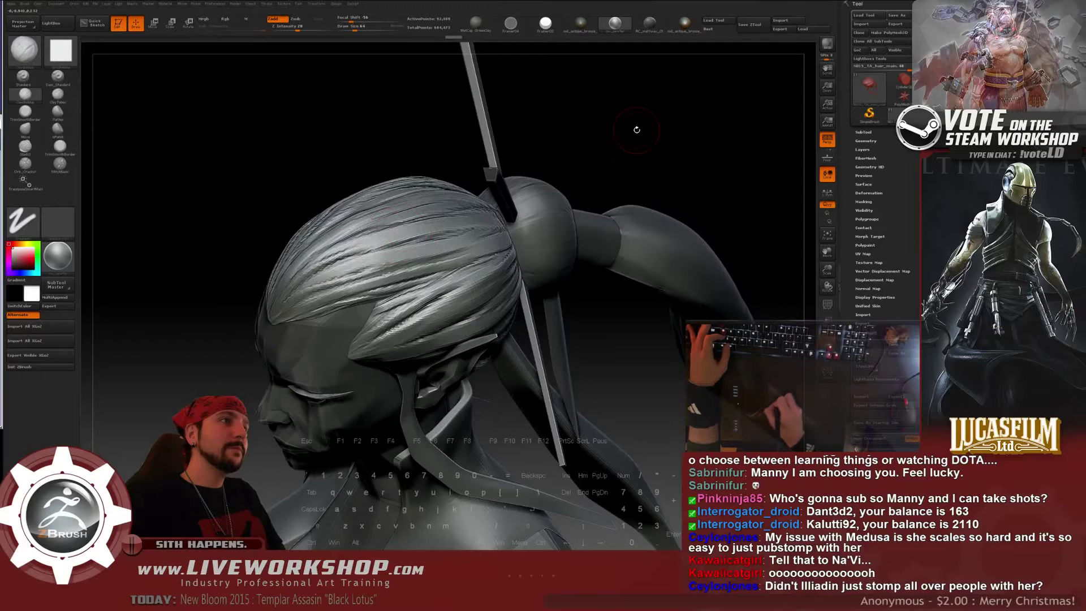
drag(635, 127, 622, 169)
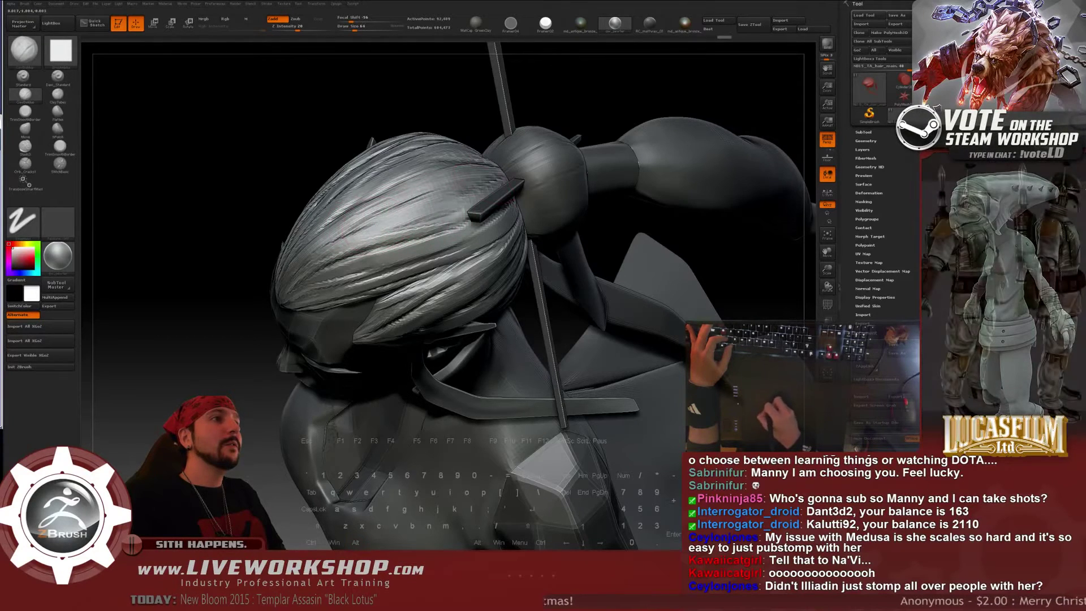
right_drag(433, 195, 396, 276)
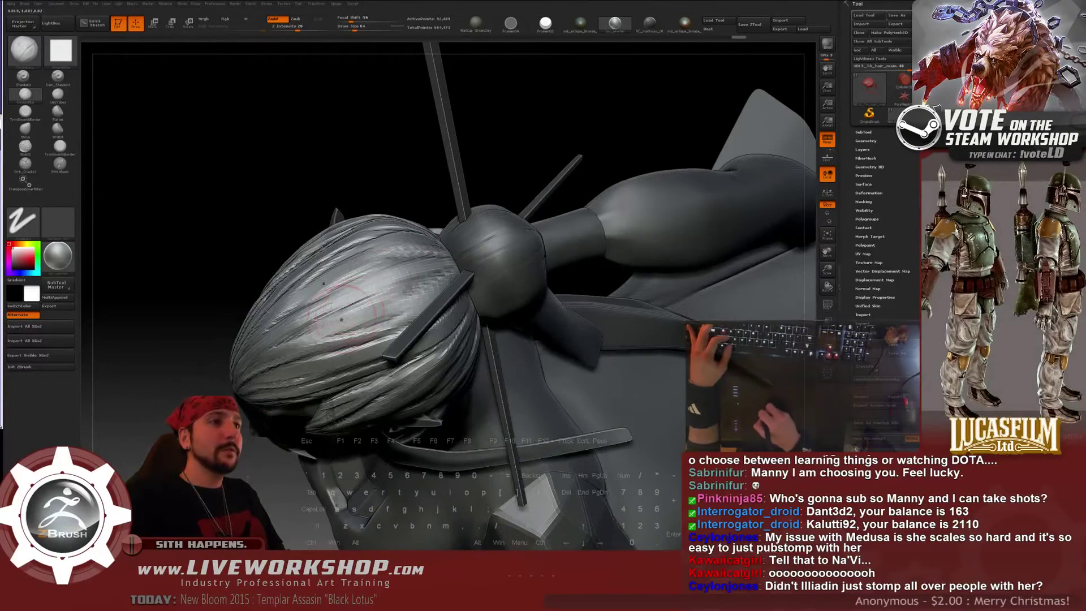
right_drag(353, 193, 344, 293)
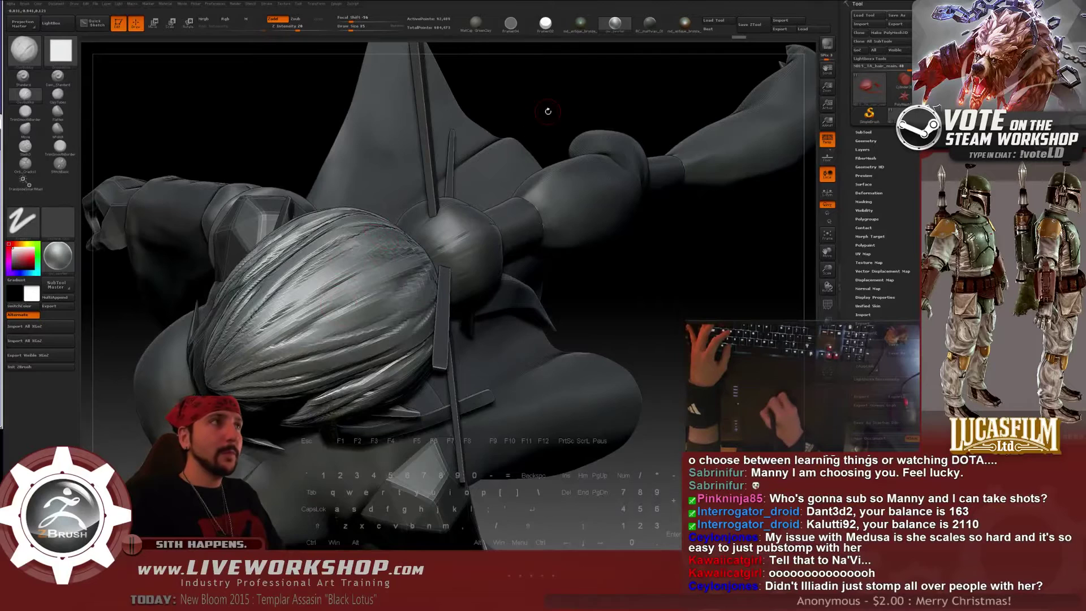
Carve and blend fine hair strands on the crown, just in front of the bun
right_drag(547, 111, 345, 316)
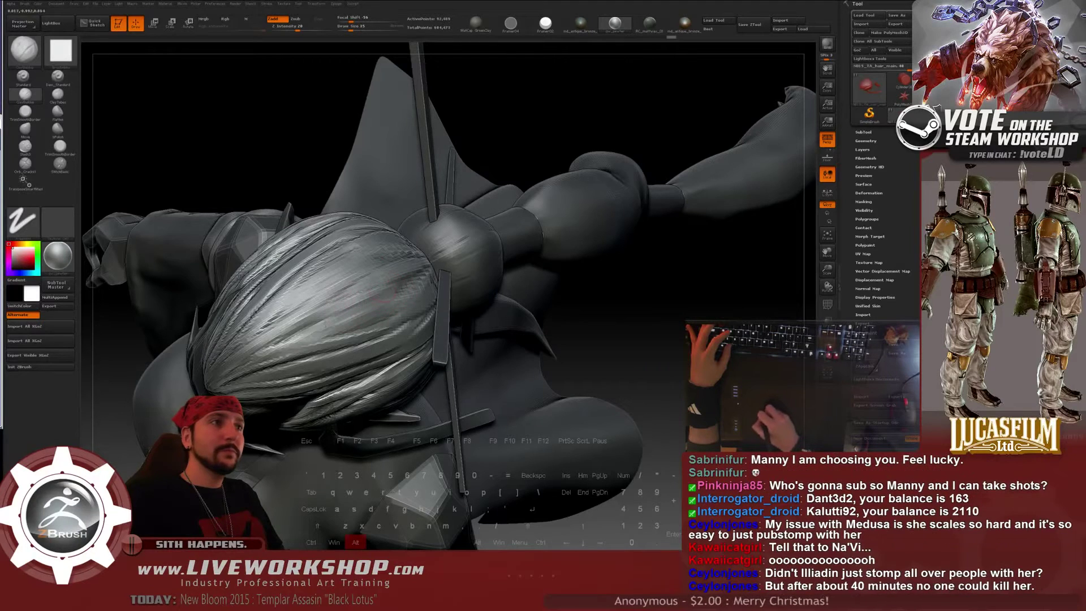
drag(575, 129, 473, 169)
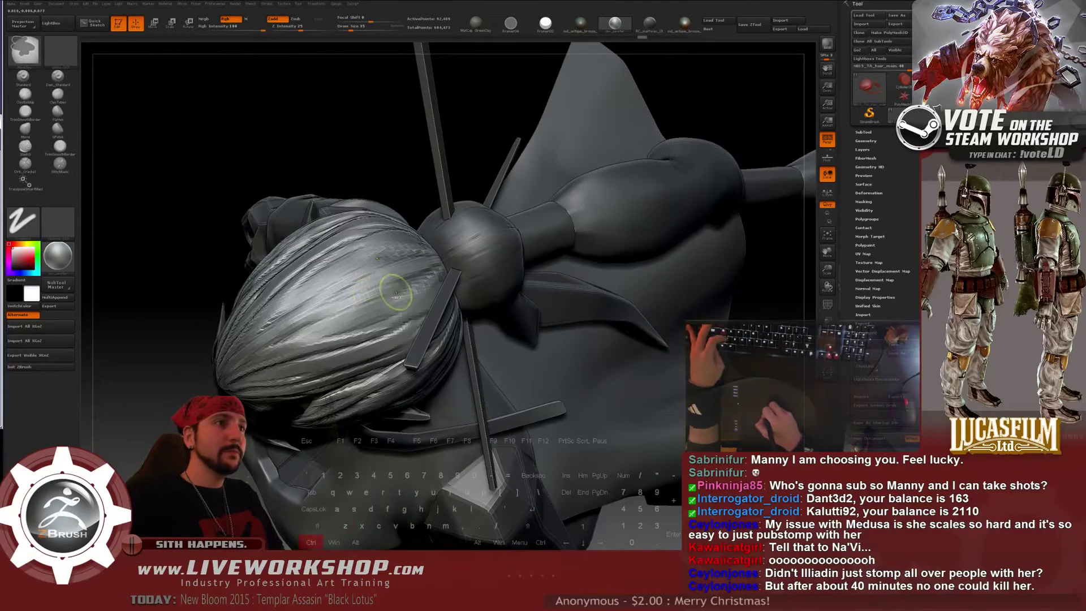
alt+drag(390, 286, 346, 308)
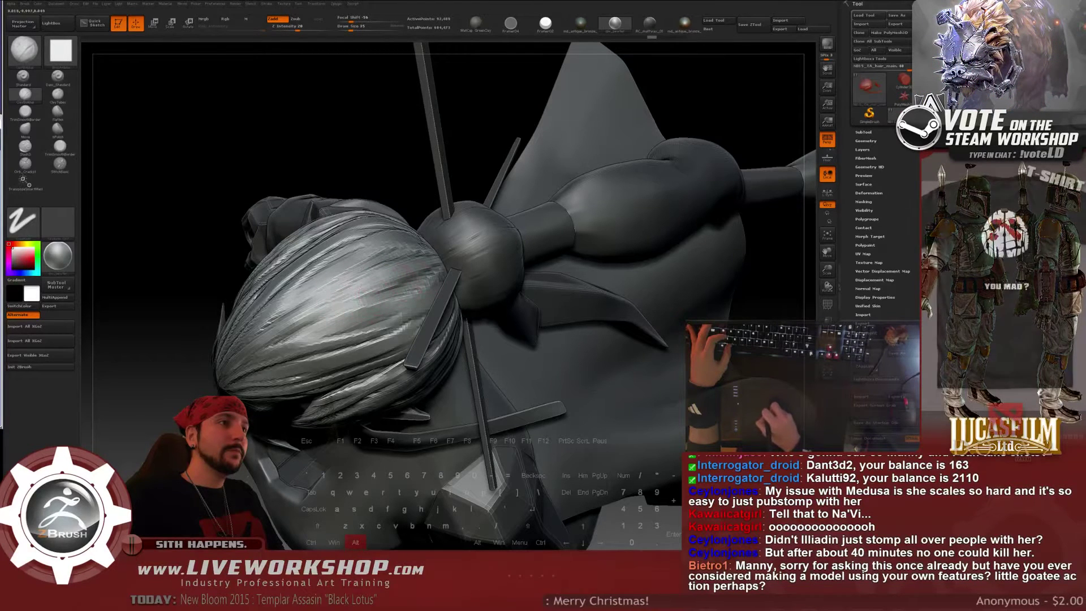
alt+drag(392, 293, 340, 310)
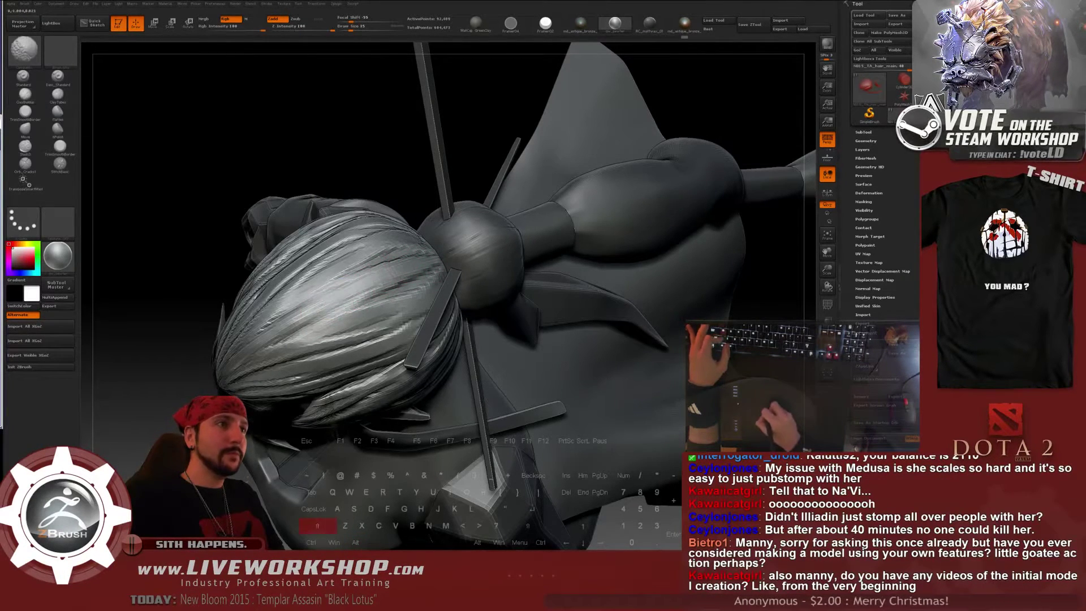
Refine the strands along the top of the hair with an adjusted brush size, undoing the unwanted stroke
alt+drag(200, 388, 281, 186)
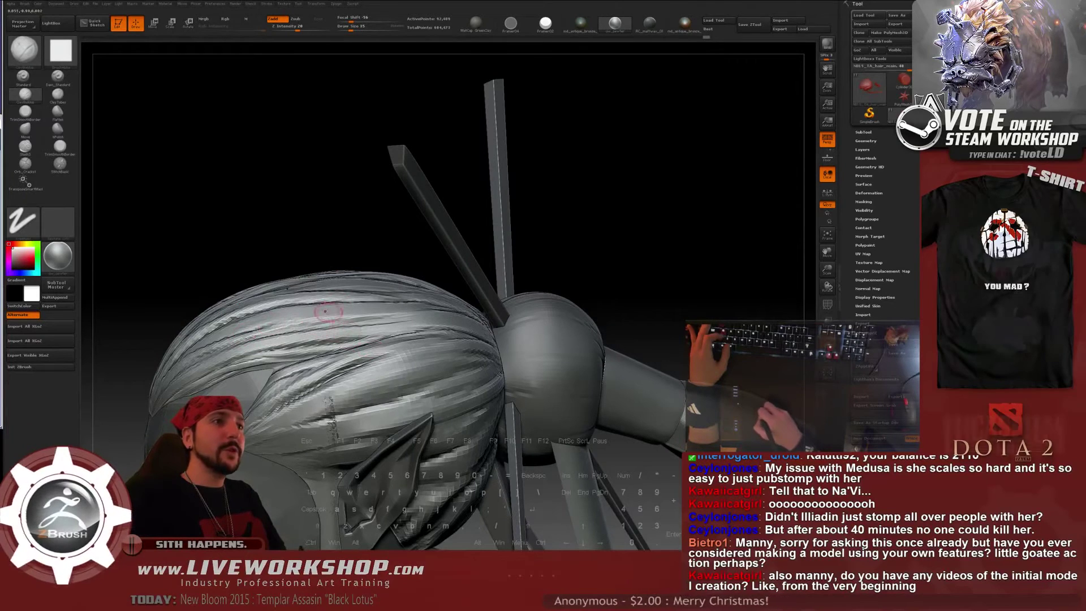
drag(369, 189, 346, 187)
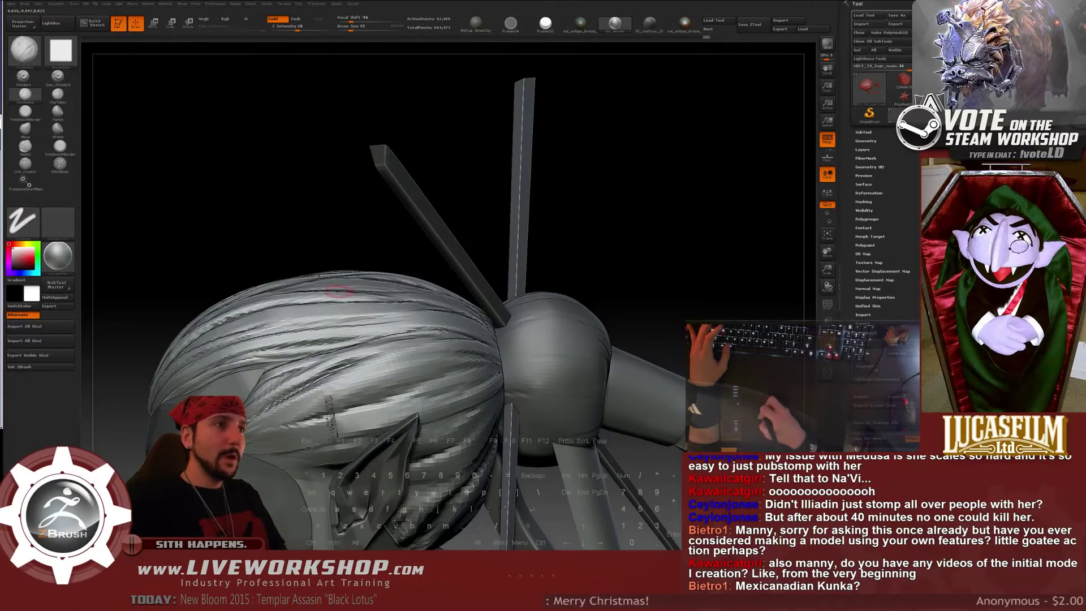
drag(292, 216, 366, 302)
key(s)
drag(339, 178, 318, 293)
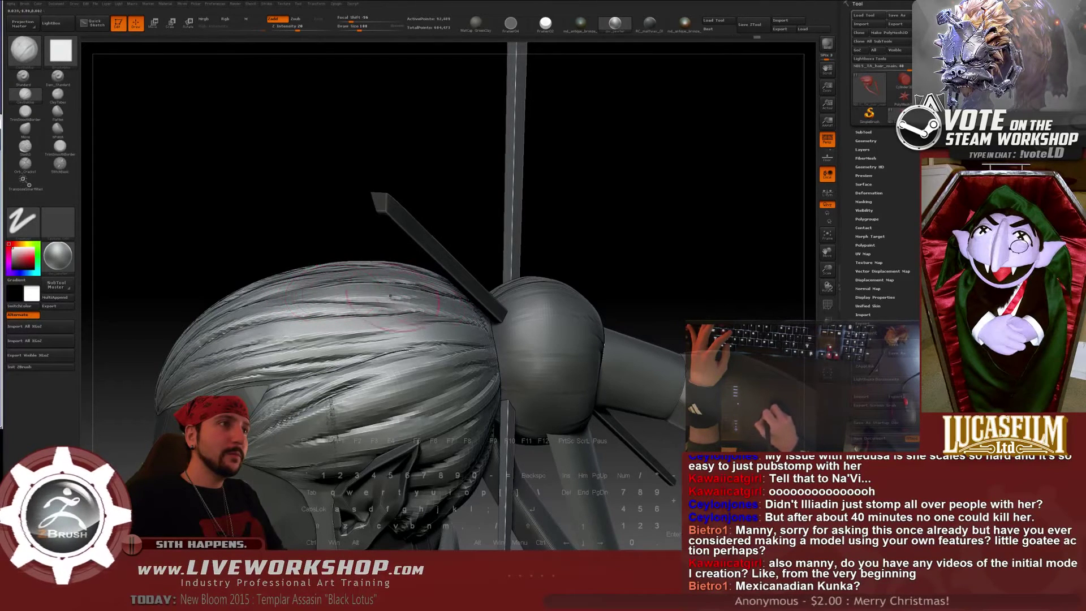
drag(358, 254, 270, 310)
key([)
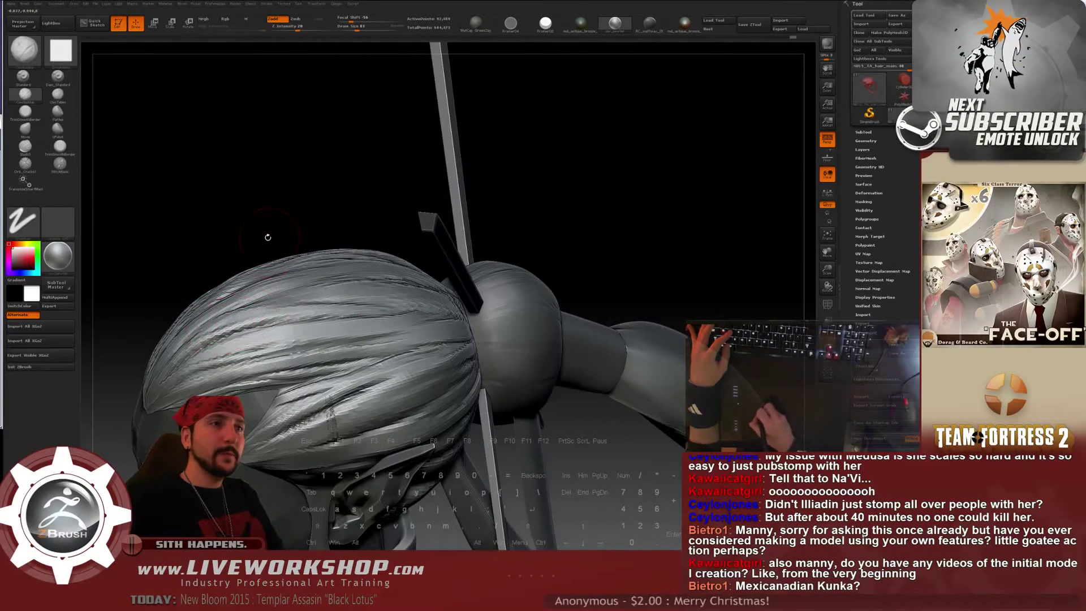
drag(238, 312, 265, 309)
key(ctrl+z)
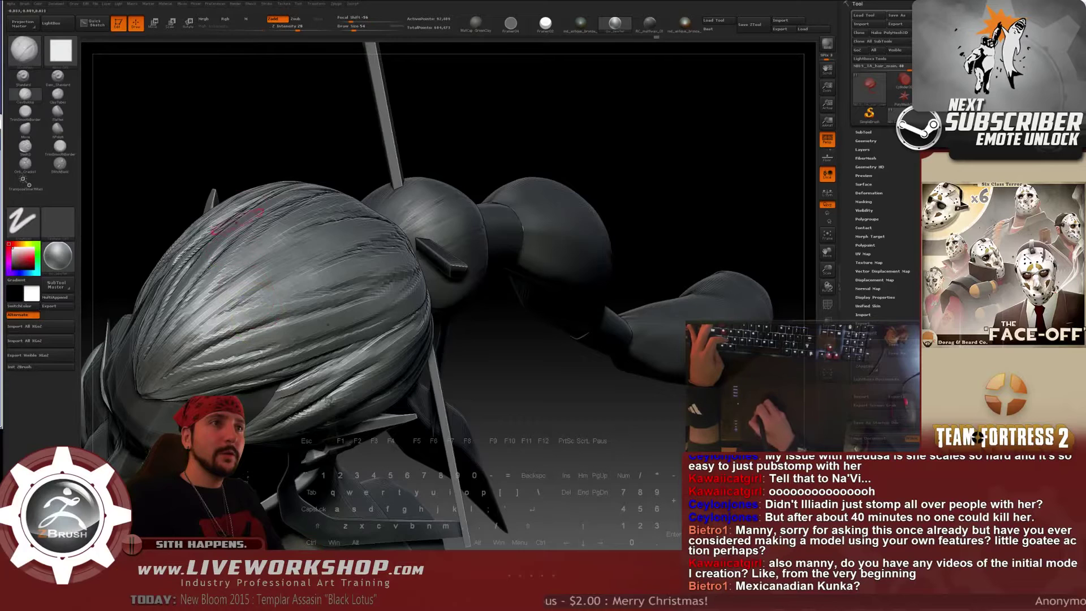
right_drag(308, 300, 268, 307)
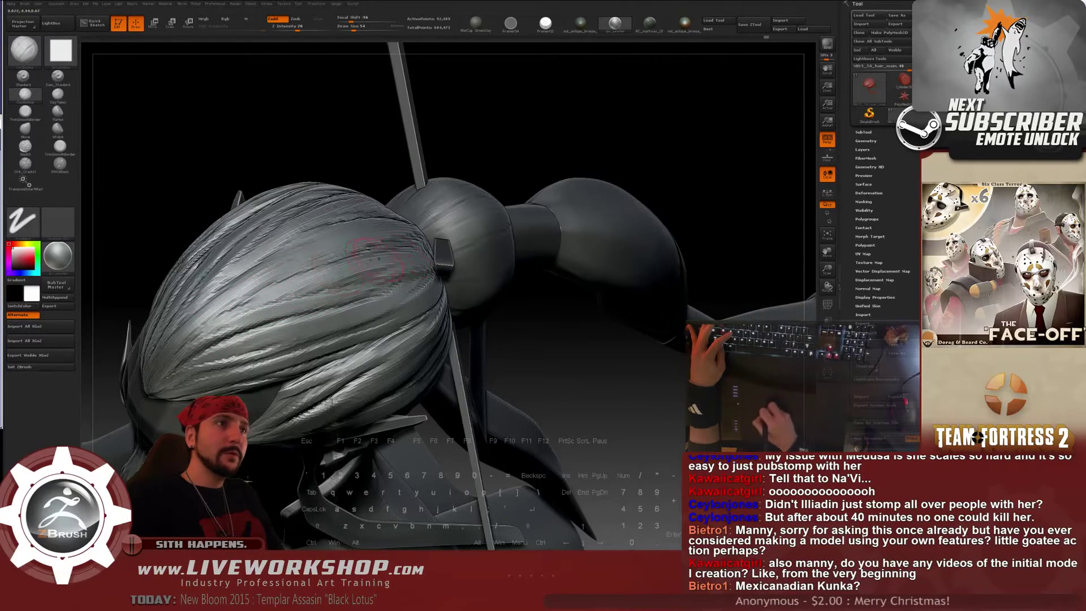
mouse_move(379, 259)
mouse_down()
mouse_move(255, 302)
mouse_move(298, 280)
mouse_up()
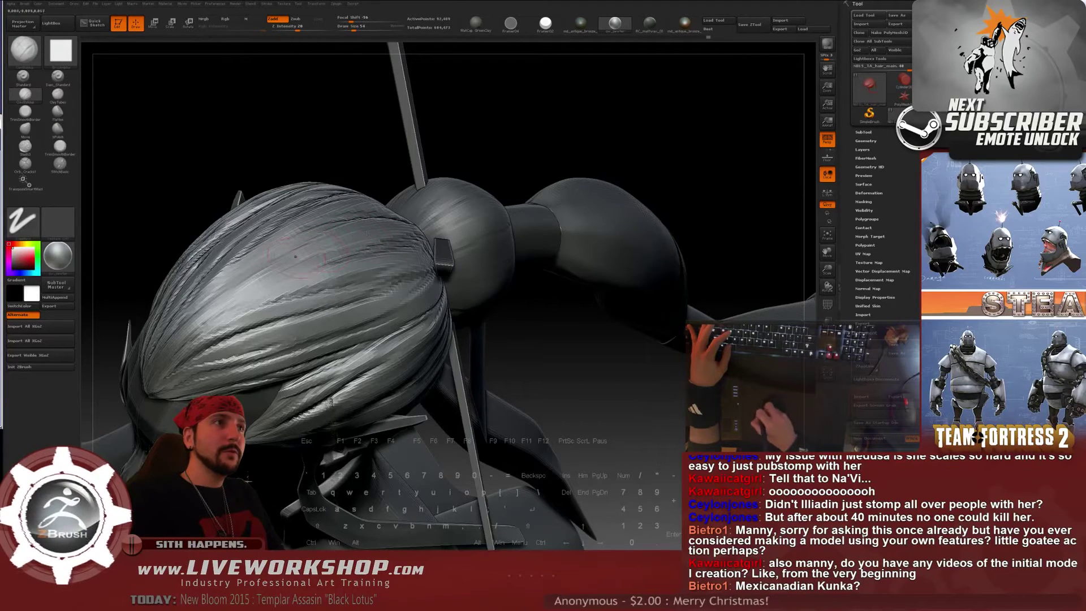
Adjust the upper silhouette of the hair in profile with the Move brush, varying its size
alt+drag(576, 318, 511, 126)
drag(565, 283, 588, 300)
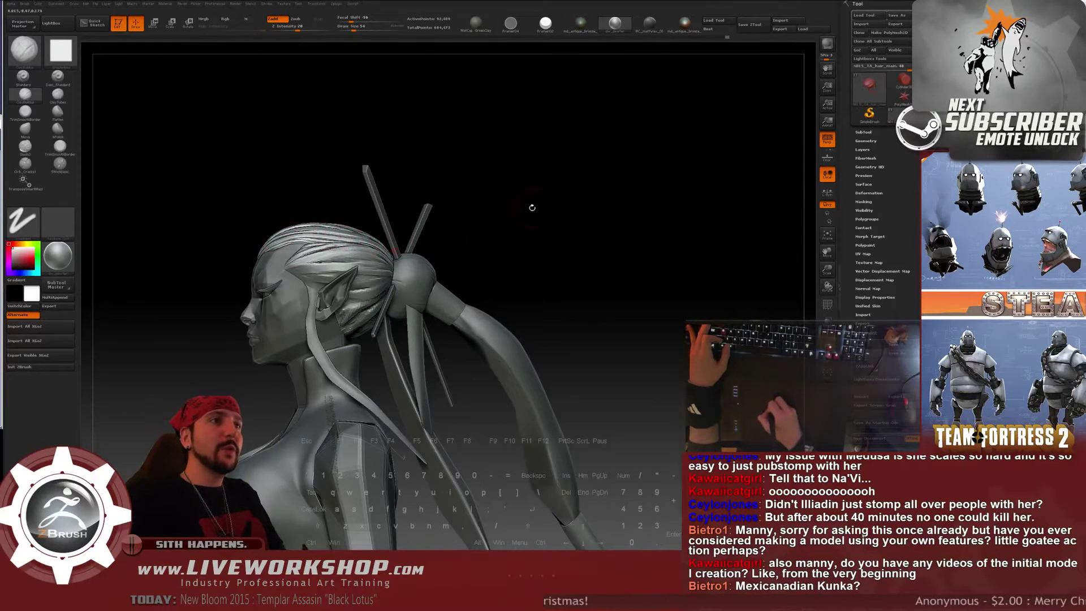
alt+drag(531, 206, 467, 250)
drag(327, 211, 380, 148)
key(b)
key(m)
key(v)
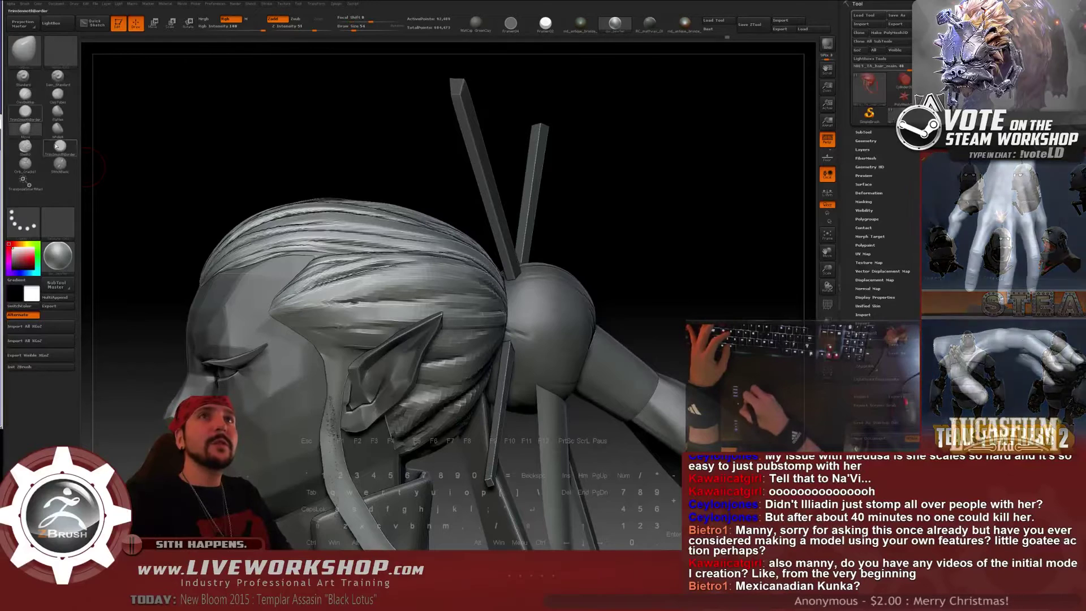
key(s)
drag(334, 230, 351, 230)
drag(400, 158, 405, 152)
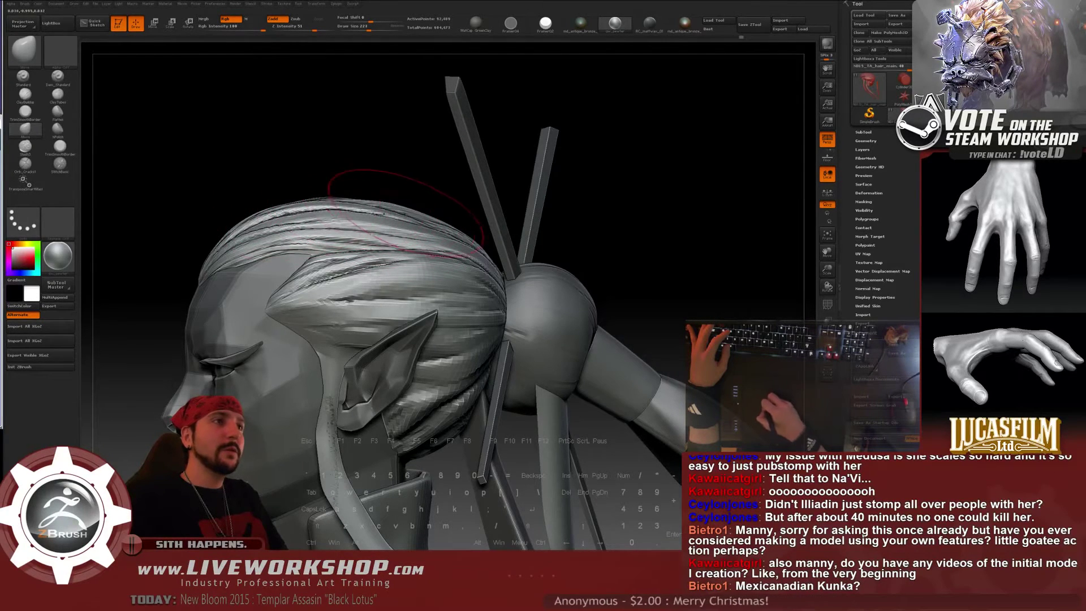
key(bracketleft)
key(bracketleft)
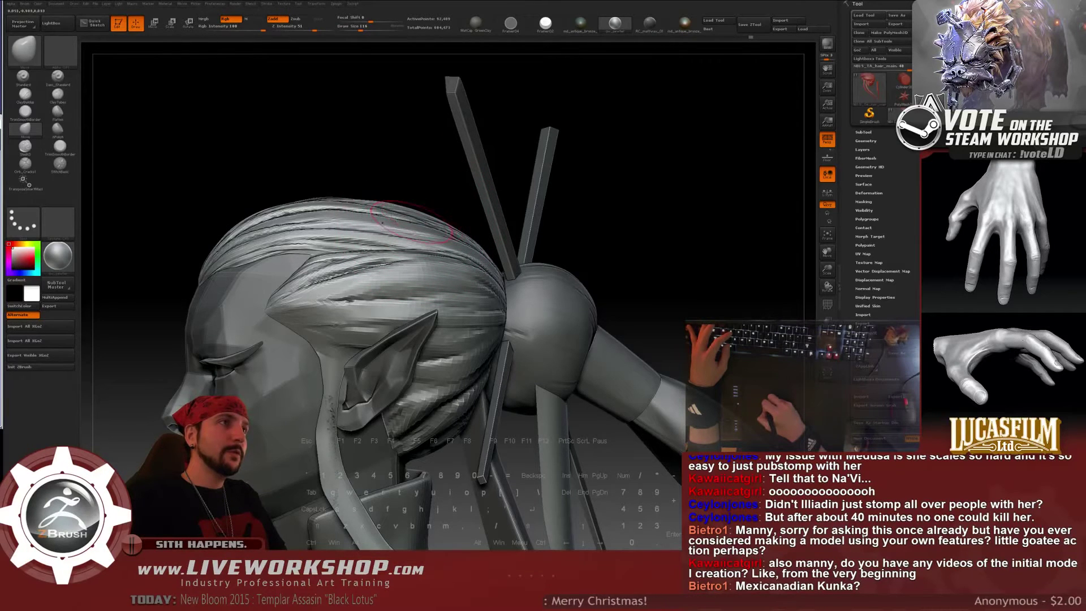
key(bracketright)
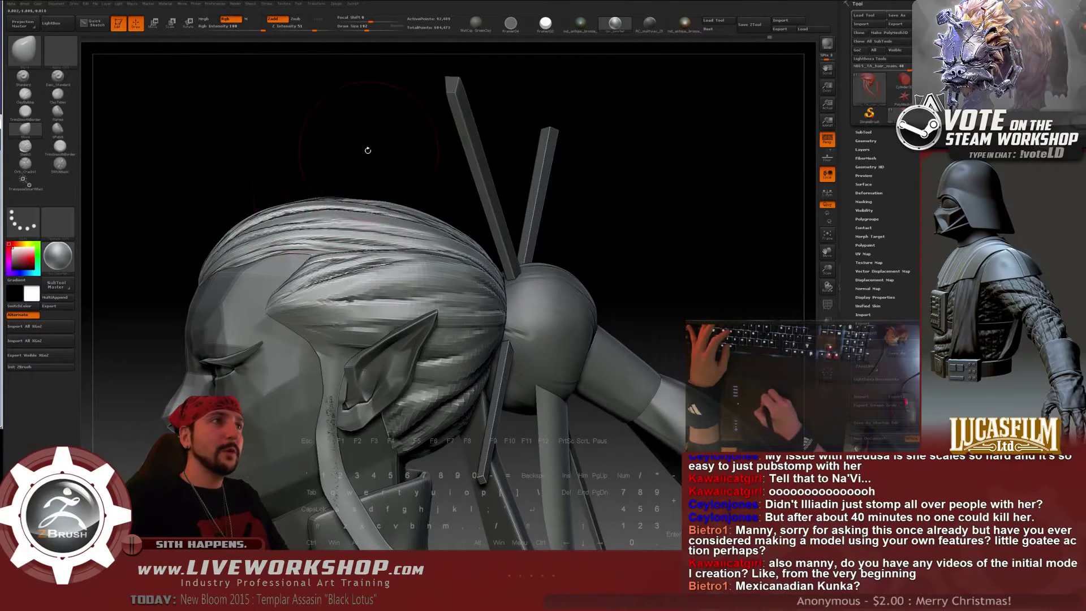
drag(368, 149, 379, 190)
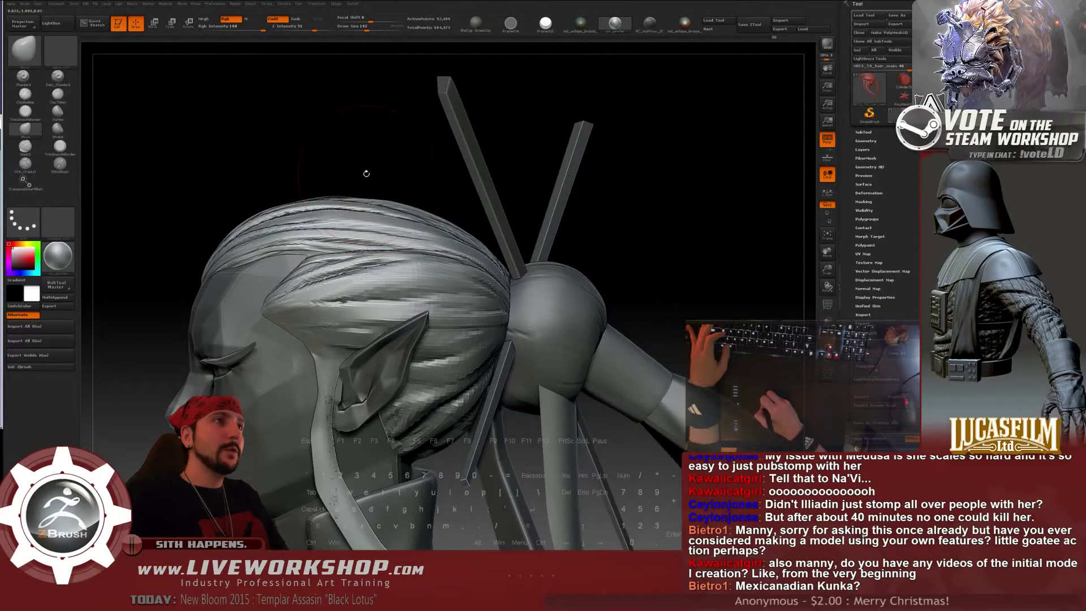
Sculpt the strands at the front hairline's peak above the forehead with a smaller Clay Buildup brush
key(f)
drag(490, 141, 727, 184)
click(25, 95)
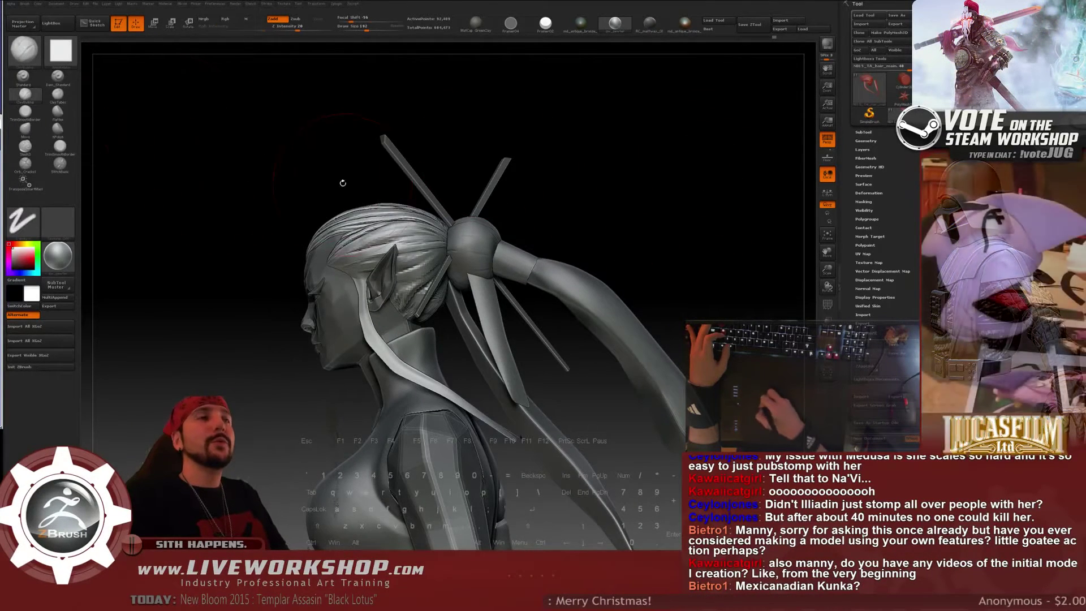
mouse_move(339, 182)
mouse_down()
mouse_move(594, 174)
mouse_move(565, 213)
mouse_move(586, 150)
mouse_up()
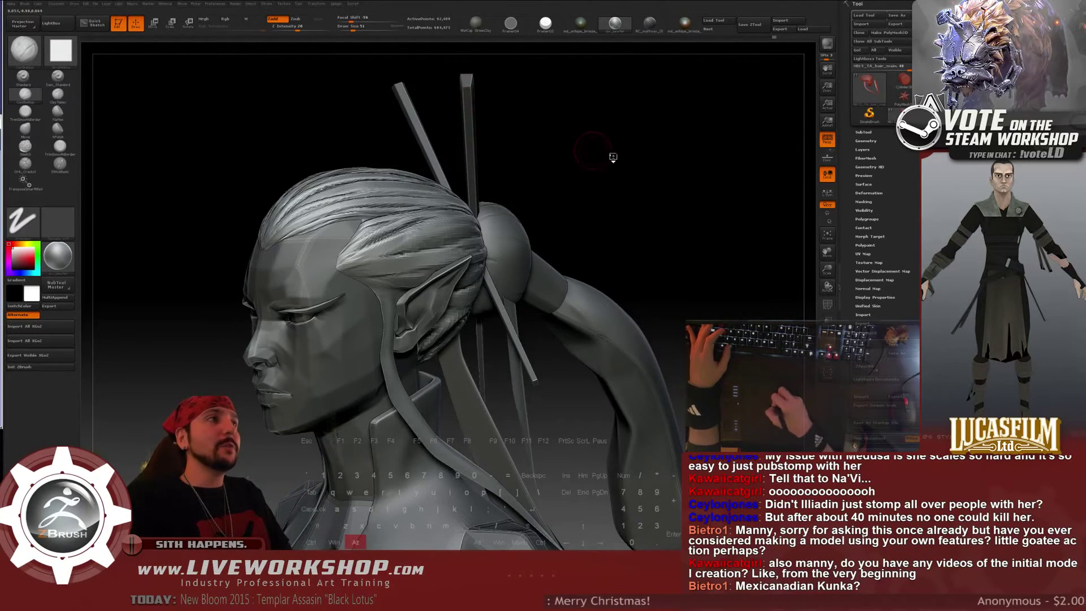
drag(542, 126, 324, 126)
drag(354, 93, 322, 113)
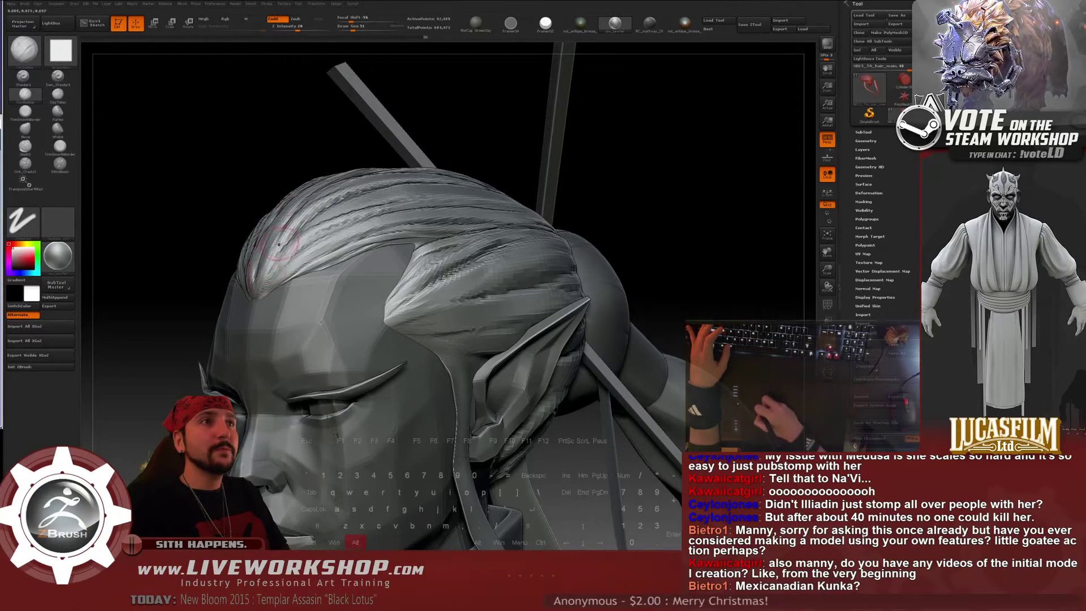
key(bracketleft)
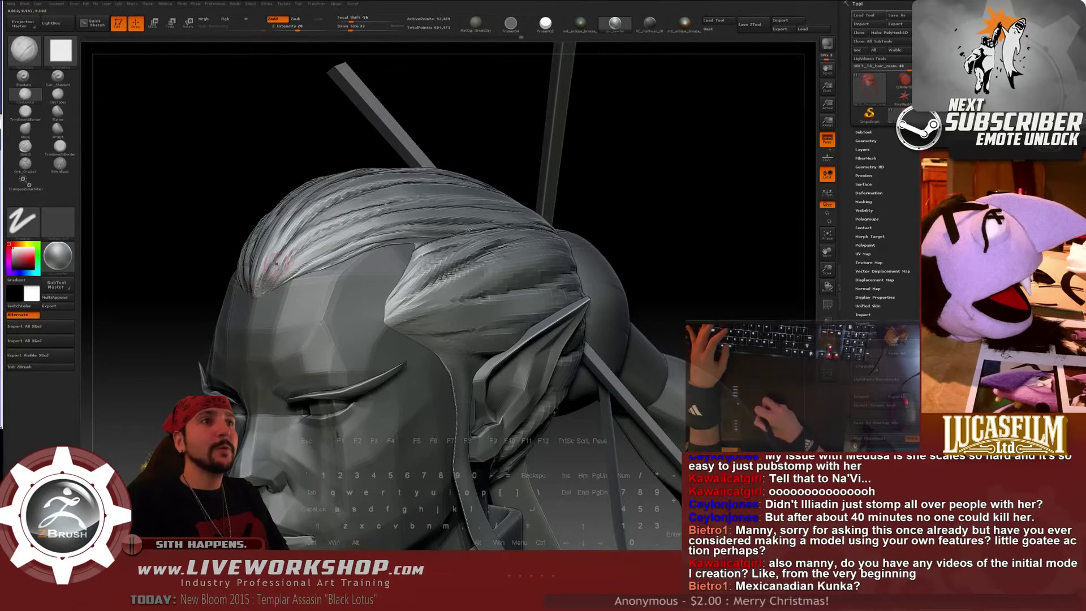
alt+drag(268, 281, 313, 239)
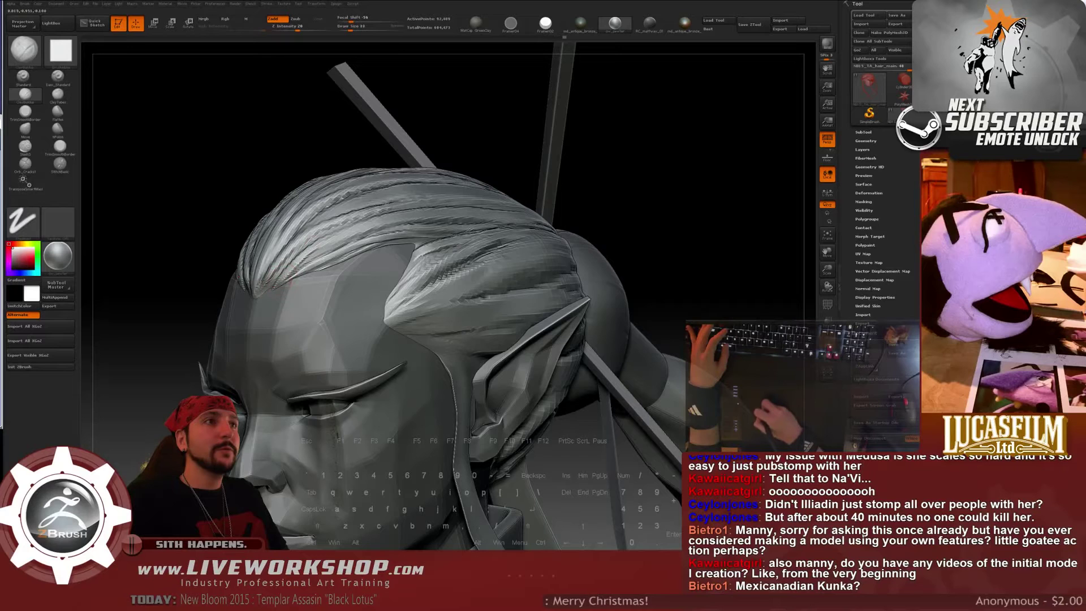
drag(290, 281, 294, 262)
mouse_move(182, 291)
alt+mouse_down()
mouse_move(436, 175)
mouse_move(509, 203)
mouse_move(545, 260)
mouse_move(560, 177)
mouse_move(563, 211)
mouse_move(548, 233)
mouse_move(673, 219)
mouse_move(659, 227)
alt+mouse_up()
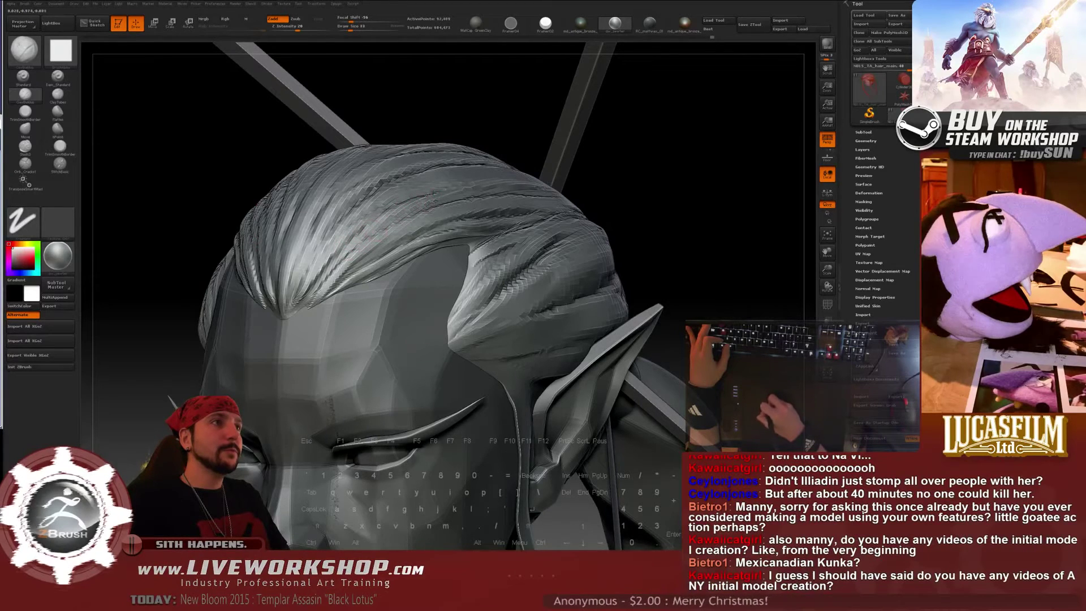
Carve long strands from the forehead peak back over the top of the head toward the bun
key(f)
mouse_move(585, 197)
mouse_down()
mouse_move(588, 218)
mouse_move(627, 235)
mouse_move(626, 210)
mouse_move(637, 236)
mouse_move(594, 202)
mouse_move(596, 239)
mouse_move(576, 244)
mouse_move(632, 165)
mouse_move(645, 238)
mouse_move(606, 233)
mouse_up()
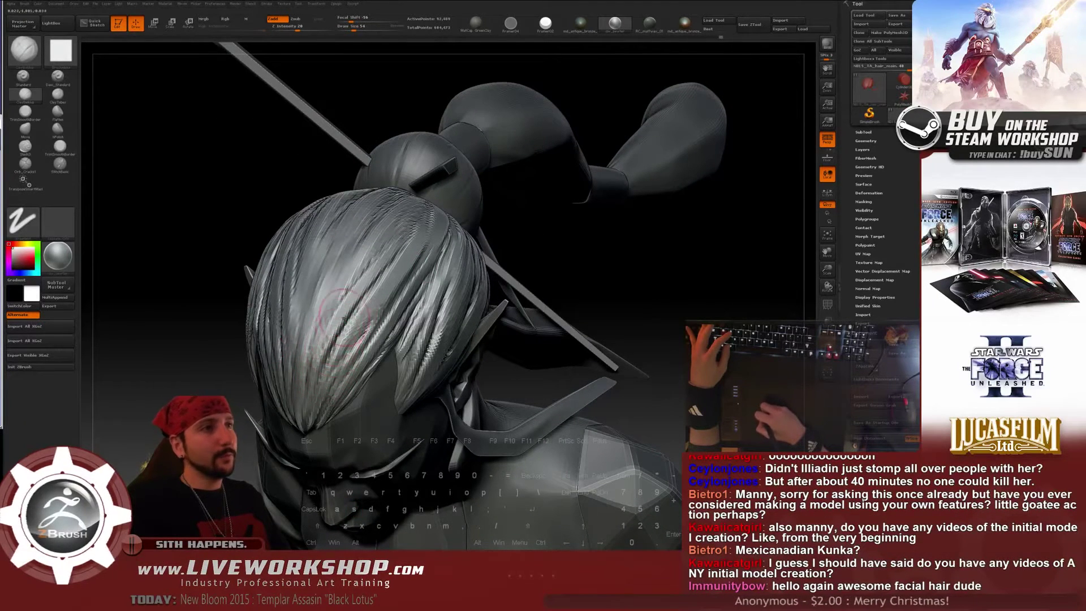
mouse_move(236, 294)
mouse_down()
mouse_move(248, 228)
mouse_move(295, 253)
mouse_move(231, 236)
mouse_up()
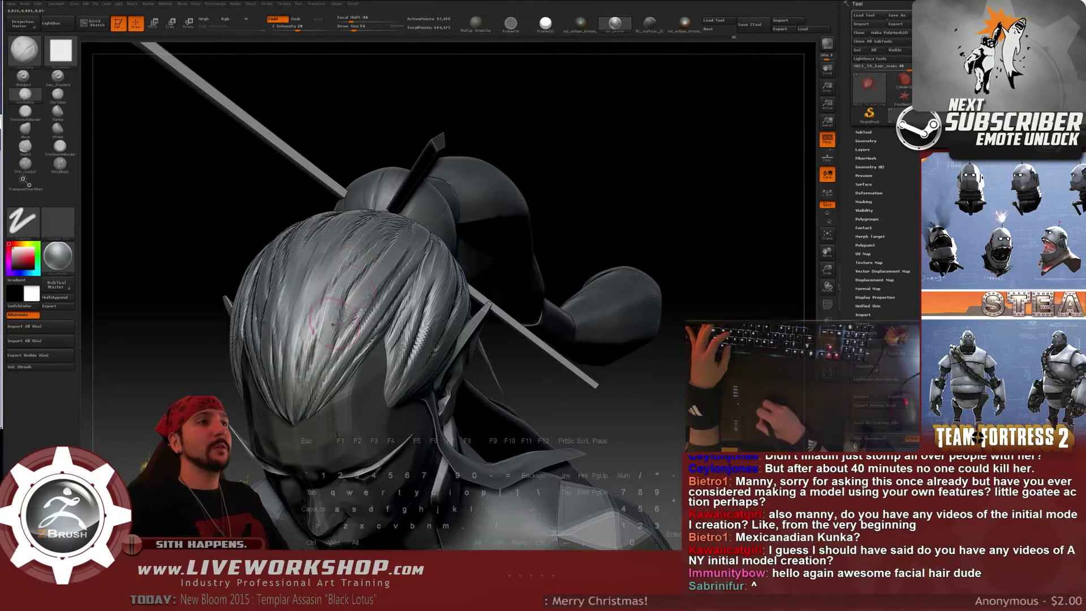
mouse_move(649, 164)
mouse_down()
mouse_move(603, 175)
mouse_move(611, 245)
mouse_move(597, 213)
mouse_move(596, 223)
mouse_move(616, 206)
mouse_move(520, 243)
mouse_up()
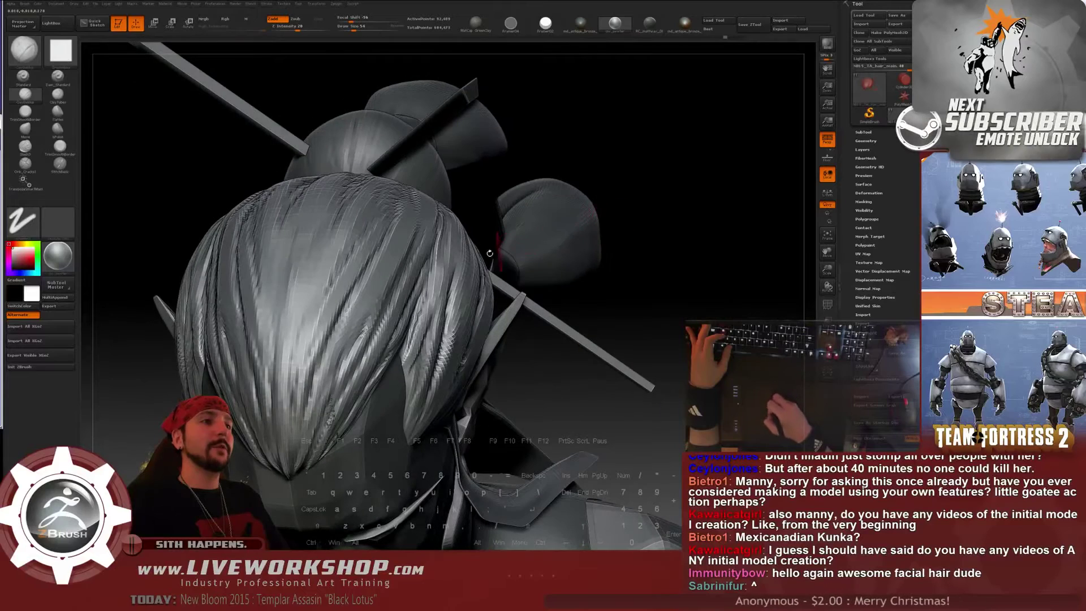
drag(566, 198, 528, 182)
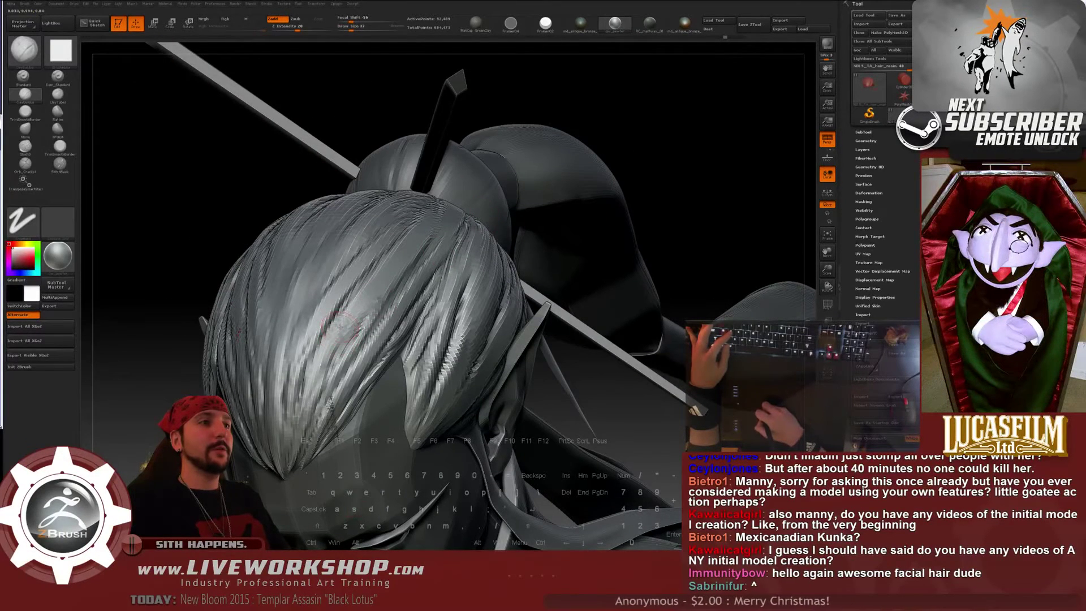
alt+drag(352, 305, 332, 346)
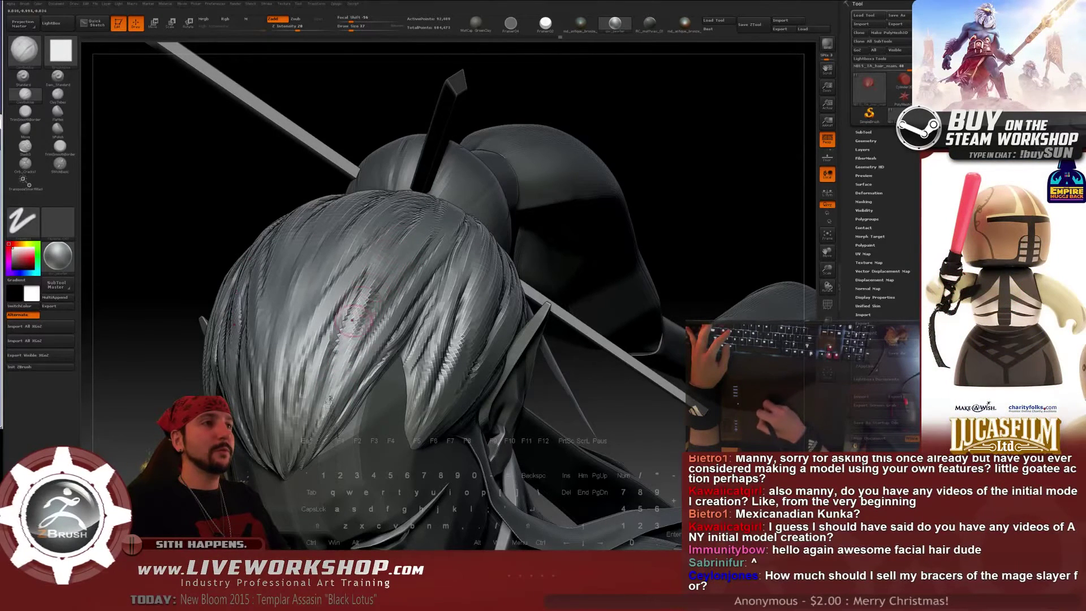
alt+drag(693, 150, 655, 230)
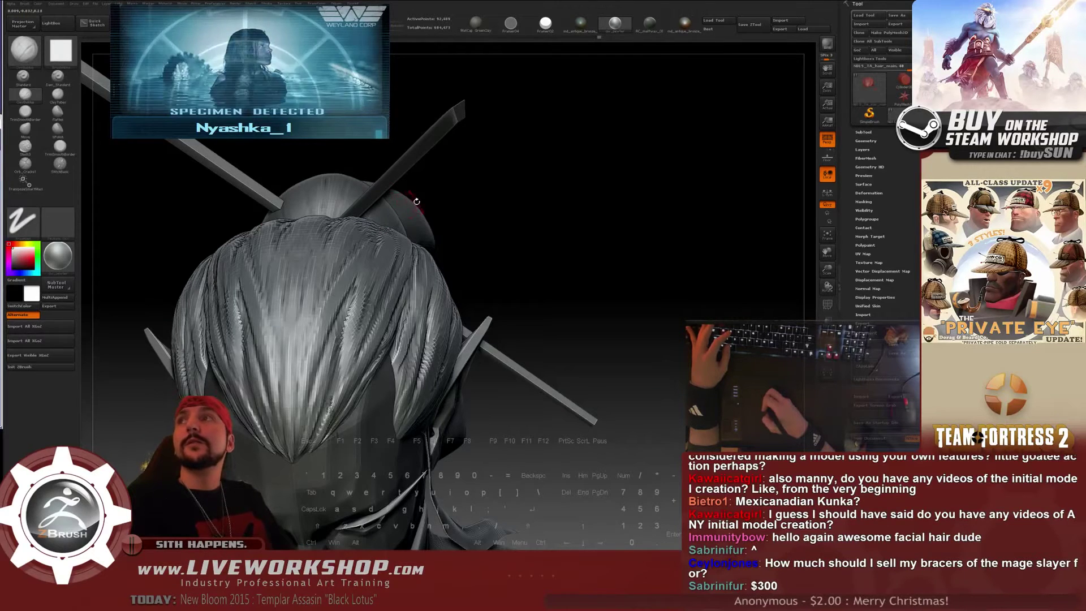
mouse_move(494, 202)
mouse_down()
mouse_move(497, 221)
mouse_move(475, 240)
mouse_up()
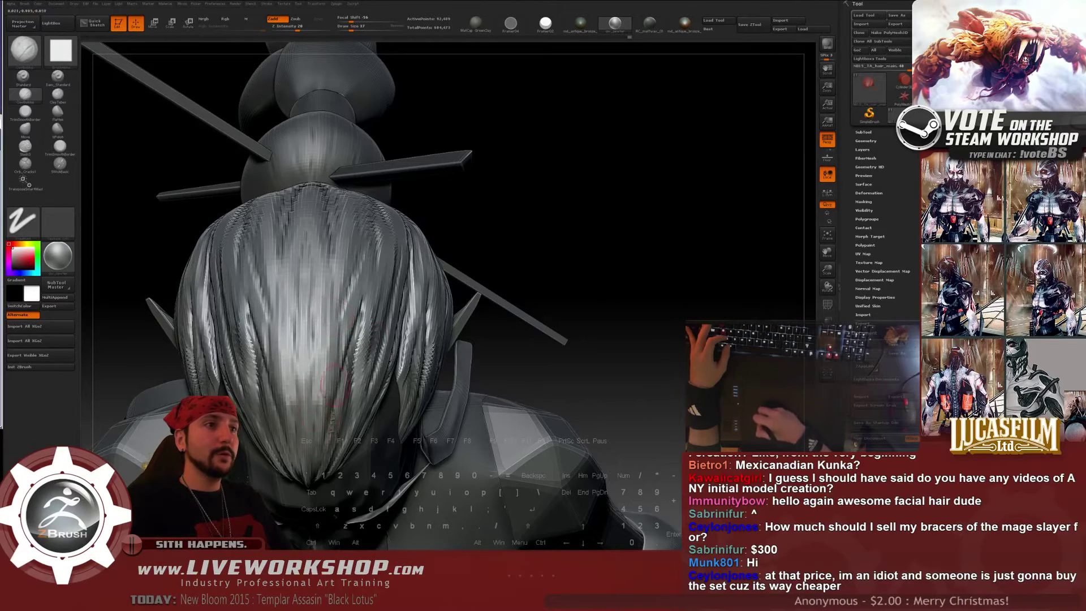
drag(532, 255, 498, 272)
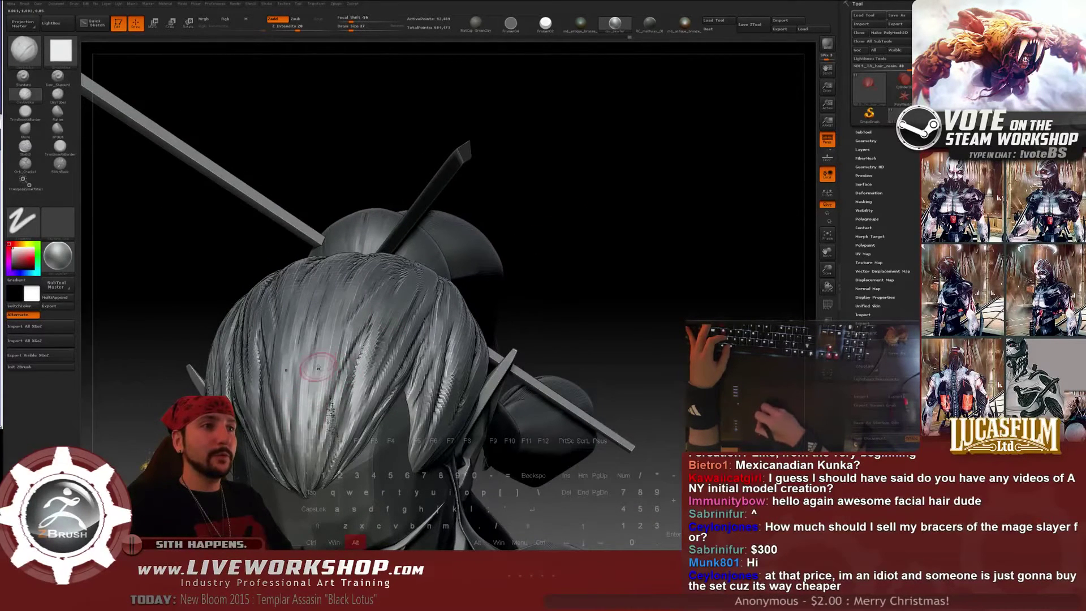
alt+drag(599, 186, 729, 139)
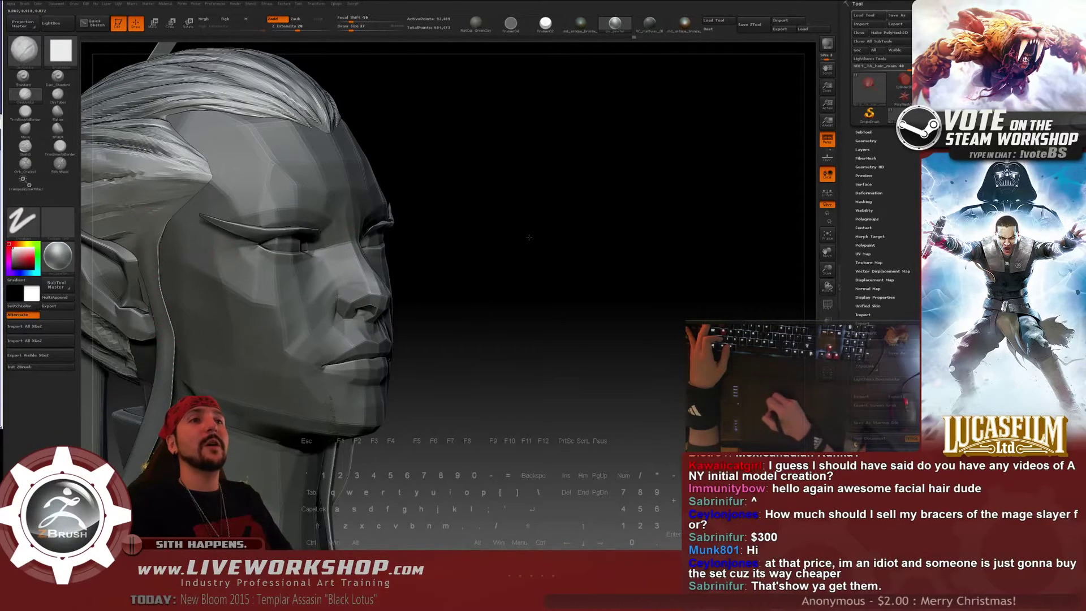
Carve flowing strands along the side lock from in front of the ear down past the jaw, adjusting the brush size
drag(529, 237, 291, 315)
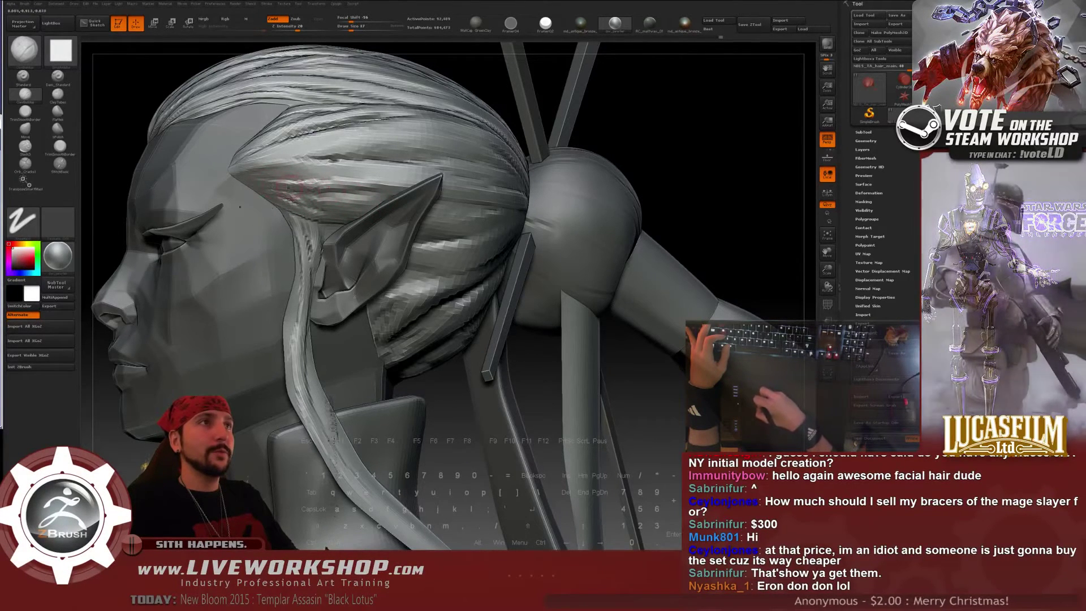
mouse_move(678, 151)
mouse_down()
mouse_move(705, 138)
mouse_move(714, 154)
mouse_move(703, 153)
mouse_move(717, 136)
mouse_up()
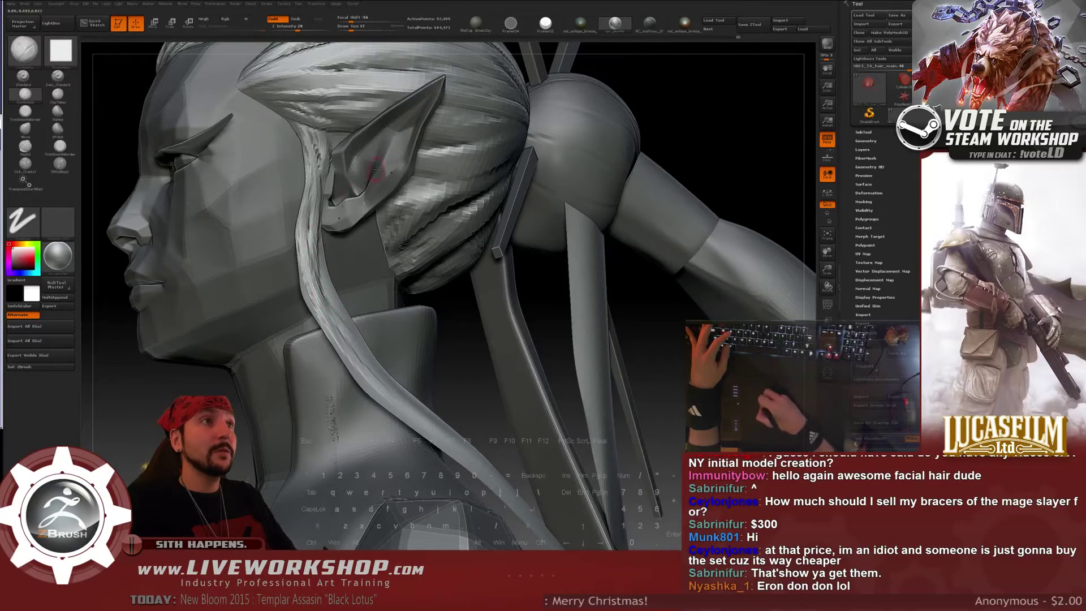
drag(663, 83, 302, 199)
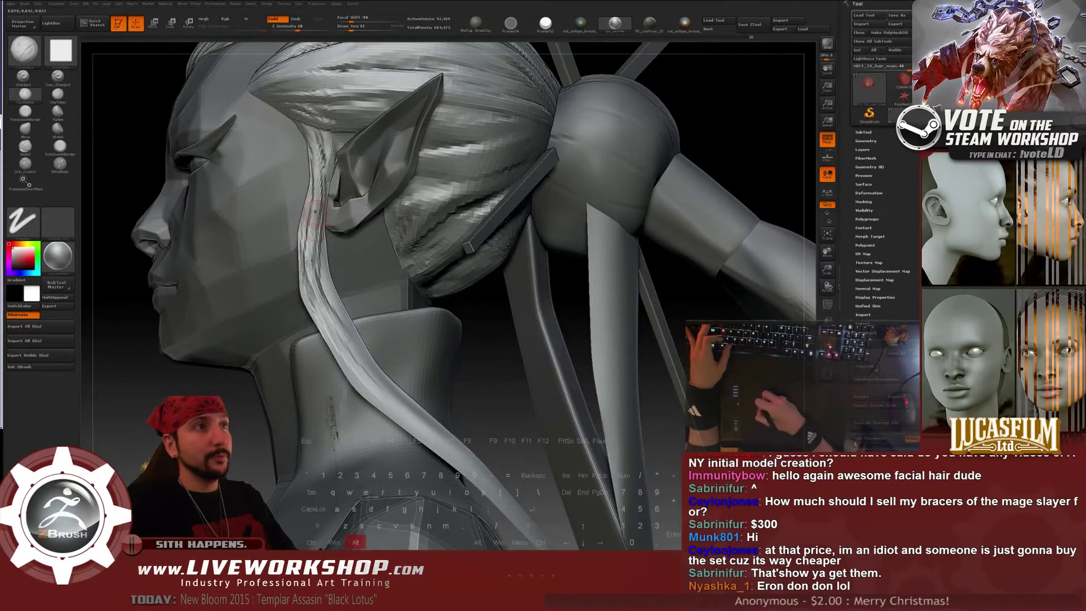
key(alt)
key(s)
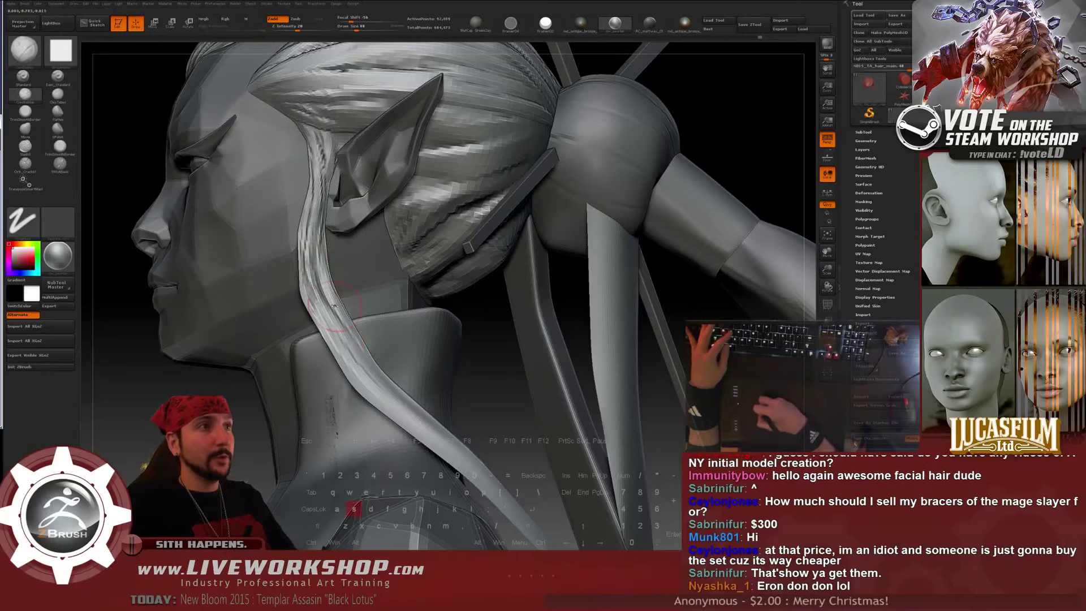
mouse_move(326, 272)
mouse_down()
mouse_move(349, 346)
mouse_move(396, 396)
mouse_up()
alt+right_drag(358, 334, 320, 289)
mouse_move(269, 214)
mouse_down()
mouse_move(291, 289)
mouse_move(373, 362)
mouse_up()
drag(310, 317, 418, 398)
Sculpt the strands along the lower side lock, from the collar across the shoulder to its tapered tip
alt+drag(460, 369, 352, 270)
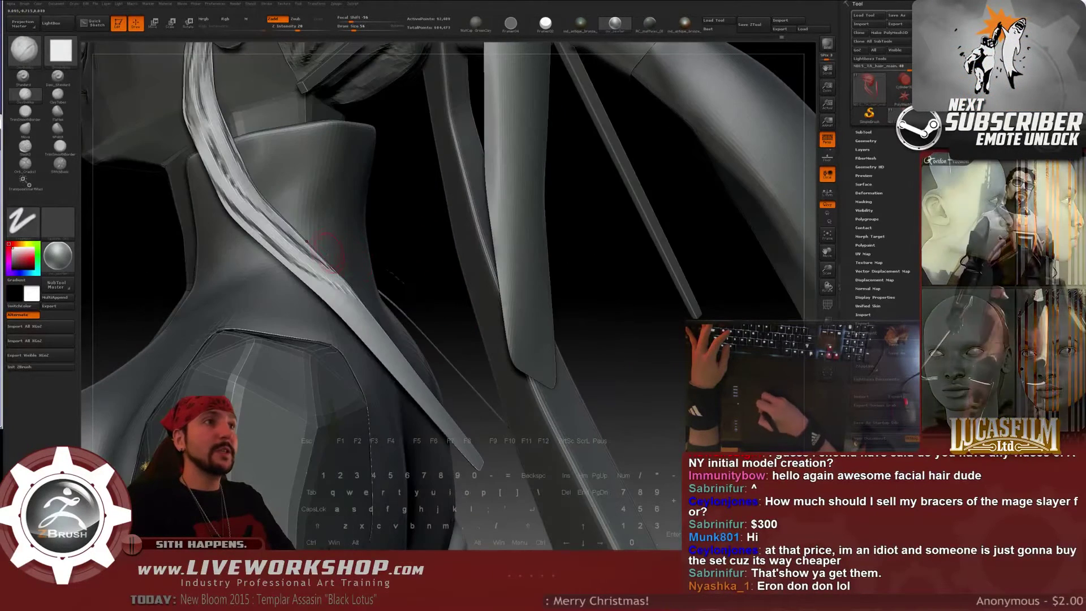
drag(426, 208, 390, 235)
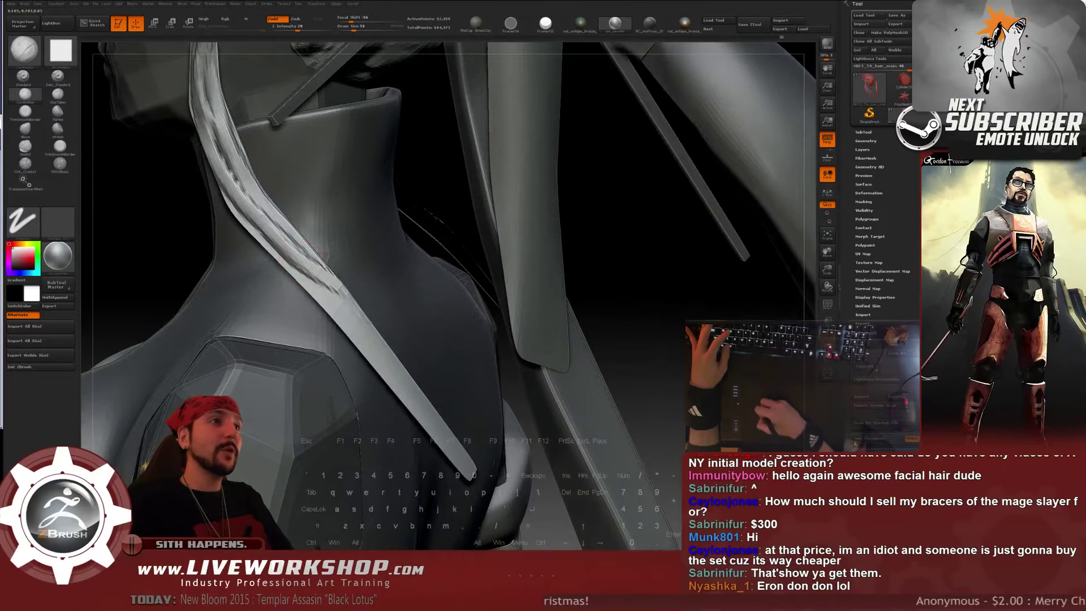
drag(308, 259, 346, 312)
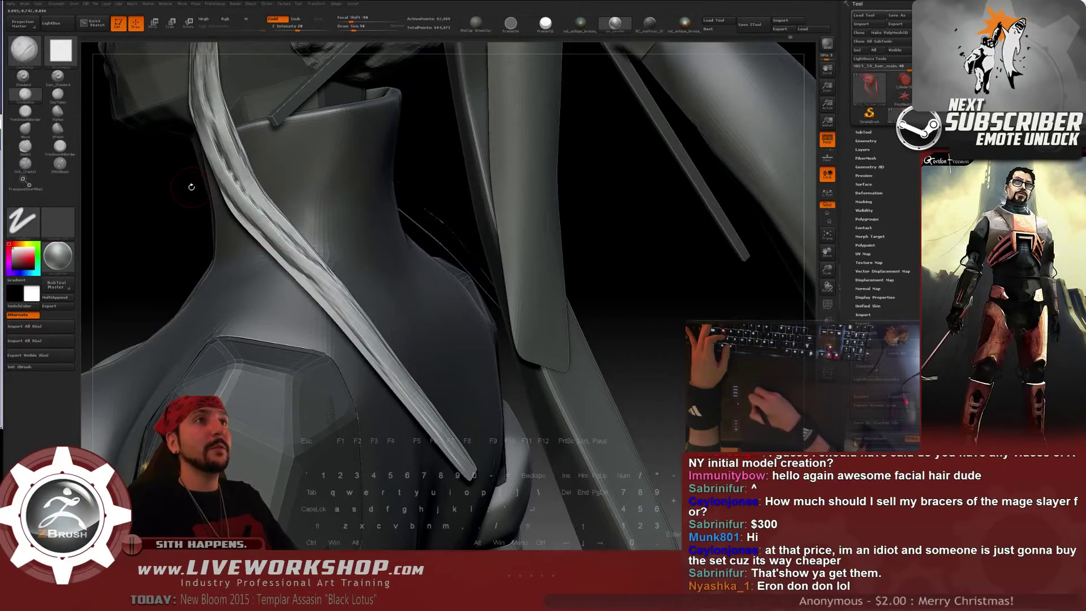
mouse_move(191, 186)
mouse_down()
mouse_move(231, 209)
mouse_move(252, 244)
mouse_up()
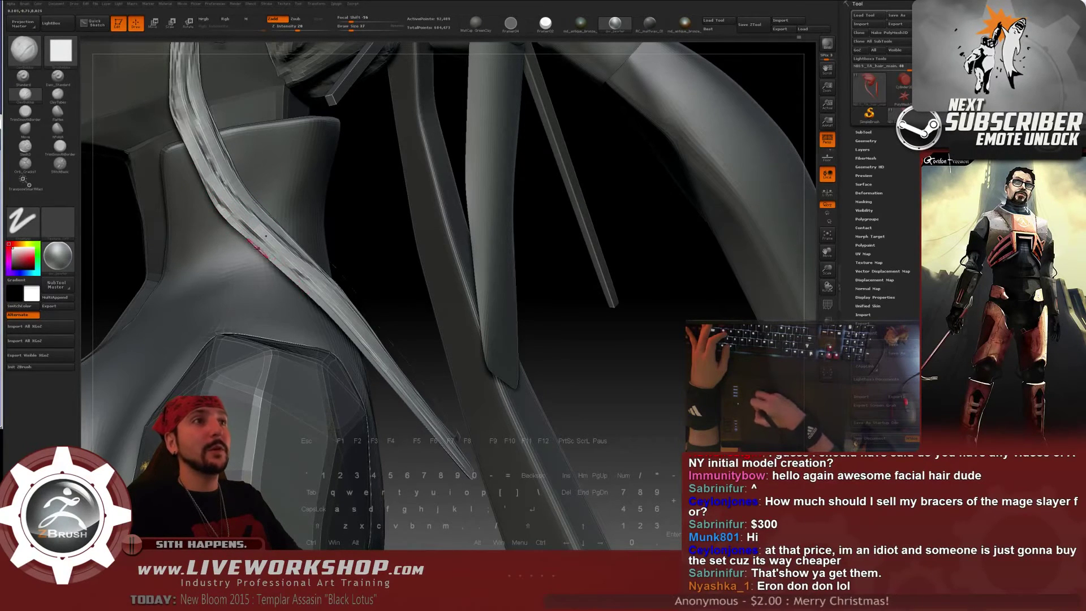
drag(347, 198, 247, 182)
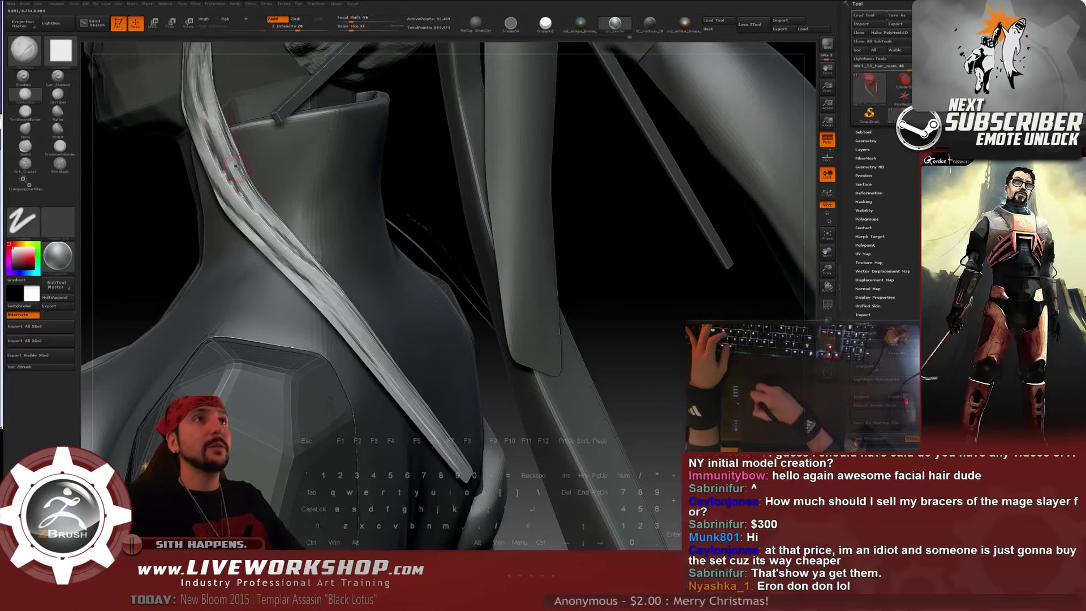
drag(216, 122, 315, 234)
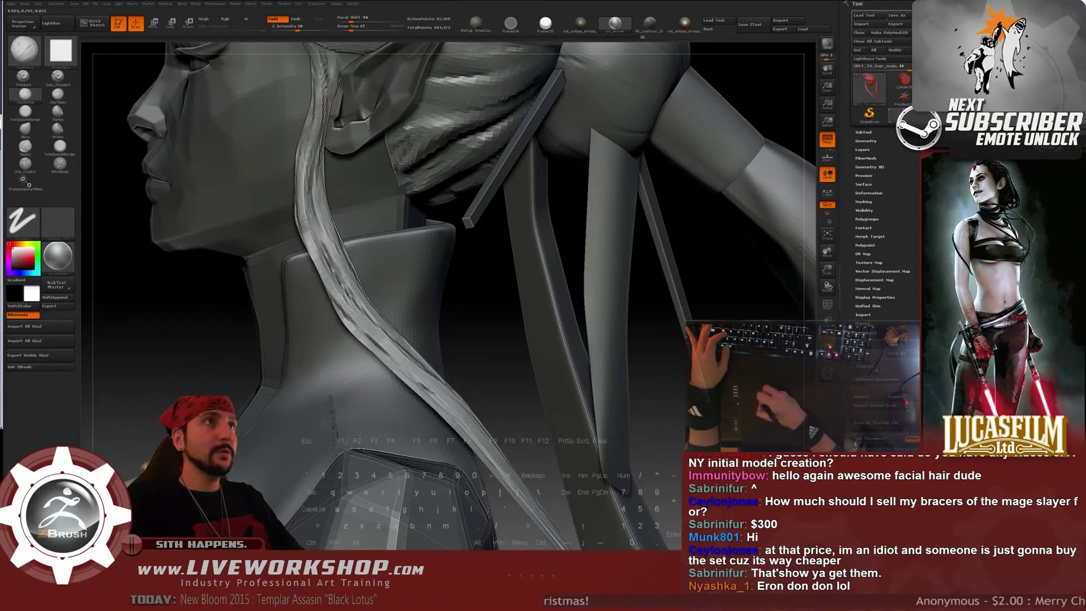
Switch to the hair bun subtool and carve the first strands across the bun's side with a resized Clay Buildup brush
alt+drag(217, 294, 190, 155)
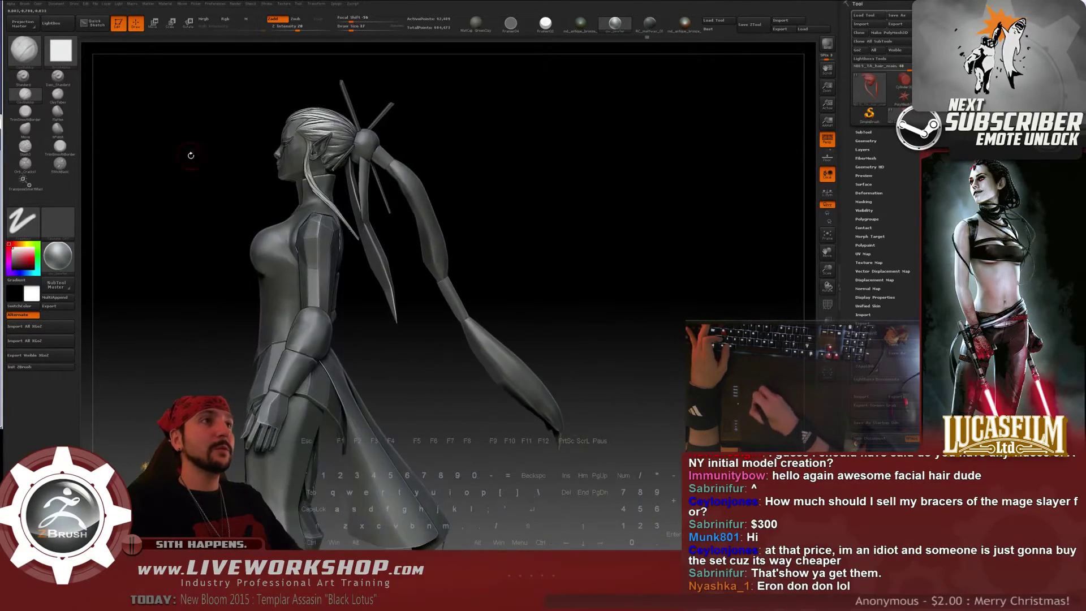
drag(531, 145, 634, 112)
drag(616, 150, 594, 127)
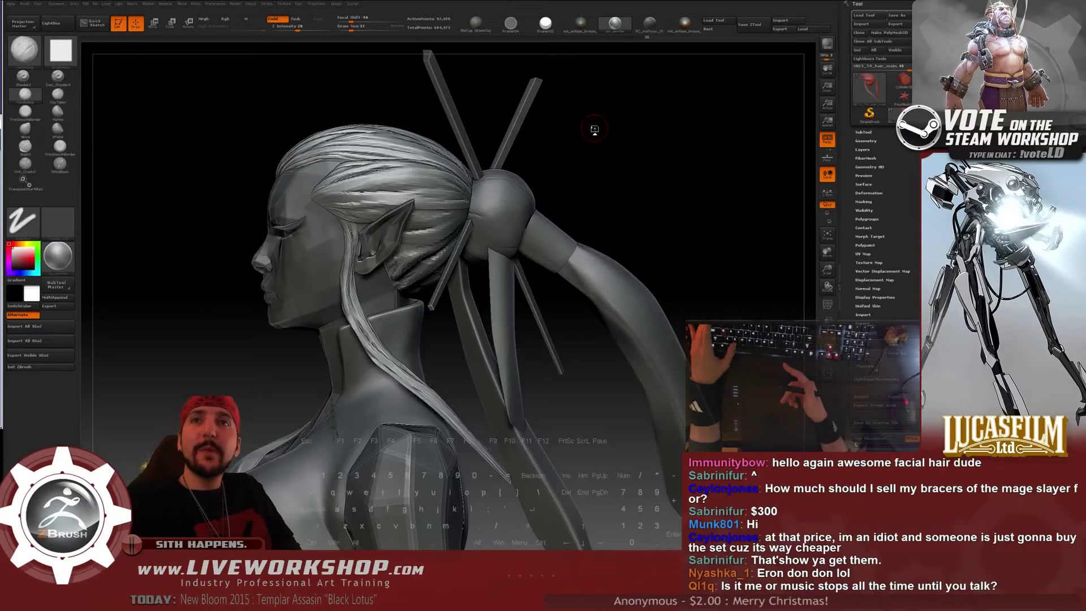
mouse_move(746, 73)
mouse_down()
mouse_move(701, 135)
mouse_move(706, 160)
mouse_move(765, 175)
mouse_move(633, 183)
mouse_up()
mouse_move(633, 184)
alt+mouse_down()
mouse_move(612, 213)
mouse_move(570, 197)
mouse_move(579, 179)
mouse_move(565, 209)
alt+mouse_up()
key(s)
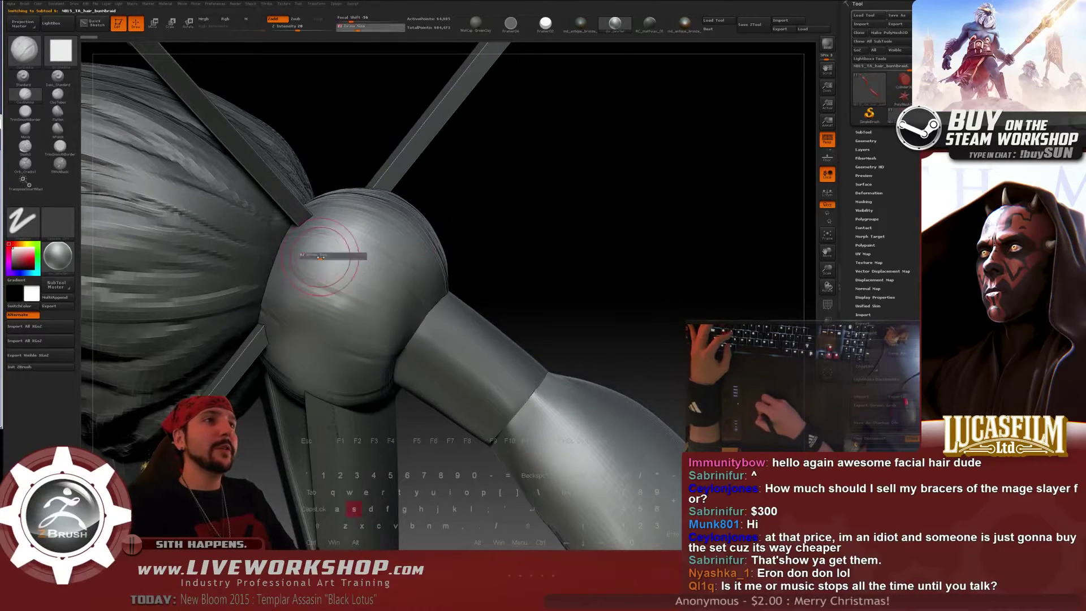
drag(324, 256, 333, 255)
drag(518, 195, 466, 206)
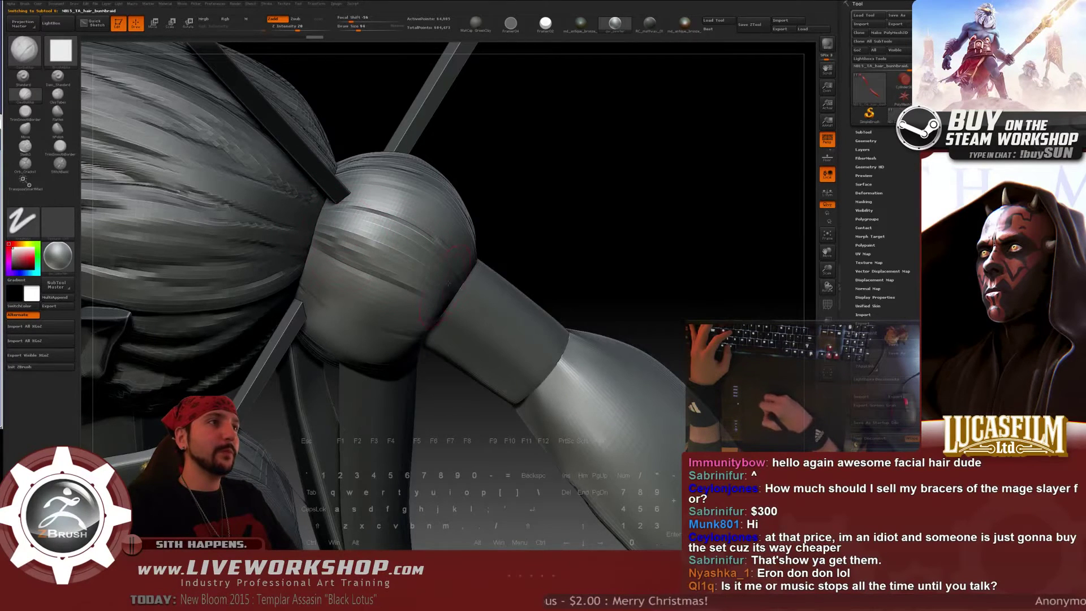
mouse_move(448, 282)
mouse_down()
mouse_move(337, 274)
mouse_move(380, 286)
mouse_up()
mouse_move(339, 254)
mouse_down()
mouse_move(399, 270)
mouse_move(399, 322)
mouse_up()
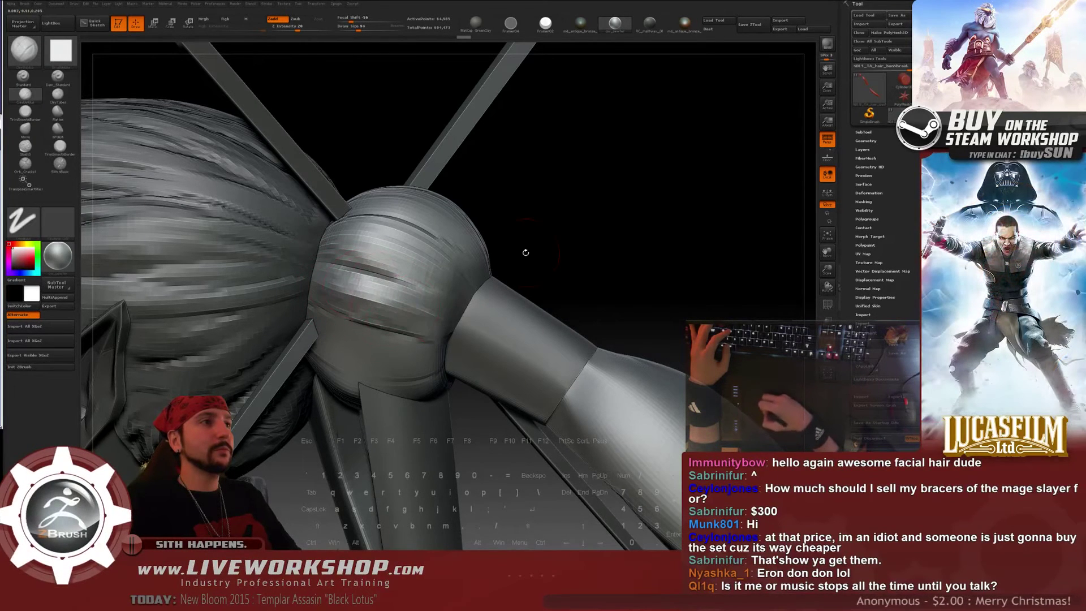
Carve strands around the back and both sides of the bun, converging on the ponytail's base
drag(523, 249, 442, 261)
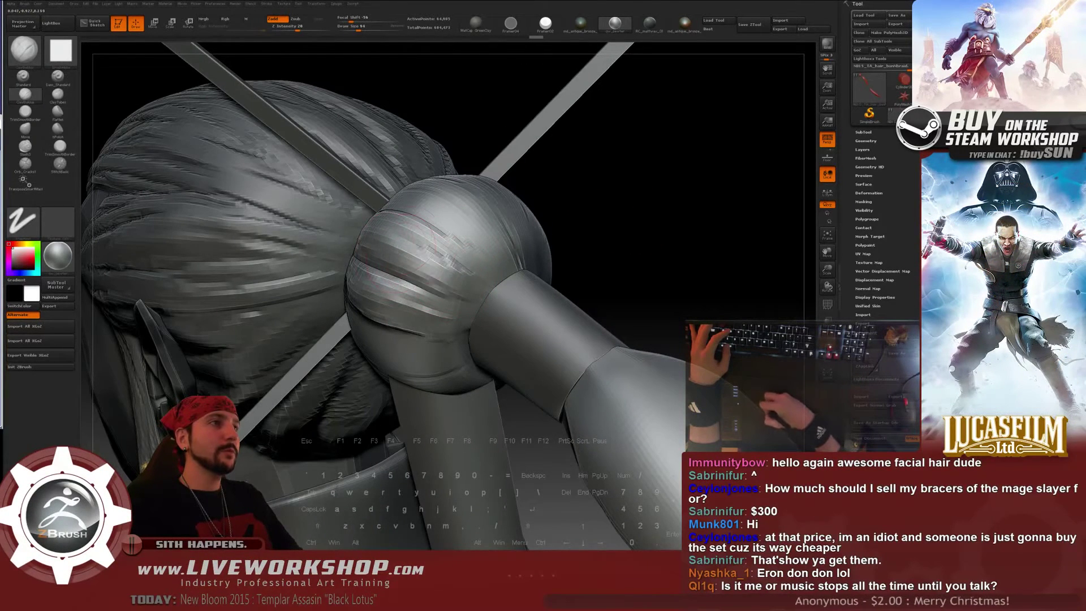
drag(690, 191, 614, 198)
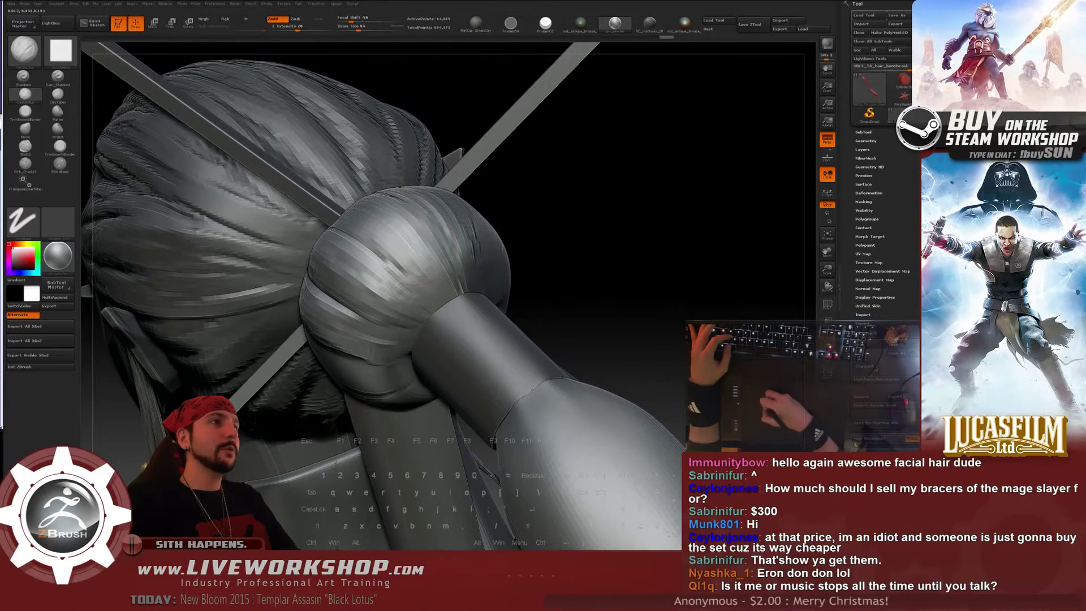
drag(445, 249, 388, 201)
mouse_move(448, 249)
mouse_down()
mouse_move(393, 192)
mouse_move(416, 206)
mouse_move(398, 211)
mouse_up()
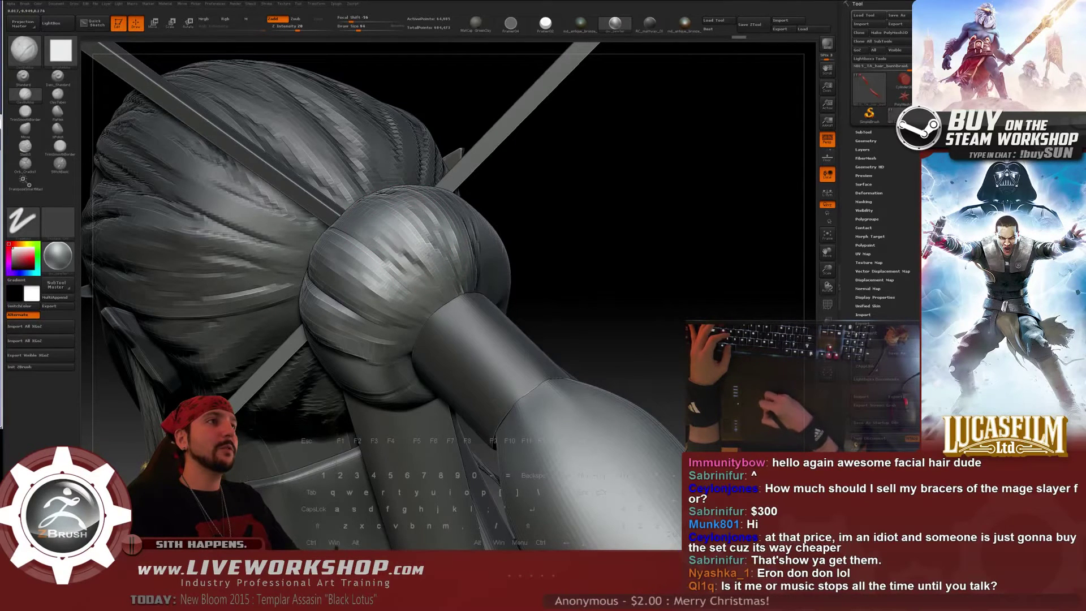
drag(584, 186, 308, 224)
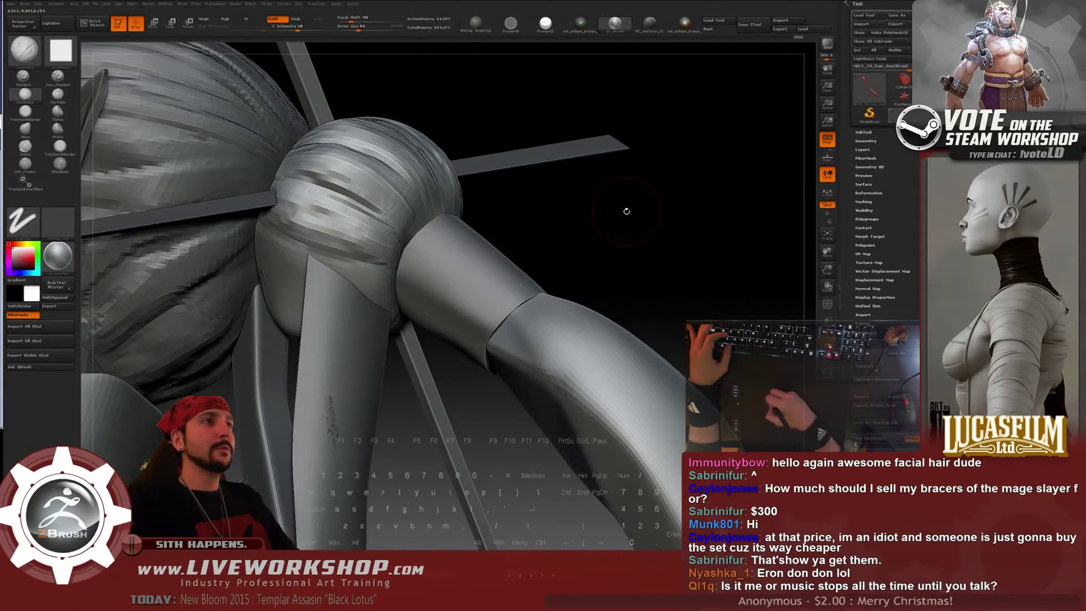
drag(627, 211, 588, 215)
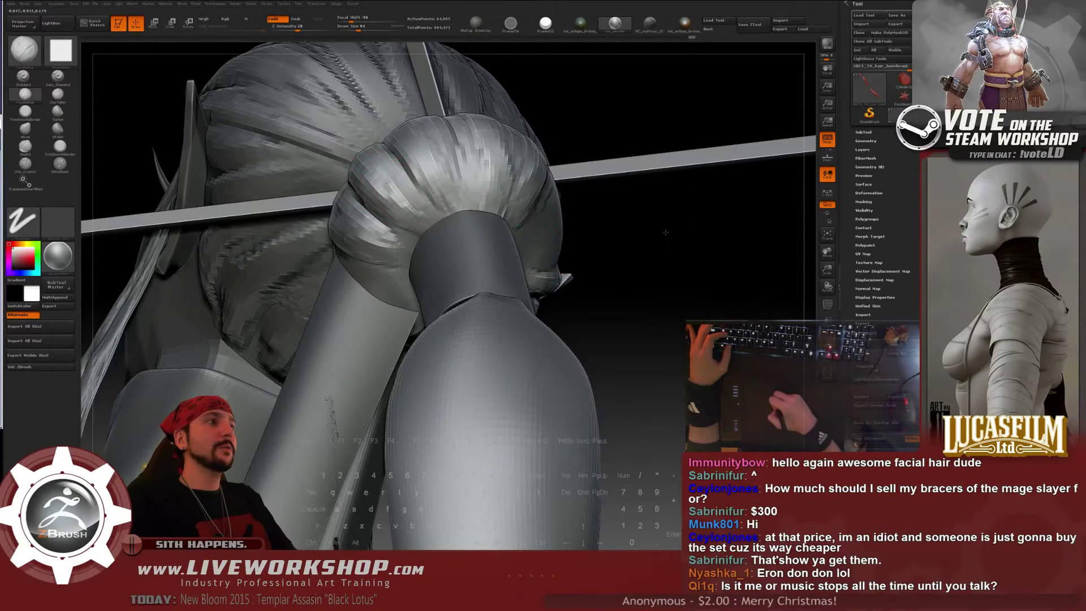
mouse_move(665, 233)
mouse_down()
mouse_move(469, 237)
mouse_move(538, 220)
mouse_move(446, 232)
mouse_up()
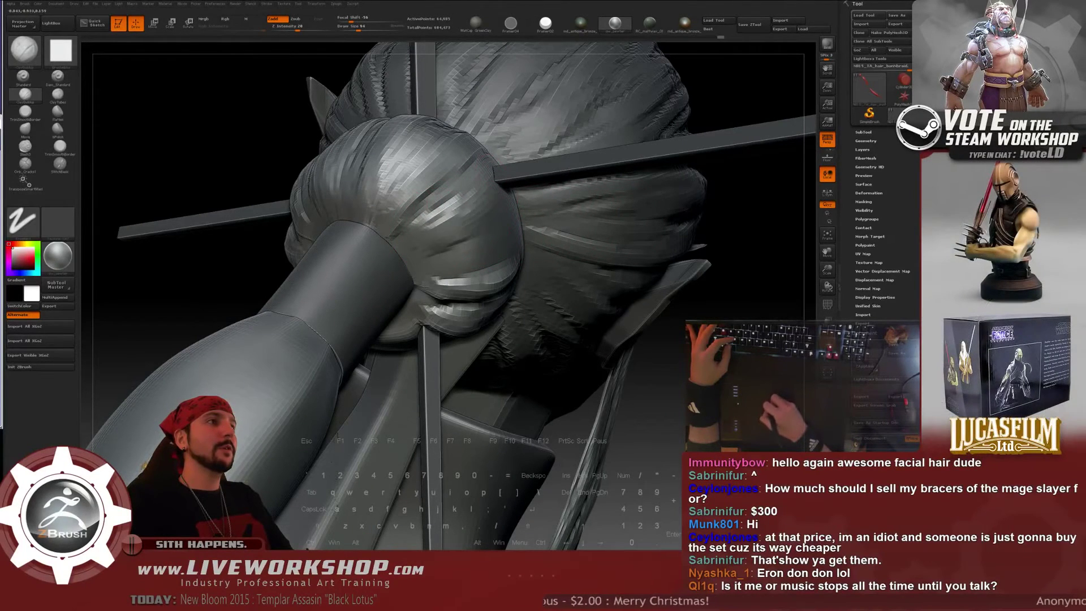
mouse_move(226, 292)
mouse_down()
mouse_move(680, 209)
mouse_move(709, 164)
mouse_move(614, 145)
mouse_move(689, 139)
mouse_move(440, 196)
mouse_up()
Hide all subtools except the bun and sculpt broad strands across its exposed side
click(863, 132)
click(913, 217)
drag(331, 192, 422, 215)
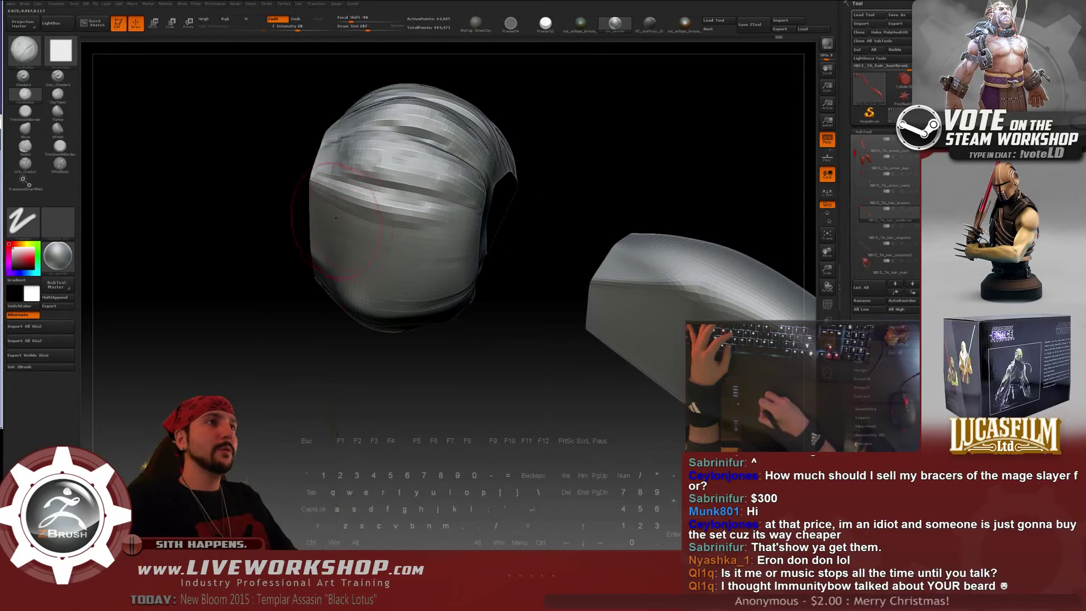
drag(338, 213, 463, 218)
drag(566, 198, 498, 205)
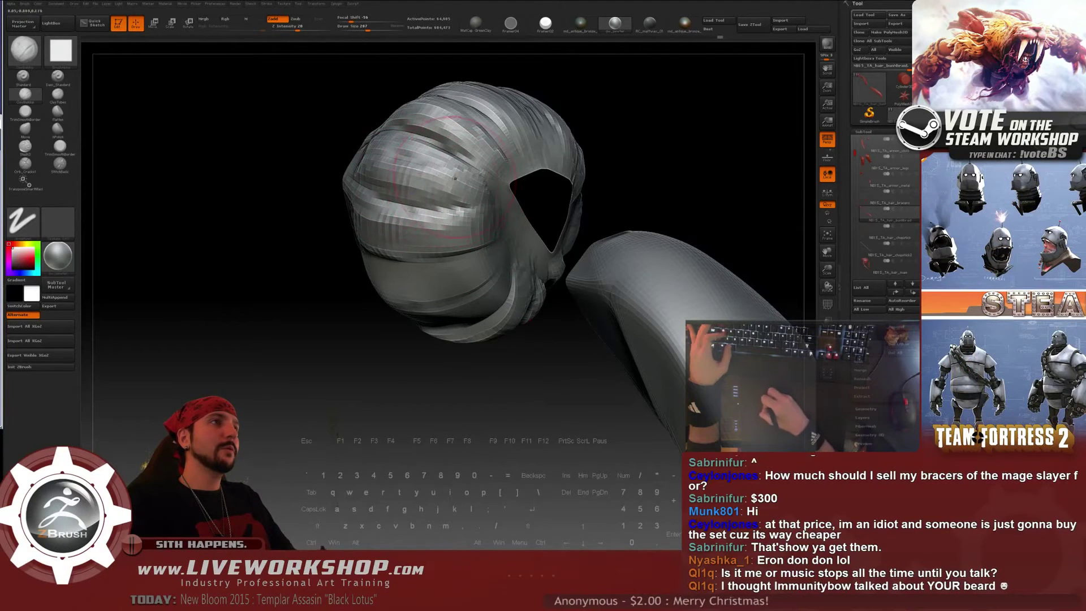
Sculpt wide strand ridges across the lower half of the isolated bun and unhide the other subtools
key(shift)
key(shift)
mouse_move(283, 192)
mouse_down()
mouse_move(376, 266)
mouse_move(351, 288)
mouse_move(451, 294)
mouse_move(390, 334)
mouse_up()
drag(356, 272, 429, 274)
drag(345, 336, 441, 336)
mouse_move(356, 269)
mouse_down()
mouse_move(444, 270)
mouse_move(444, 280)
mouse_up()
drag(345, 333, 455, 339)
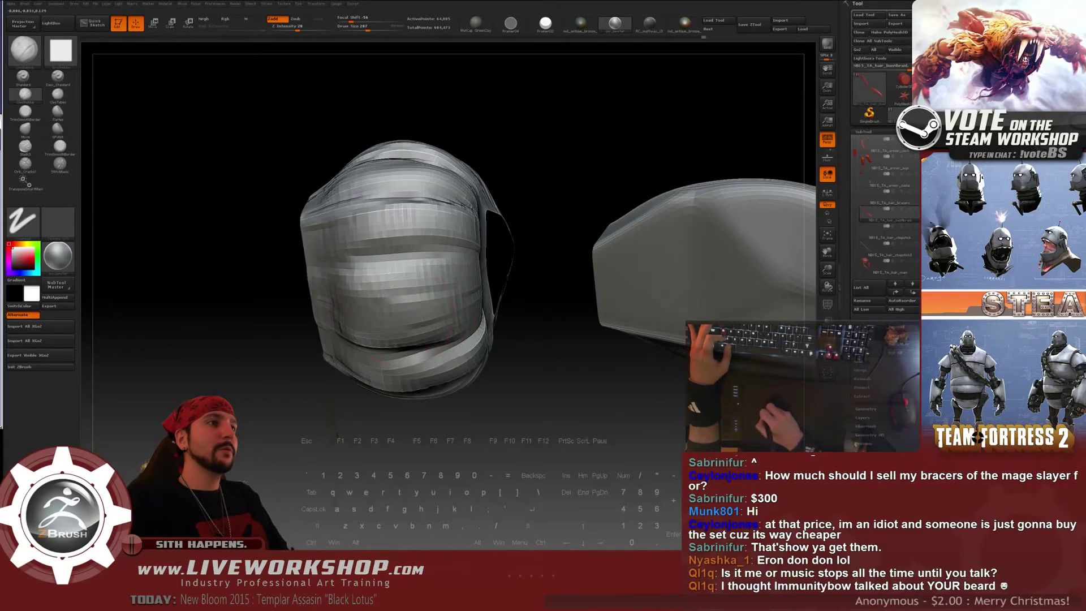
click(917, 212)
Hide the main hair subtool while keeping the rest of the model visible and the bun active for sculpting
drag(586, 141, 644, 170)
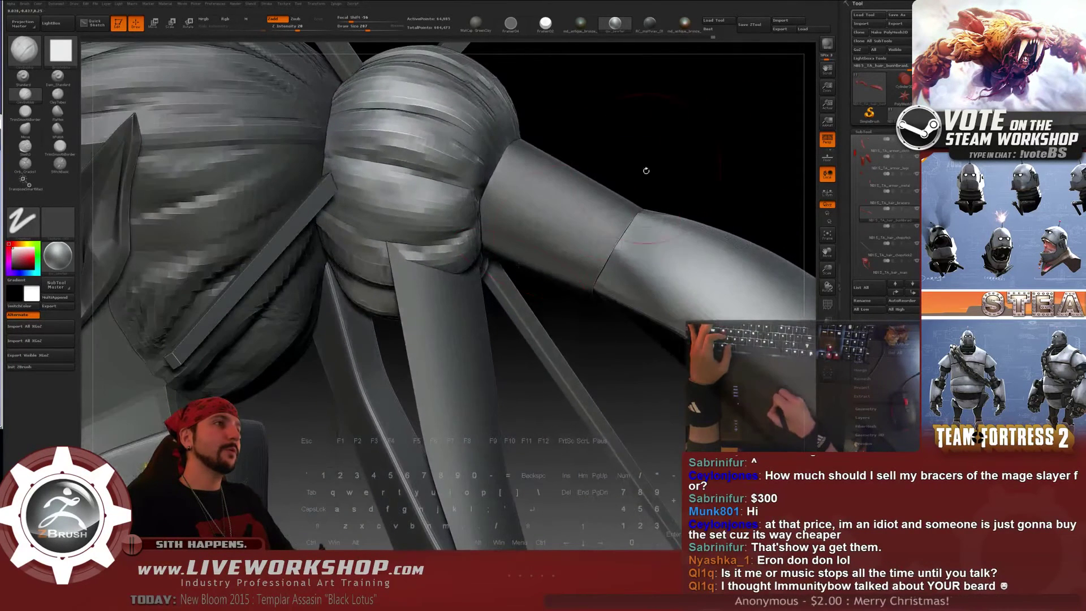
click(882, 265)
shift+click(910, 265)
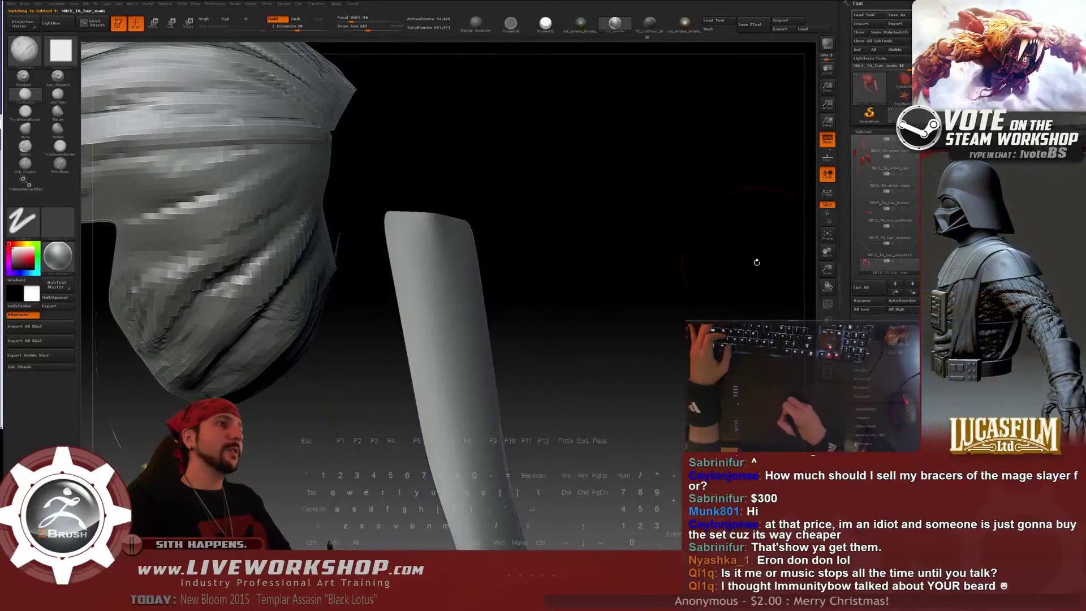
click(902, 215)
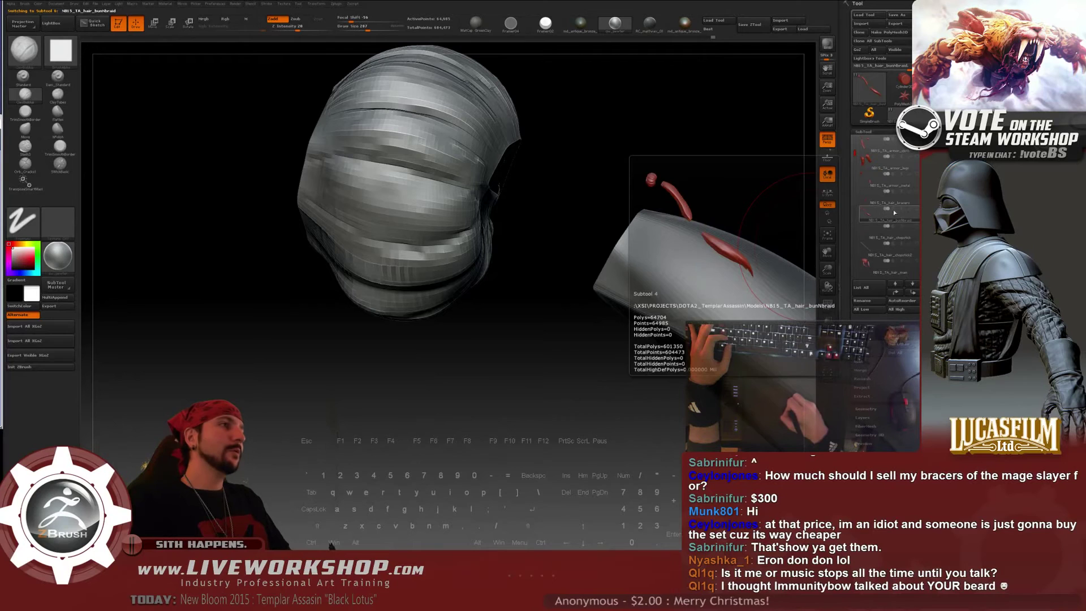
click(917, 210)
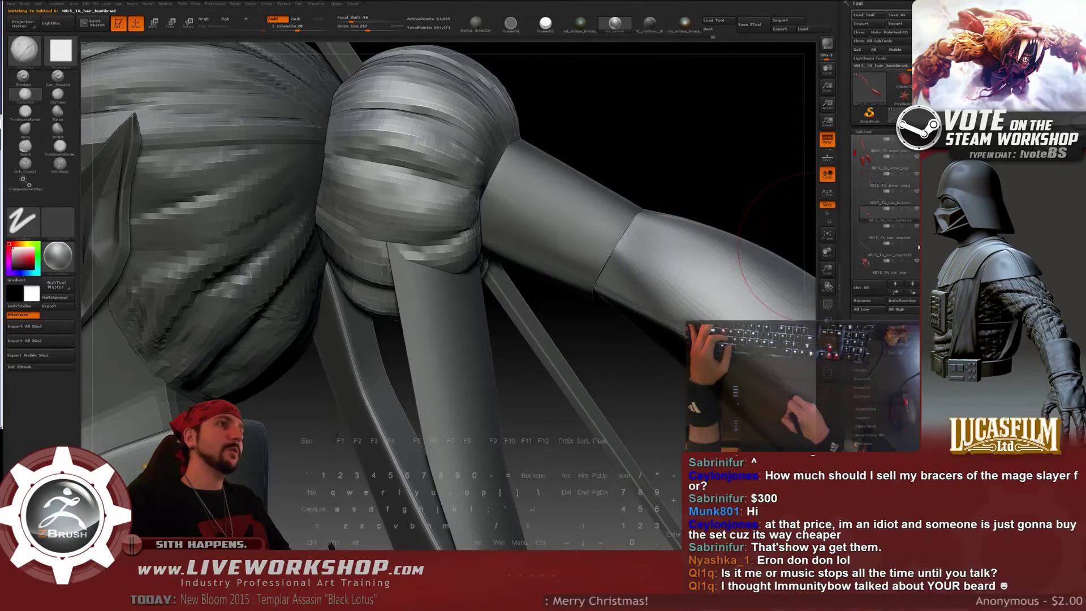
click(917, 262)
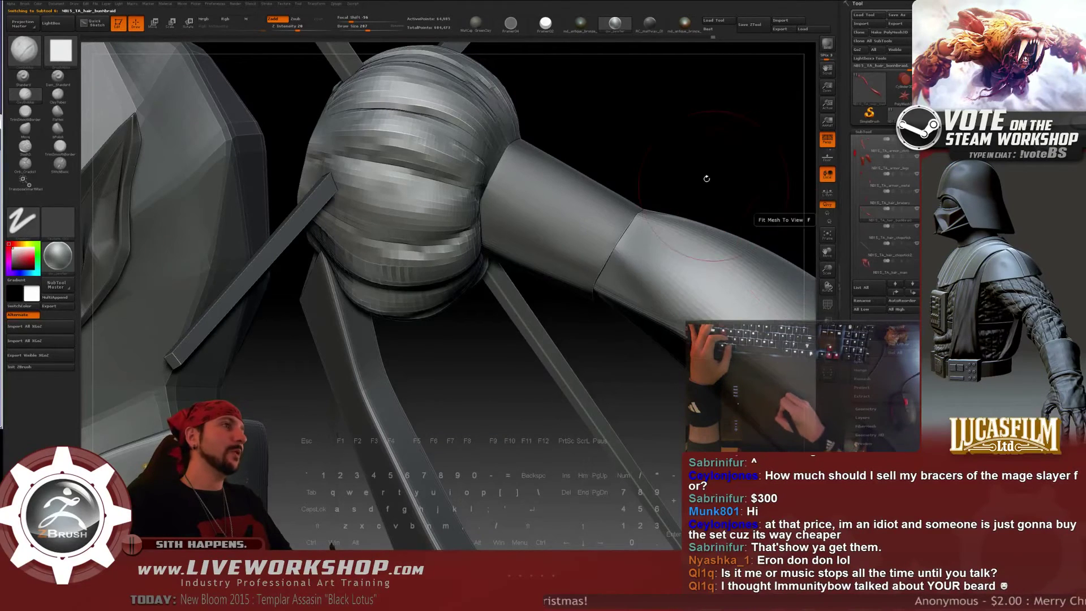
Sculpt strand ridges over the top and far side of the bun, following its curve toward the ponytail tie
drag(688, 134, 657, 207)
key(s)
click(408, 170)
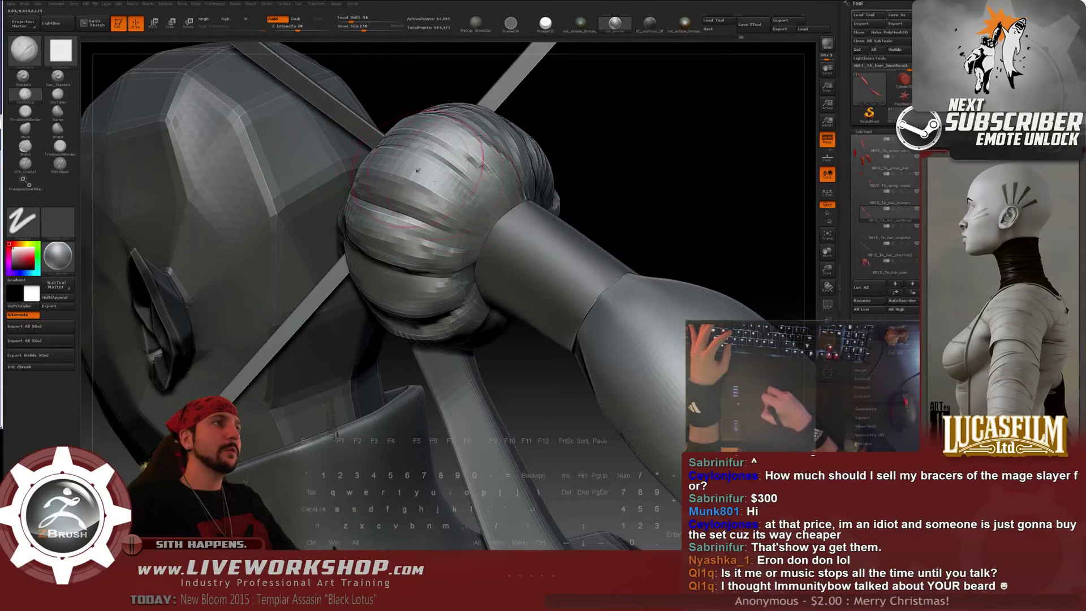
mouse_move(626, 153)
mouse_down()
mouse_move(692, 233)
mouse_move(699, 265)
mouse_up()
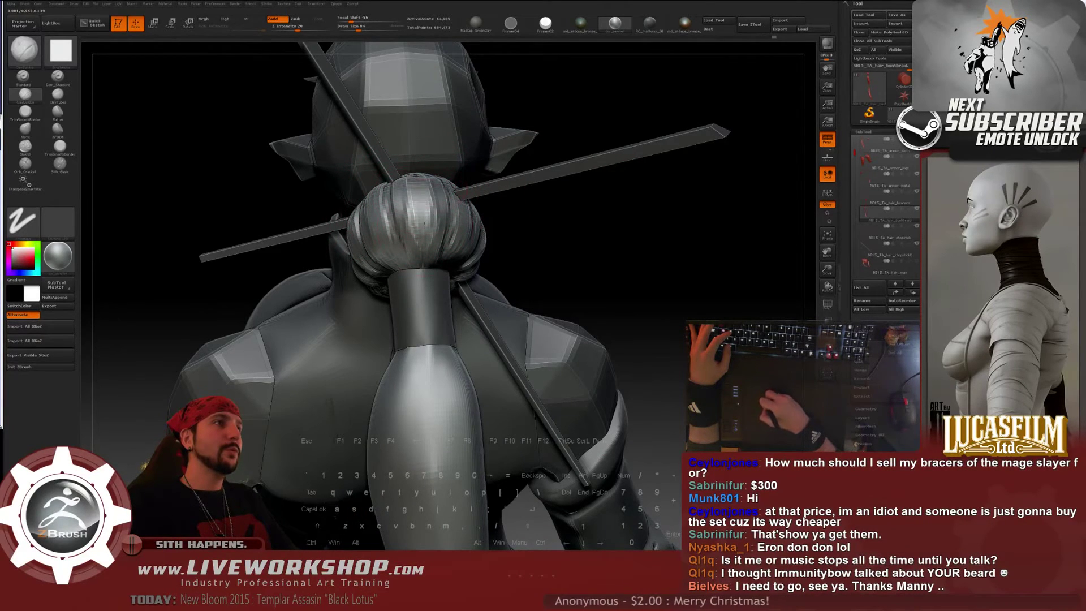
drag(596, 230, 378, 207)
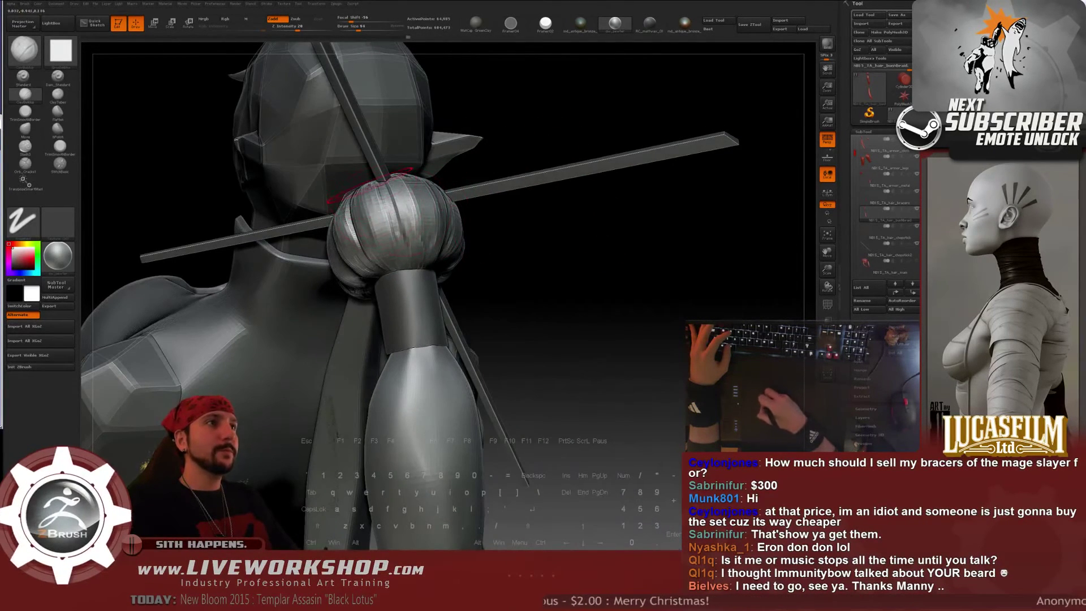
drag(599, 254, 526, 283)
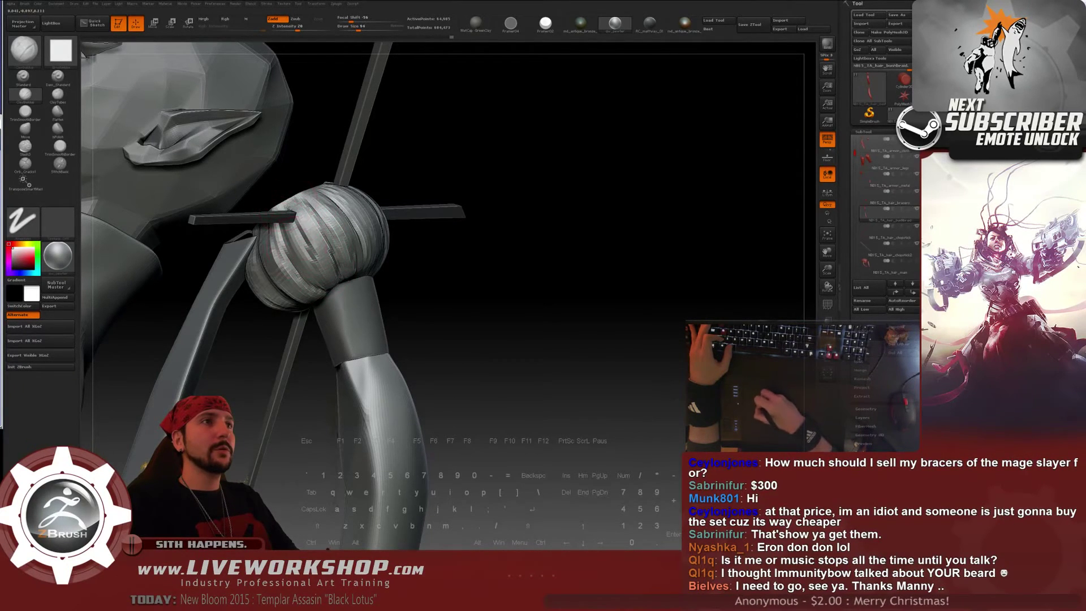
drag(543, 232, 402, 228)
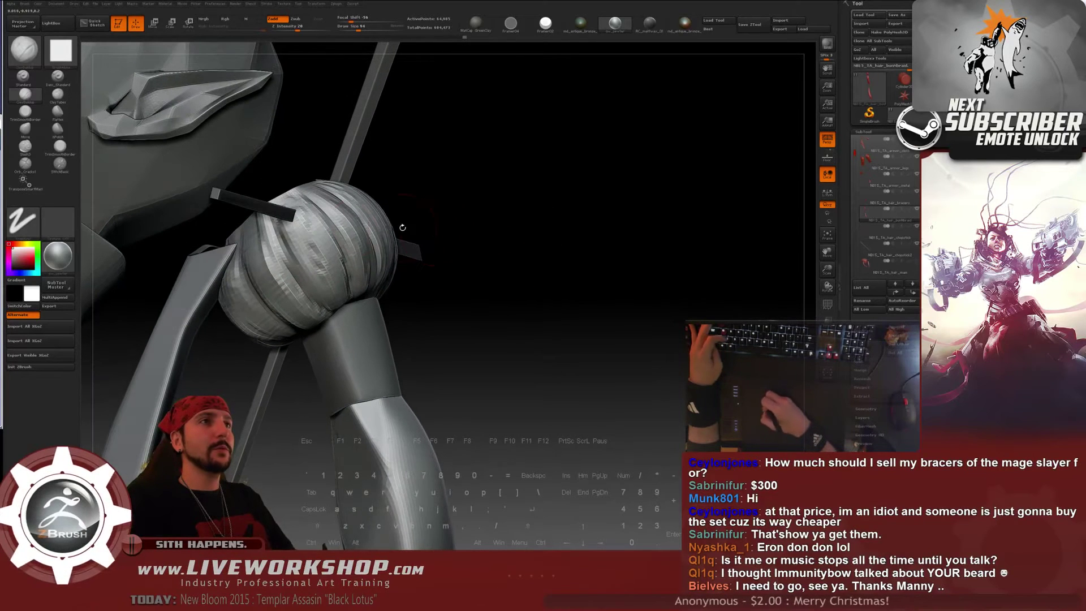
Smooth the bun's side, carve strands on the part facing the head, and unhide the main hair subtool
key(shift)
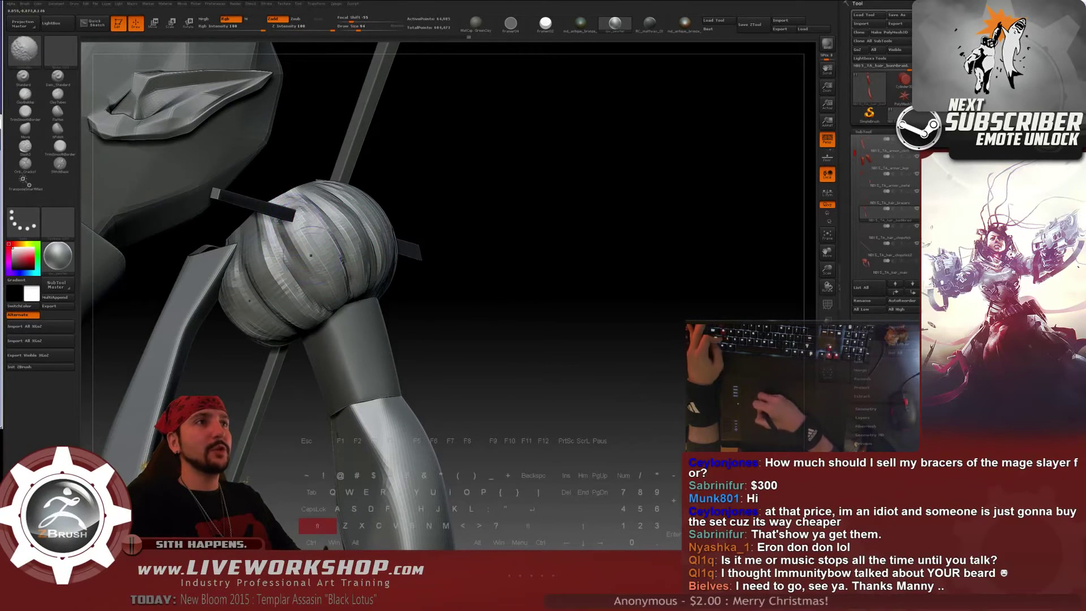
drag(525, 187, 504, 183)
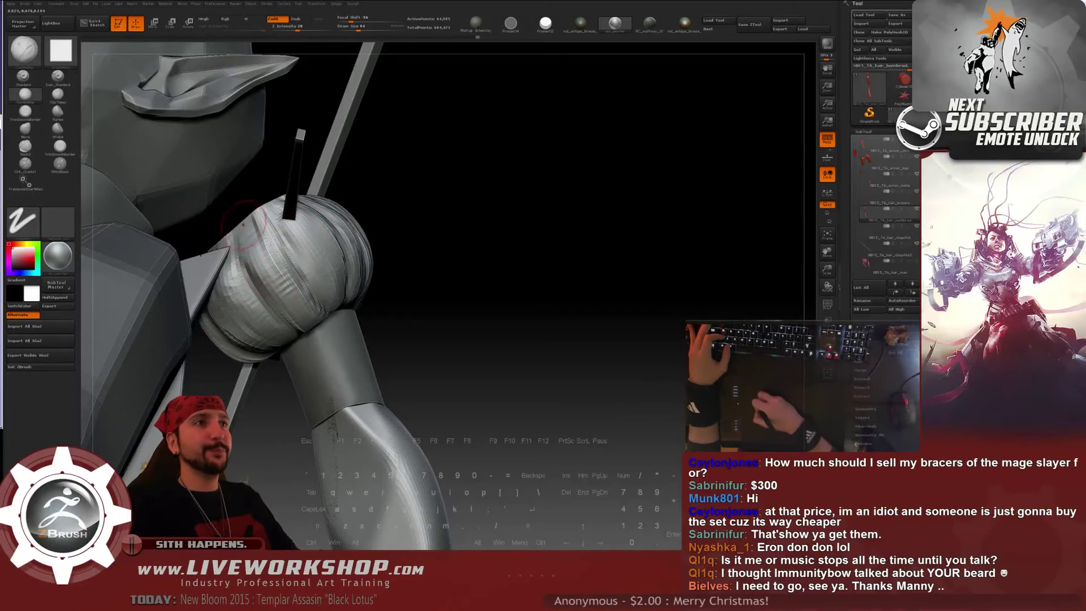
drag(235, 240, 263, 302)
drag(226, 266, 258, 316)
alt+drag(532, 323, 353, 168)
click(916, 209)
click(917, 209)
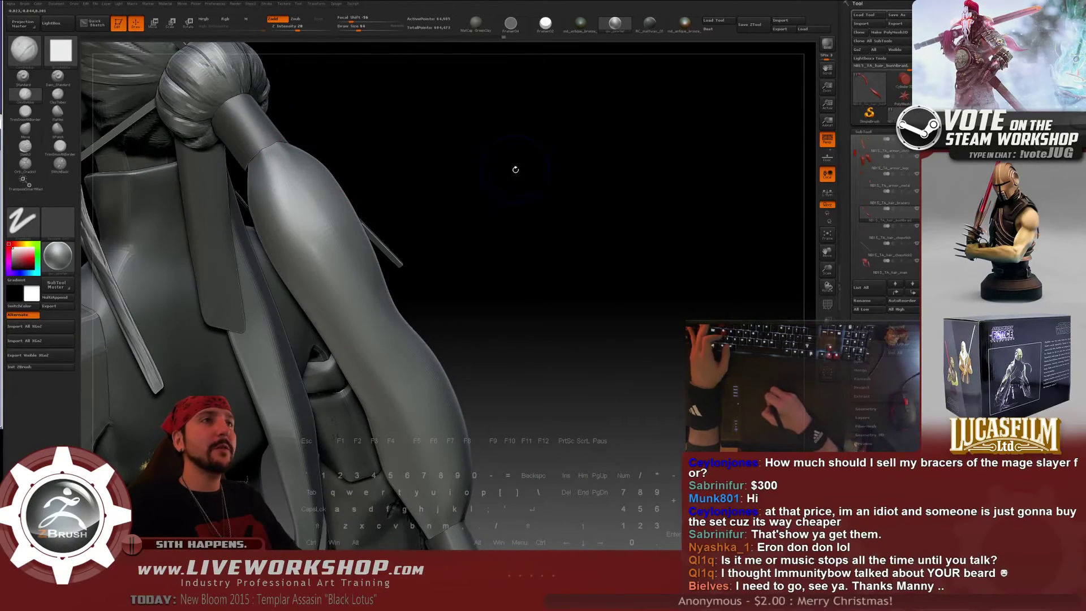
Sculpt the first long strands from the ponytail's tied end down along its S-curve
drag(515, 169, 581, 174)
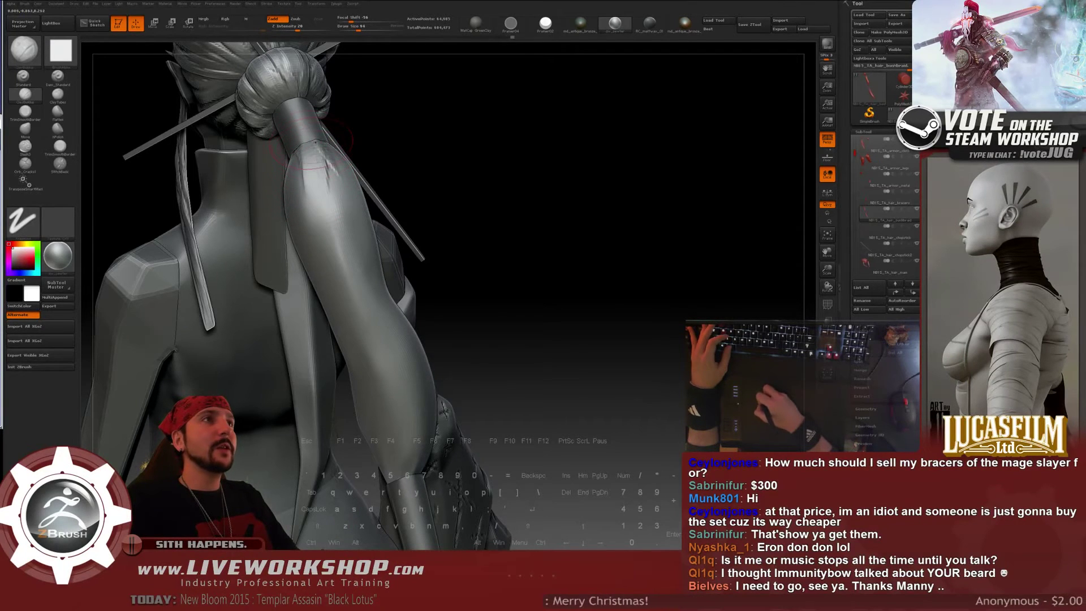
mouse_move(313, 162)
mouse_down()
mouse_move(315, 195)
mouse_move(314, 151)
mouse_up()
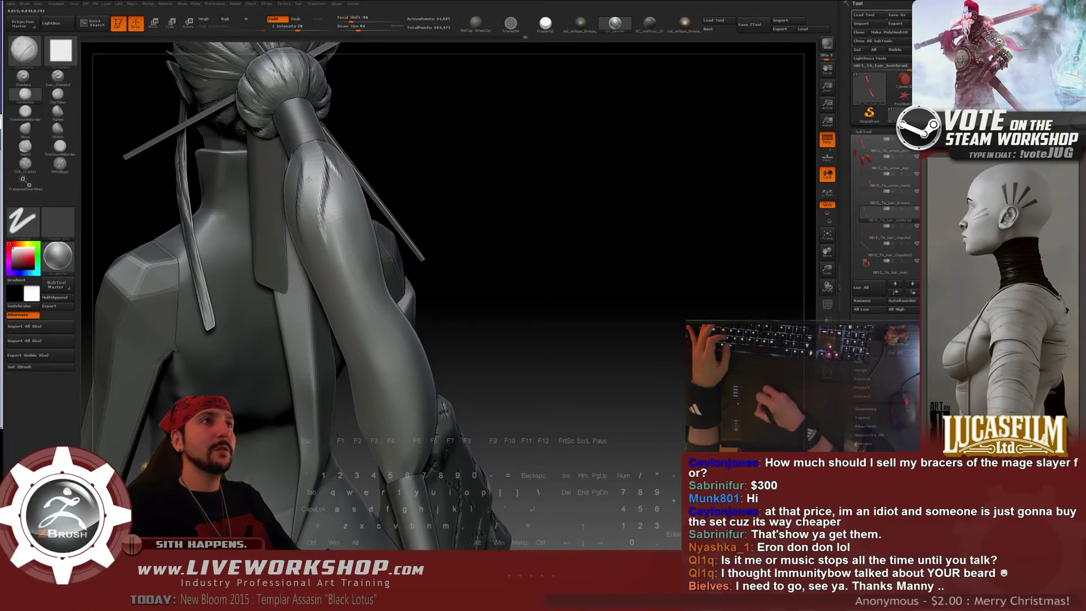
right_drag(325, 242, 319, 234)
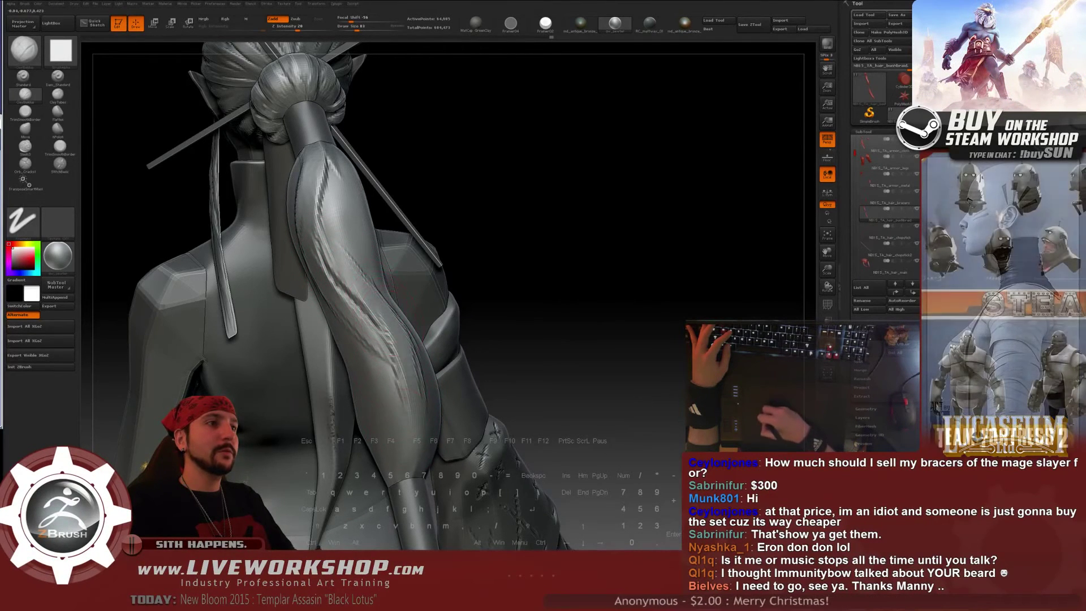
drag(542, 279, 341, 279)
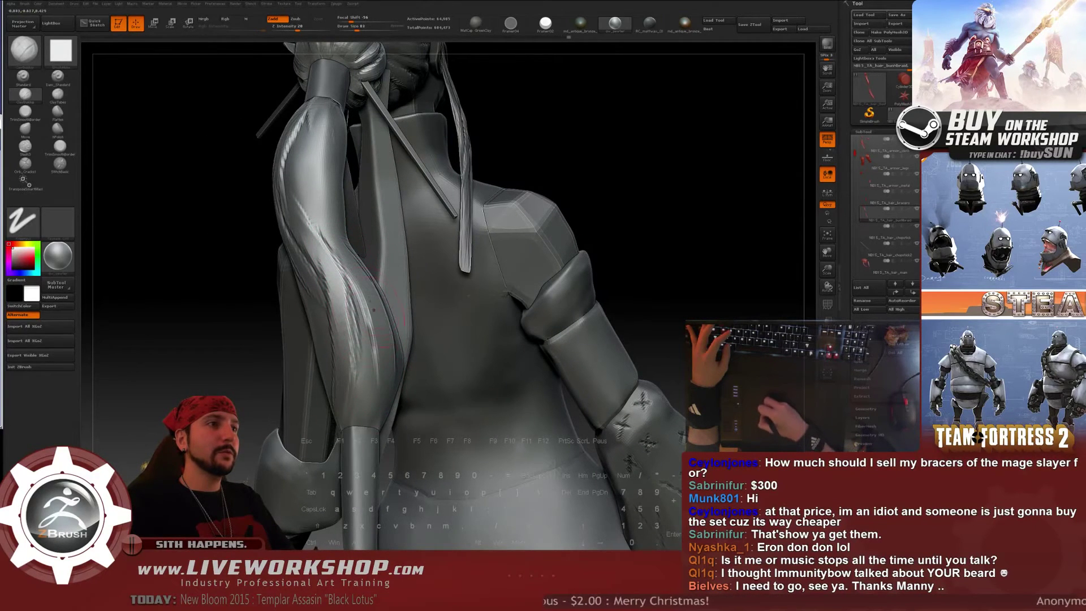
Carve flowing strand grooves along the ponytail's side, through the upper bulge and into the lower bend
right_drag(417, 244, 349, 345)
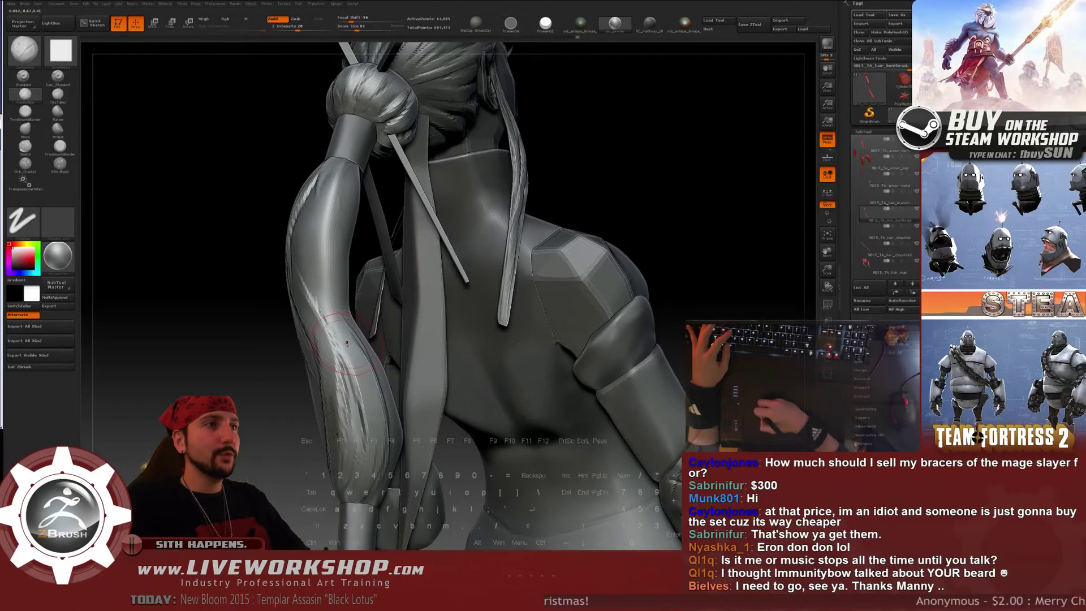
drag(330, 318, 346, 357)
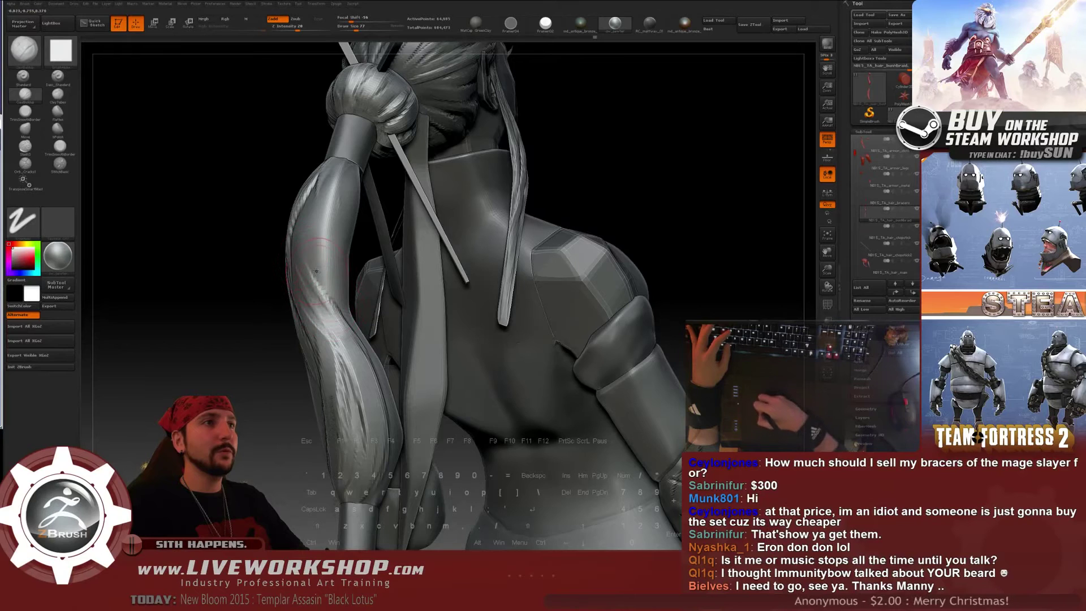
alt+drag(318, 271, 330, 303)
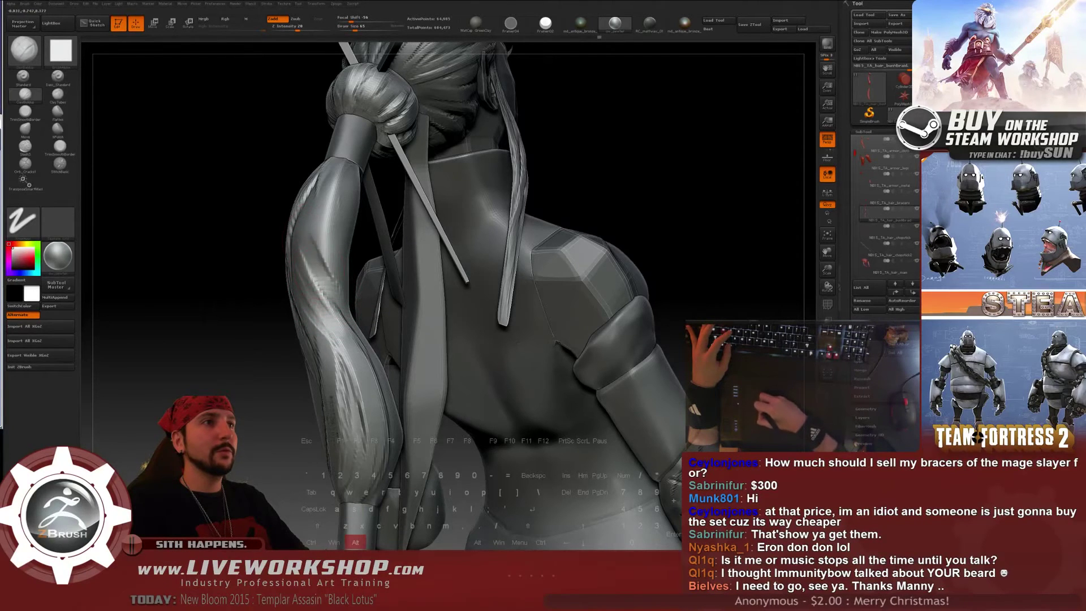
drag(309, 232, 325, 294)
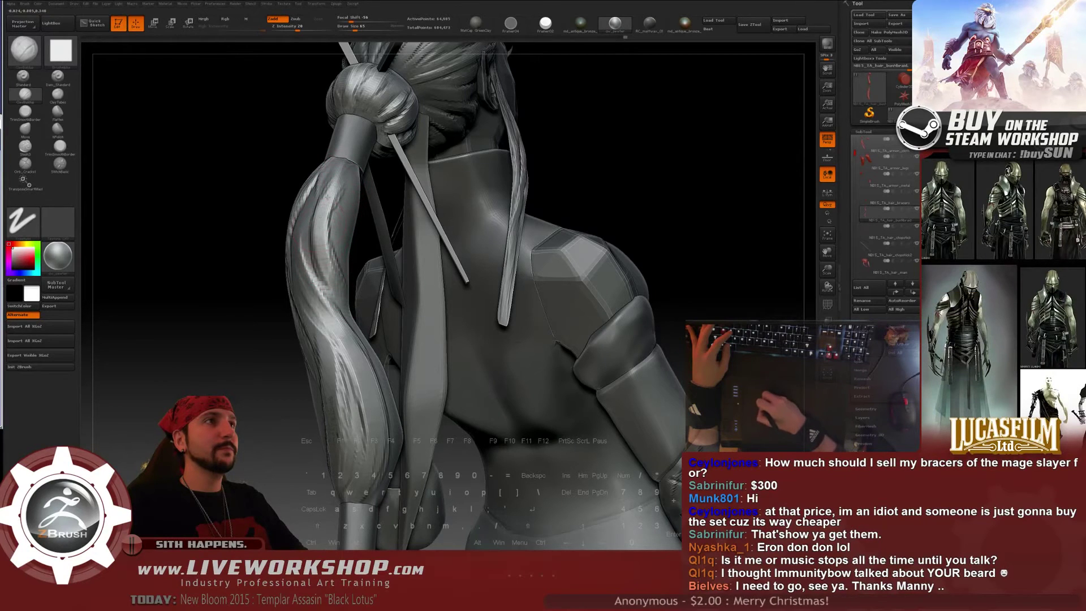
Carve strands from the tie down both edges of the ponytail's upper section
drag(266, 151, 565, 141)
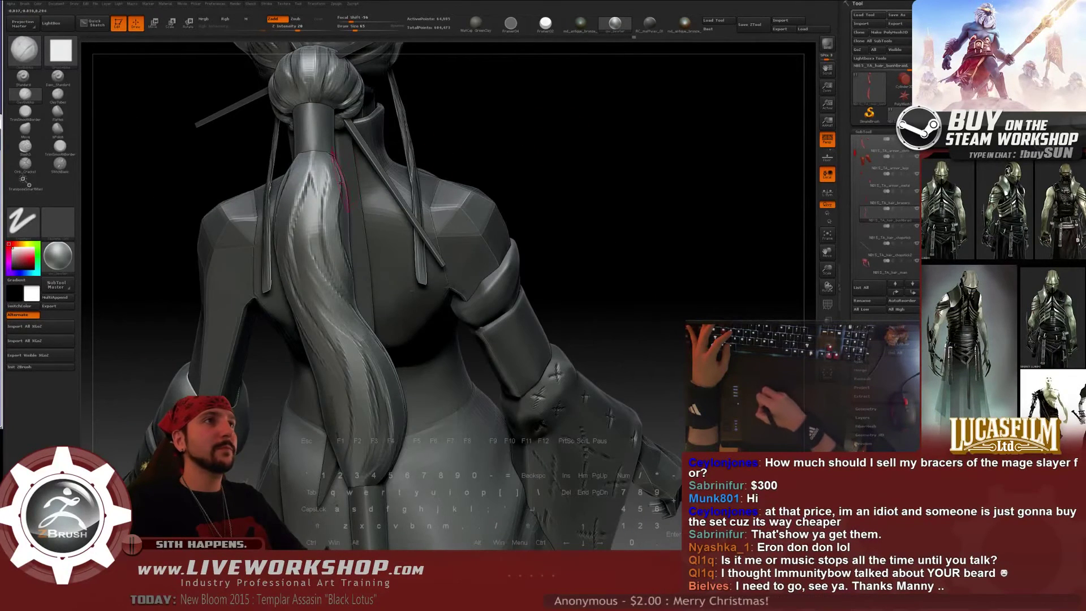
drag(320, 156, 336, 212)
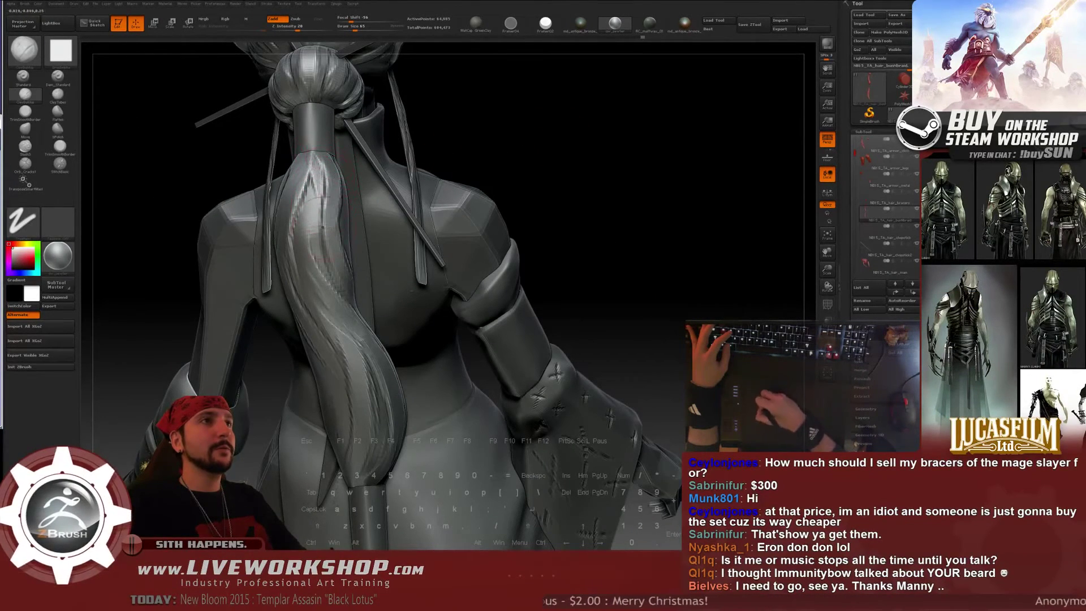
right_drag(324, 169, 323, 147)
key(bracketleft)
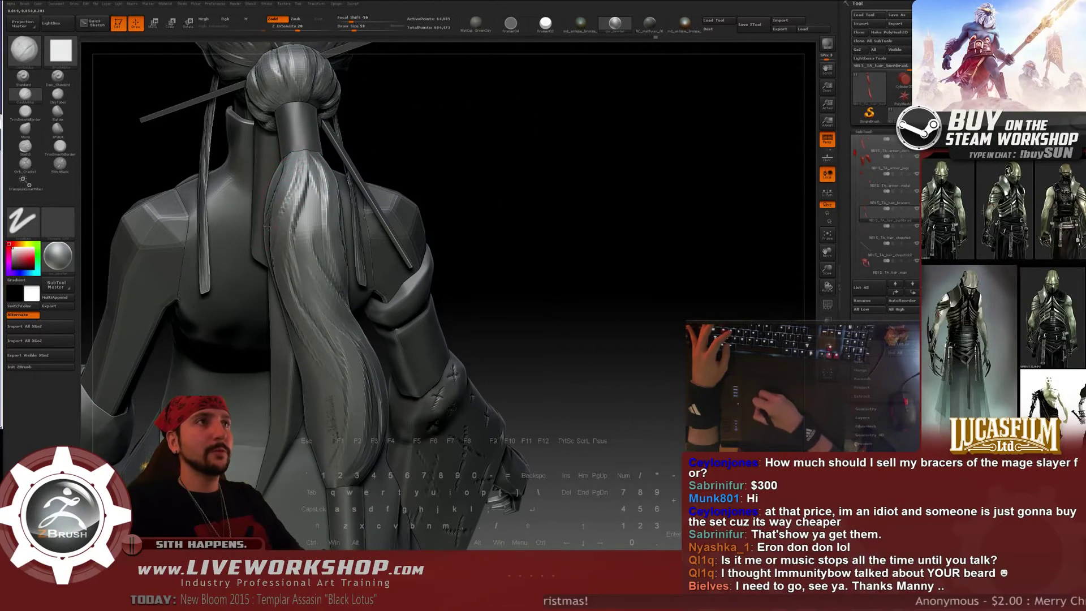
drag(291, 158, 273, 212)
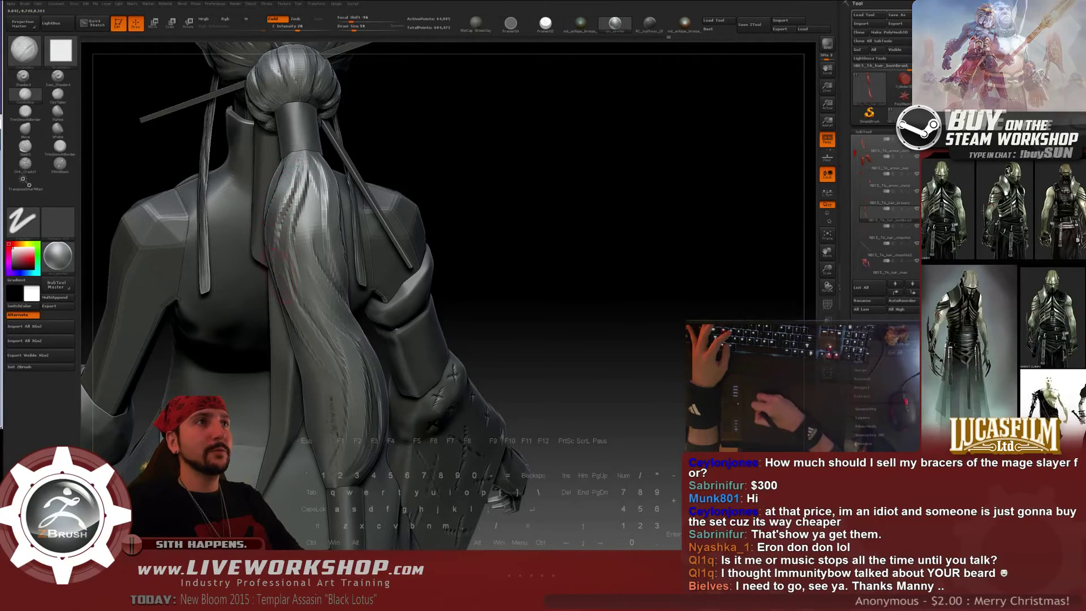
drag(294, 161, 277, 220)
right_drag(277, 237, 305, 211)
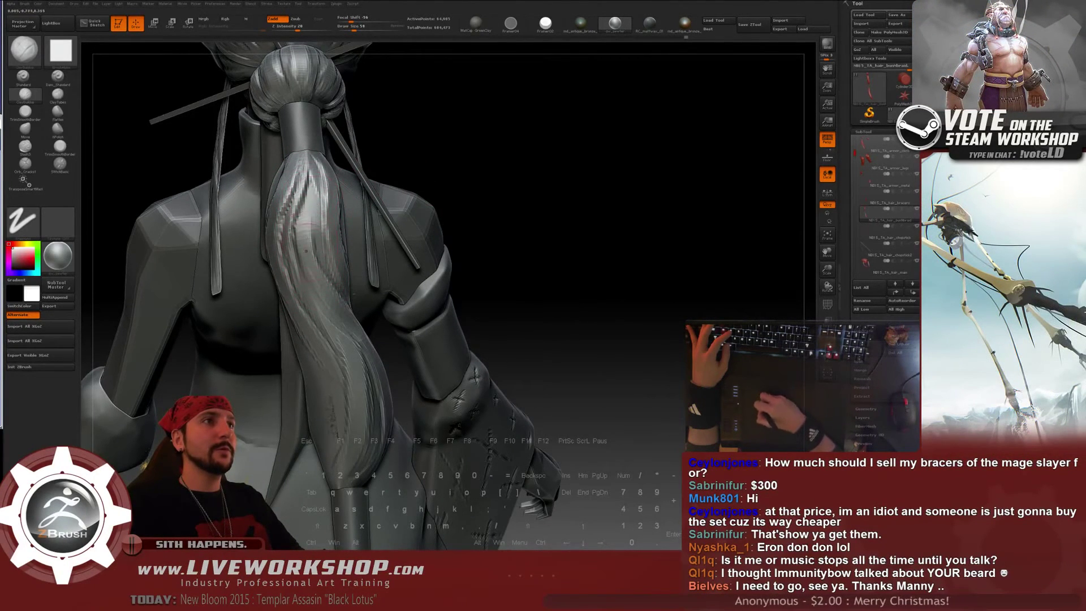
Vary the brush size and deepen the strands converging just below the ponytail's tie
key(s)
drag(314, 225, 308, 225)
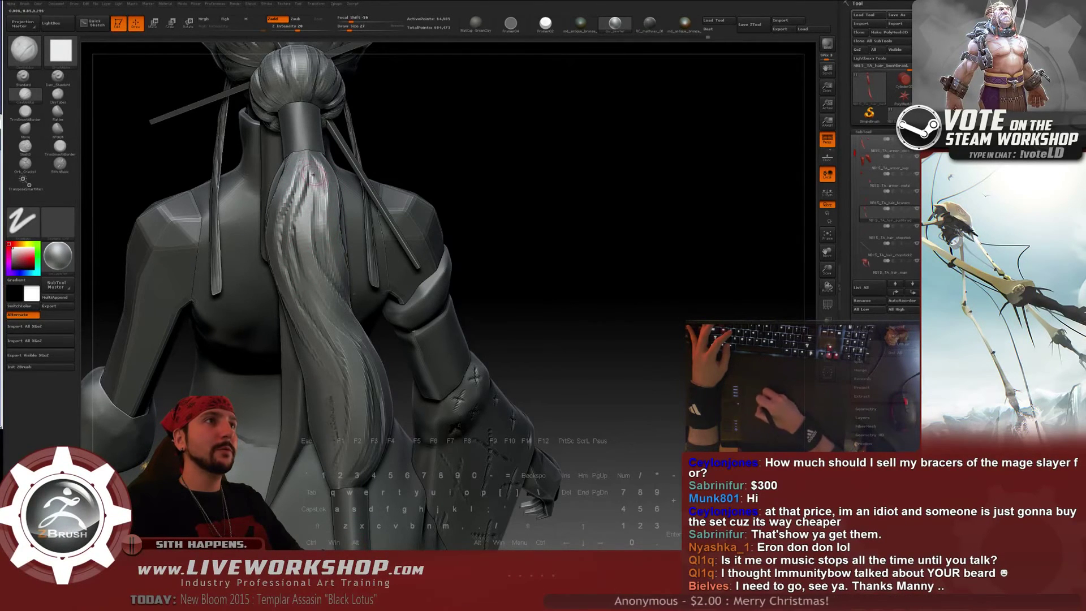
alt+drag(471, 182, 735, 238)
key(s)
click(336, 192)
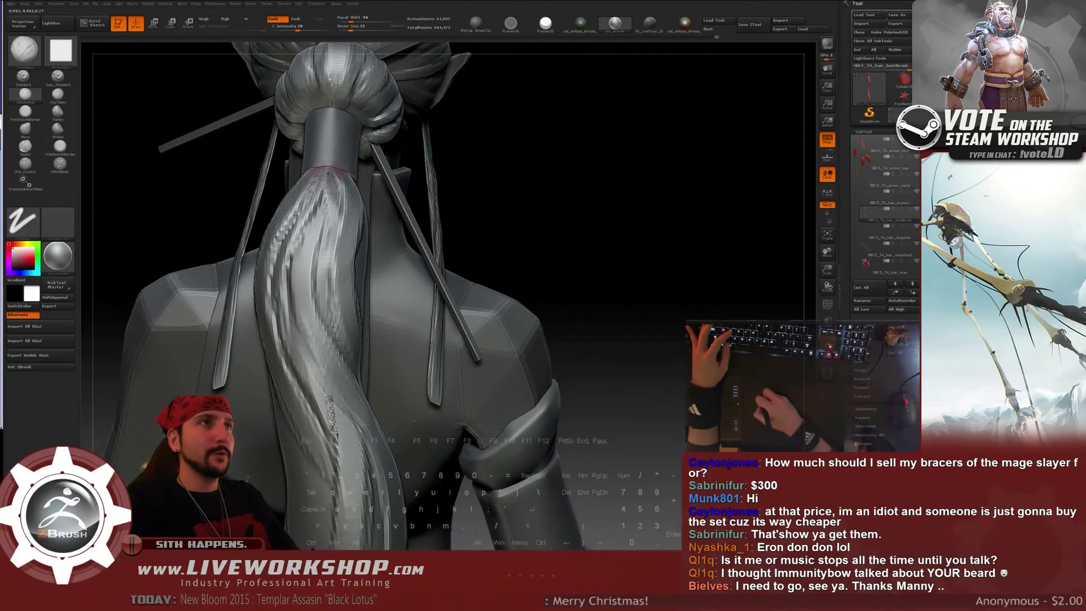
key(s)
click(329, 186)
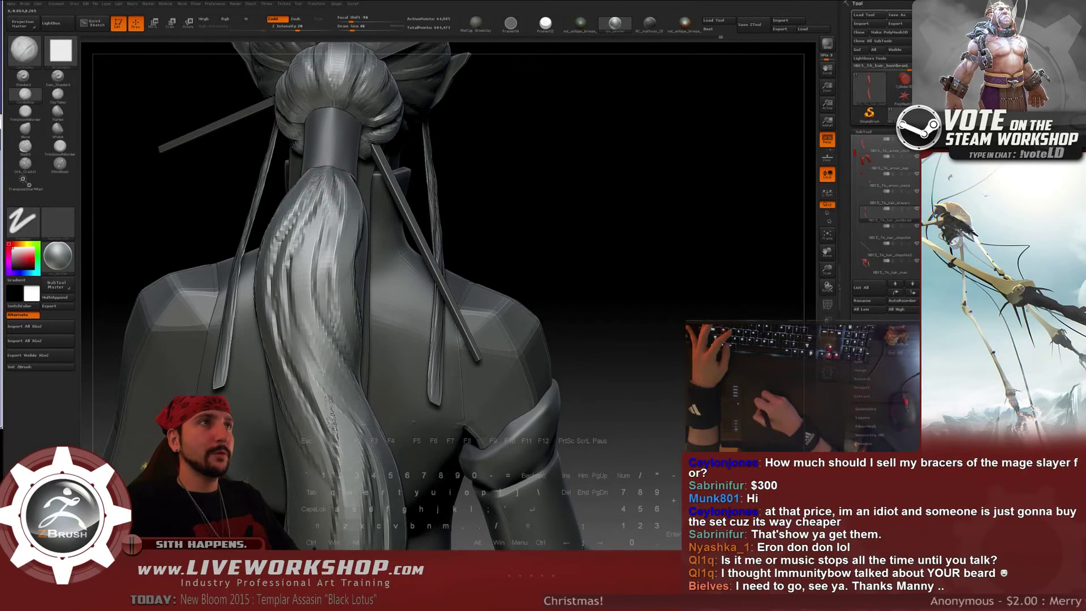
key(s)
click(332, 181)
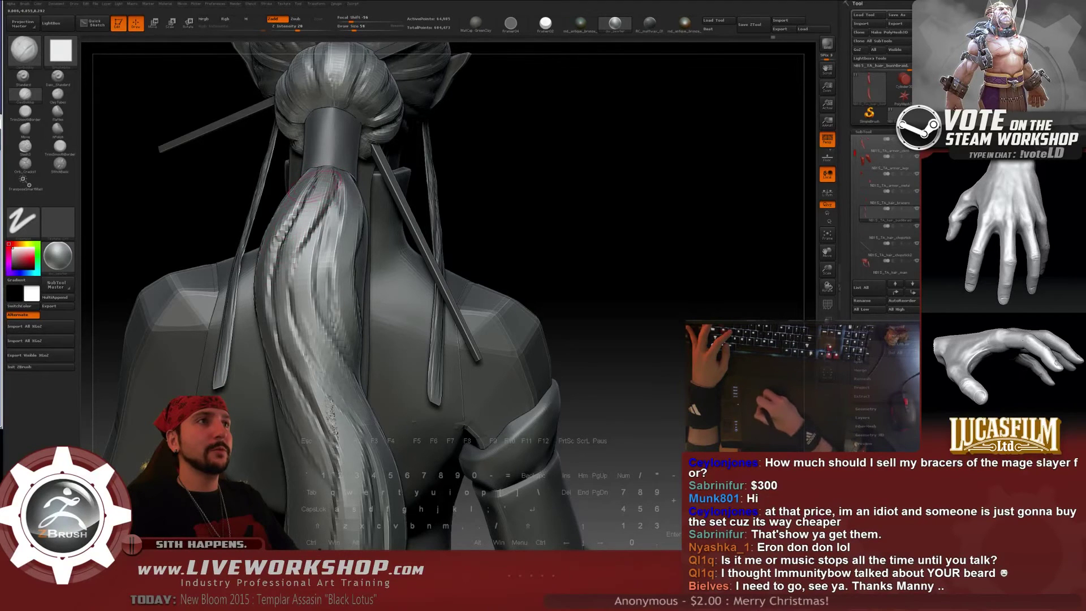
Sculpt strands down the right half of the ponytail below the tie and undo the last stroke
drag(656, 187, 571, 188)
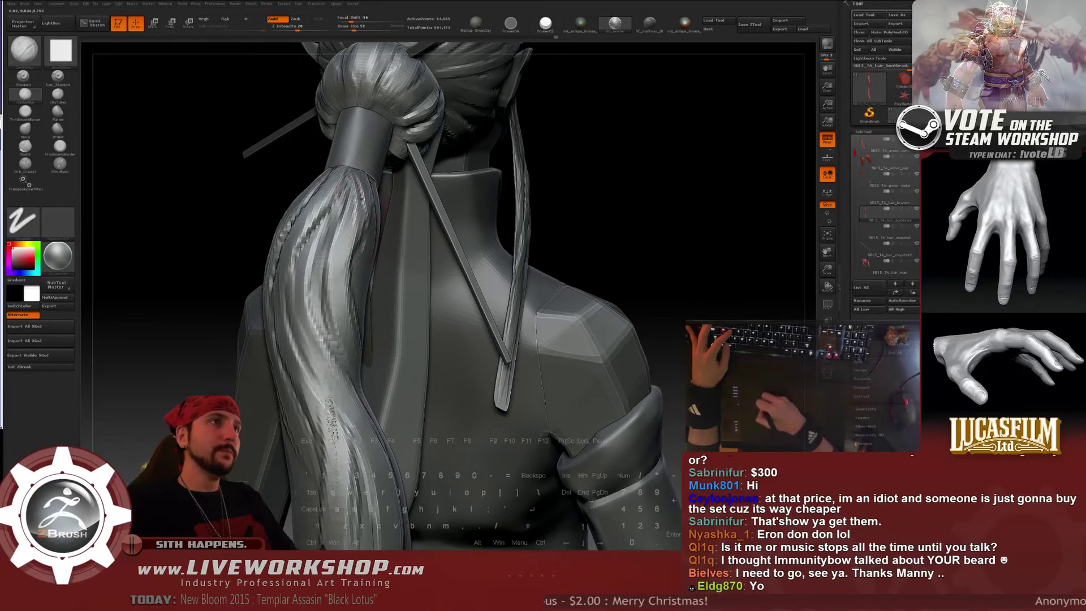
drag(382, 193, 333, 168)
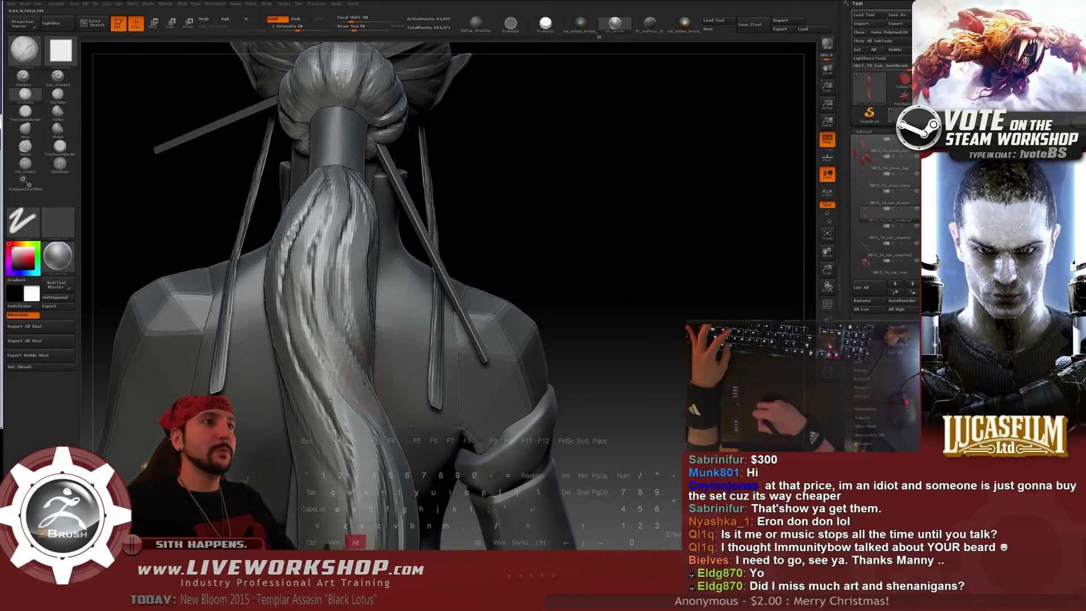
mouse_move(537, 294)
alt+mouse_down()
mouse_move(531, 308)
mouse_move(543, 260)
mouse_move(569, 236)
mouse_move(635, 241)
mouse_move(613, 201)
mouse_move(594, 213)
alt+mouse_up()
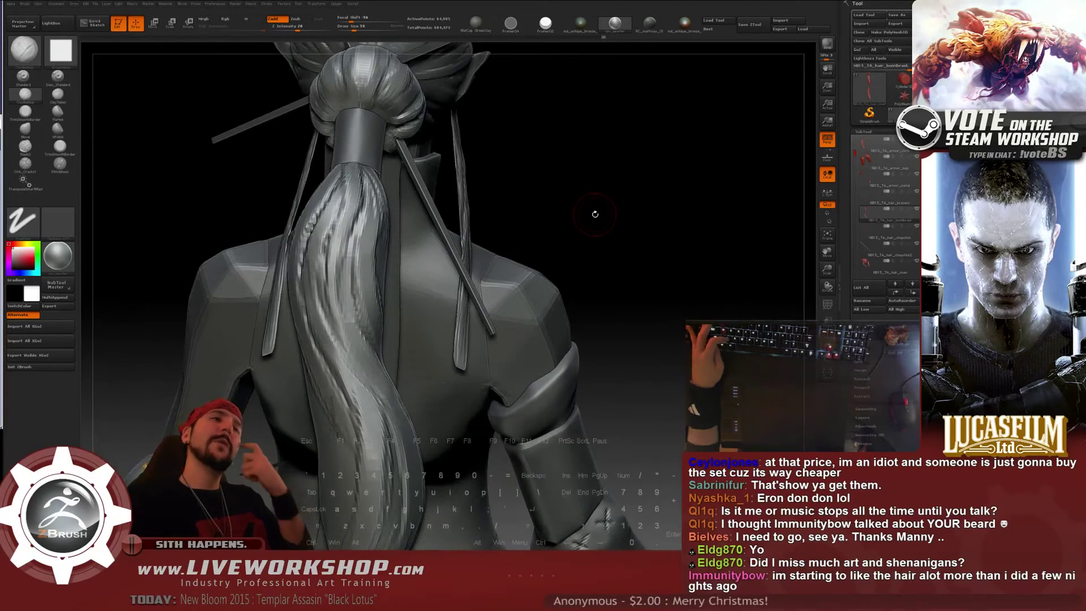
key(ctrl+z)
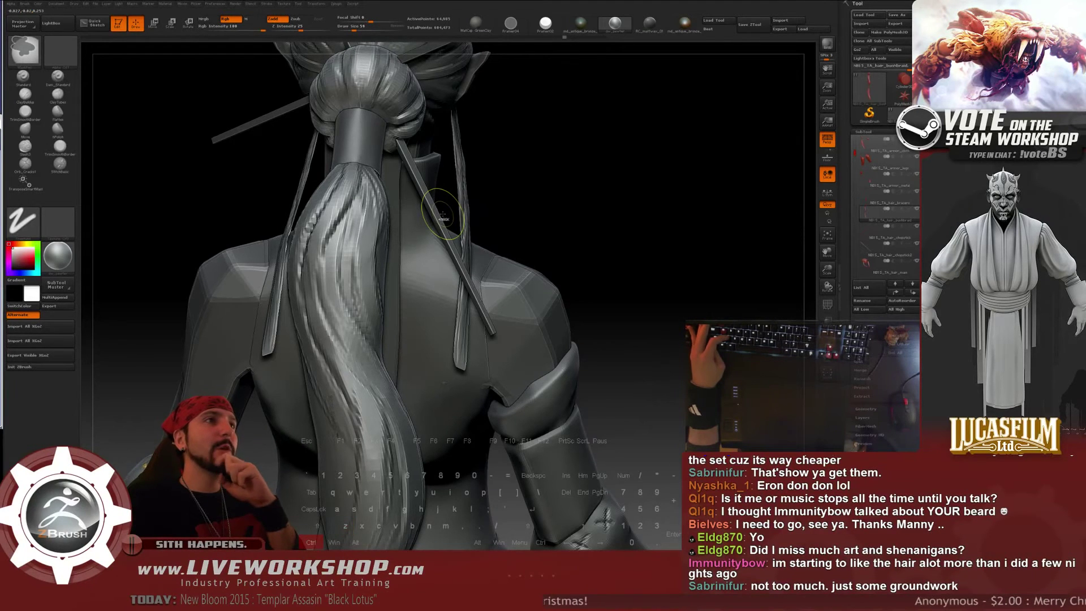
Carve strands fanning out from the centre of the tie across the ponytail's upper bulge
drag(576, 116, 556, 136)
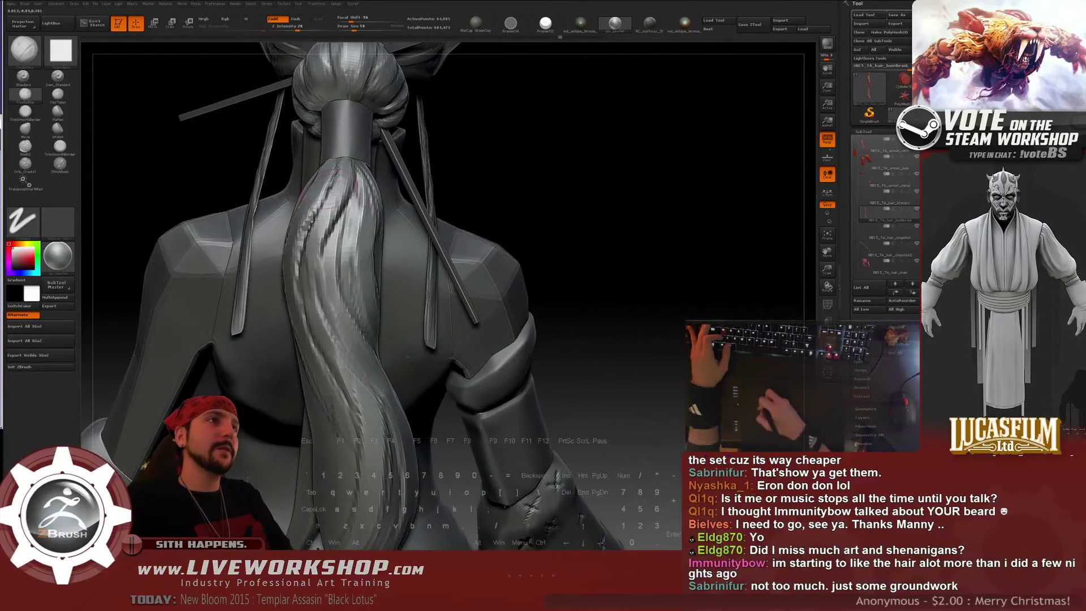
click(345, 162)
click(361, 208)
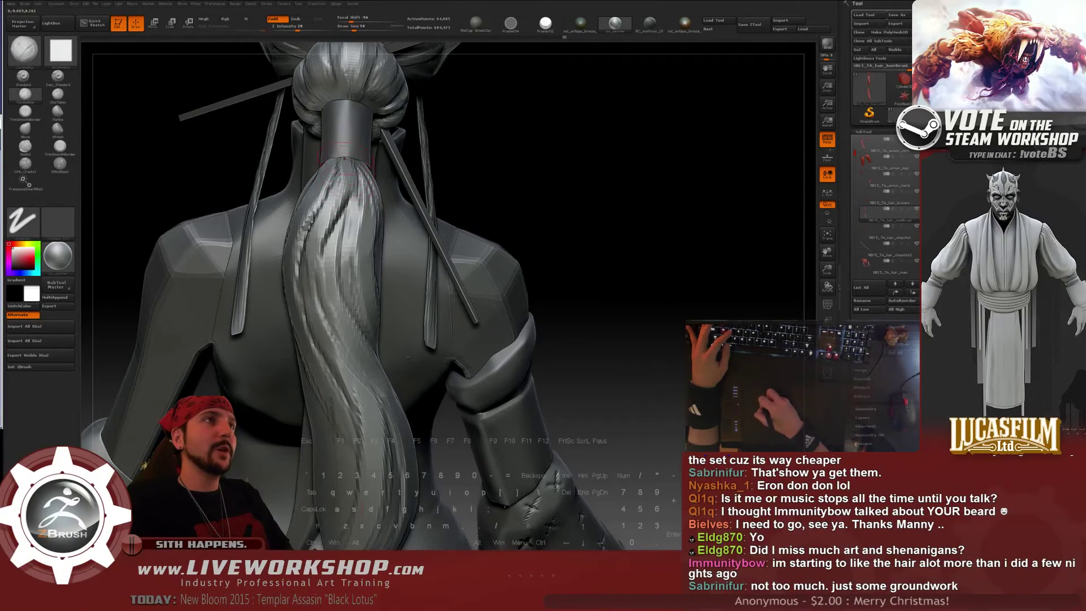
mouse_move(344, 159)
mouse_down()
mouse_move(341, 195)
mouse_move(338, 170)
mouse_move(318, 212)
mouse_up()
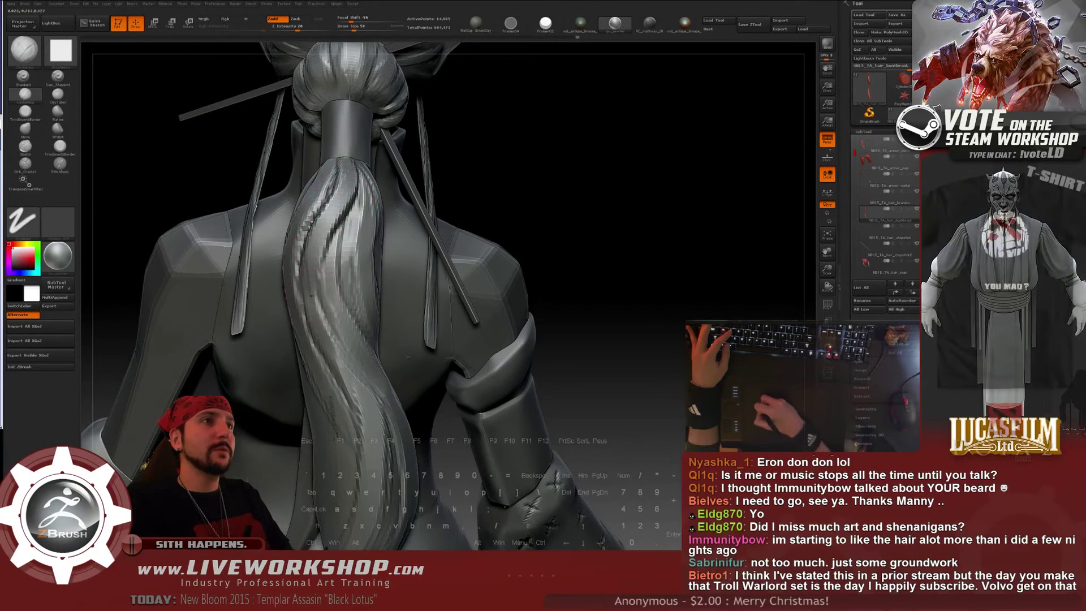
Carve strands down the right side of the ponytail's upper bulge
drag(573, 155, 589, 153)
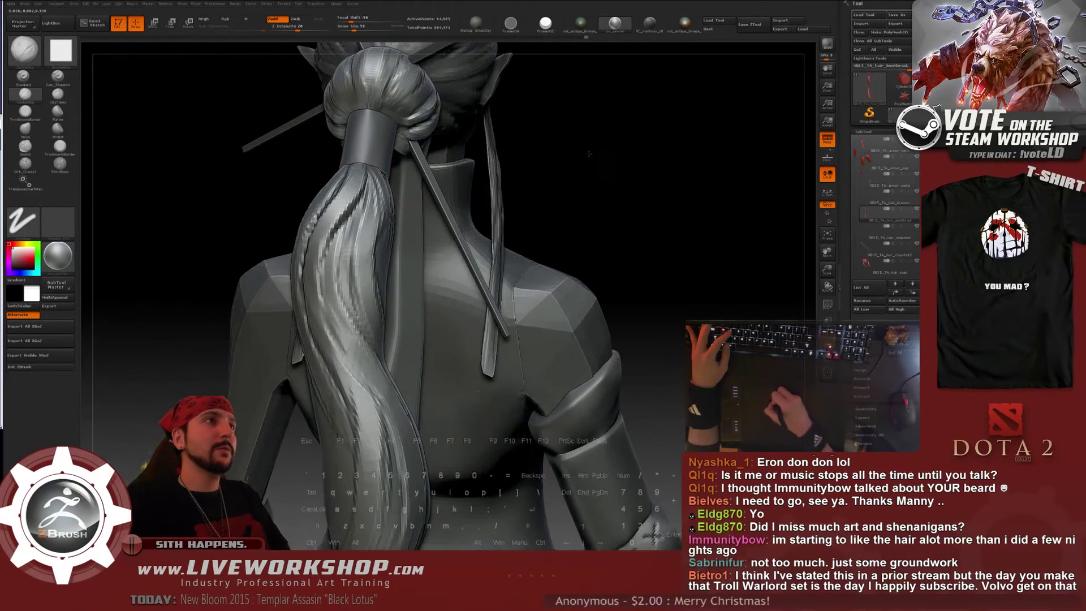
drag(373, 198, 366, 260)
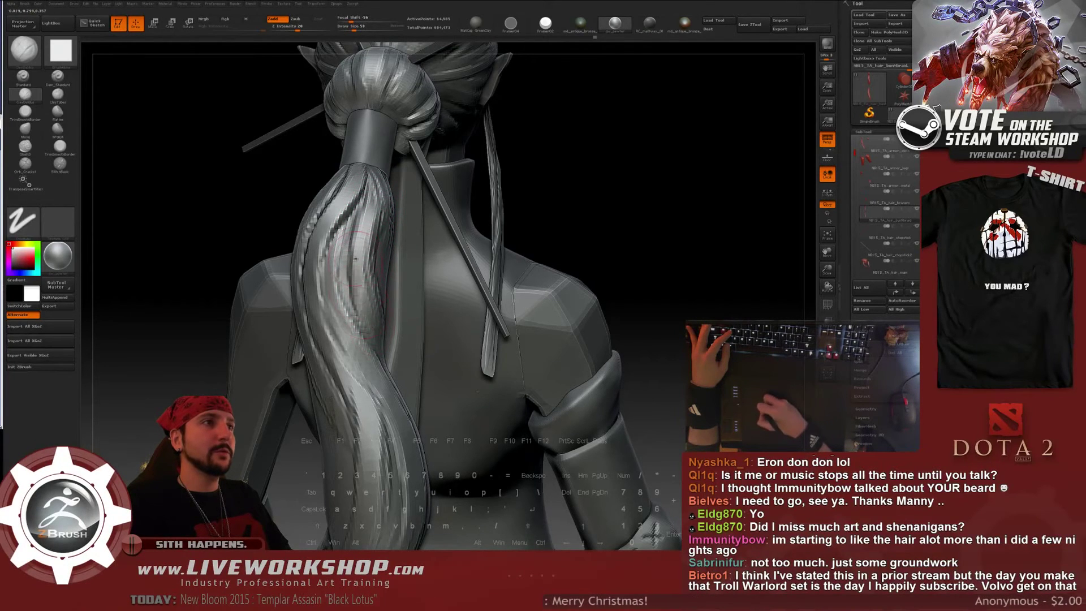
alt+drag(601, 153, 603, 70)
Adjust the brush size and carve strands from the tie down the left side of the ponytail's upper bulge
mouse_move(568, 209)
mouse_down()
mouse_move(626, 227)
mouse_move(635, 186)
mouse_move(550, 143)
mouse_up()
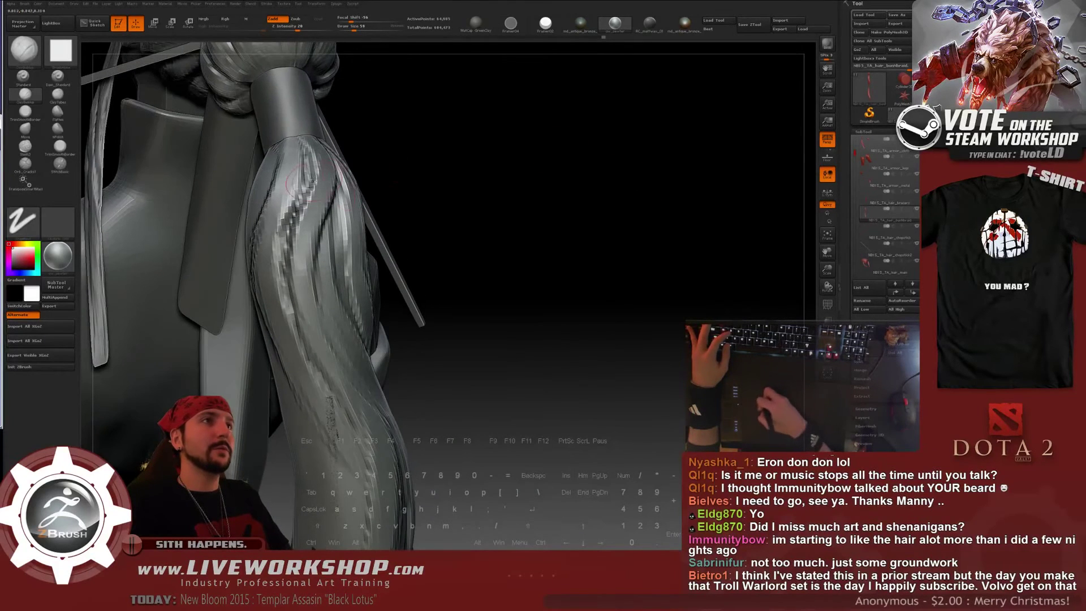
key(s)
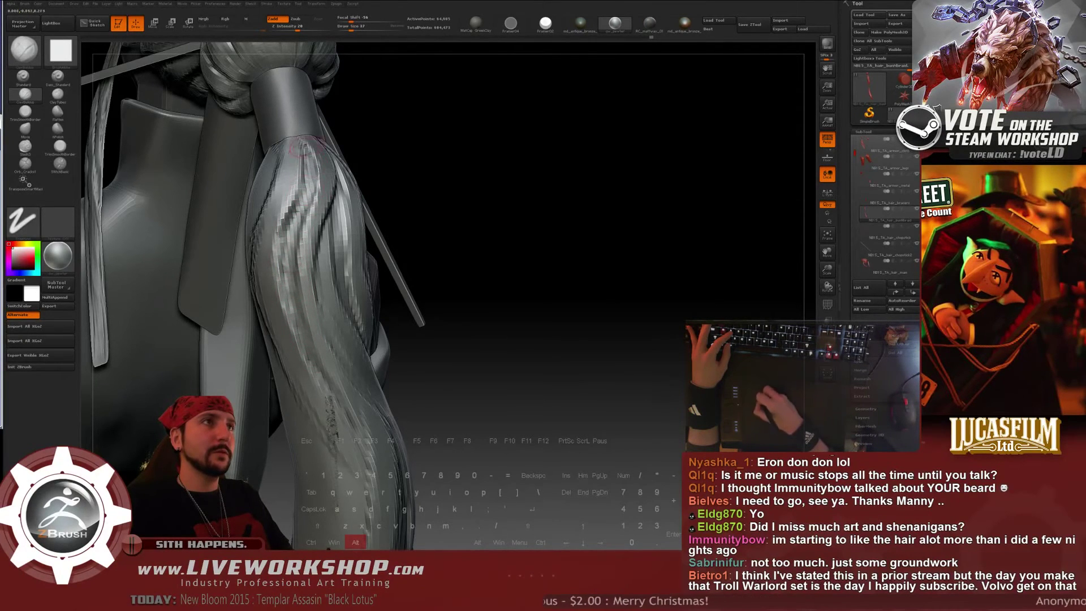
drag(446, 131, 397, 137)
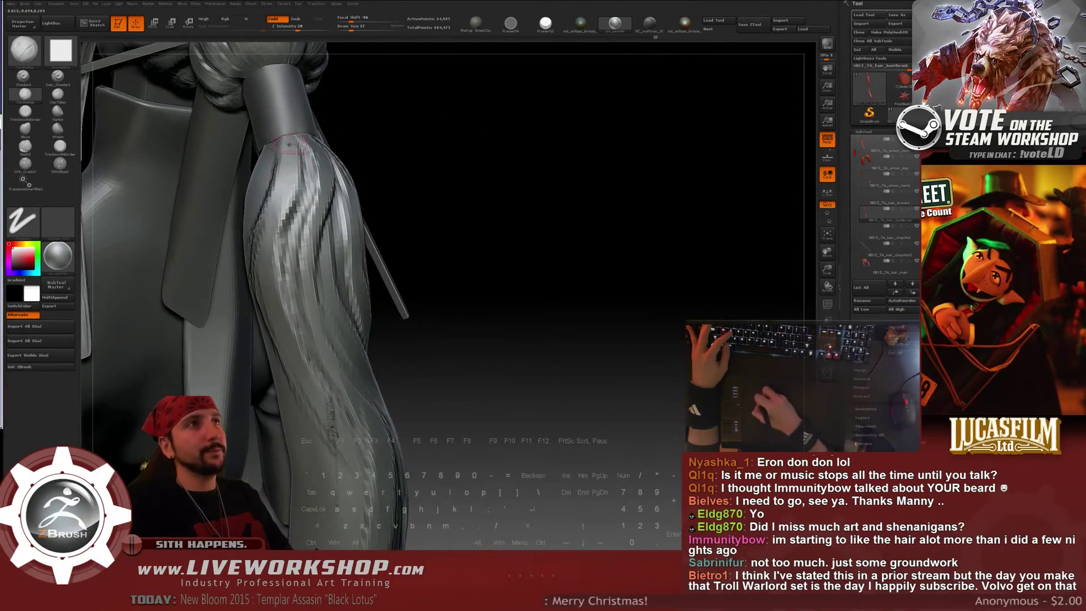
drag(510, 172, 543, 211)
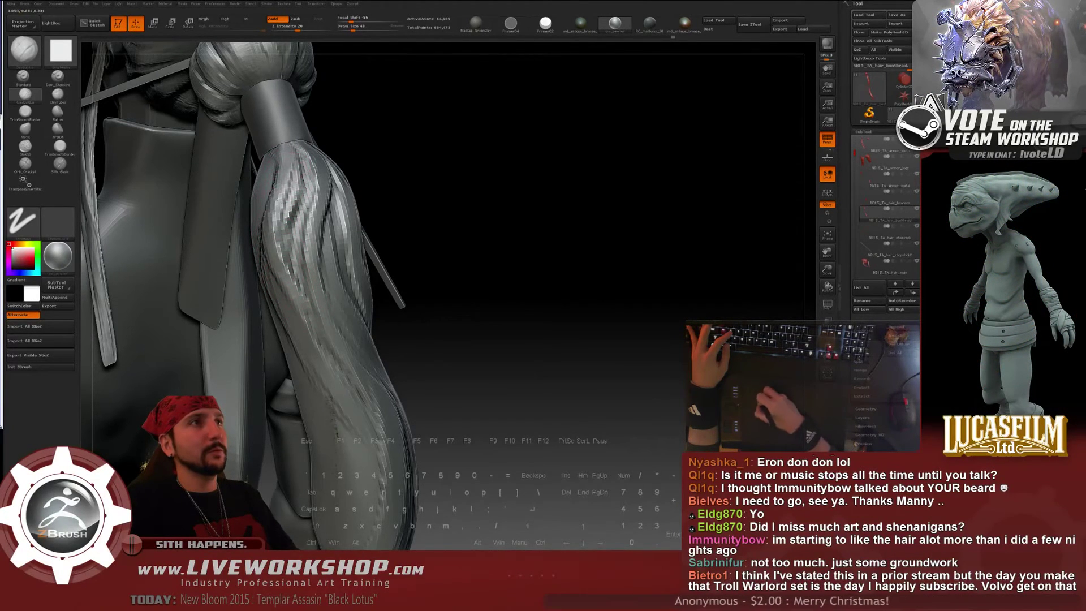
mouse_move(541, 240)
mouse_down()
mouse_move(568, 258)
mouse_move(569, 225)
mouse_move(589, 252)
mouse_move(546, 229)
mouse_up()
drag(262, 149, 273, 166)
key(bracketright)
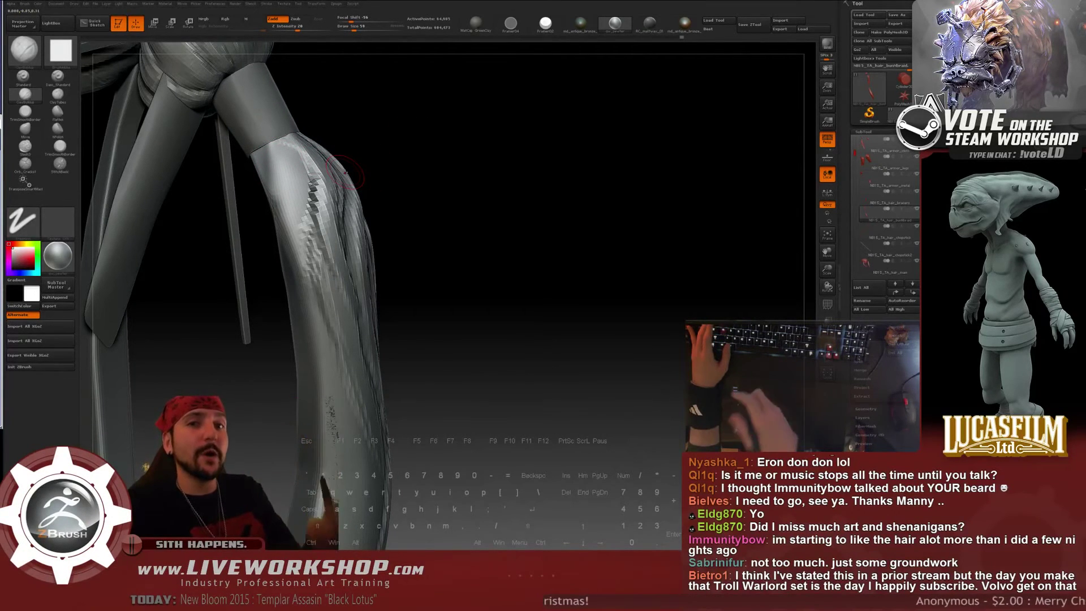
Sculpt larger strands along the smooth side edge of the ponytail just below the tie
drag(411, 197, 390, 210)
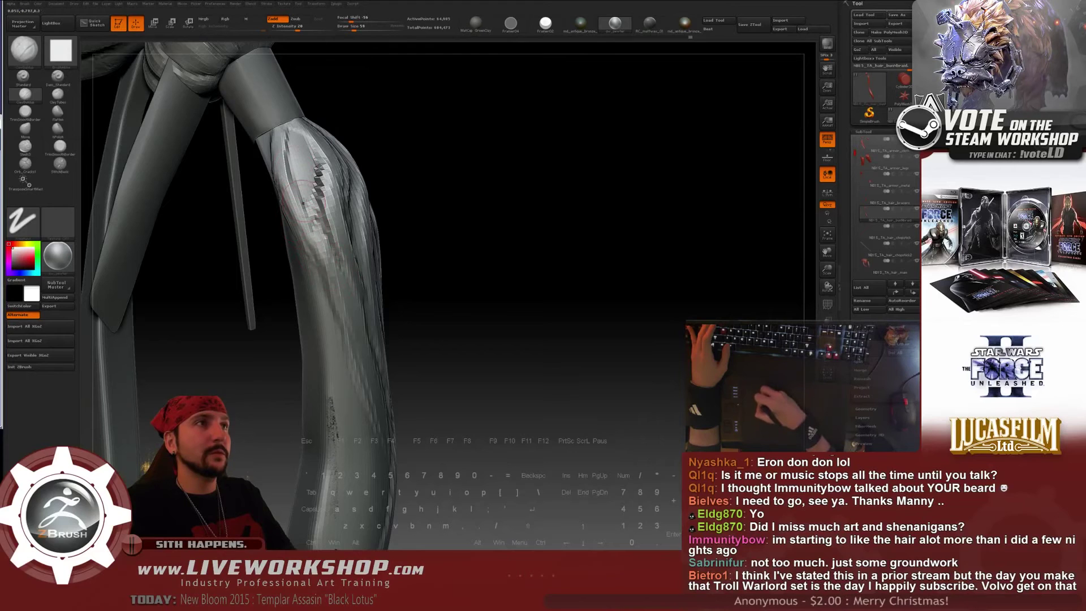
drag(290, 162, 294, 209)
key(])
key(])
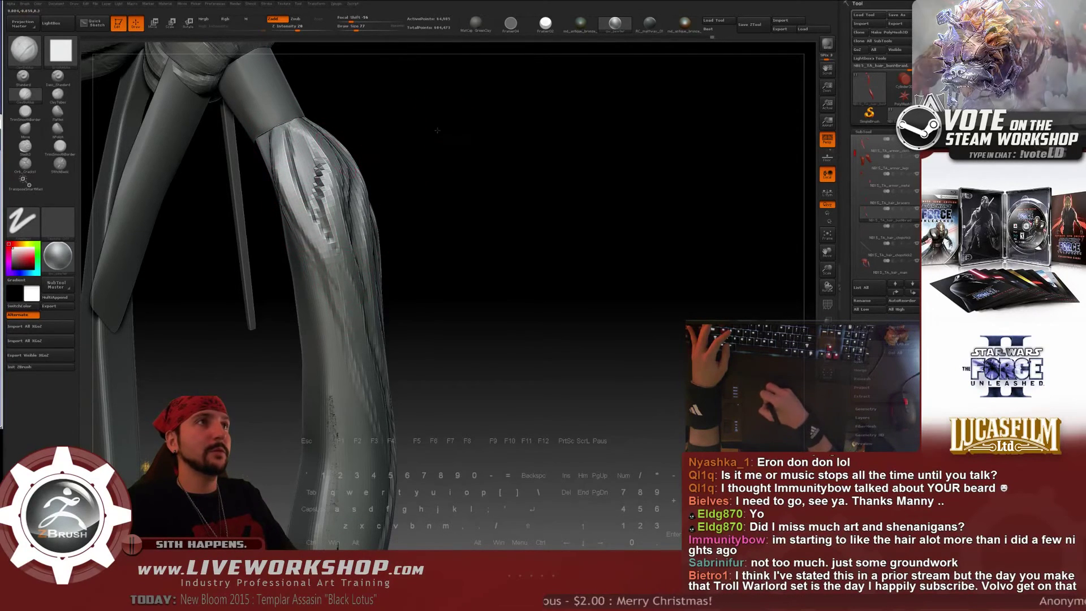
Reduce the brush size and carve finer strands where the ponytail's side leaves the tie
right_drag(303, 224, 315, 139)
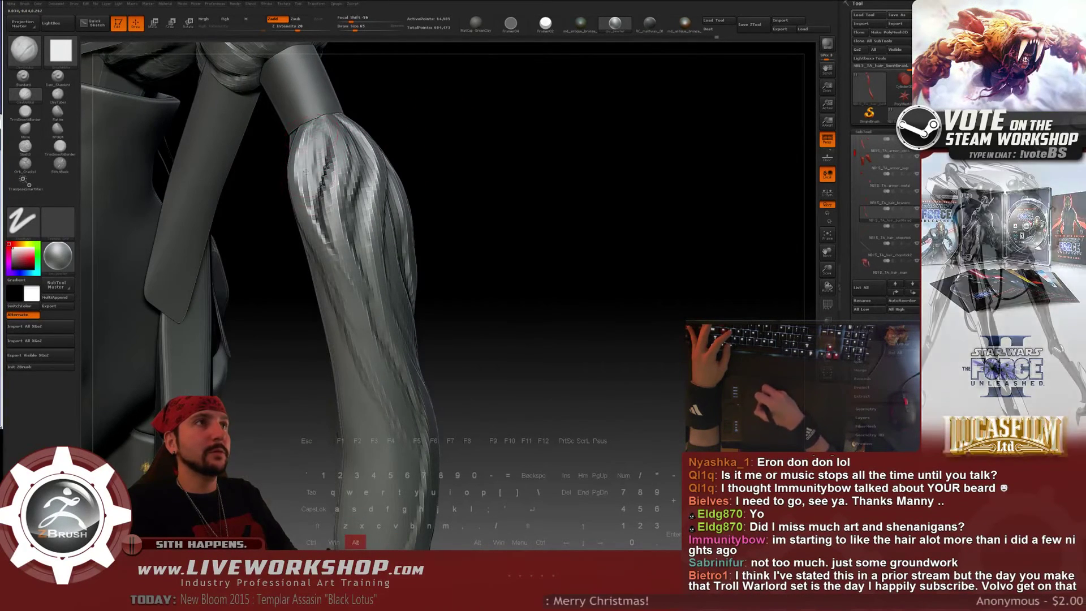
key(bracketleft)
key(bracketleft)
key(bracketleft)
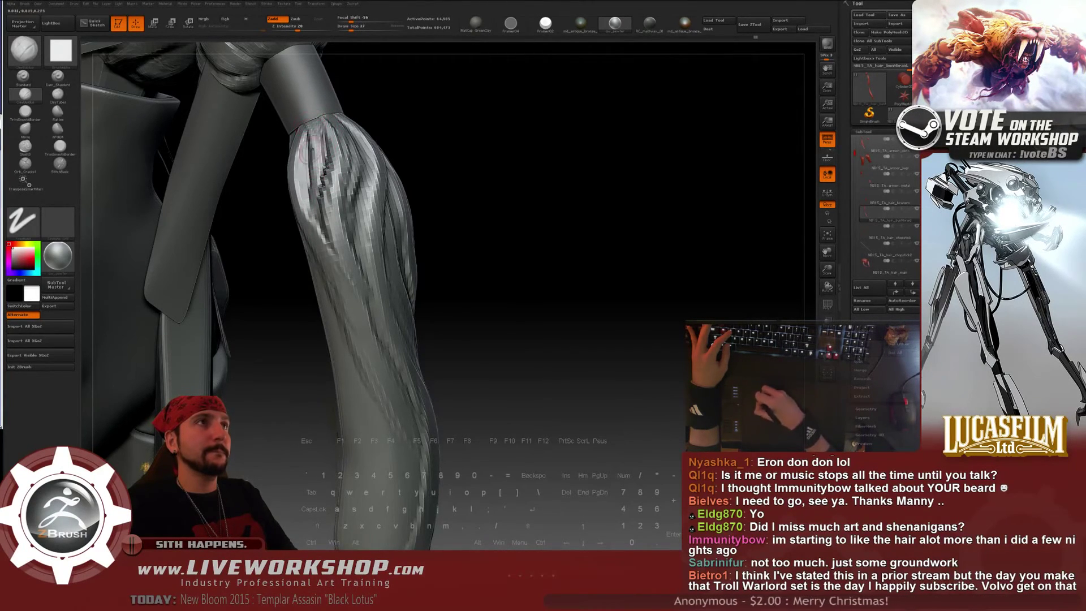
drag(506, 236, 540, 238)
drag(517, 200, 294, 144)
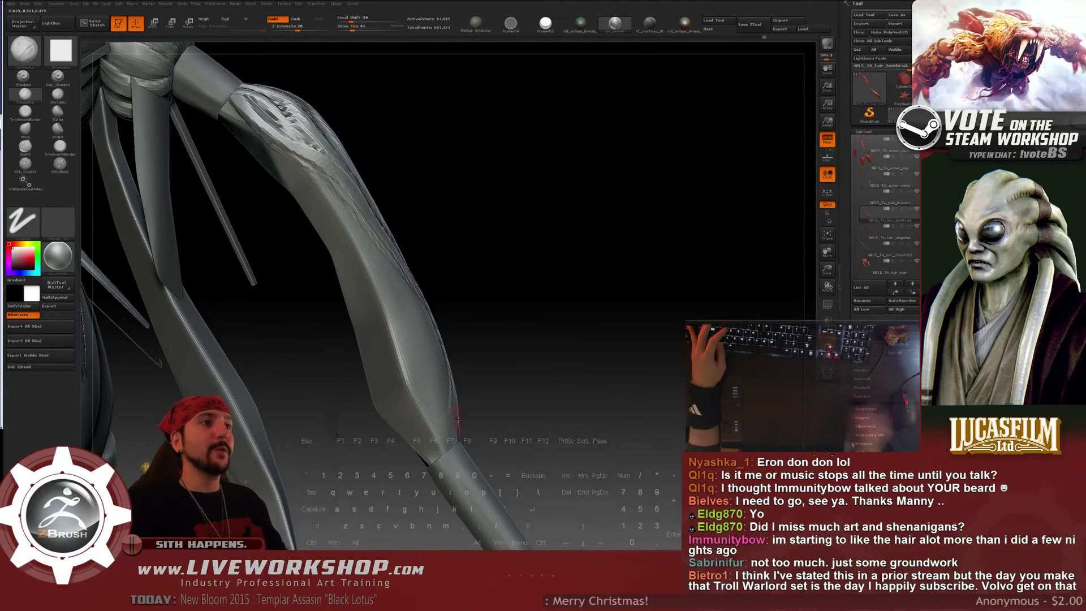
Switch to Softimage and open the low-poly hair mesh's UVs in the Texture Editor, keeping the ponytail in view
key(super)
key(alt+Tab)
right_drag(537, 294, 480, 271)
scroll(468, 265, up, 5)
key(space)
click(468, 264)
key(f)
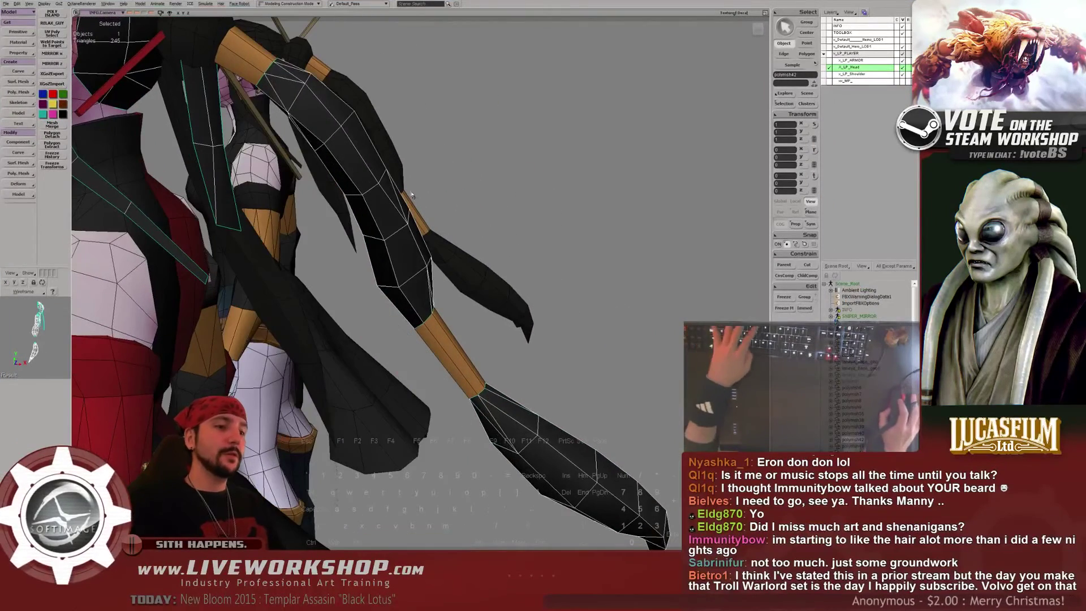
key(alt+7)
scroll(290, 269, down, 4)
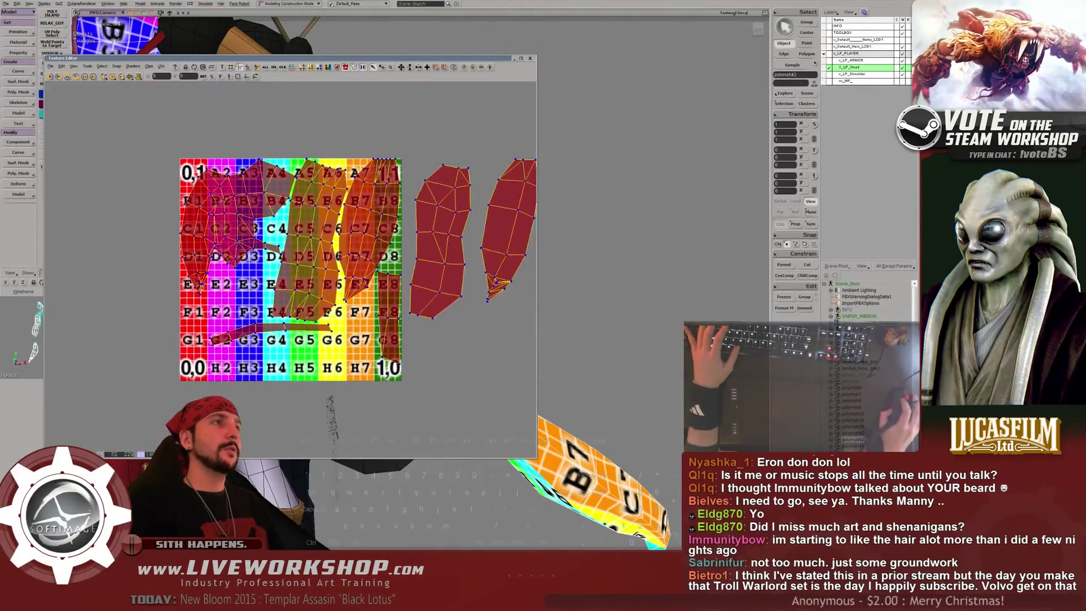
drag(527, 279, 527, 280)
drag(461, 58, 834, 36)
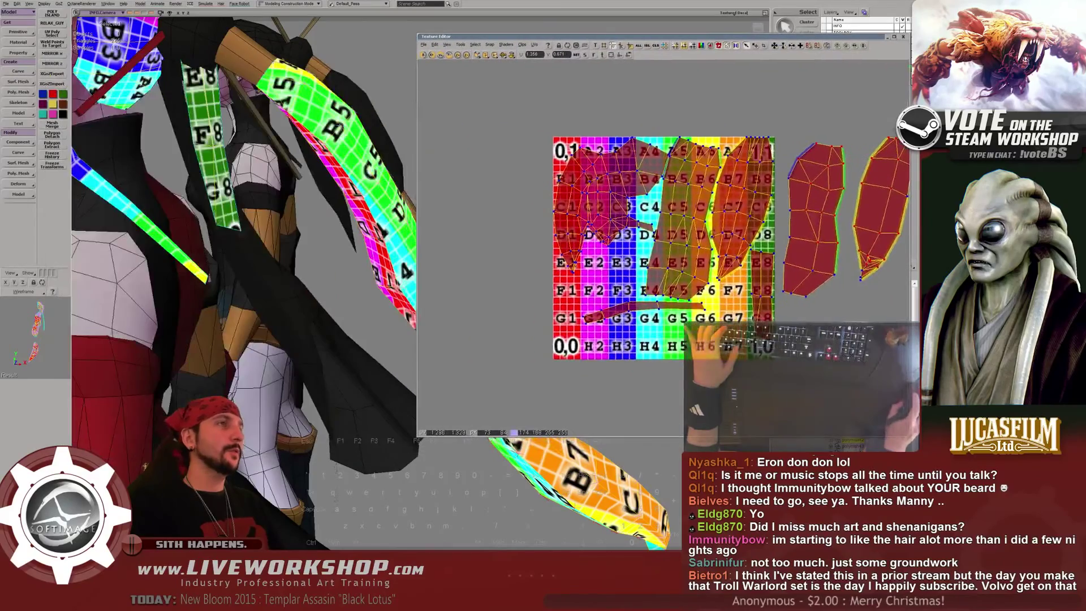
Examine the checker texture and UV seams around the ponytail from several sides, and switch back to ZBrush
mouse_move(351, 144)
middle_down()
mouse_move(206, 168)
mouse_move(308, 184)
middle_up()
key(a)
key(a)
key(5)
key(space)
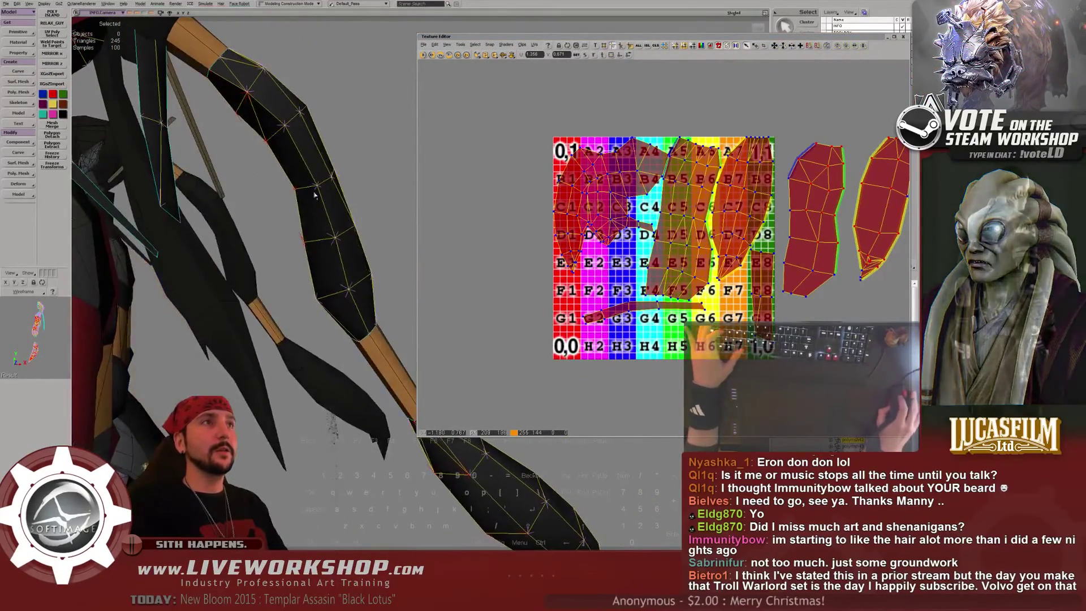
key(a)
key(F4)
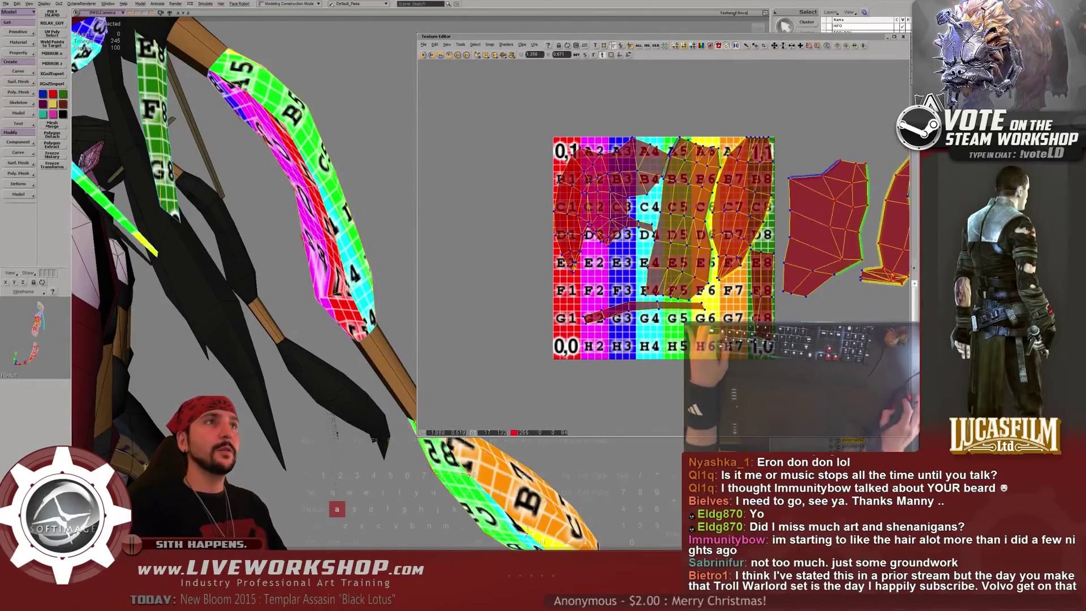
key(space)
middle_drag(272, 206, 396, 105)
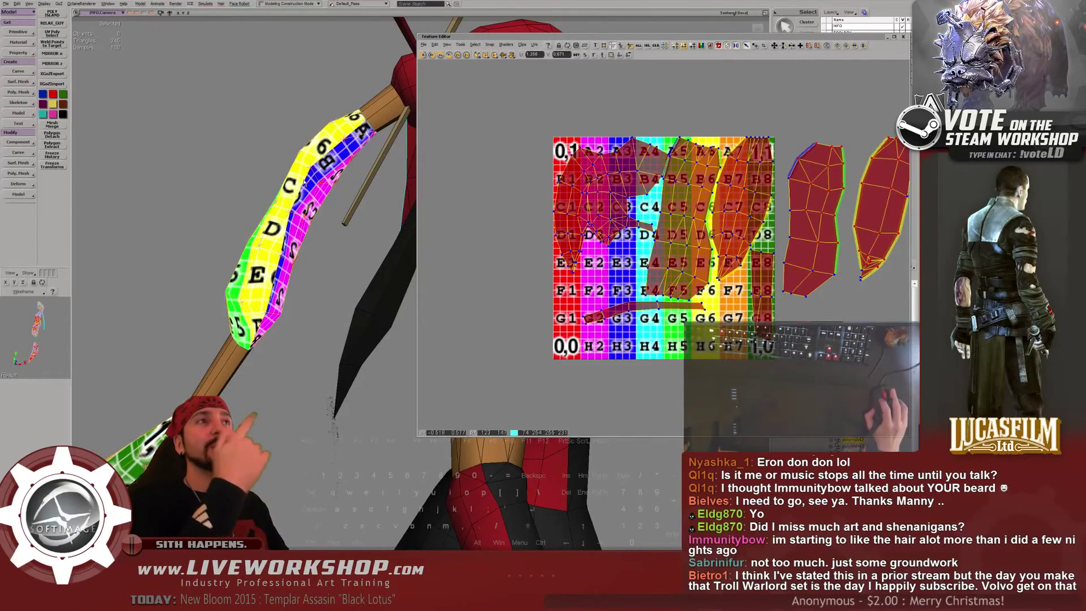
middle_drag(304, 183, 310, 329)
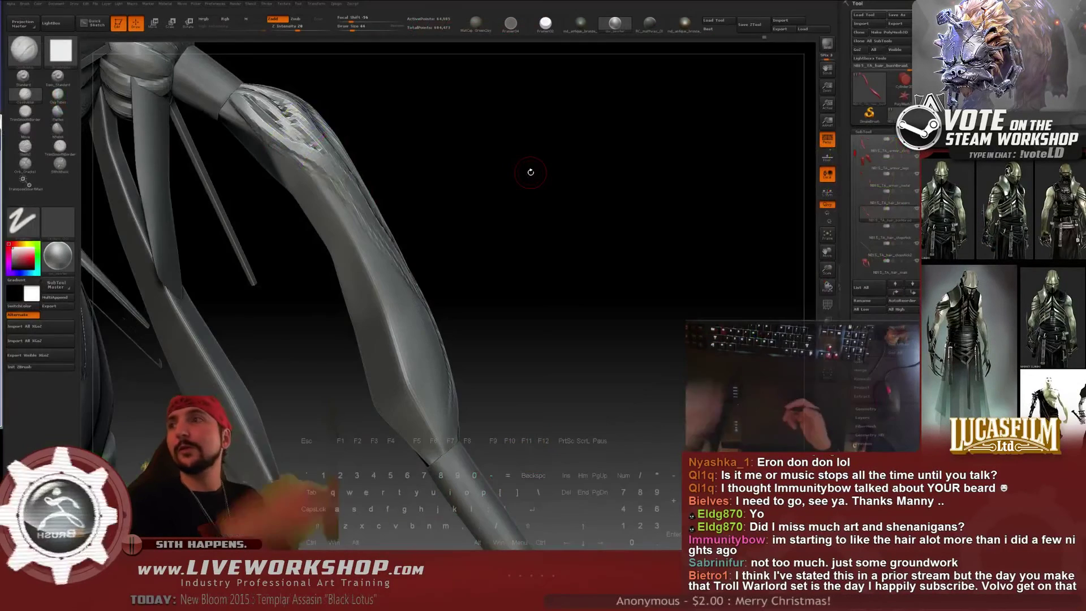
key(alt+Tab)
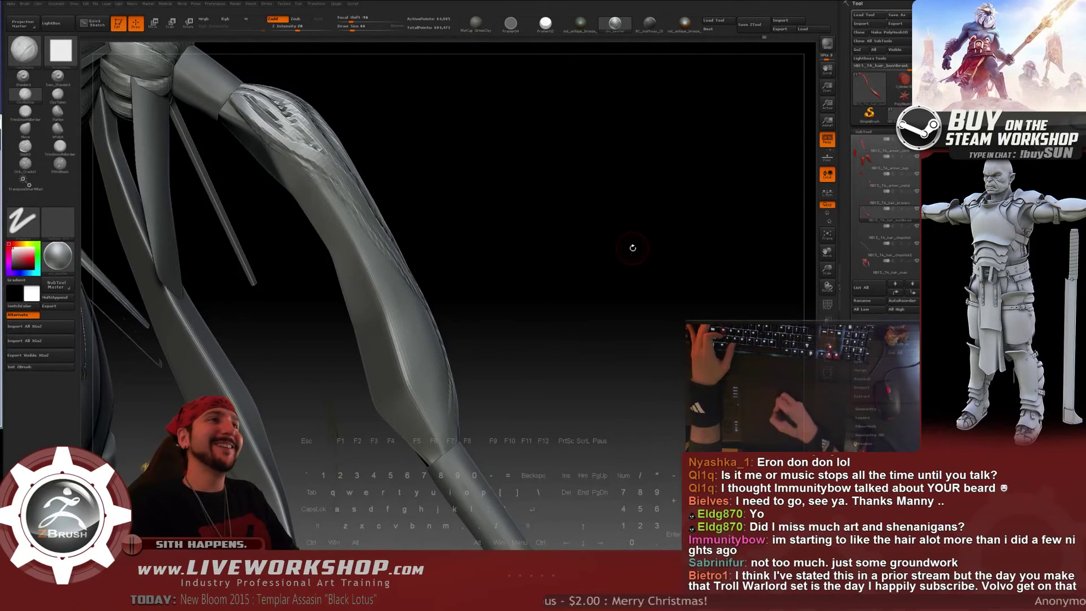
Carve strands along the lower side edge of the ponytail next to the upper tie
drag(611, 239, 605, 204)
alt+drag(539, 165, 598, 191)
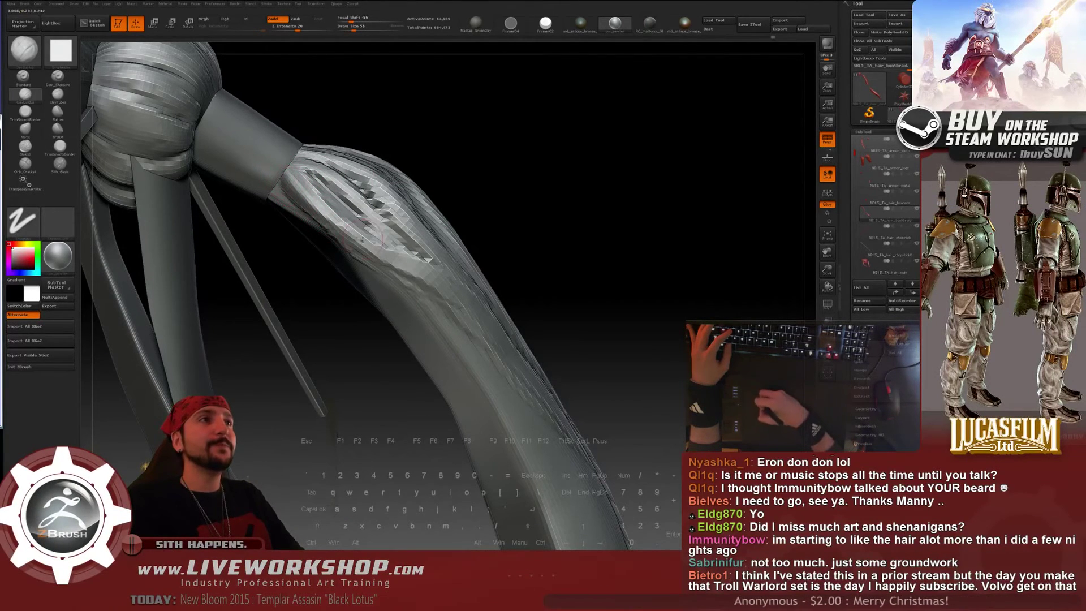
drag(315, 144, 271, 197)
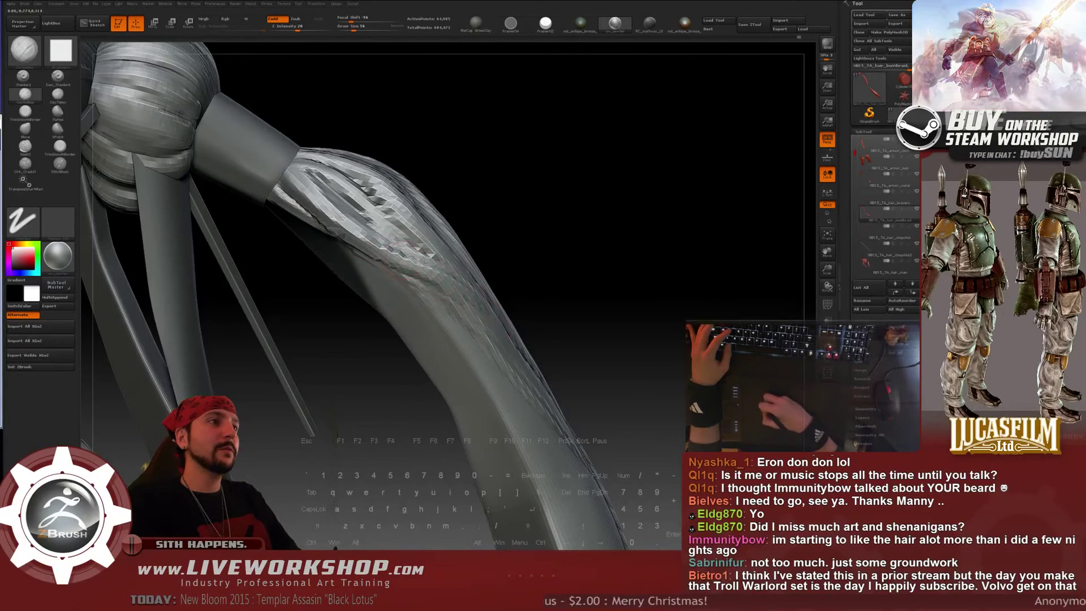
Enlarge the brush and carry the side strands down the ponytail's middle towards the lower bulge
mouse_move(449, 283)
mouse_down()
mouse_move(379, 231)
mouse_move(432, 283)
mouse_up()
key(])
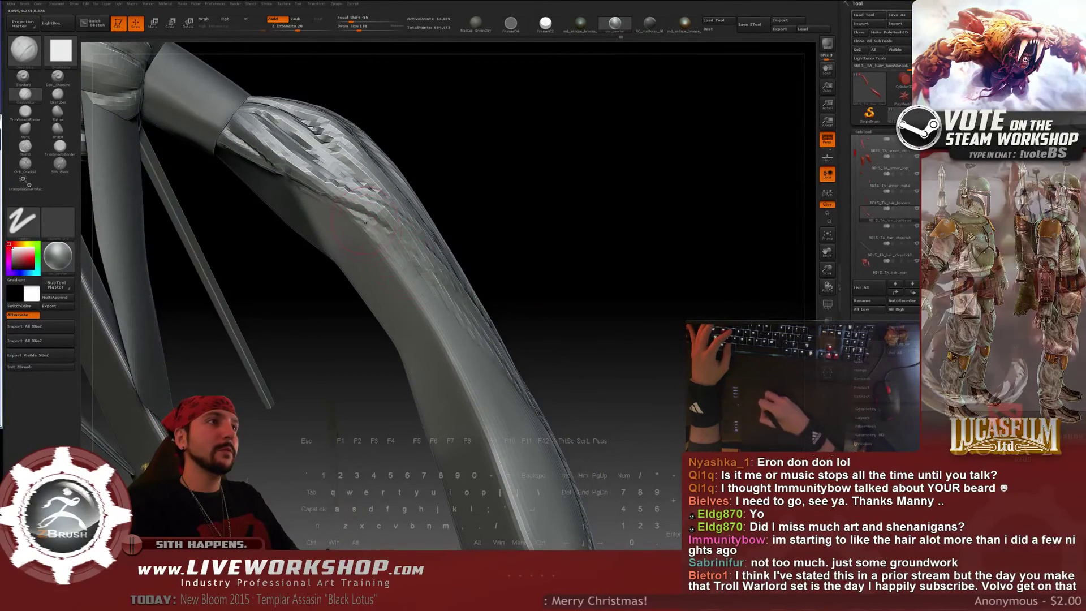
drag(396, 226, 464, 333)
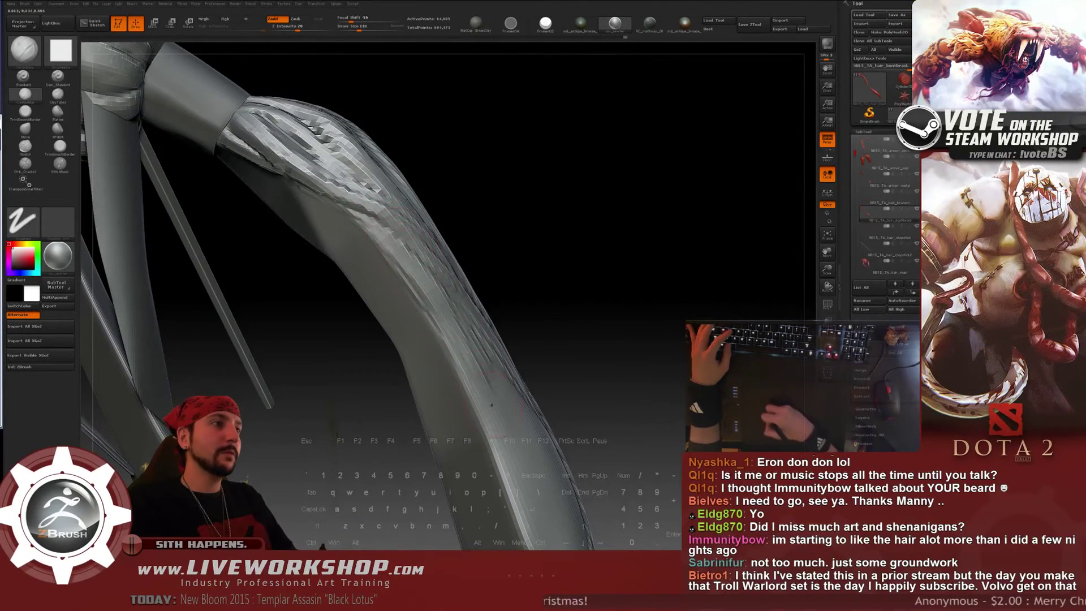
mouse_move(605, 325)
alt+mouse_down()
mouse_move(528, 228)
mouse_move(373, 232)
mouse_move(384, 288)
alt+mouse_up()
alt+drag(347, 207, 395, 305)
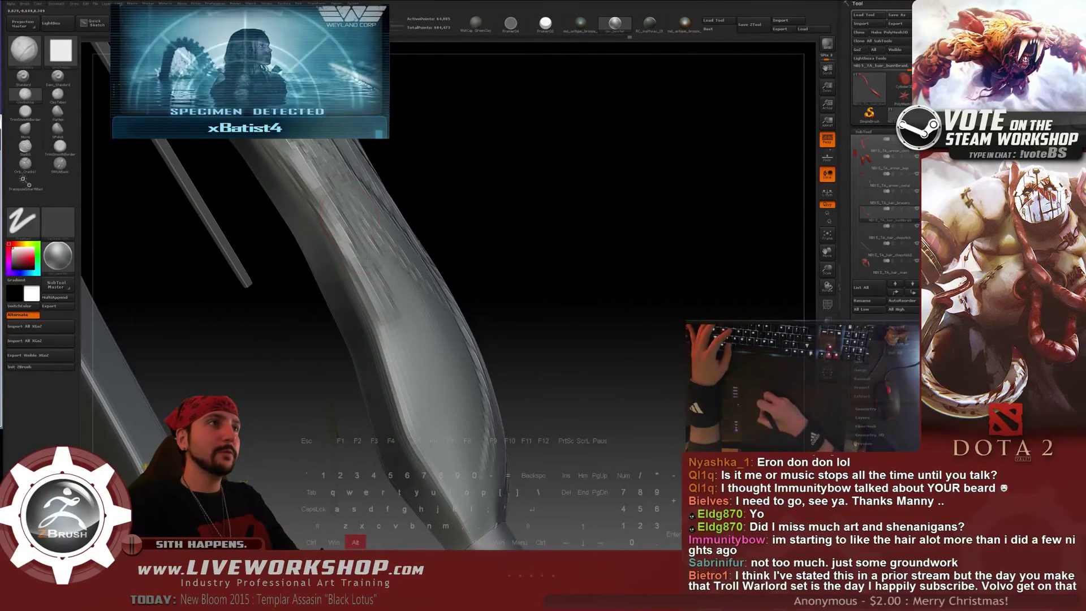
mouse_move(356, 227)
alt+mouse_down()
mouse_move(404, 328)
mouse_move(396, 333)
alt+mouse_up()
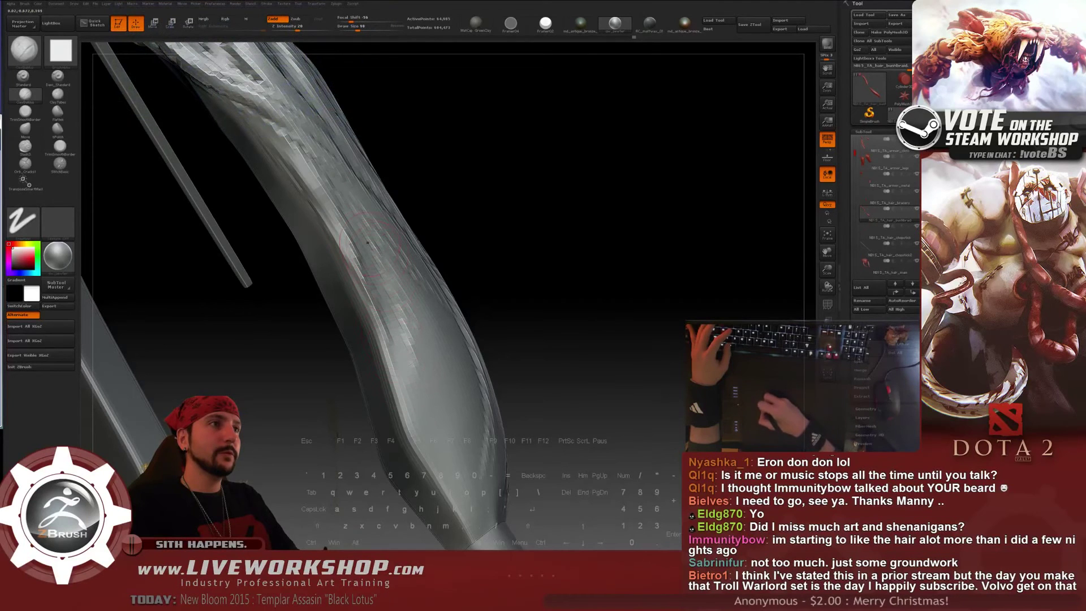
drag(406, 391, 402, 347)
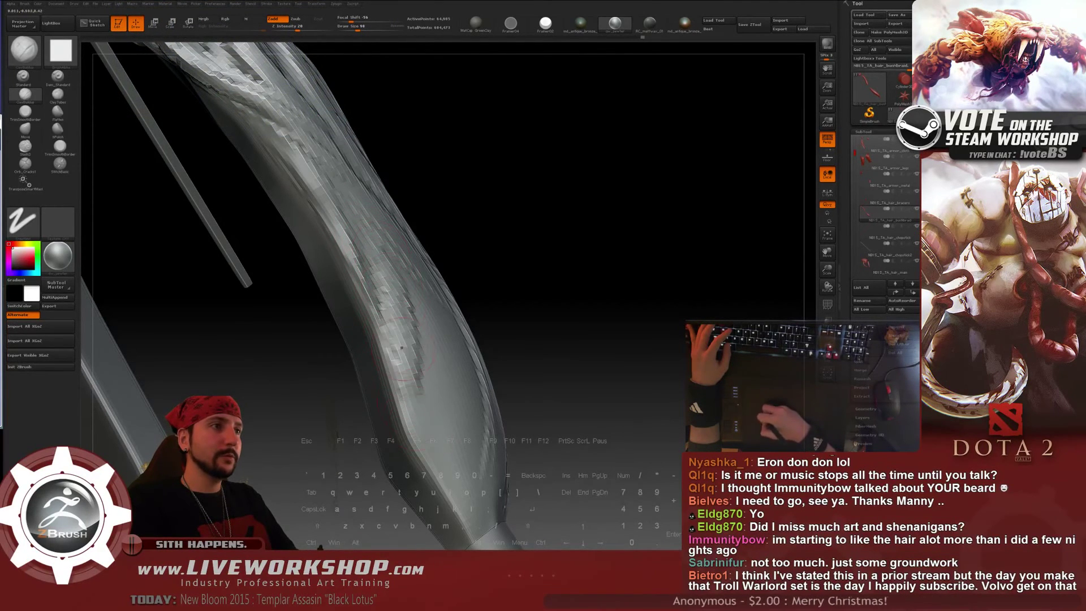
Carve strands along the edges of the smooth lower bulge, converging at the ponytail's second tie
alt+drag(594, 327, 565, 249)
drag(416, 323, 397, 369)
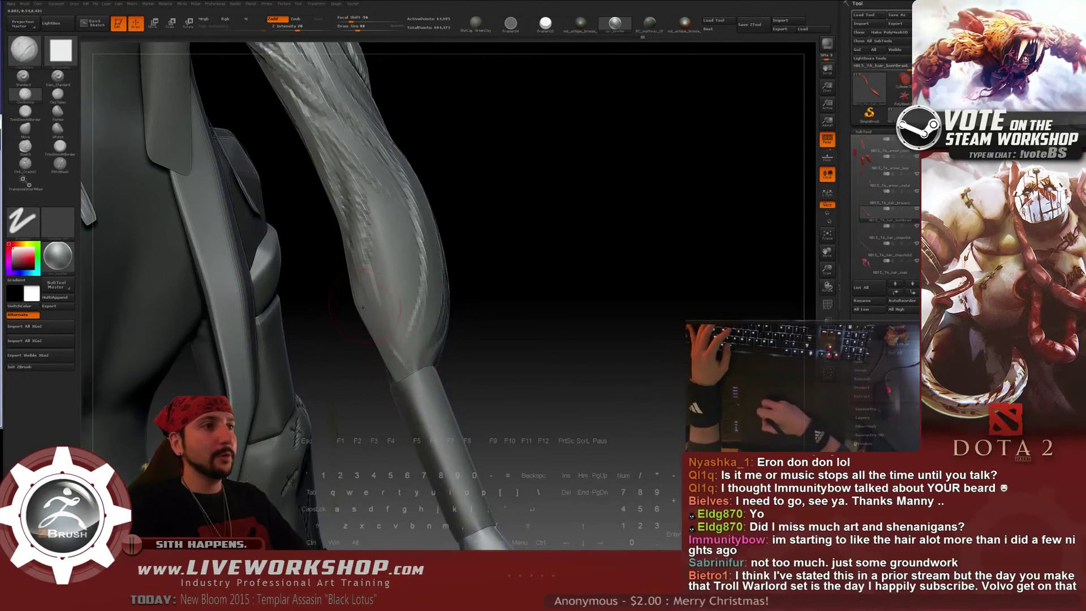
drag(365, 270, 410, 363)
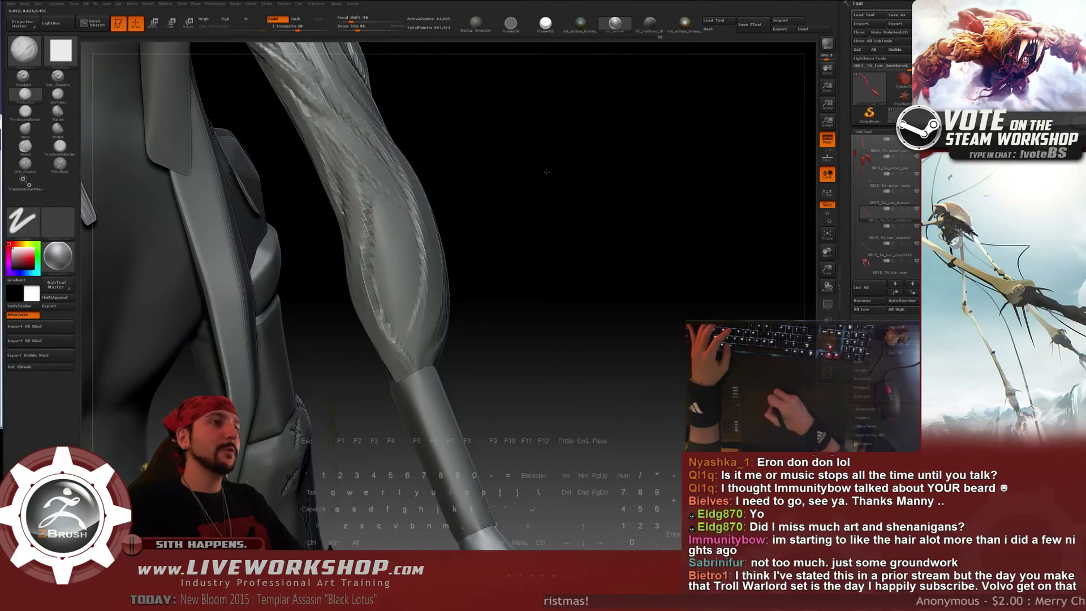
drag(546, 171, 386, 200)
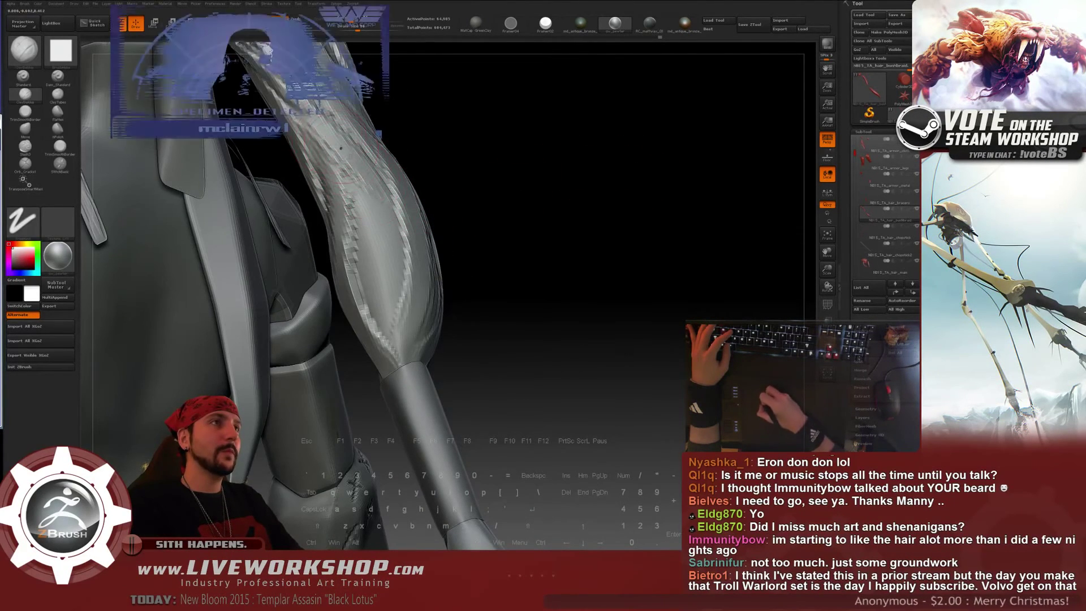
alt+drag(343, 159, 358, 194)
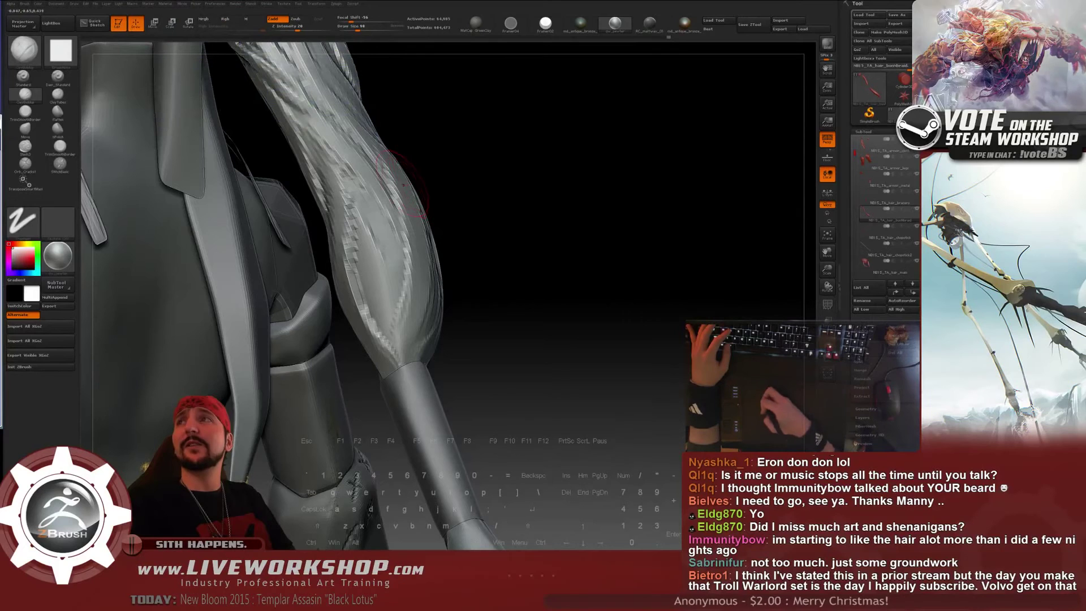
Reduce the brush size and fill the smooth area of the lower bulge above the second tie with finer strands
key(bracketleft)
key(bracketleft)
key(bracketleft)
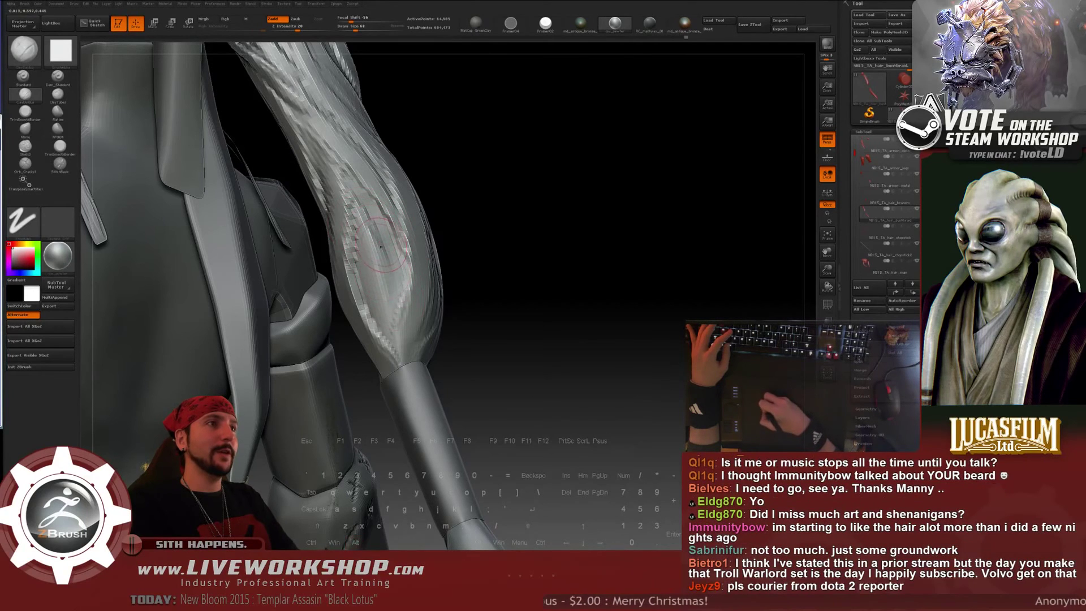
mouse_move(347, 186)
alt+mouse_down()
mouse_move(365, 263)
mouse_move(353, 225)
alt+mouse_up()
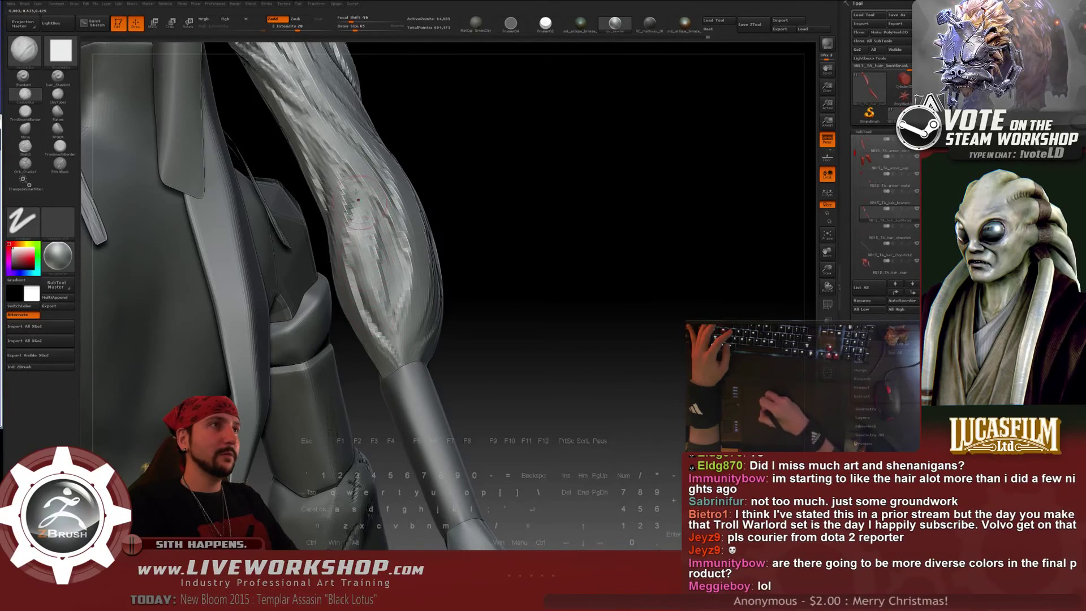
mouse_move(619, 235)
alt+mouse_down()
mouse_move(634, 243)
mouse_move(538, 205)
alt+mouse_up()
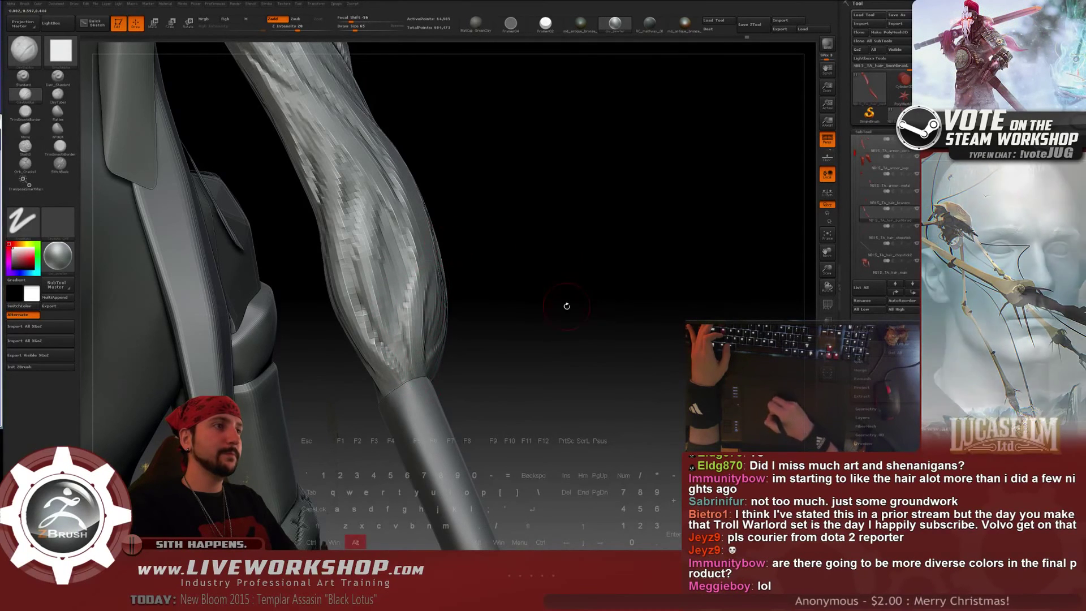
alt+drag(567, 306, 662, 204)
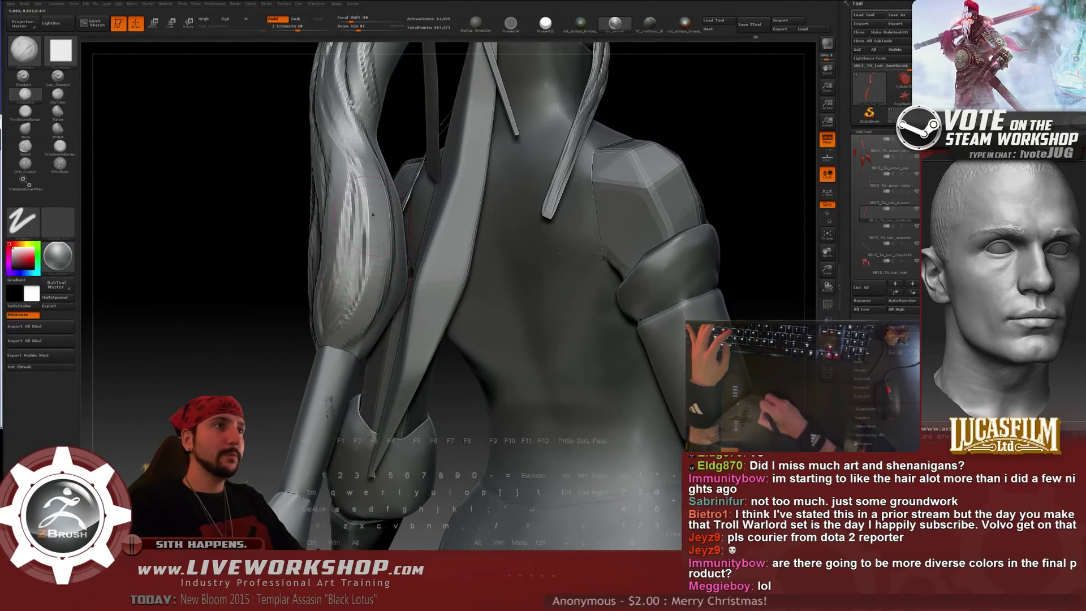
Carve fine strands down the side of the ponytail's lower bulge, then adjust the brush size and refine the strands gathering at the second tie
drag(376, 250, 367, 316)
drag(373, 226, 369, 283)
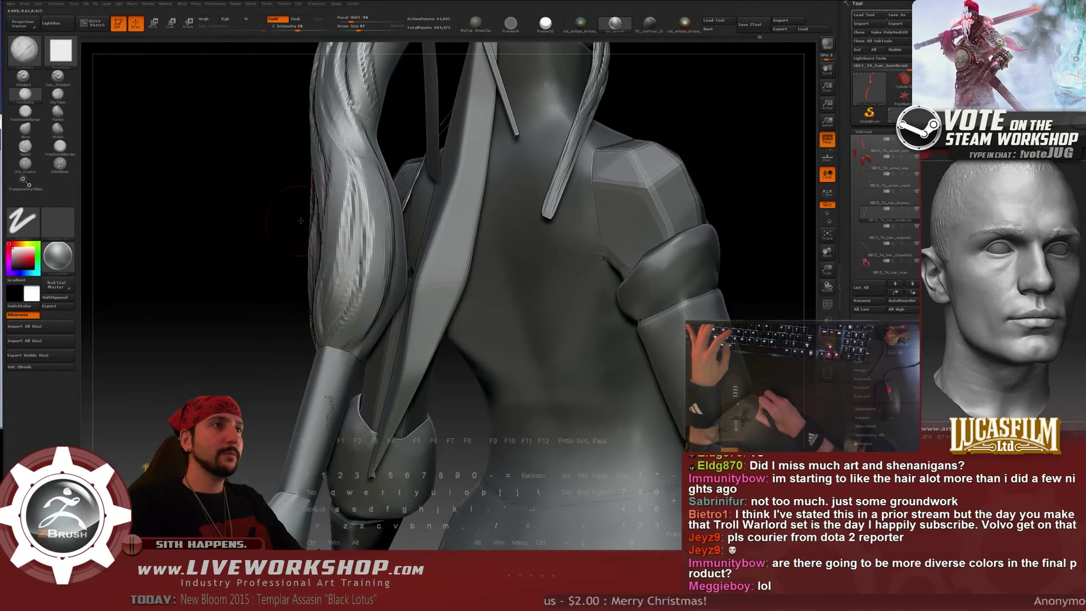
drag(249, 232, 350, 237)
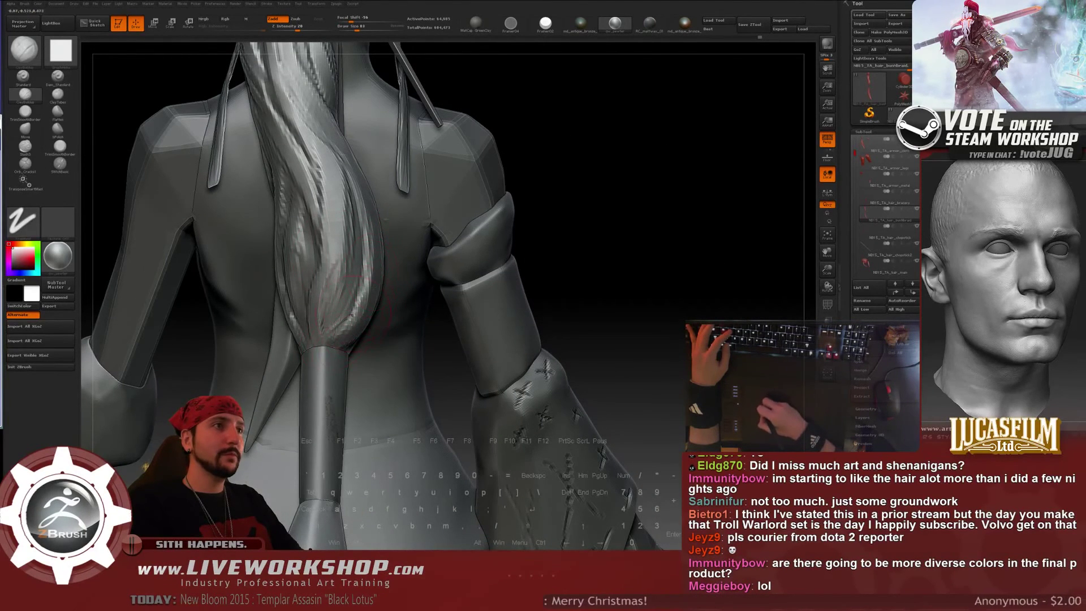
key(s)
drag(346, 323, 339, 323)
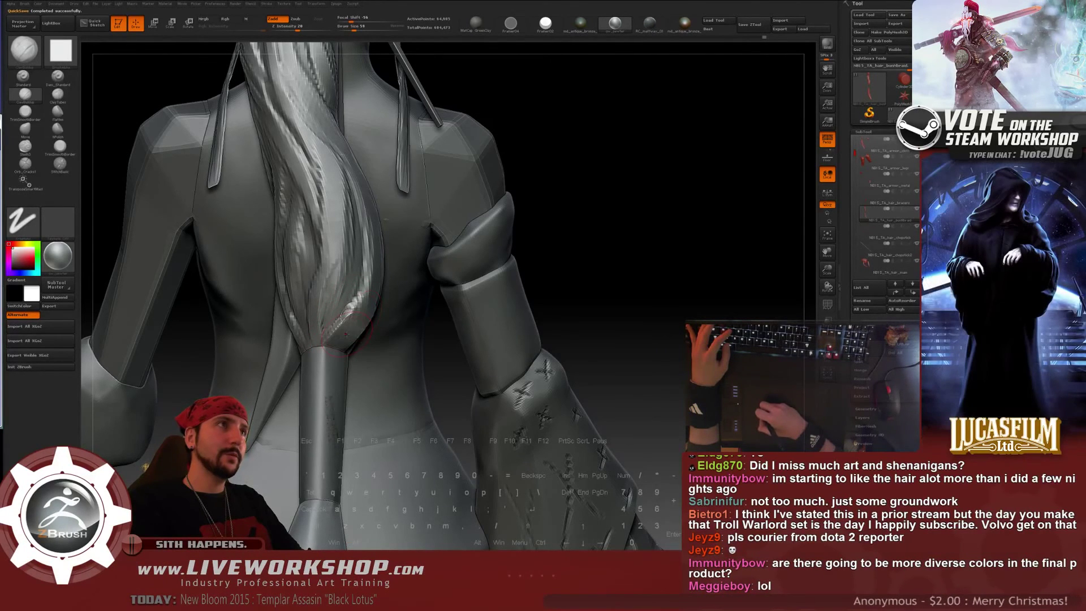
shift+drag(359, 316, 353, 326)
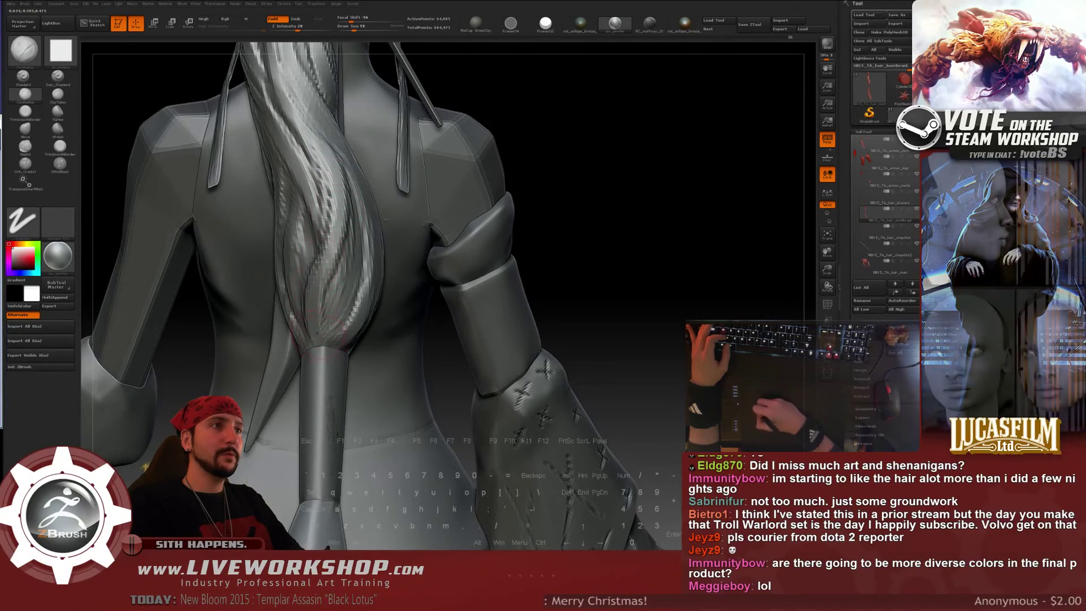
Enlarge the brush and carve longer strands down the side edge of the lower bulge
right_drag(340, 287, 308, 261)
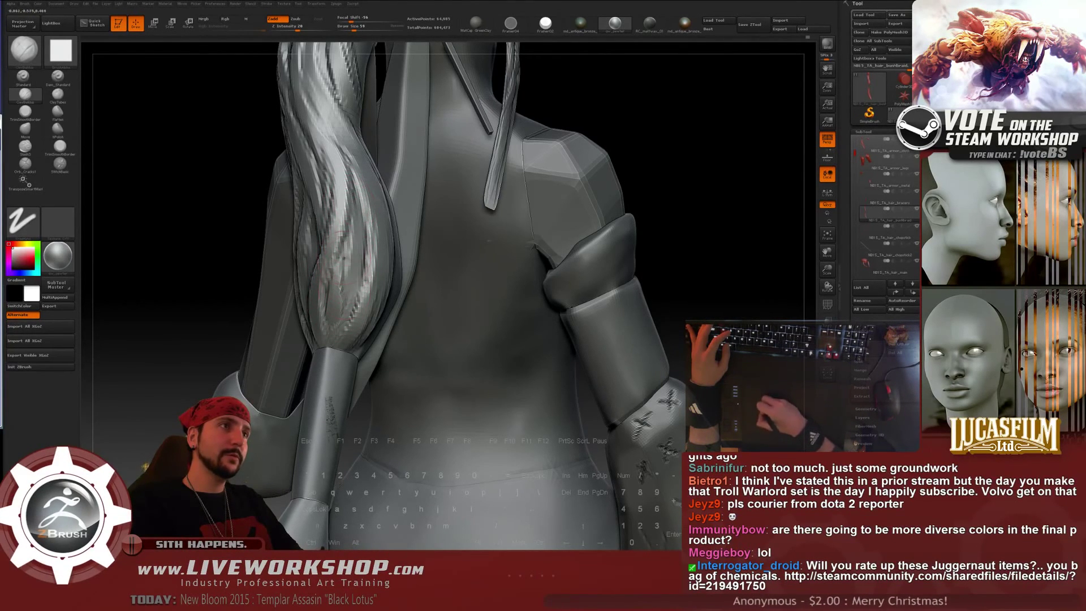
alt+drag(616, 317, 561, 240)
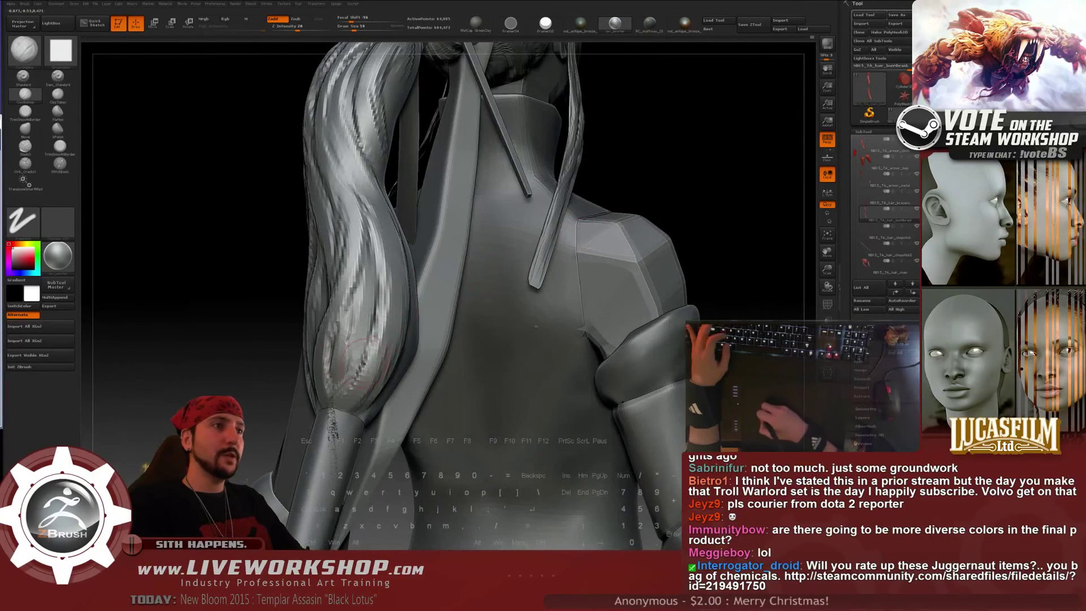
key(])
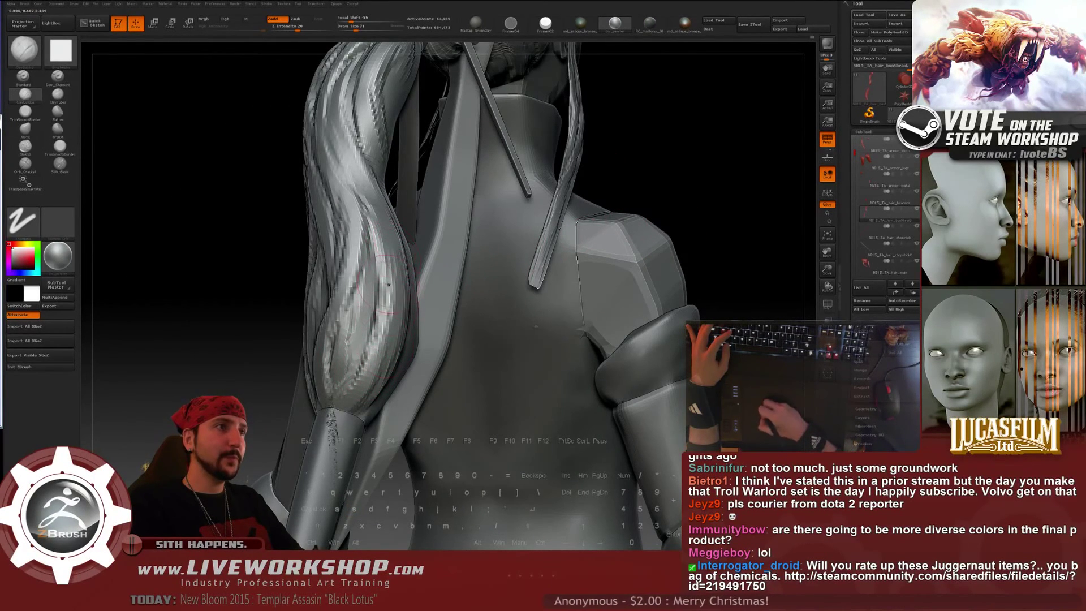
key(])
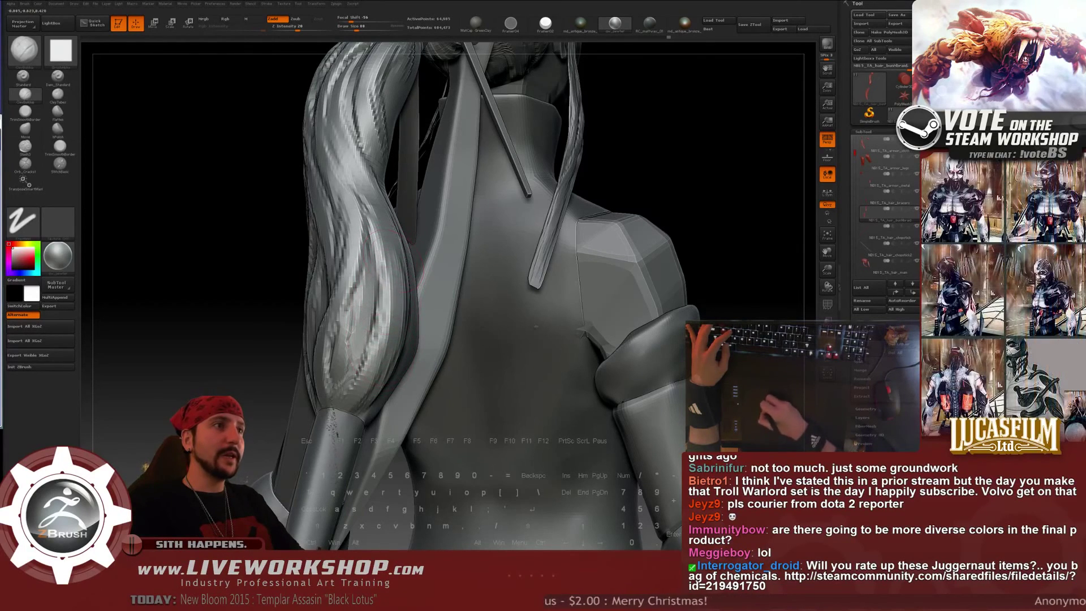
drag(389, 255, 381, 350)
Carve strands down the back of the lower bulge, converging just above the second tie
mouse_move(266, 277)
mouse_down()
mouse_move(686, 121)
mouse_move(354, 311)
mouse_up()
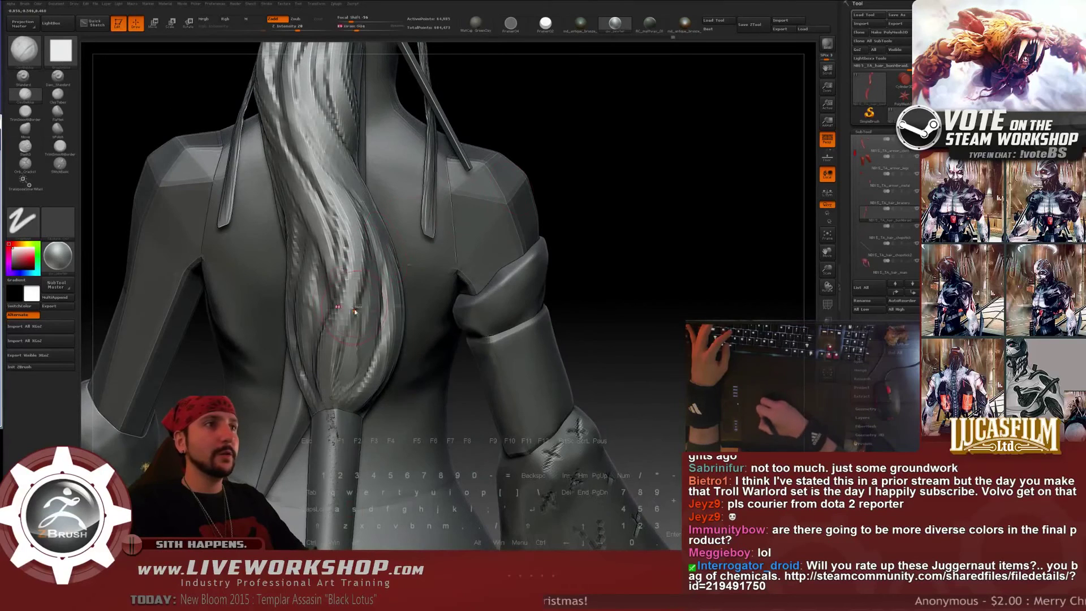
alt+drag(334, 395, 338, 399)
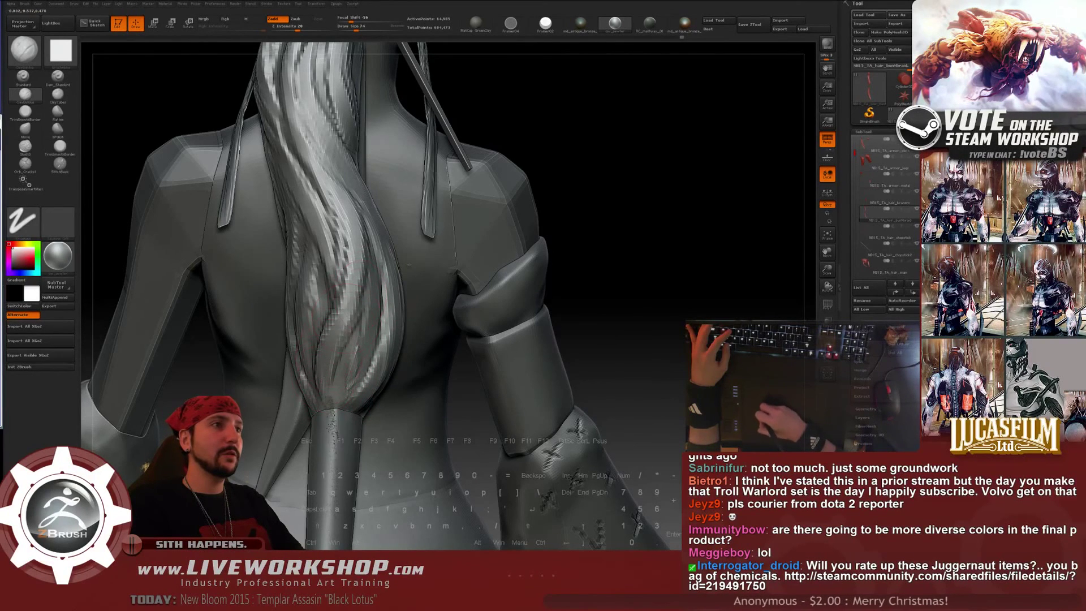
drag(355, 314, 341, 341)
drag(465, 210, 399, 217)
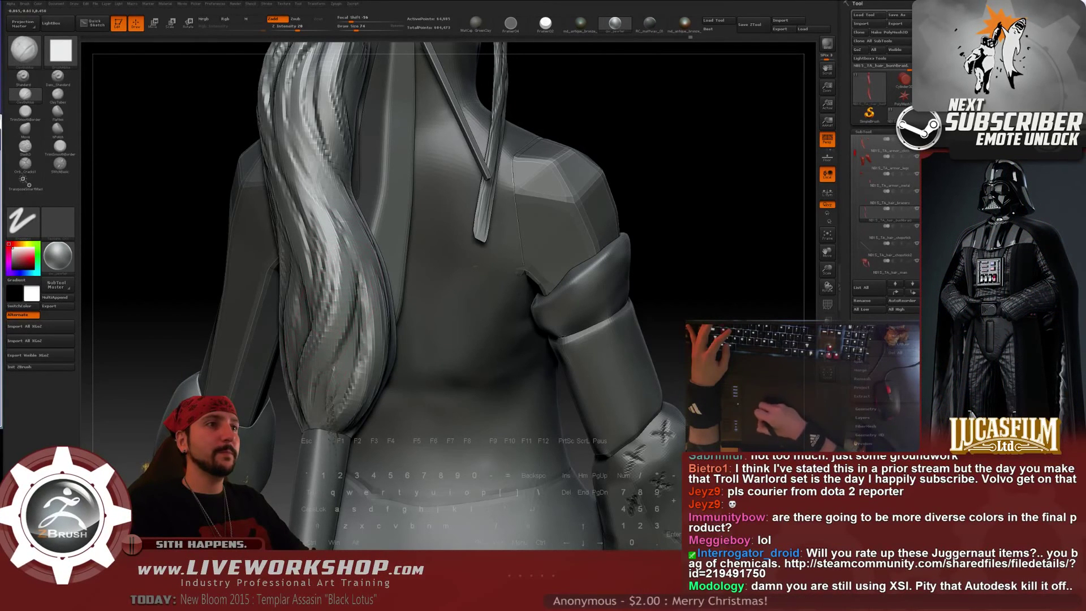
Carve strands over the opposite side and underside of the lower bulge down to the second tie
drag(688, 250, 663, 236)
drag(566, 226, 439, 226)
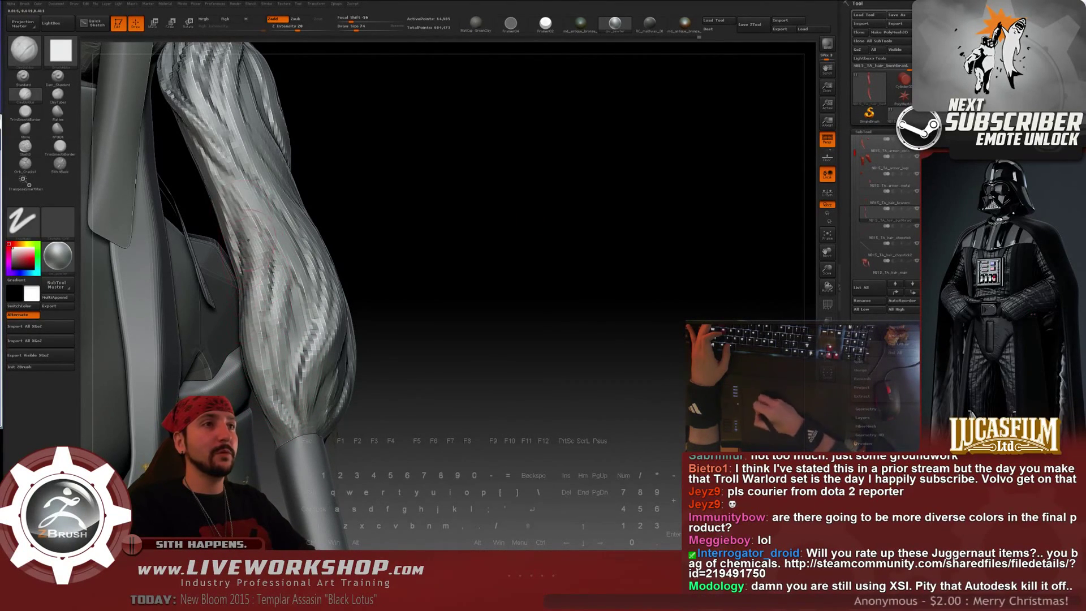
mouse_move(509, 339)
alt+mouse_down()
mouse_move(533, 242)
mouse_move(538, 283)
mouse_move(594, 226)
mouse_move(592, 212)
mouse_move(588, 221)
alt+mouse_up()
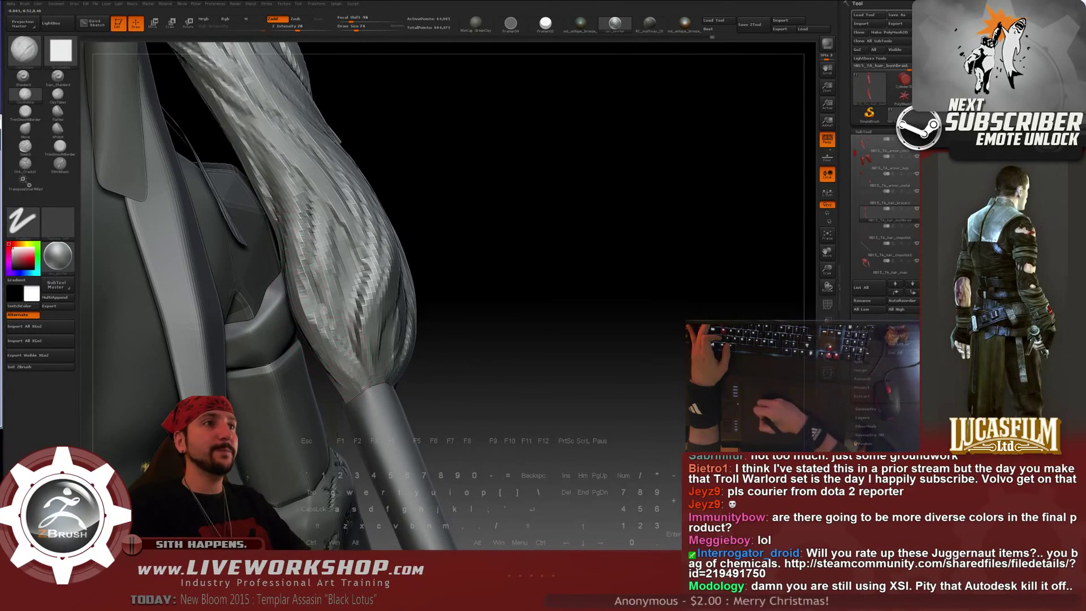
mouse_move(612, 237)
mouse_down()
mouse_move(584, 238)
mouse_move(615, 249)
mouse_up()
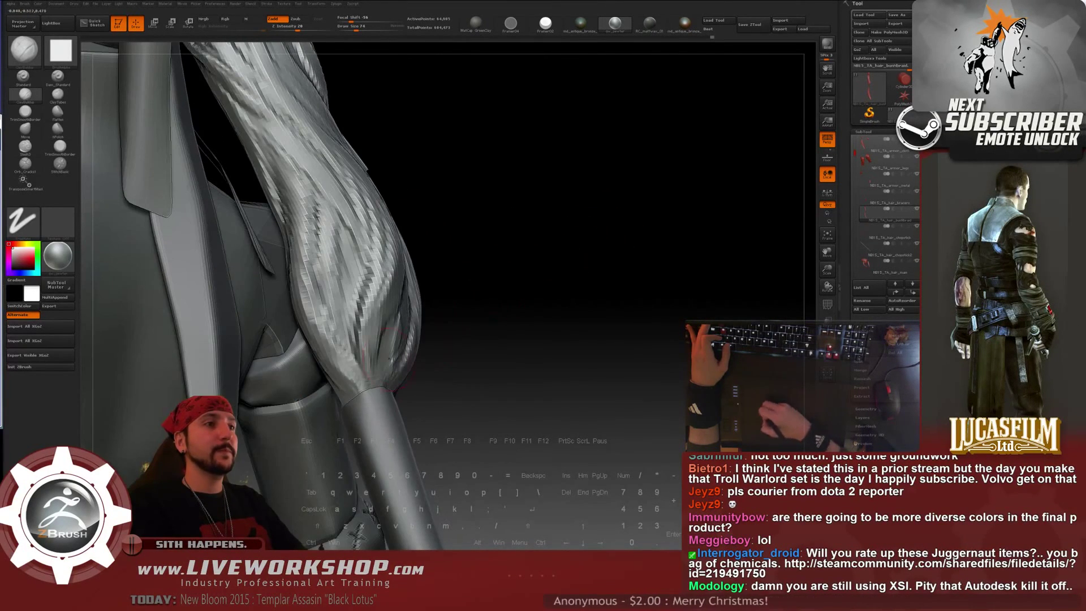
drag(504, 323, 489, 326)
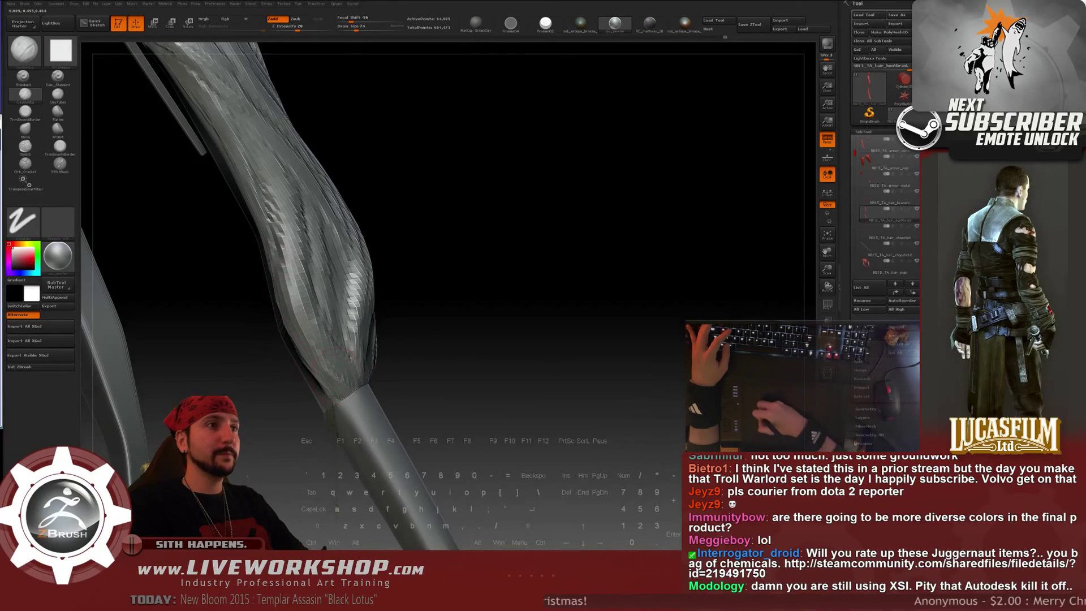
Vary the brush size and rework the long strands along the ponytail's inner side below the upper tie
alt+drag(500, 277, 366, 219)
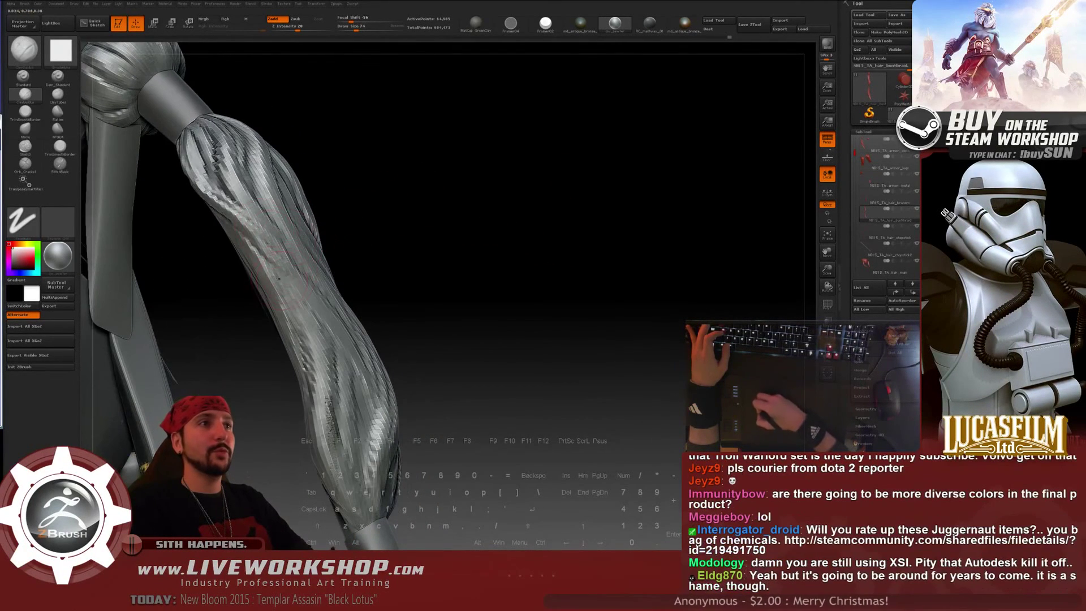
drag(469, 212, 451, 193)
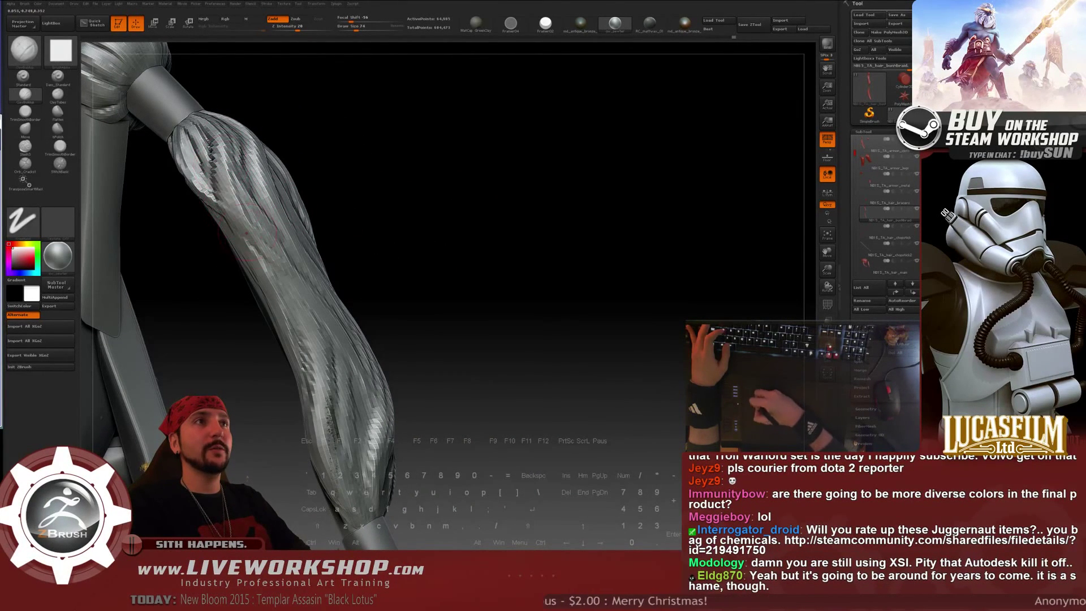
key(bracketright)
key(bracketright)
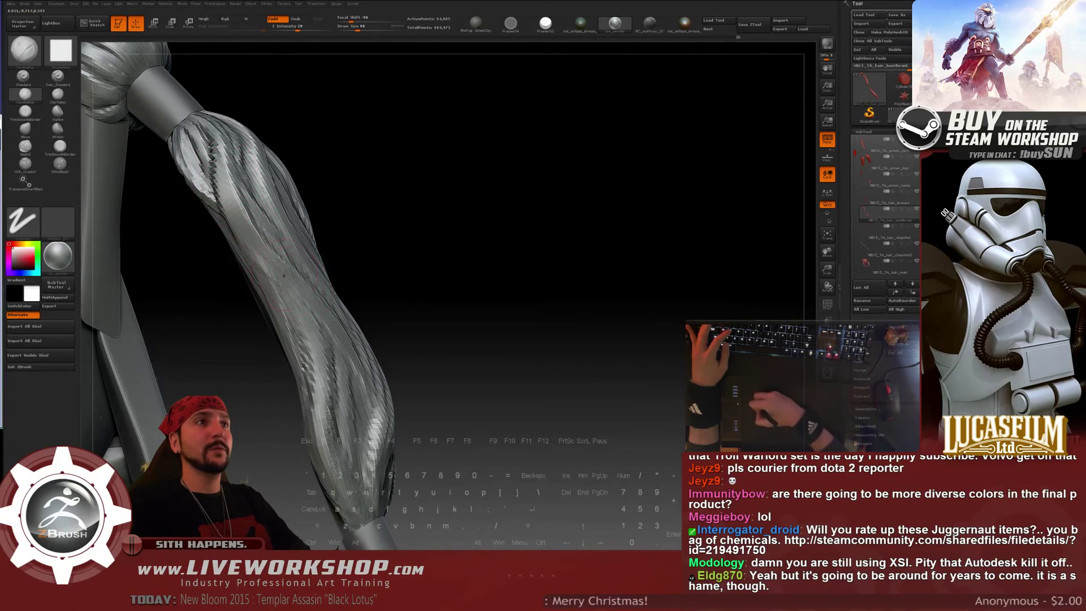
mouse_move(380, 137)
mouse_down()
mouse_move(416, 161)
mouse_move(266, 232)
mouse_up()
key(bracketleft)
key(bracketleft)
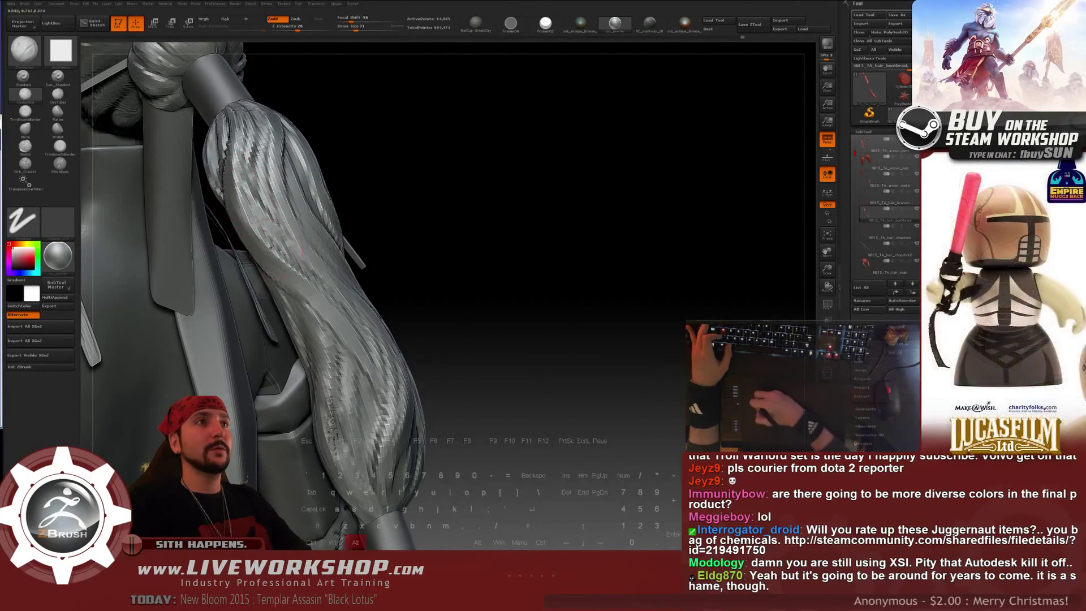
Carve connecting strands through the ponytail's narrow middle between its upper and lower bulges, adjusting the brush size
drag(461, 204, 414, 186)
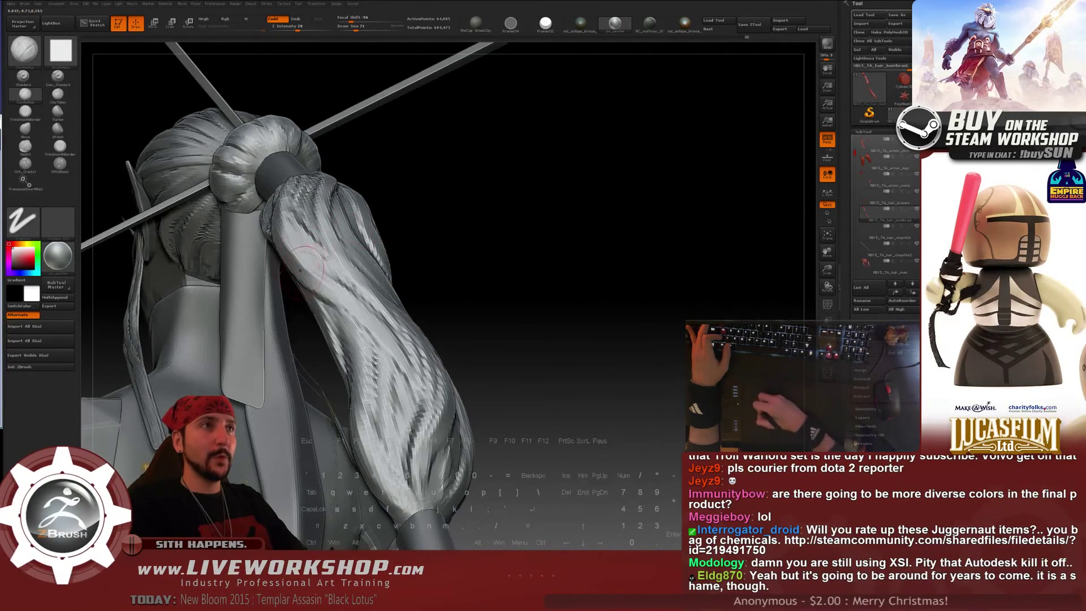
drag(413, 186, 444, 217)
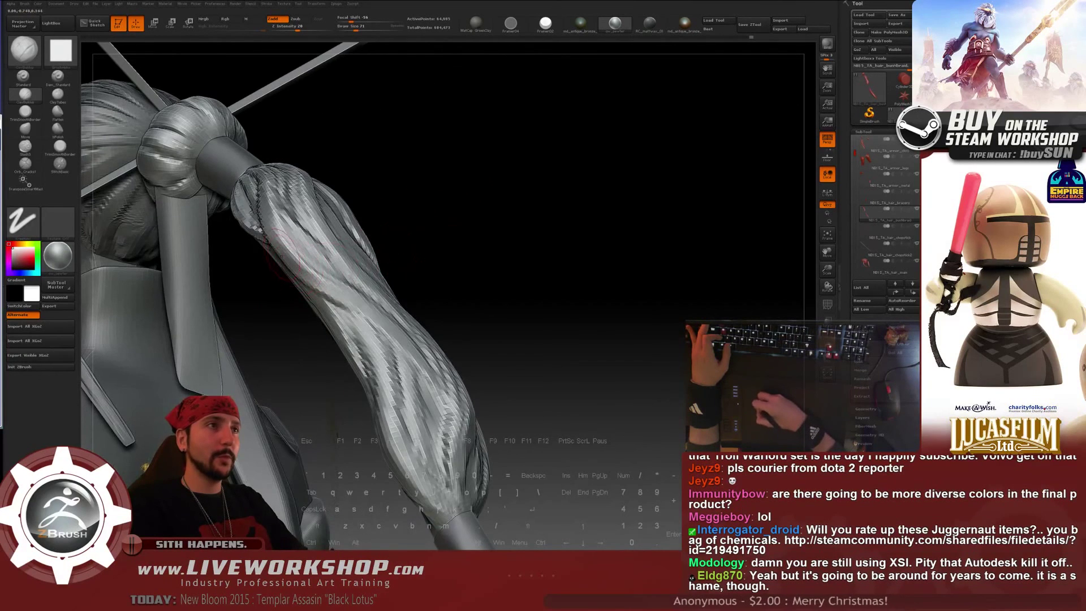
drag(312, 269, 353, 294)
drag(555, 265, 668, 220)
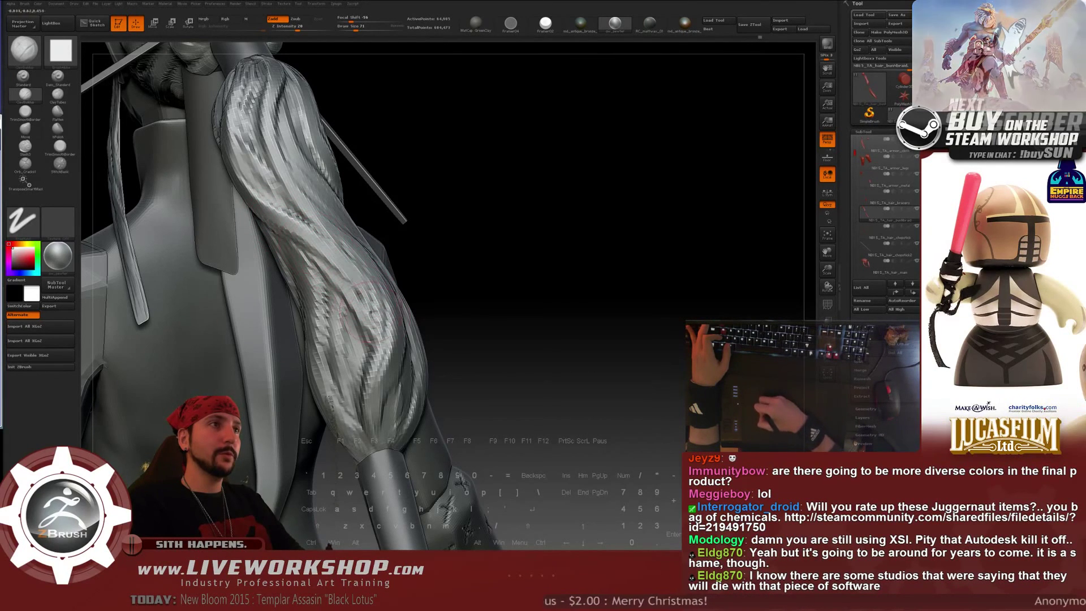
key(s)
drag(341, 264, 314, 256)
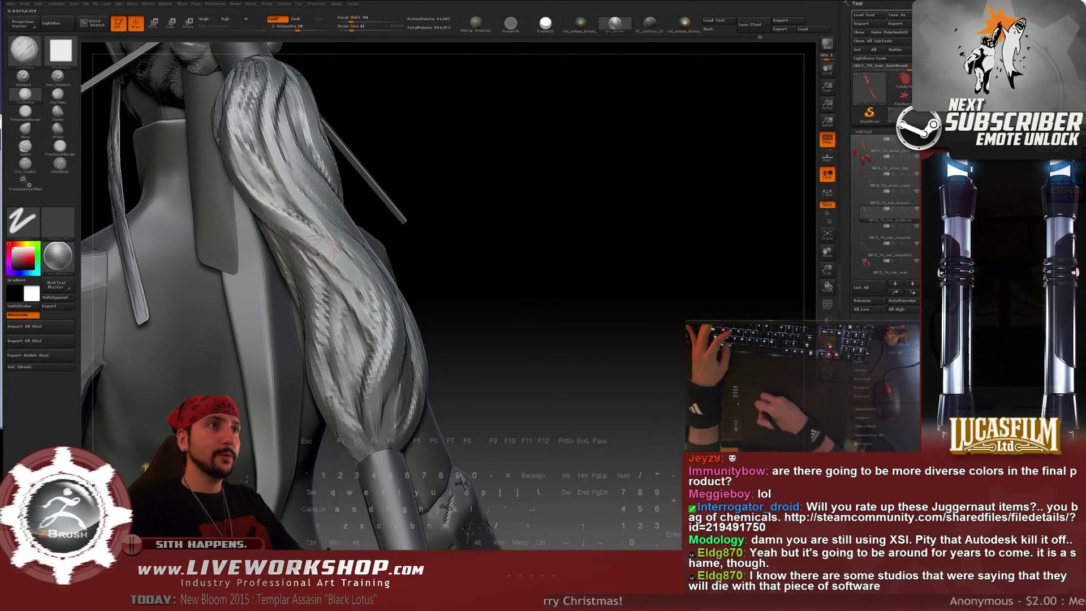